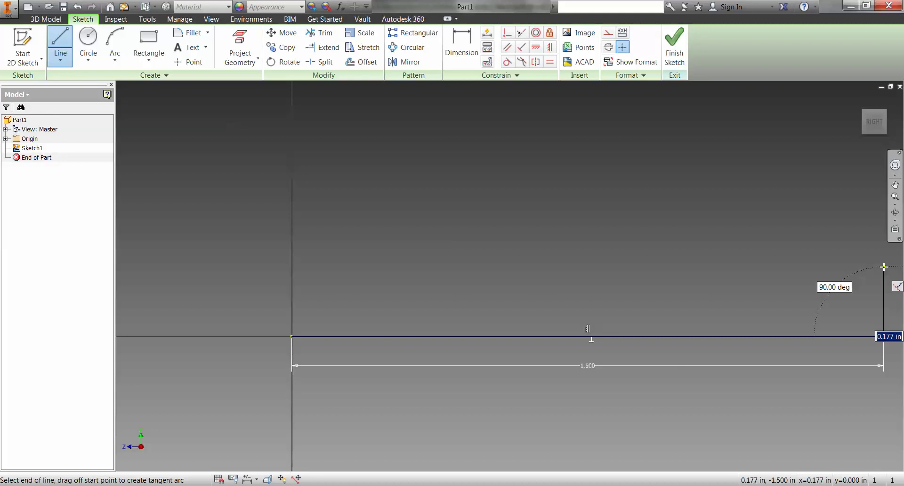
# Draw the profile's vertical outer edge 0.5 in high and a horizontal line back toward the vertical axis, ending about 0.56 in from it
pyautogui.write('.5')
pyautogui.press('Return')
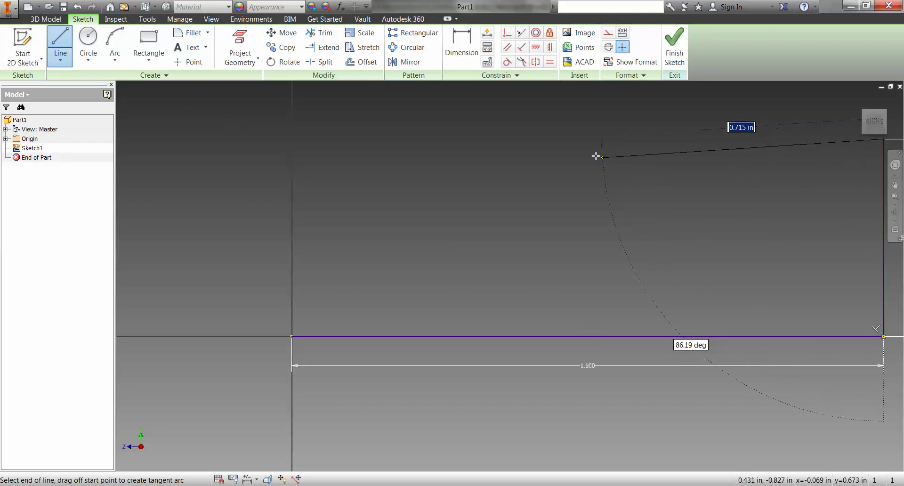
pyautogui.scroll(-1, 572, 150)
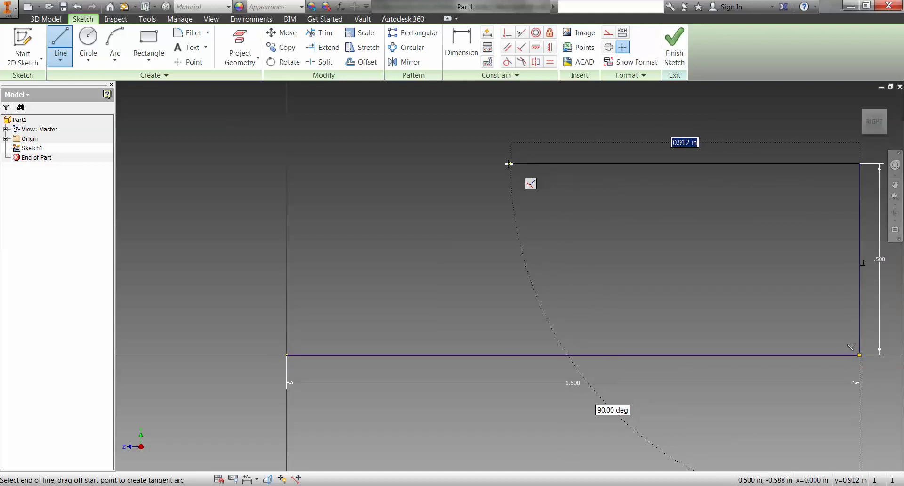
pyautogui.click(500, 164)
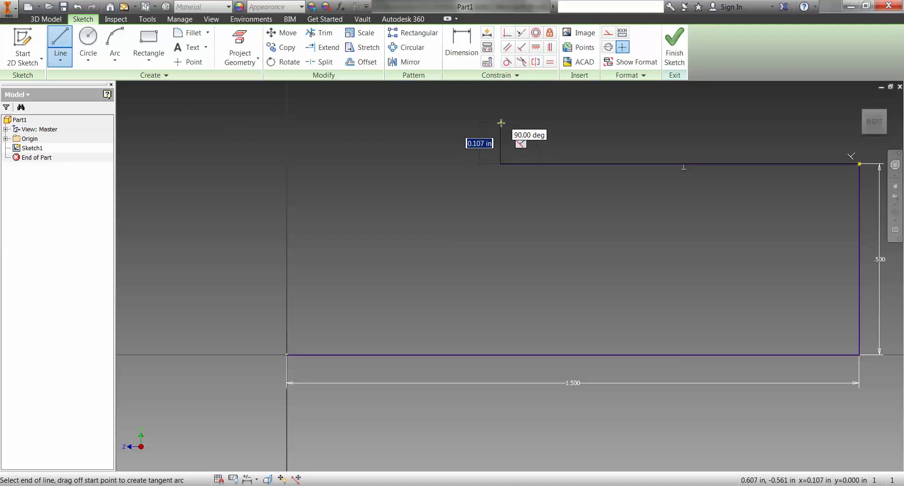
# Complete the L-shaped profile with a vertical line about 0.56 in high, a horizontal line to the vertical axis and a closing line to the origin
pyautogui.moveTo(498, 137); pyautogui.dragTo(477, 302, button='middle')
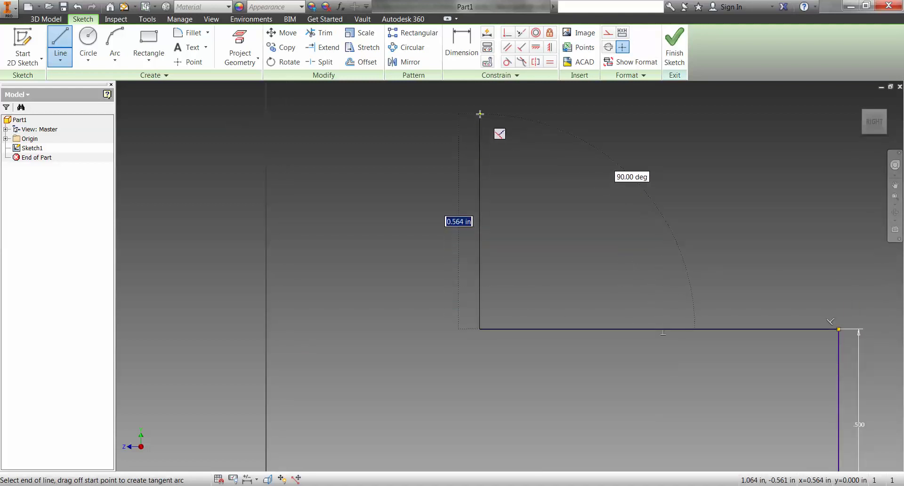
pyautogui.click(480, 114)
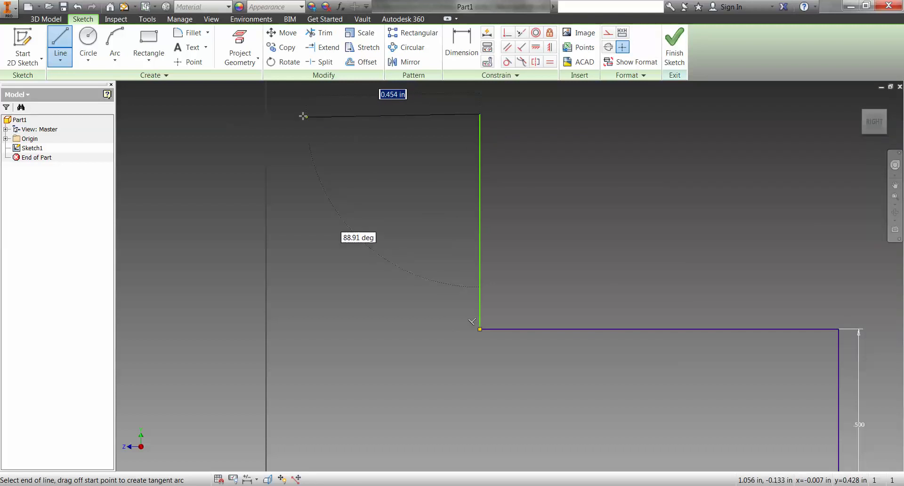
pyautogui.click(265, 114)
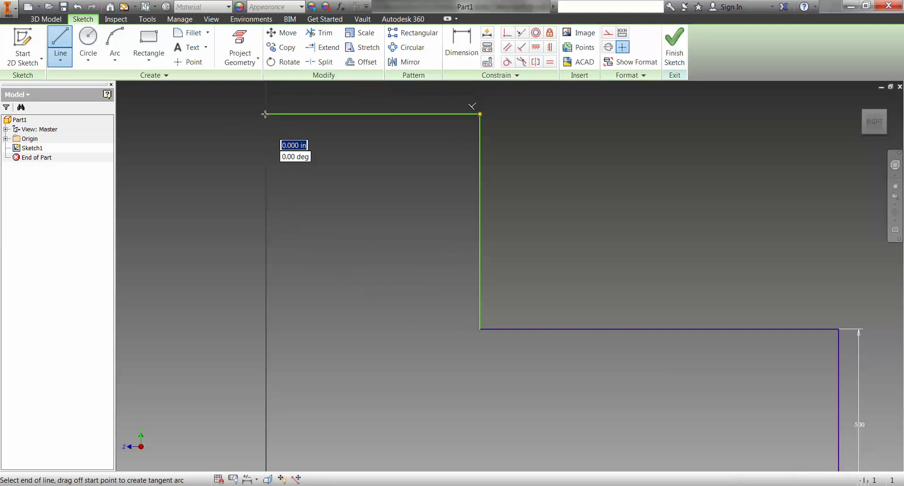
pyautogui.moveTo(258, 288)
pyautogui.mouseDown(button='middle')
pyautogui.moveTo(254, 157)
pyautogui.moveTo(270, 99)
pyautogui.mouseUp(button='middle')
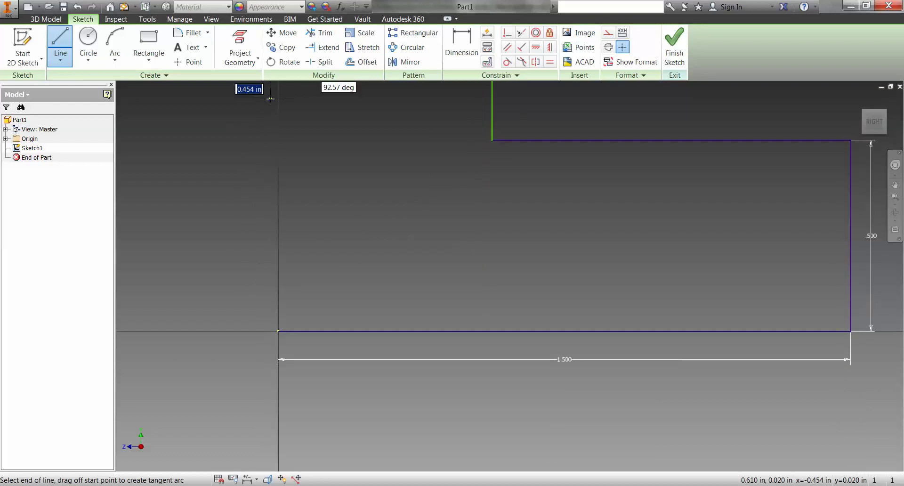
pyautogui.click(278, 332)
pyautogui.press('Home')
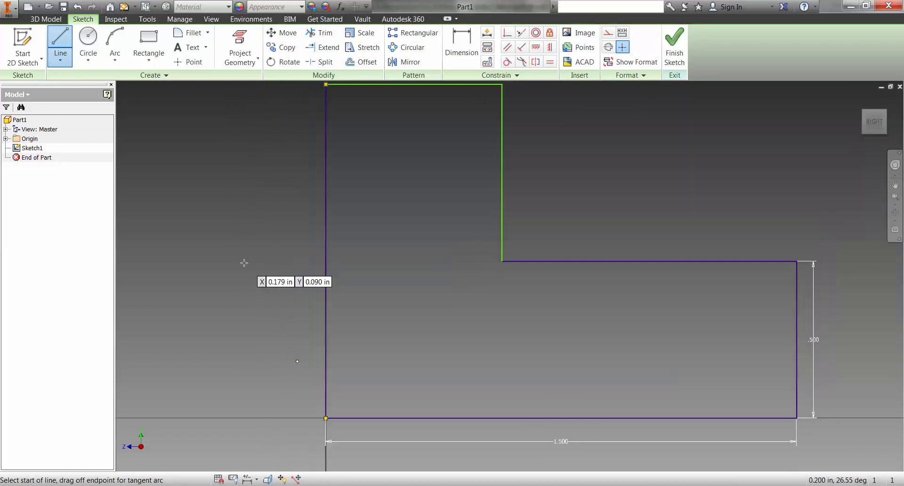
# Dimension the profile's full-height vertical edge on the axis and set it to 1.5 in
pyautogui.click(461, 46)
pyautogui.click(329, 252)
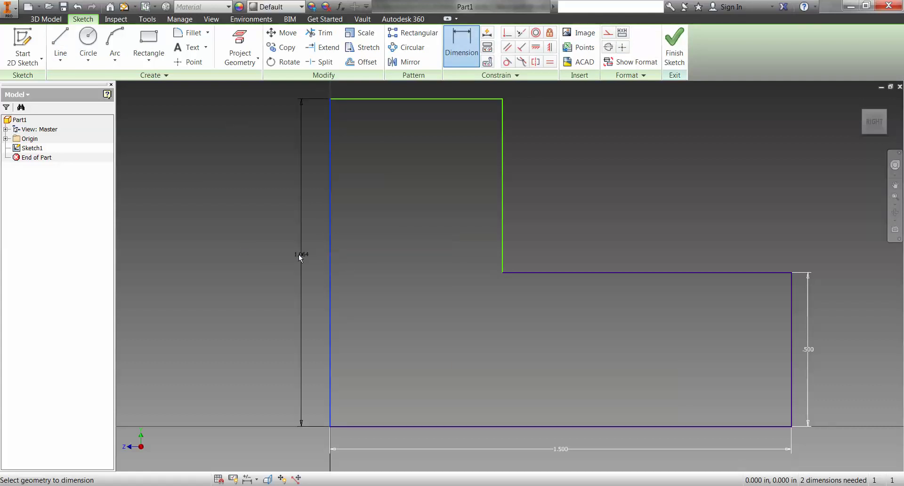
pyautogui.click(289, 255)
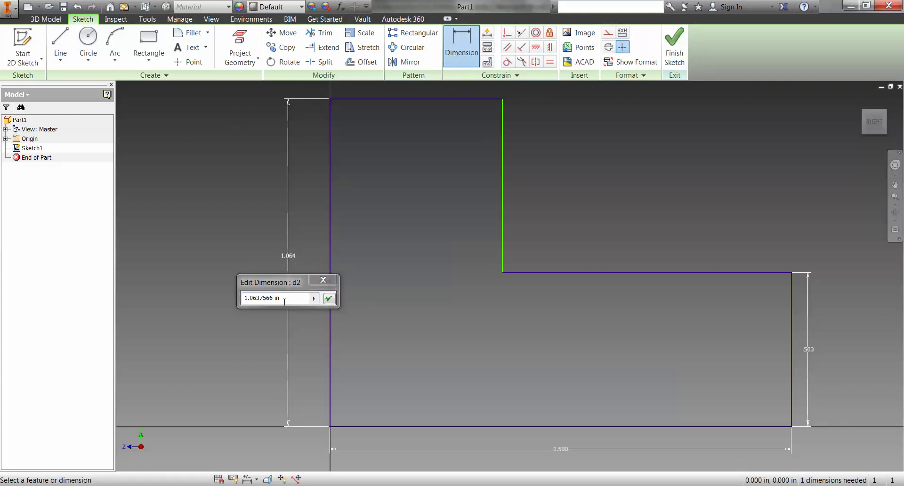
pyautogui.moveTo(285, 300); pyautogui.dragTo(210, 299)
pyautogui.write('1.5')
pyautogui.press('Return')
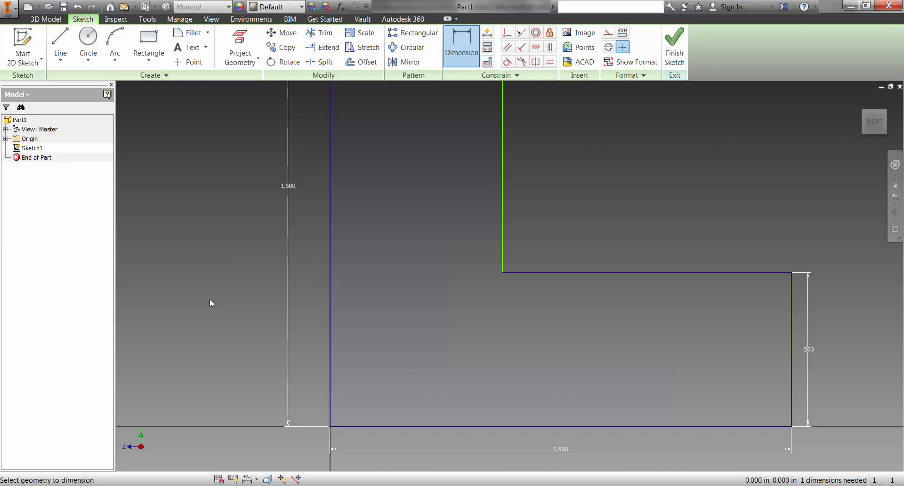
# Dimension the profile's upper horizontal edge and set its length to 0.5 in
pyautogui.press('Home')
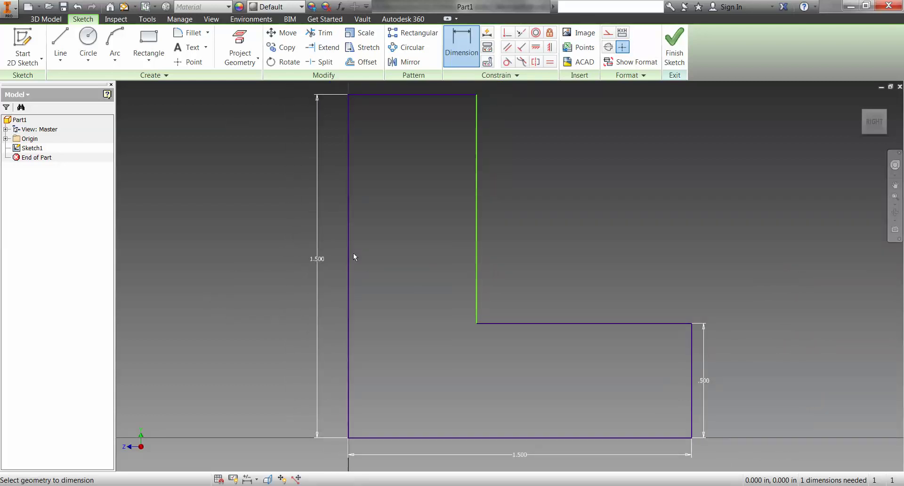
pyautogui.click(404, 94)
pyautogui.click(403, 114)
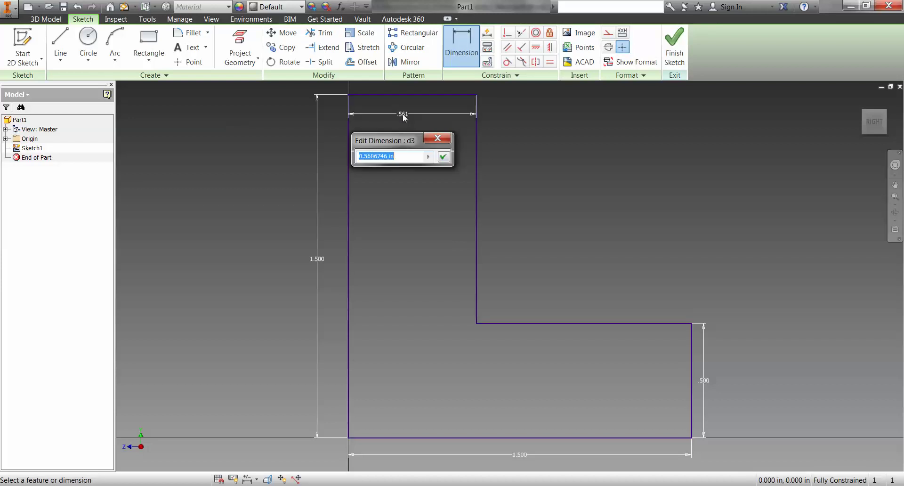
pyautogui.write('.5')
pyautogui.press('Return')
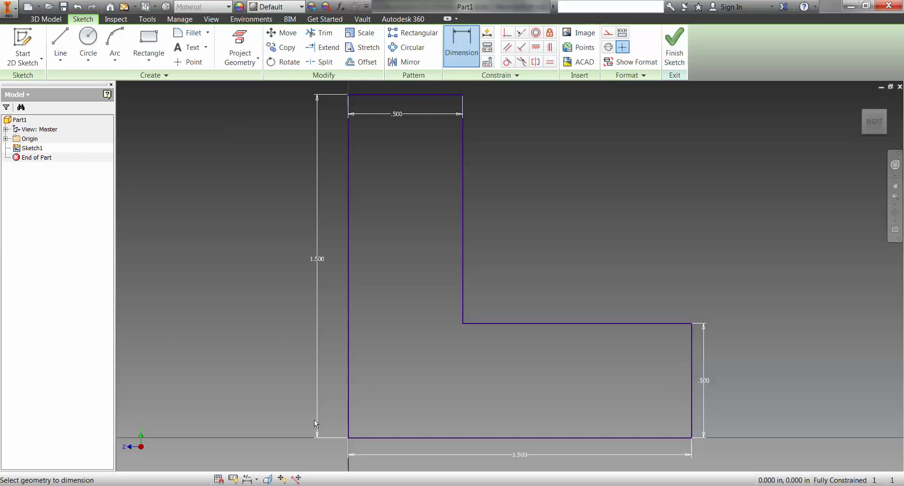
# Switch to Microsoft Word and open the recent document 5.2.b.A IntroductionToCADModelingSkills
pyautogui.moveTo(282, 481)
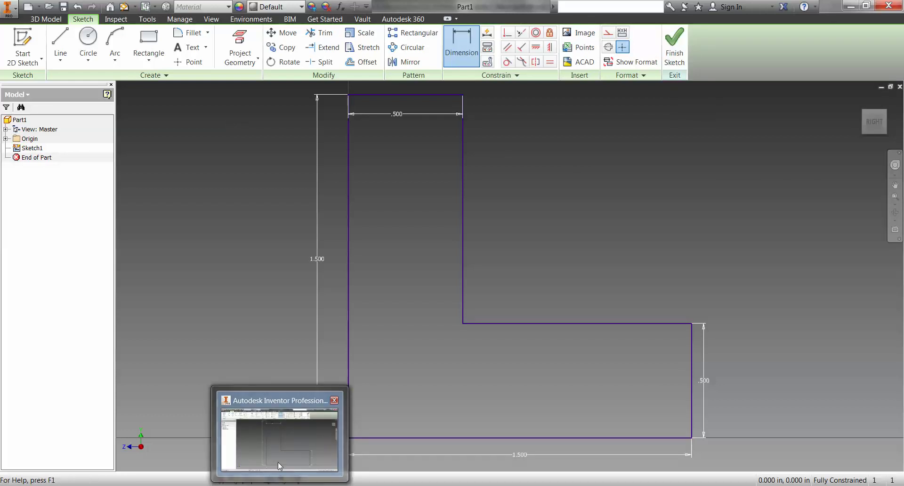
pyautogui.moveTo(281, 448)
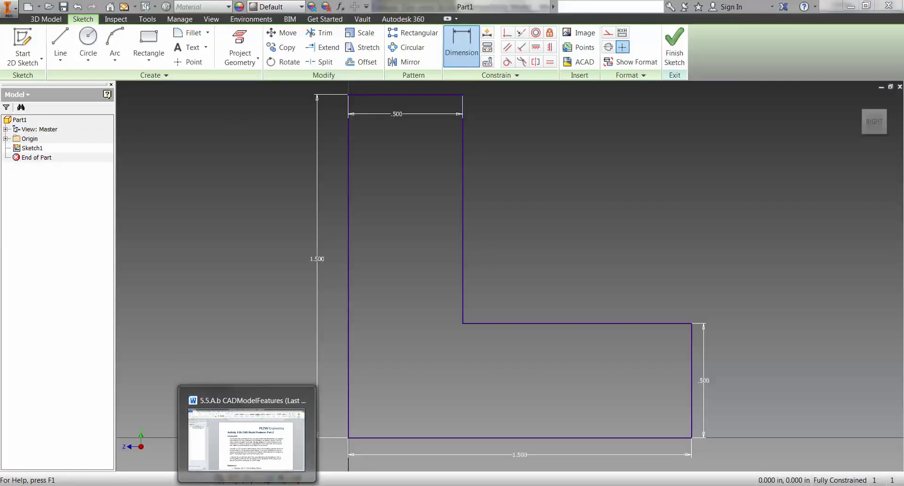
pyautogui.click(246, 440)
pyautogui.click(17, 21)
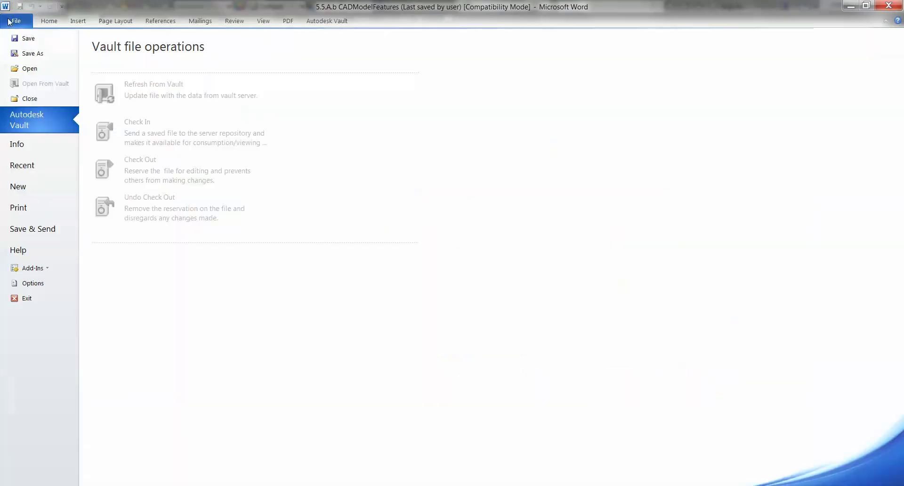
pyautogui.click(20, 175)
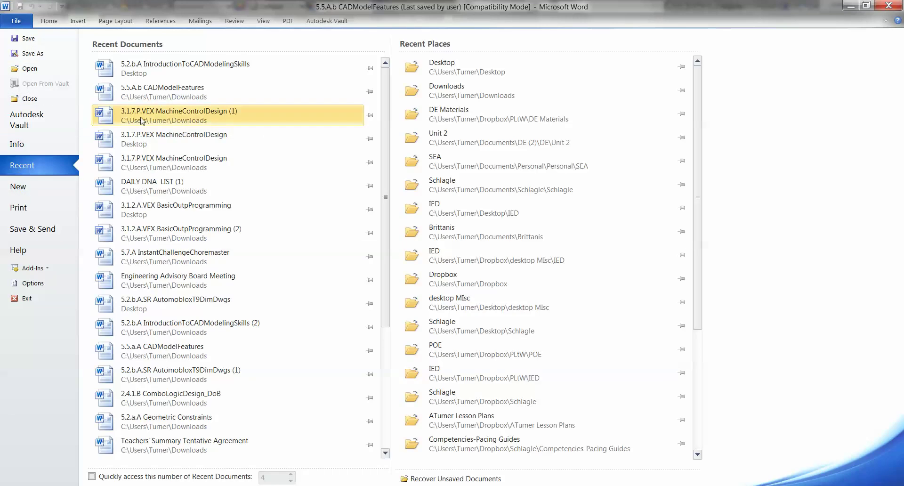
pyautogui.click(168, 72)
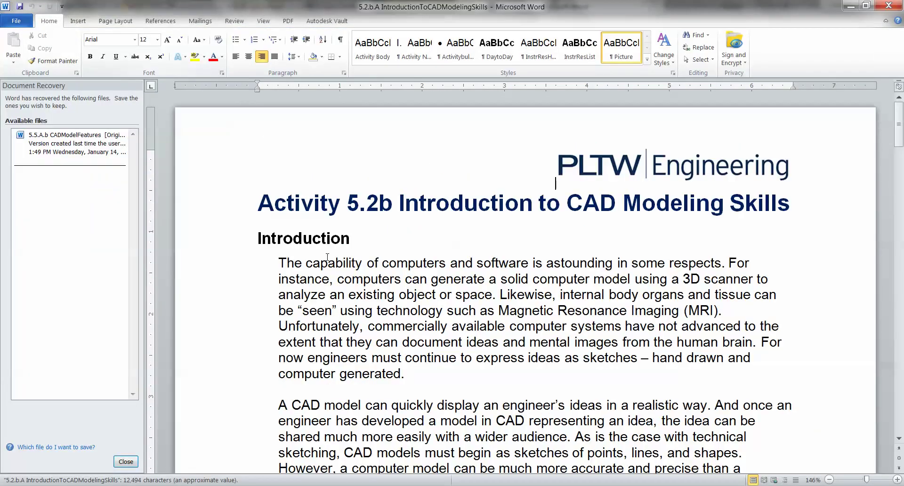
# Find the Fillet exercise in the activity document and read its sketch, extrusion and edge-rounding instructions
pyautogui.scroll(-15, 330, 263)
pyautogui.scroll(-20, 329, 263)
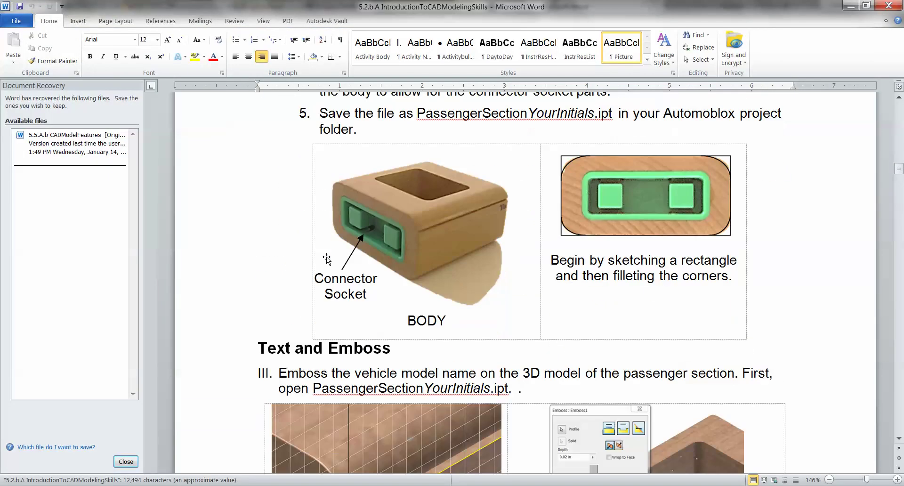
pyautogui.scroll(-20, 329, 262)
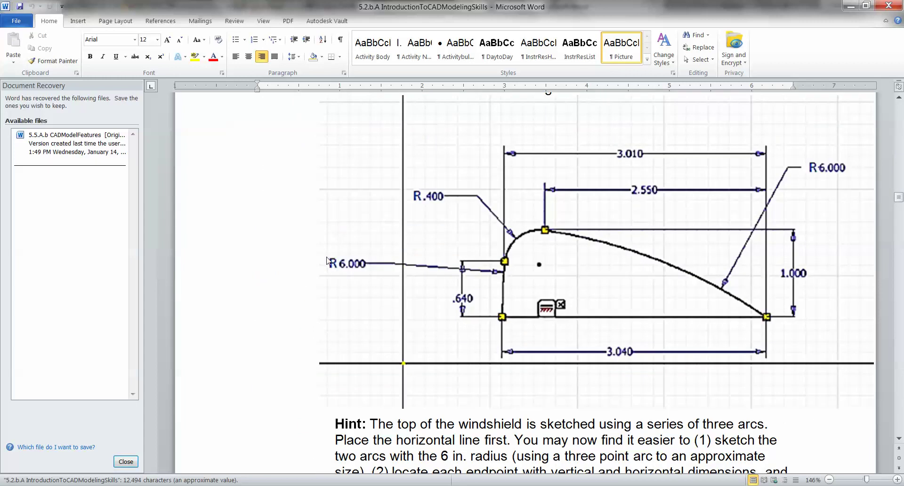
pyautogui.scroll(-20, 329, 263)
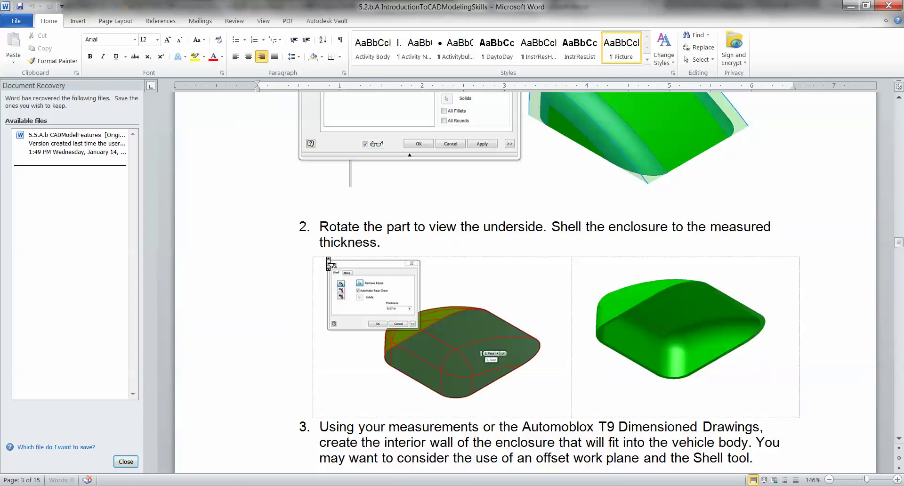
pyautogui.scroll(-1, 328, 264)
pyautogui.scroll(18, 328, 263)
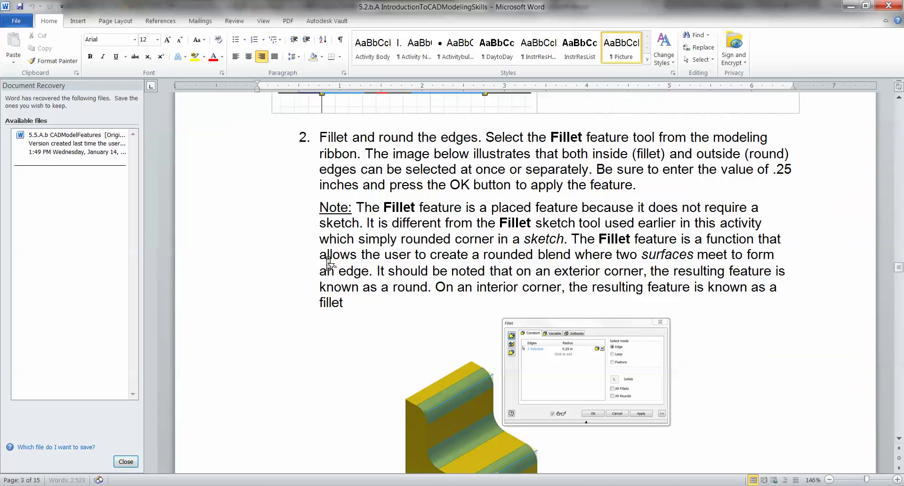
pyautogui.scroll(-2, 329, 264)
pyautogui.scroll(-5, 329, 262)
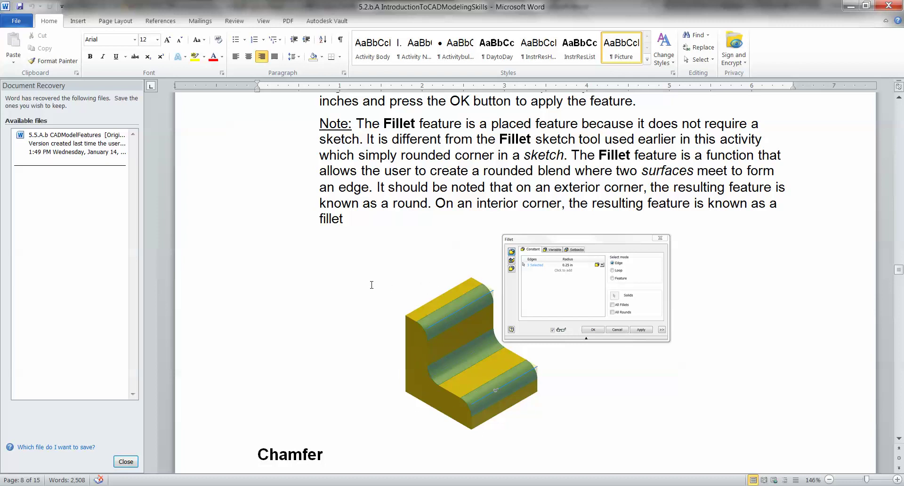
pyautogui.scroll(3, 372, 285)
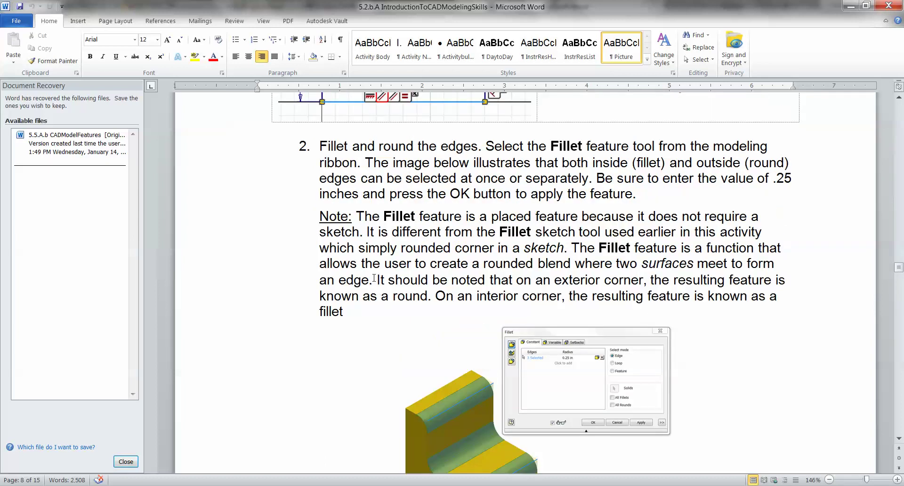
pyautogui.scroll(2, 376, 282)
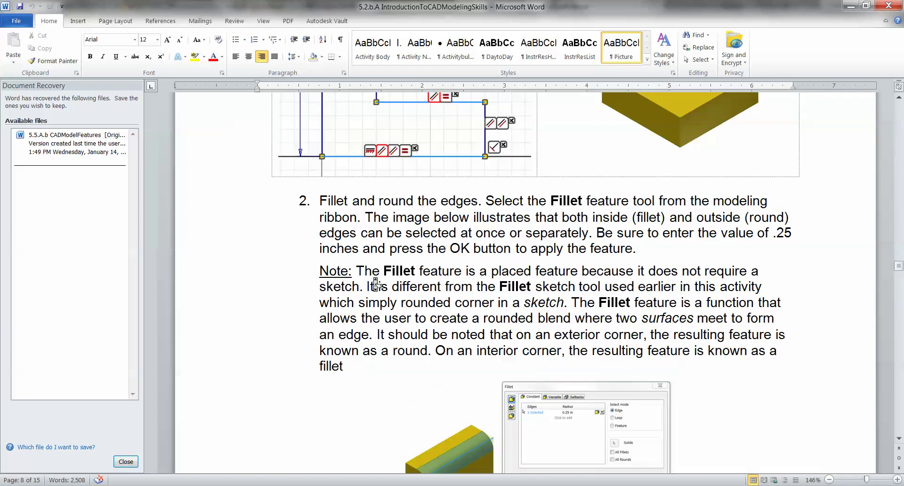
pyautogui.scroll(13, 375, 284)
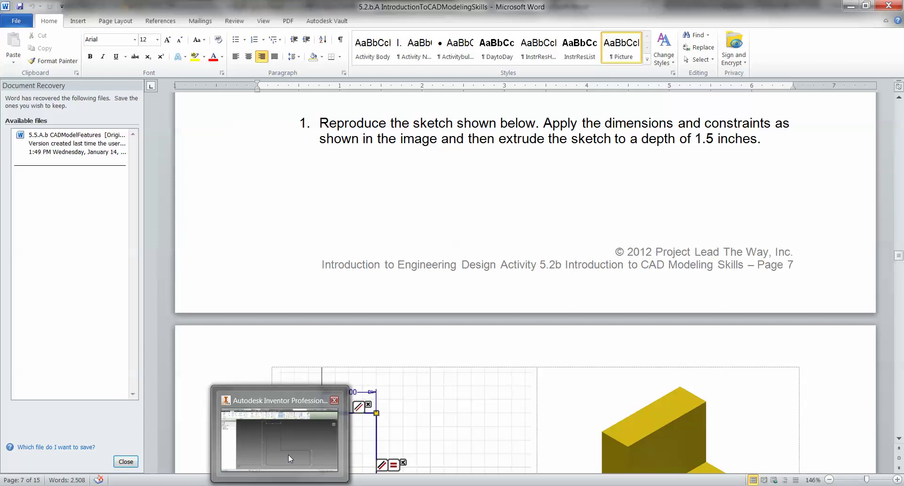
# Switch back to Autodesk Inventor, finish the sketch, extrude the L-shaped profile 1.5 in and orbit the solid
pyautogui.click(290, 454)
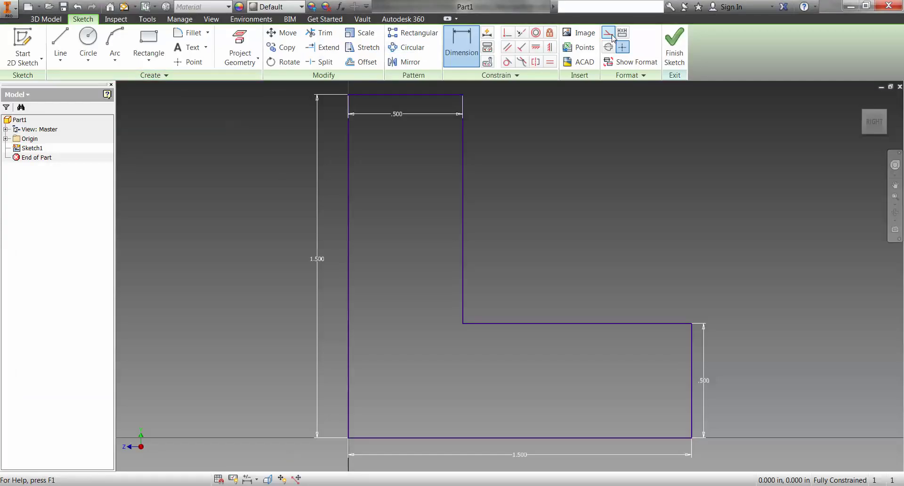
pyautogui.click(674, 47)
pyautogui.click(61, 47)
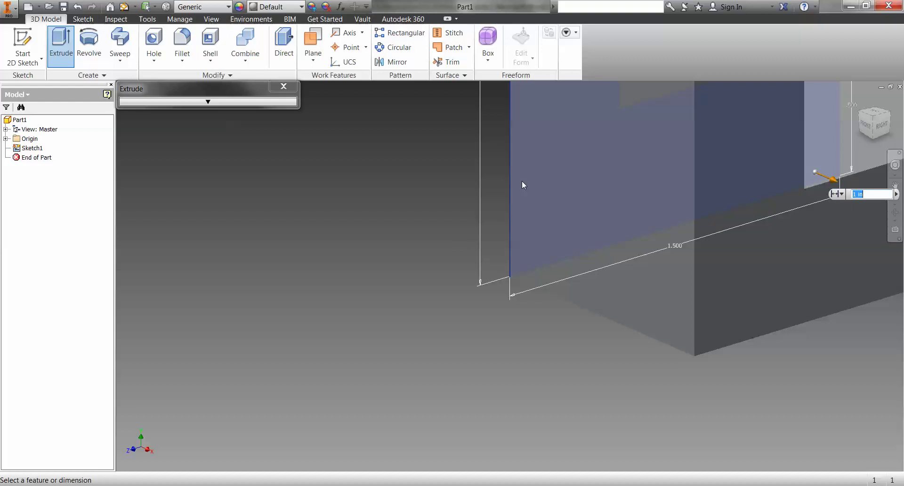
pyautogui.press('Num_Lock')
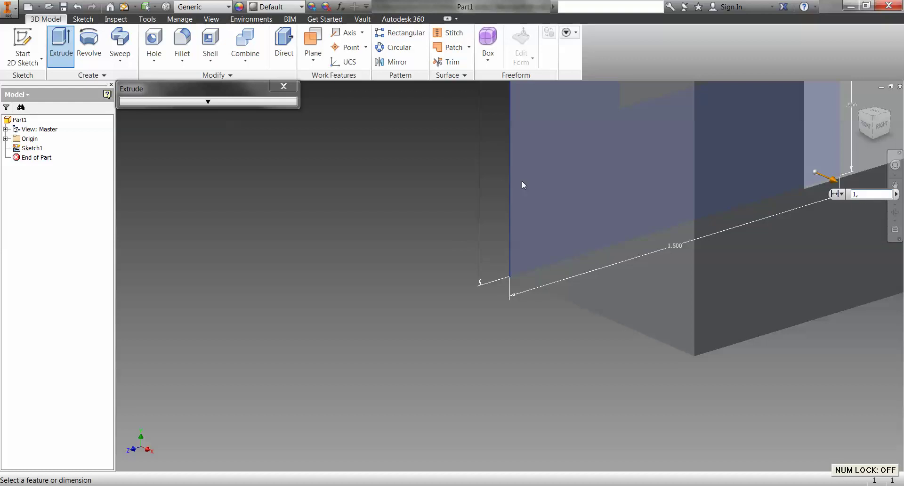
pyautogui.press('BackSpace')
pyautogui.press('BackSpace')
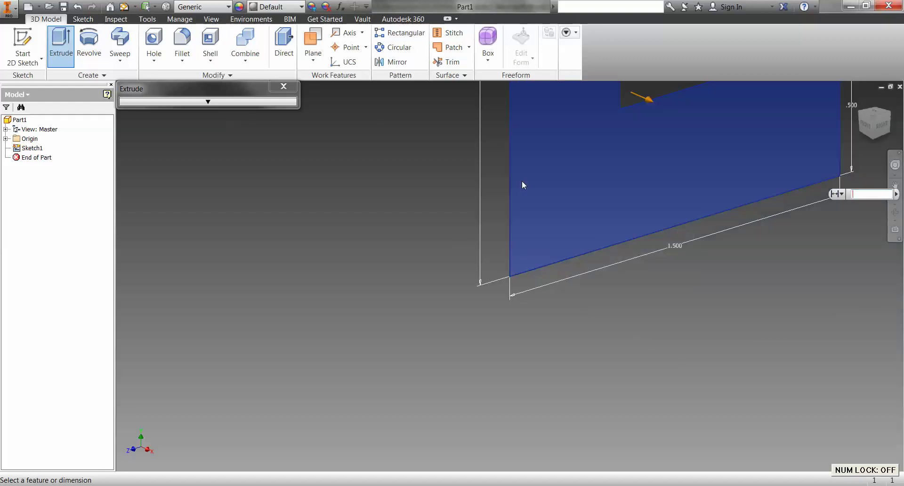
pyautogui.press('Num_Lock')
pyautogui.write('1.5')
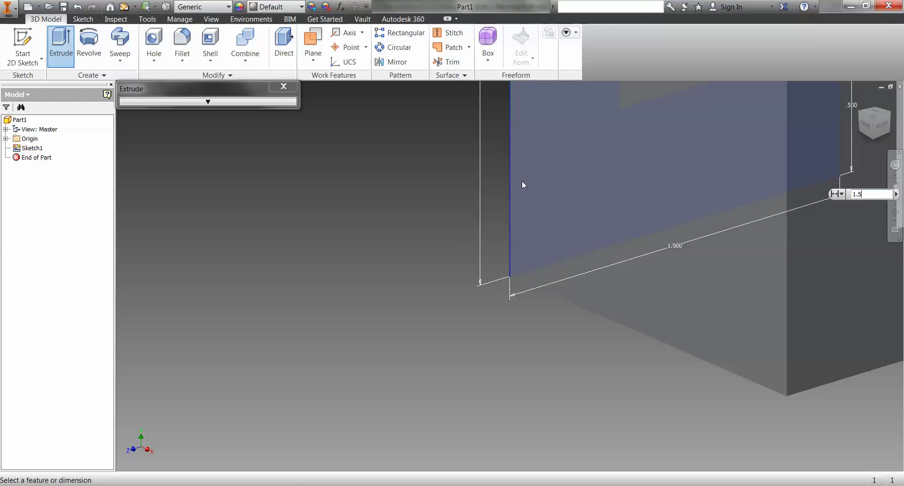
pyautogui.press('Return')
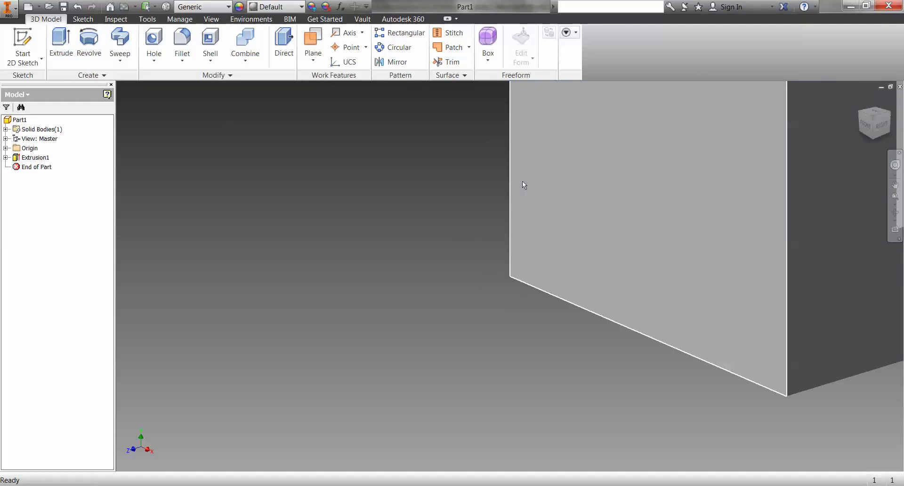
pyautogui.press('F6')
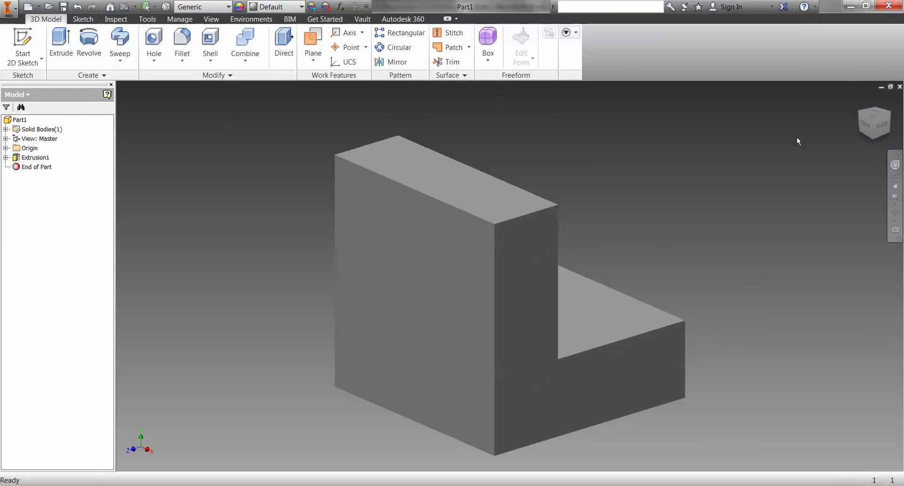
pyautogui.moveTo(875, 121); pyautogui.dragTo(848, 134)
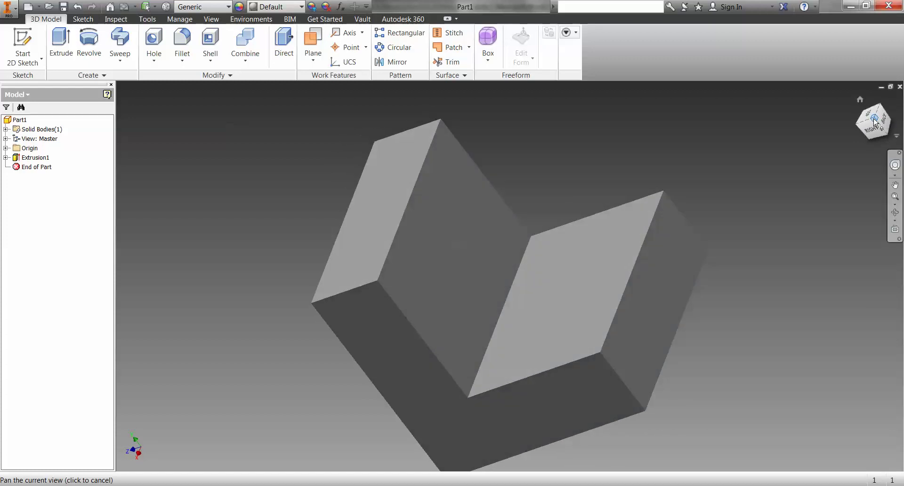
# Fillet the L-shaped solid's two outer step edges and its inside corner edge with a 0.25 in radius
pyautogui.click(183, 42)
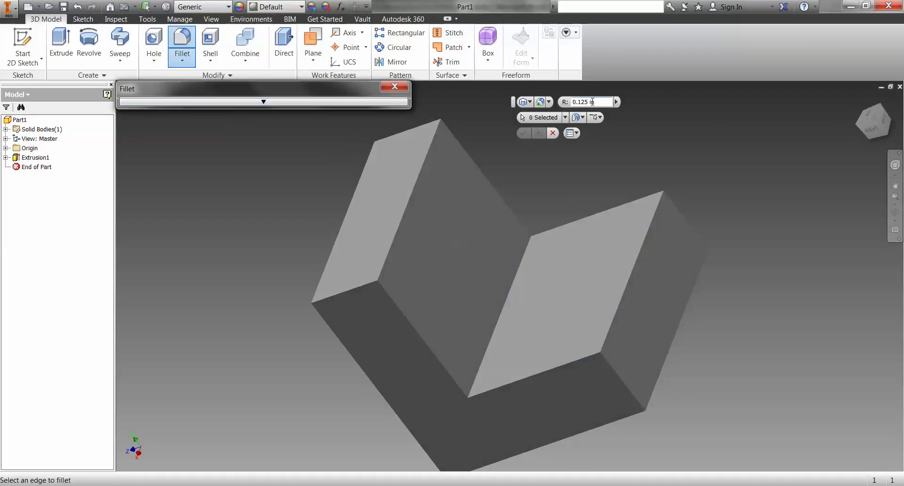
pyautogui.click(588, 101)
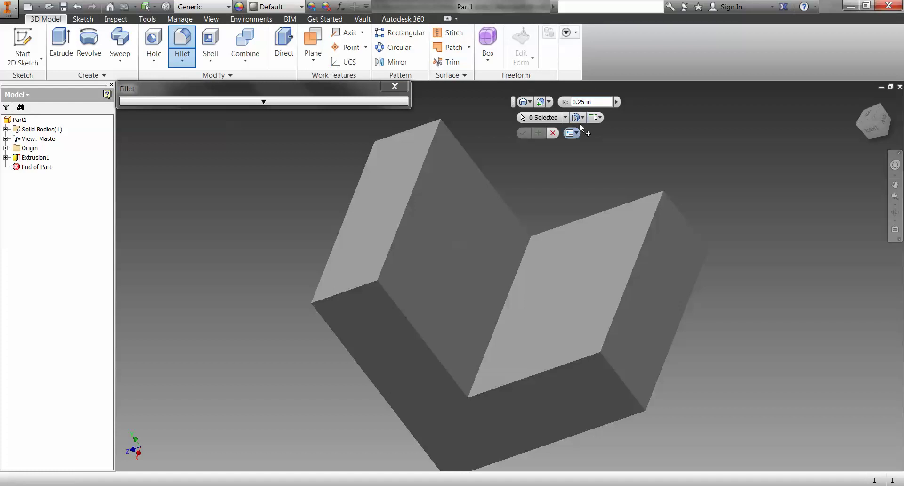
pyautogui.click(426, 163)
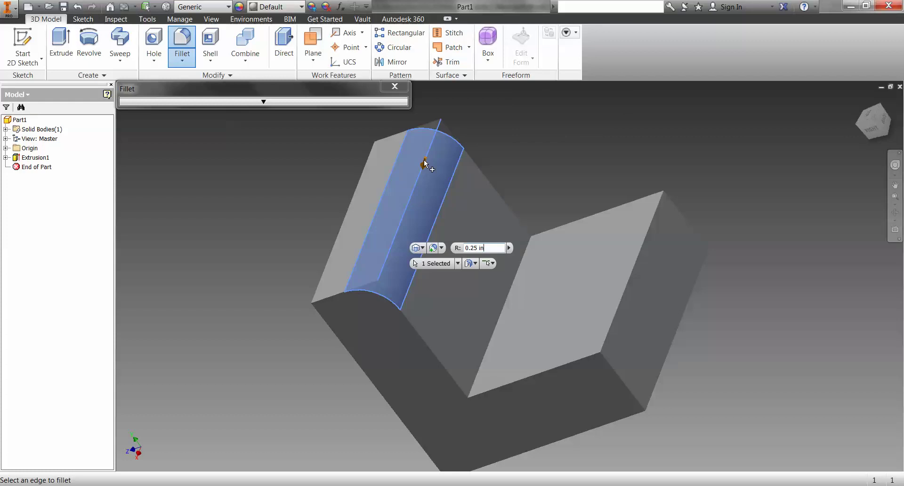
pyautogui.click(509, 295)
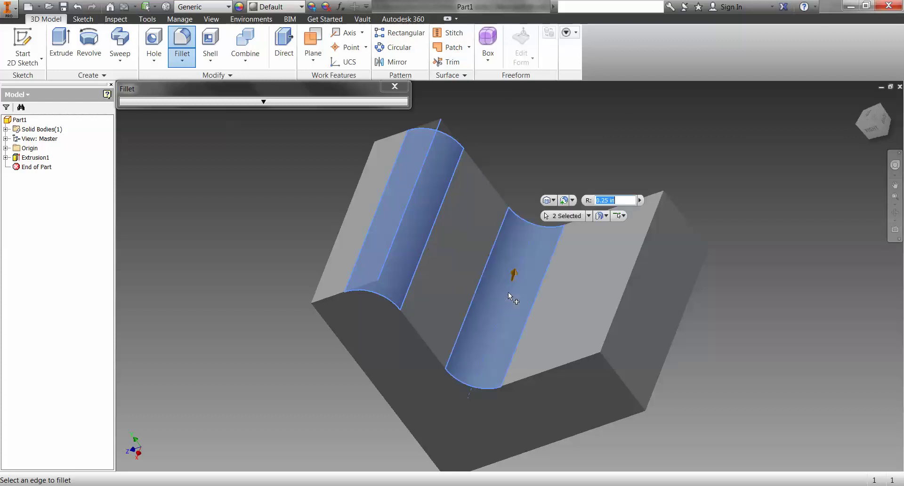
pyautogui.click(620, 298)
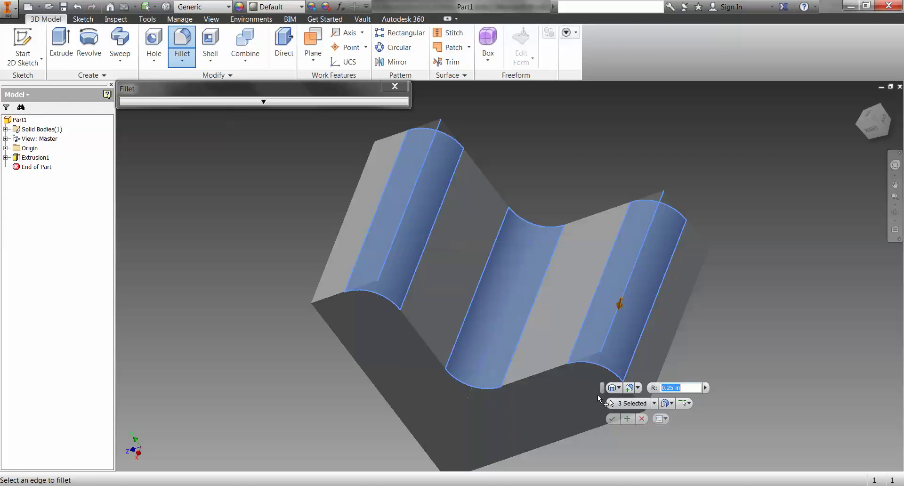
pyautogui.click(612, 418)
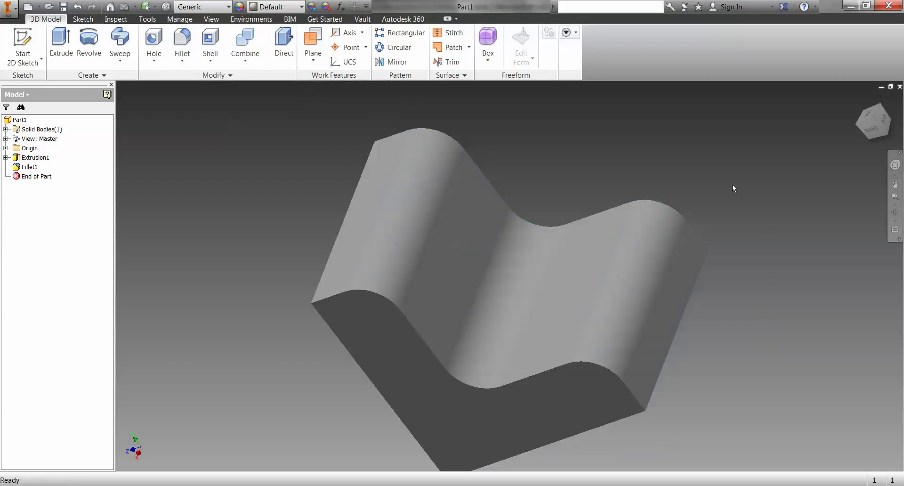
# Save the part as Fillet in the desktop folder 5.2 CAD Modeling Skills, replacing the existing file
pyautogui.click(10, 9)
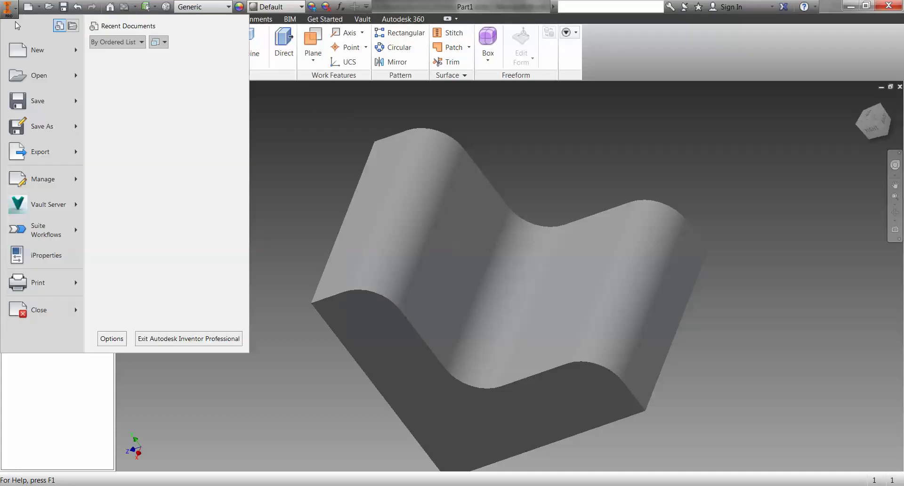
pyautogui.click(40, 128)
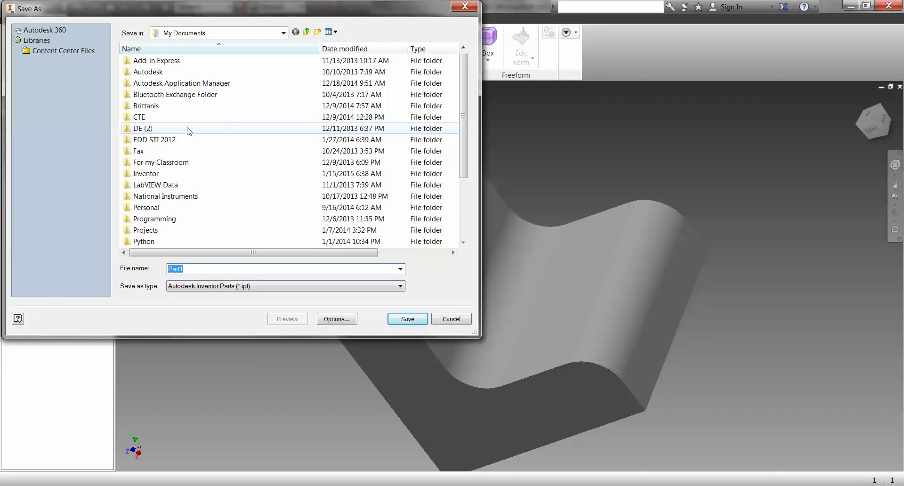
pyautogui.click(306, 33)
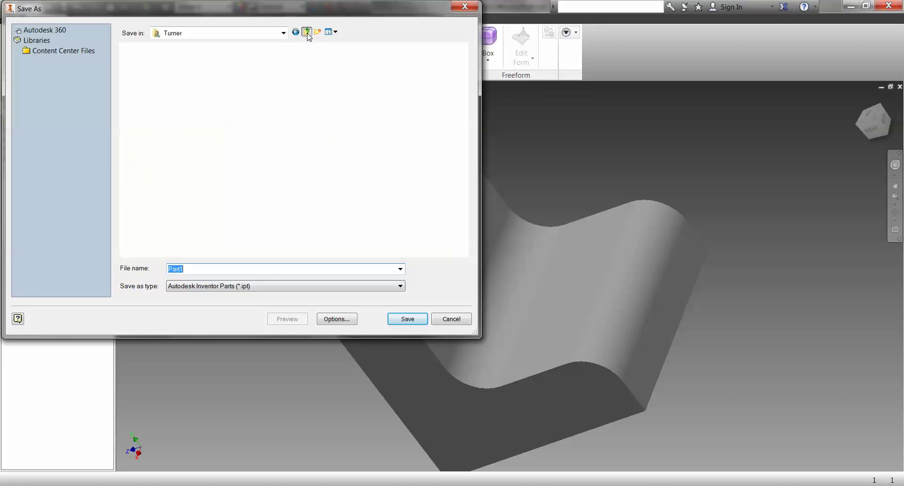
pyautogui.doubleClick(320, 63)
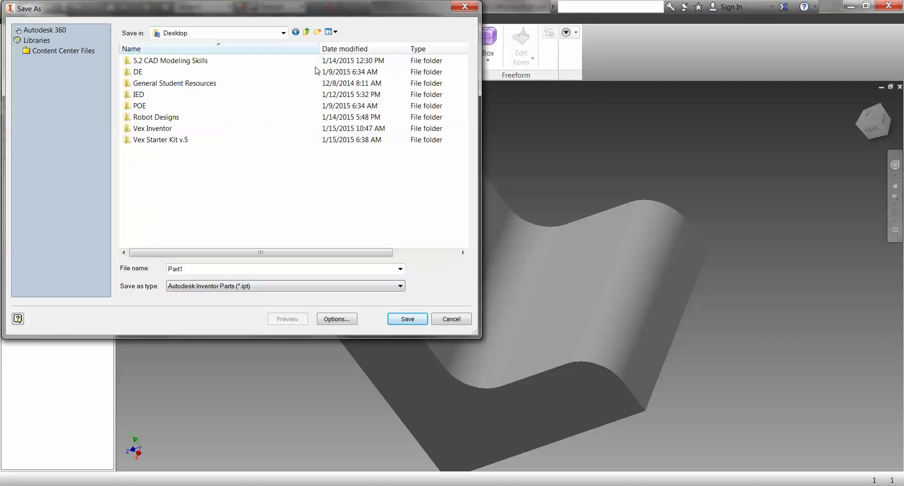
pyautogui.doubleClick(173, 63)
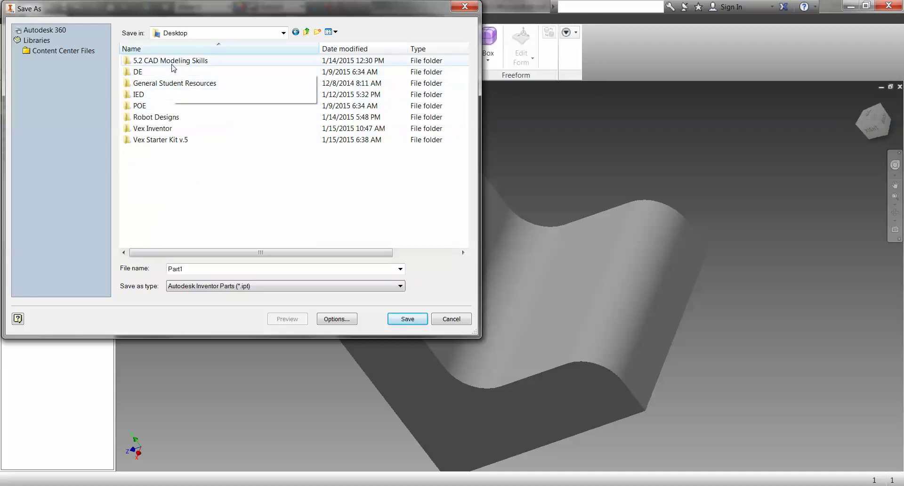
pyautogui.doubleClick(174, 268)
pyautogui.write('Fillet')
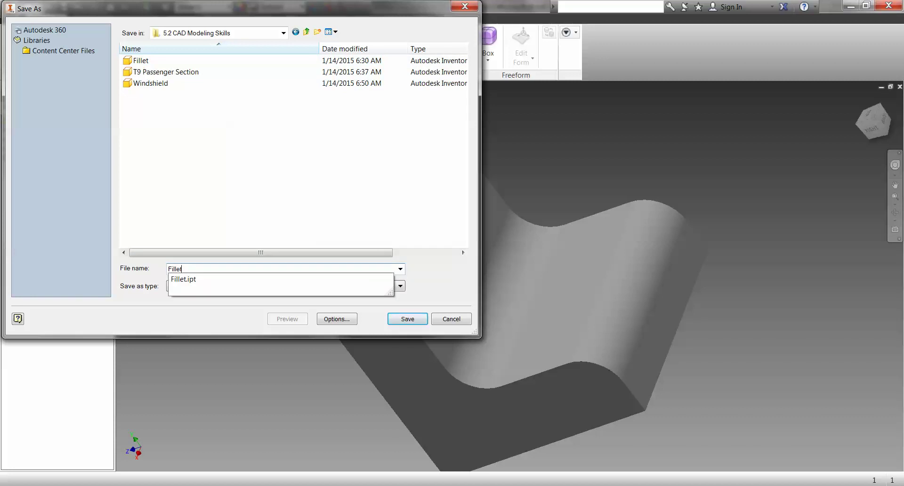
pyautogui.press('Return')
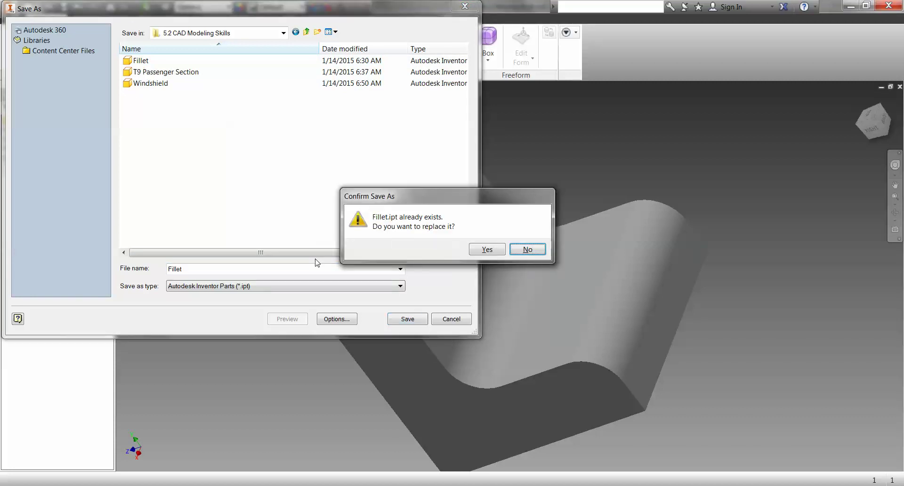
pyautogui.click(484, 249)
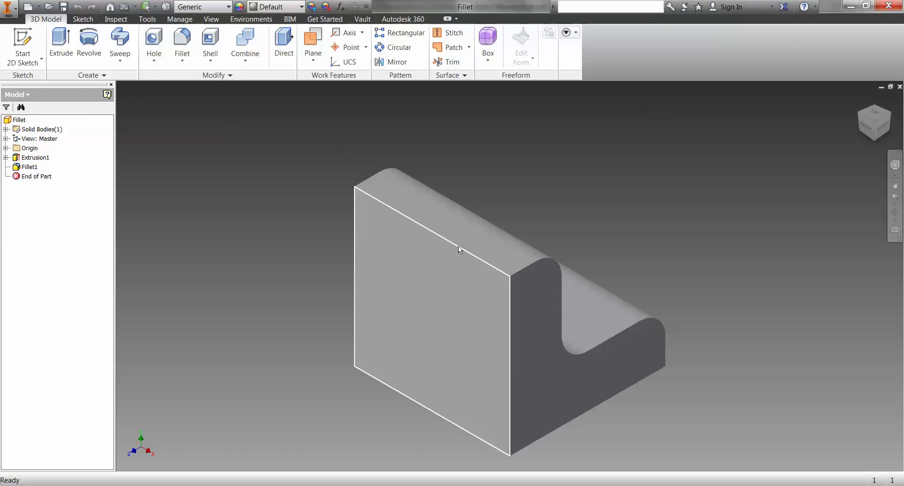
# Save the part under the new name Fillet 2 in the same folder
pyautogui.click(10, 8)
pyautogui.click(34, 129)
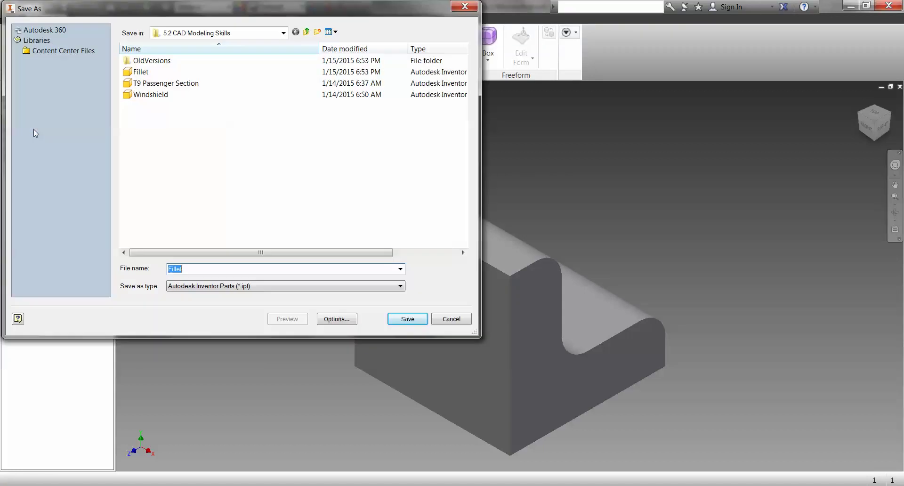
pyautogui.click(187, 268)
pyautogui.write('2')
pyautogui.click(402, 317)
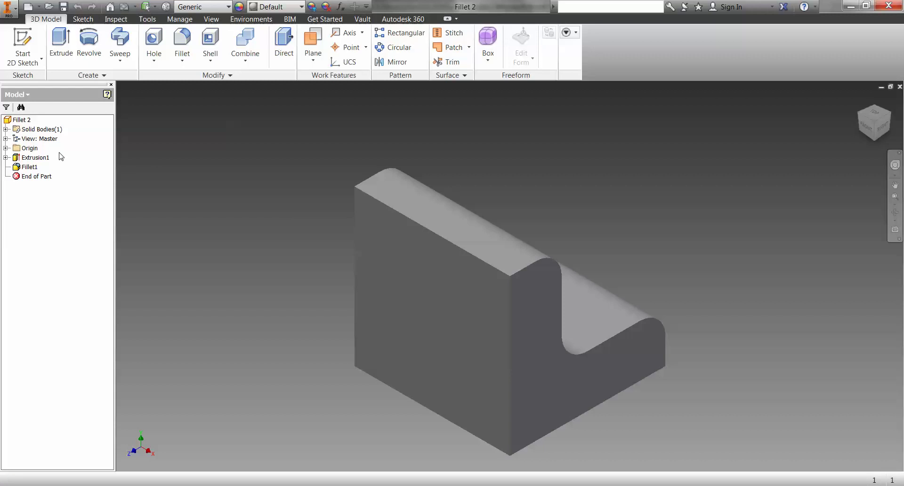
pyautogui.click(39, 157)
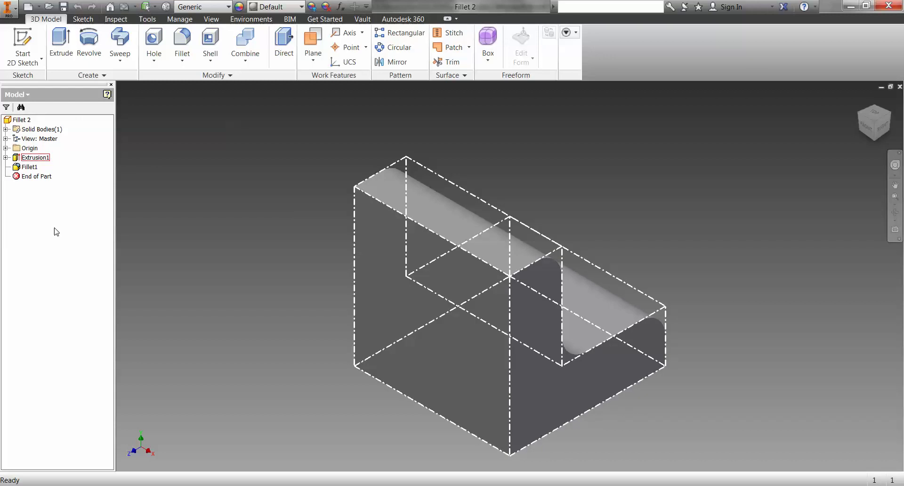
pyautogui.click(211, 20)
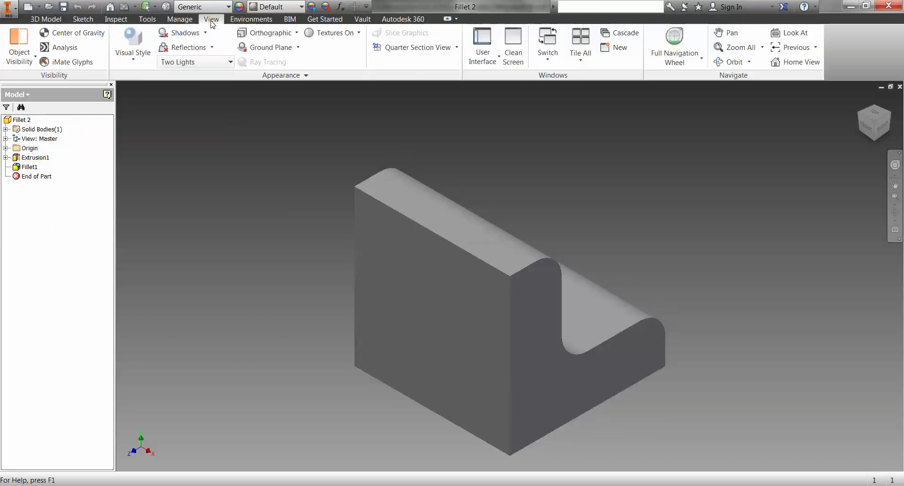
pyautogui.click(483, 49)
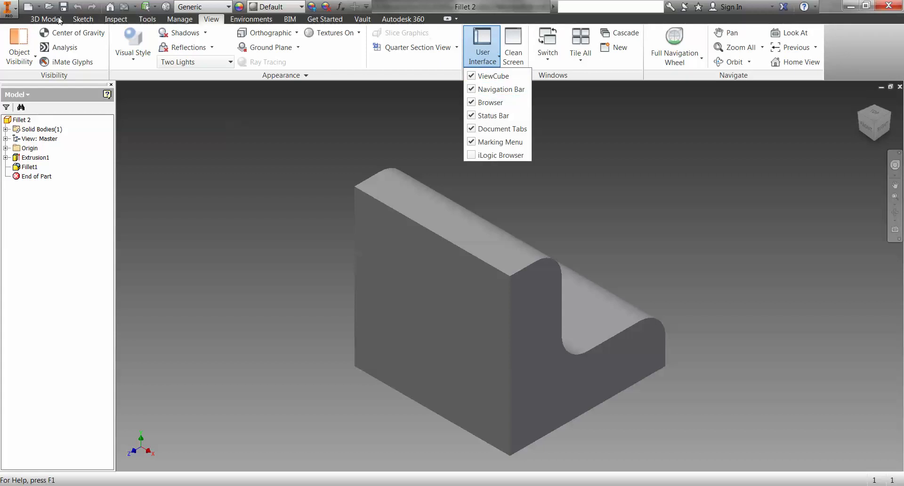
# Delete the Fillet1 feature from the part and start the Chamfer command
pyautogui.click(47, 19)
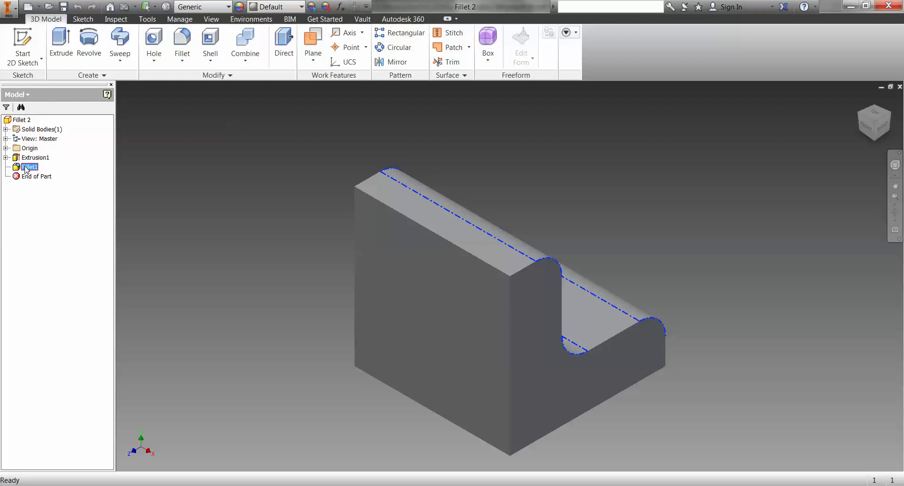
pyautogui.rightClick(26, 169)
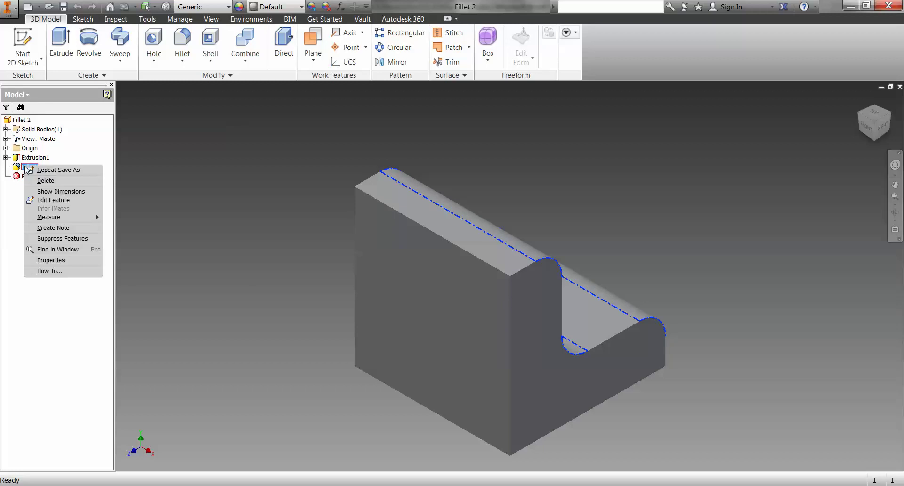
pyautogui.click(47, 181)
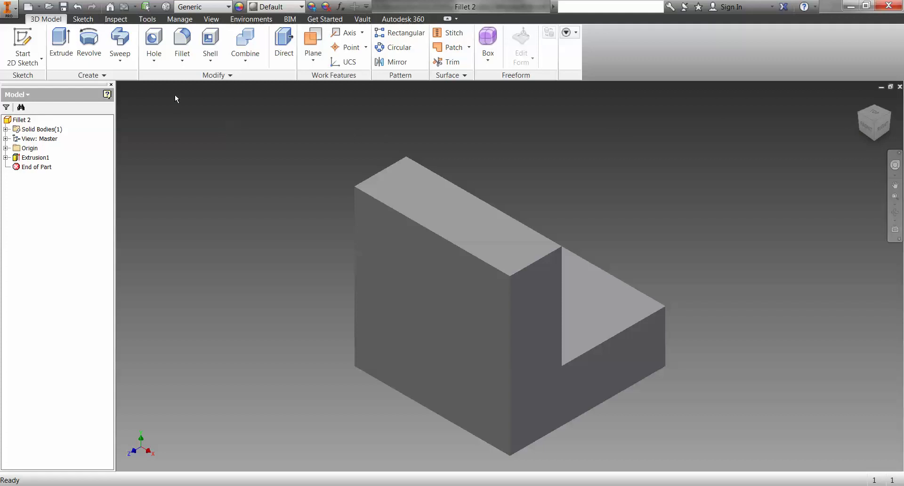
pyautogui.click(183, 60)
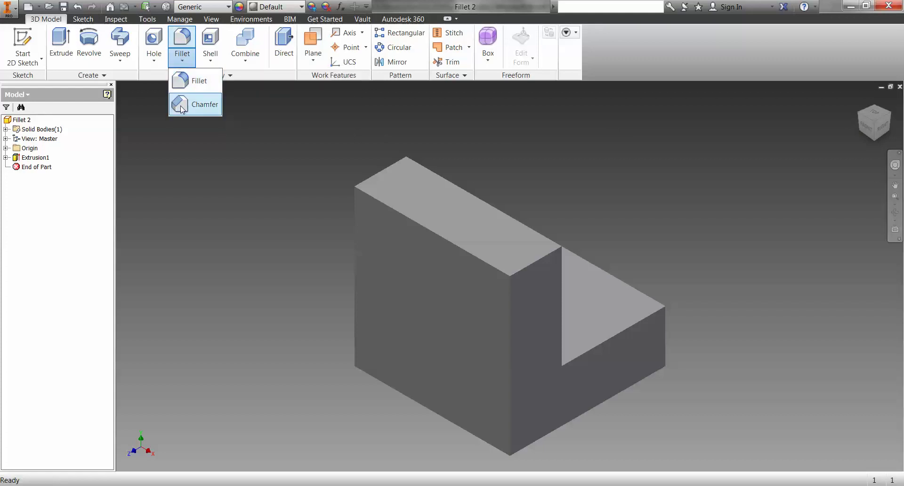
pyautogui.click(180, 105)
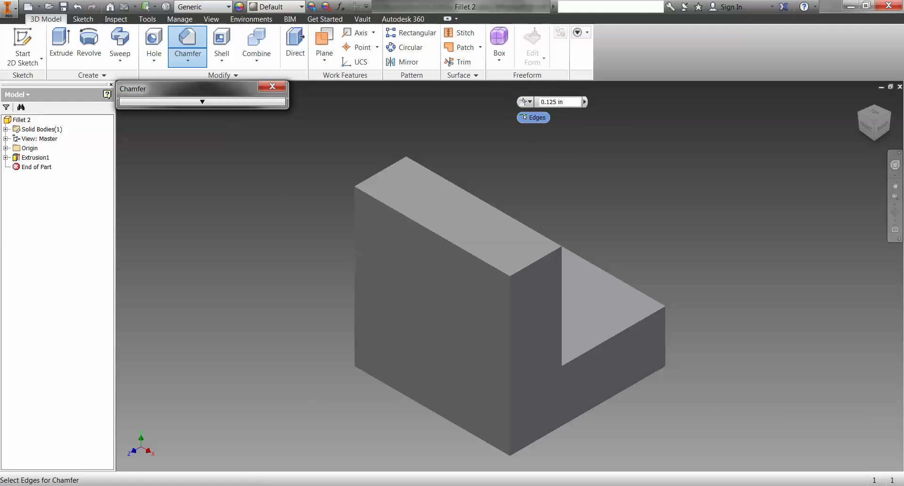
# Switch to Microsoft Word and read the activity's chamfer instructions for the file name, edges, distances and angle
pyautogui.click(296, 432)
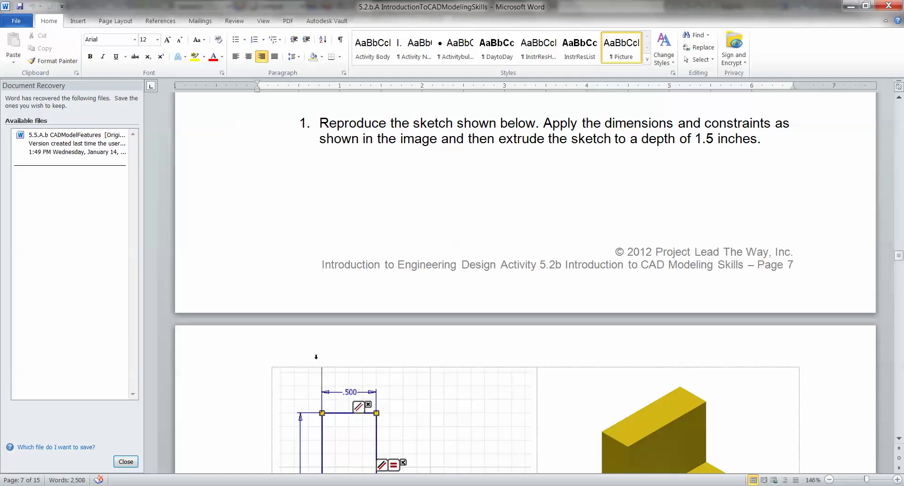
pyautogui.scroll(-10, 316, 357)
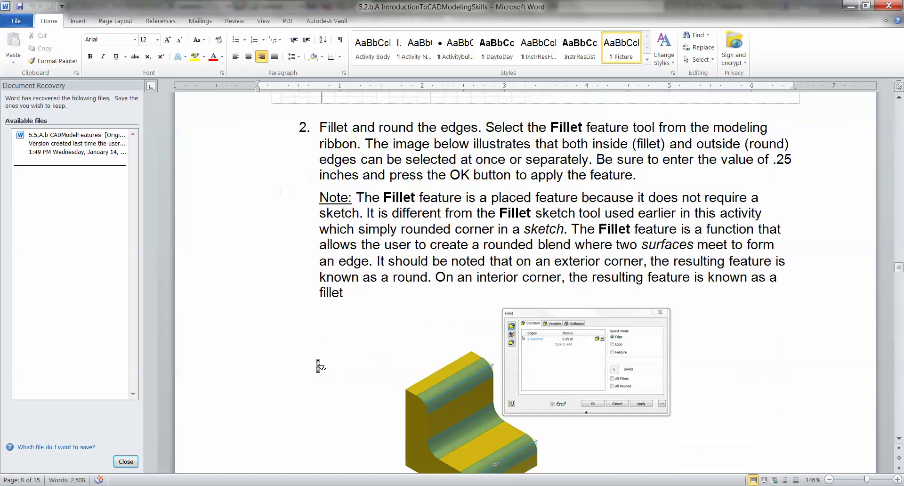
pyautogui.scroll(-10, 318, 366)
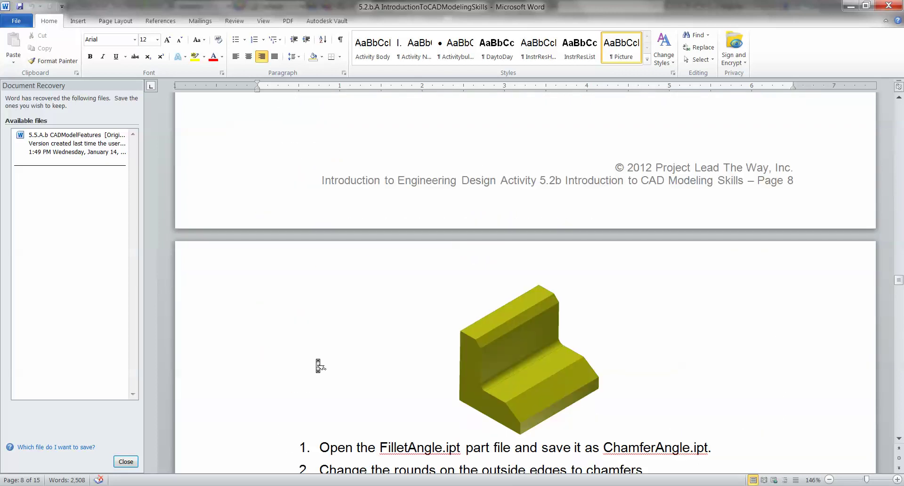
pyautogui.scroll(-2, 321, 366)
pyautogui.scroll(-4, 320, 366)
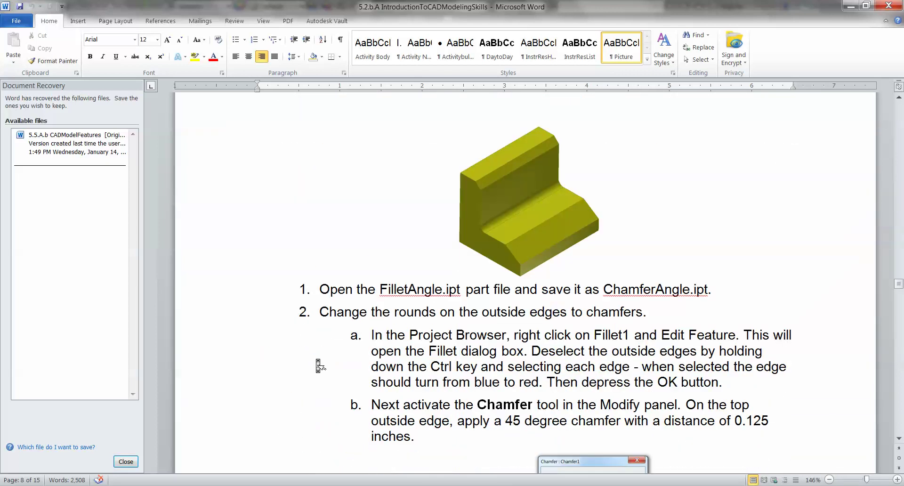
pyautogui.scroll(-2, 321, 366)
pyautogui.scroll(-6, 320, 366)
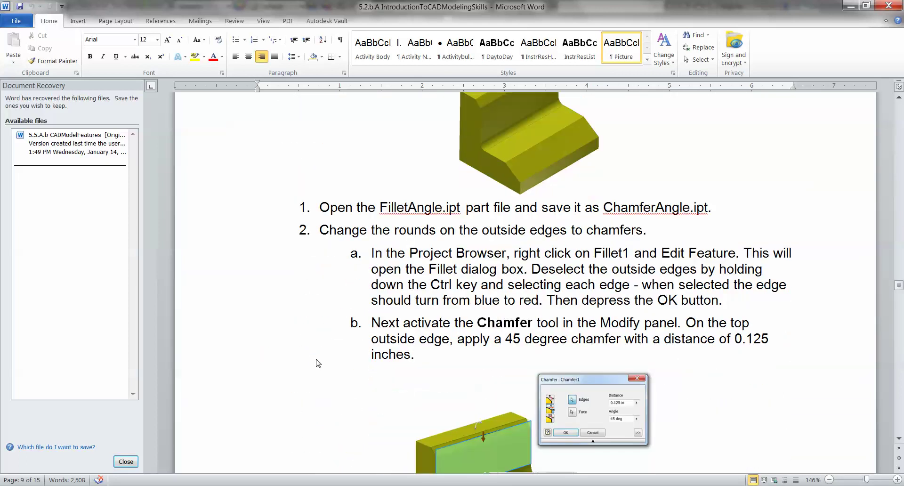
pyautogui.scroll(2, 321, 366)
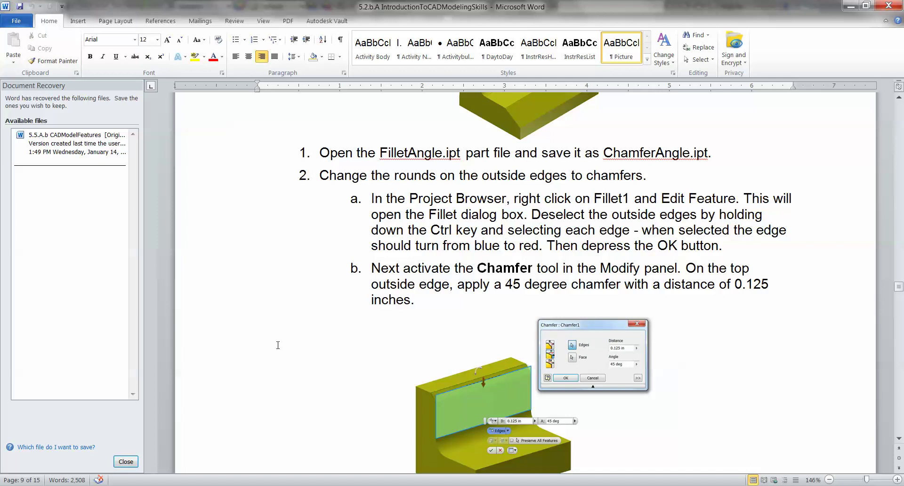
pyautogui.scroll(-6, 278, 345)
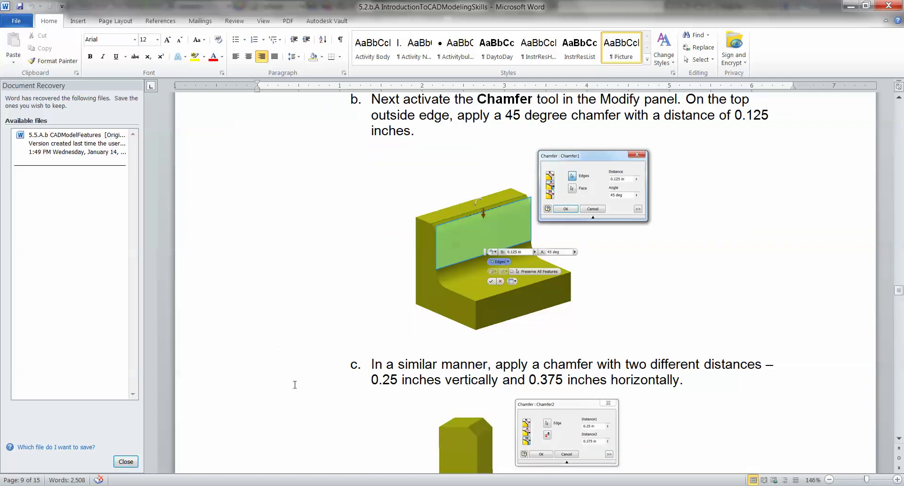
pyautogui.scroll(-3, 295, 385)
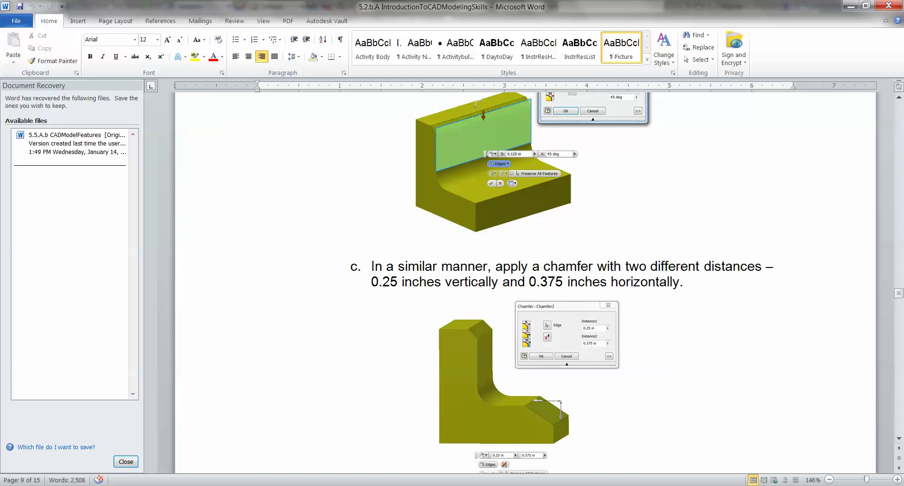
# Switch to Inventor and set the chamfer to the distance-and-angle method
pyautogui.click(282, 451)
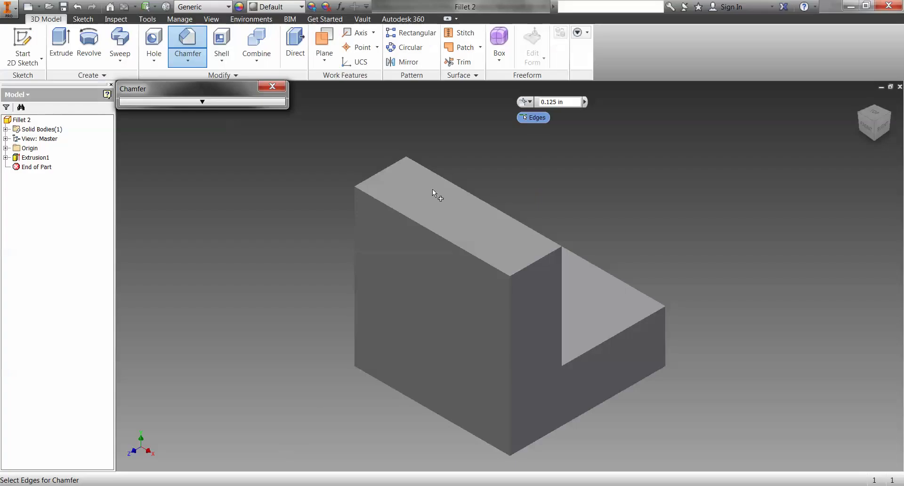
pyautogui.click(202, 103)
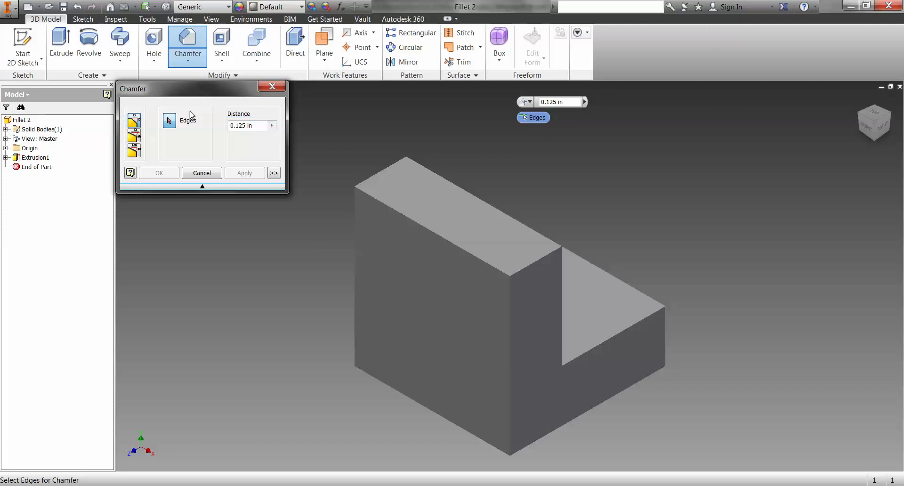
pyautogui.click(134, 136)
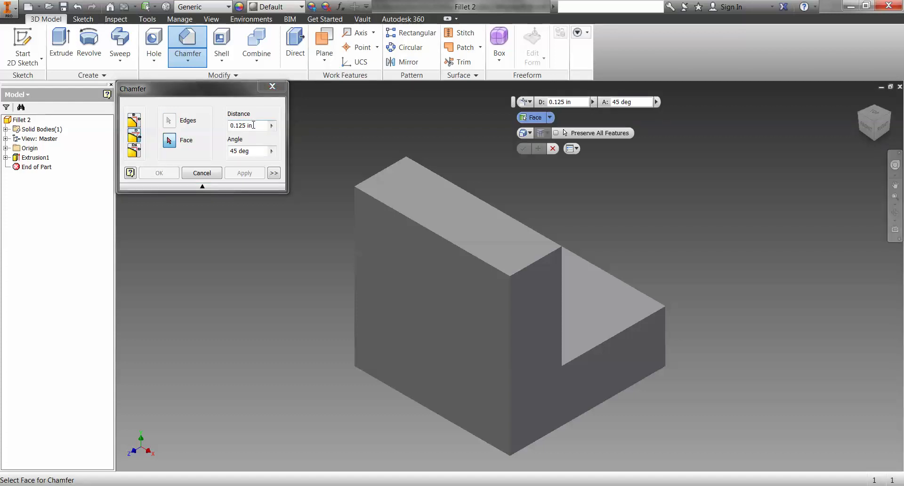
pyautogui.moveTo(253, 125); pyautogui.dragTo(229, 125)
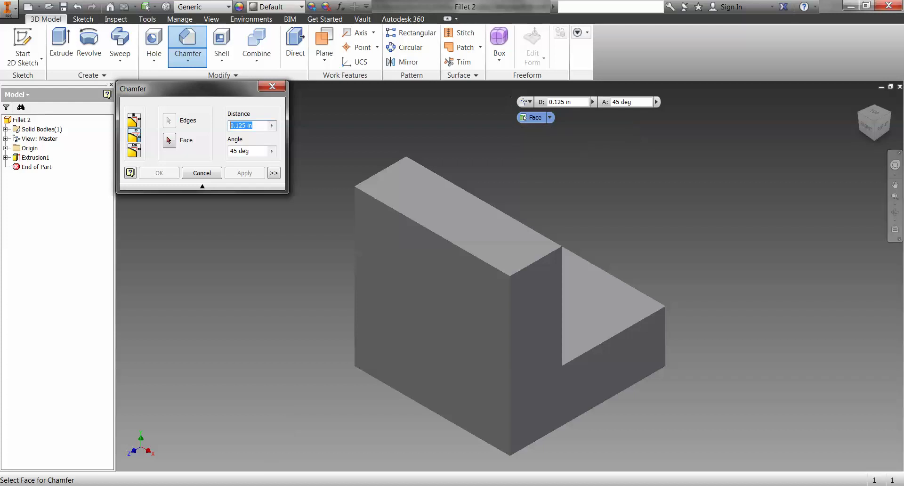
# Check the 45-degree chamfer instruction in Word and chamfer the tall leg's inner top edge 0.125 in at 45 deg, measured from the inner vertical face
pyautogui.moveTo(247, 485)
pyautogui.click(280, 440)
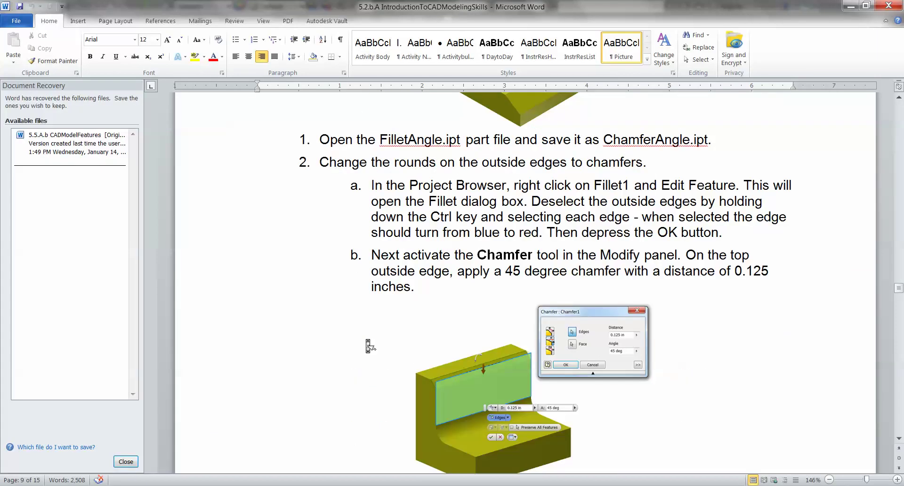
pyautogui.scroll(-1, 370, 346)
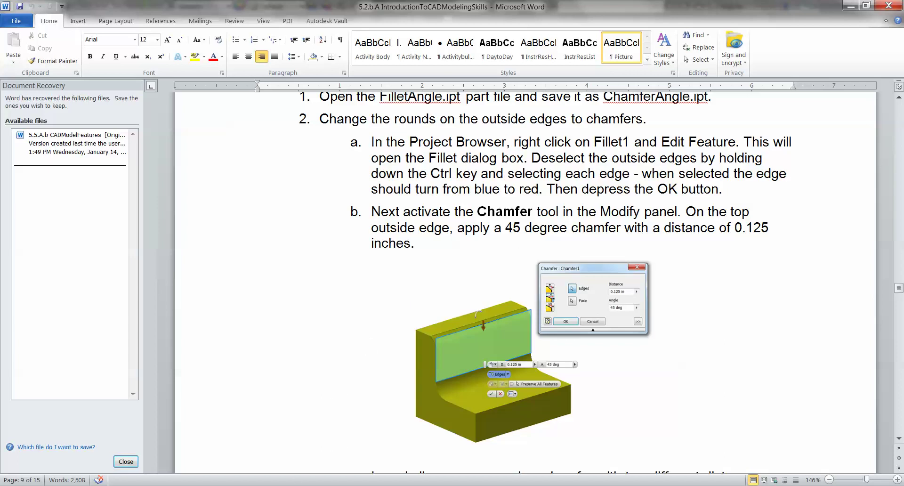
pyautogui.click(291, 454)
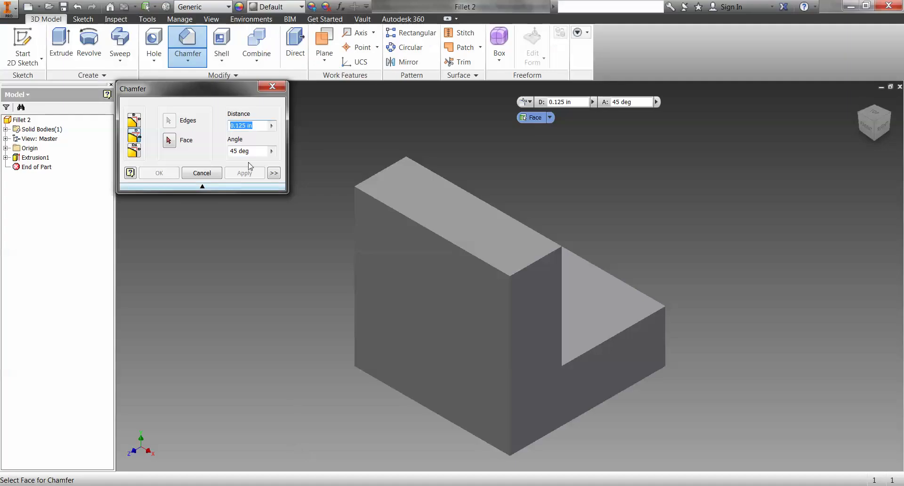
pyautogui.click(878, 128)
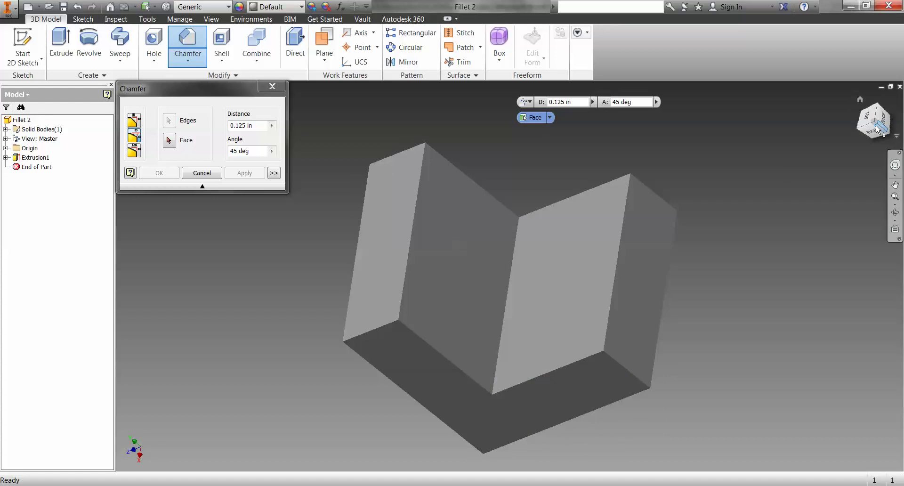
pyautogui.click(443, 257)
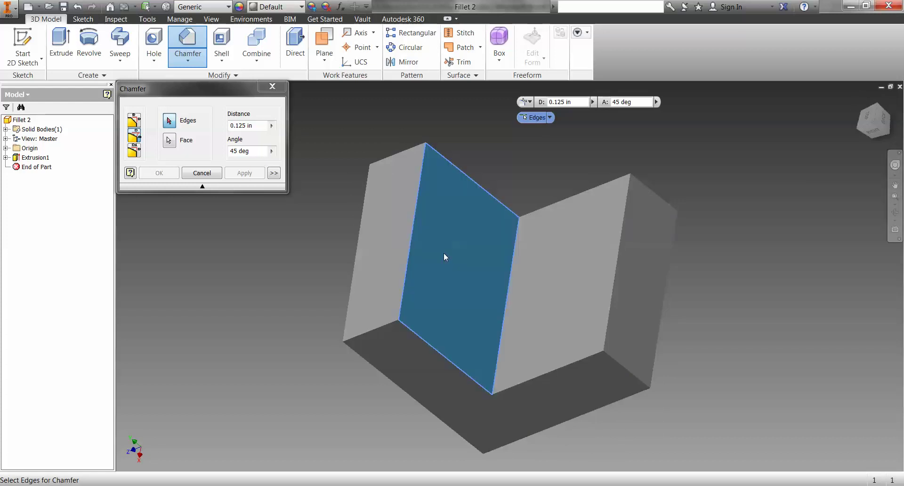
pyautogui.click(414, 235)
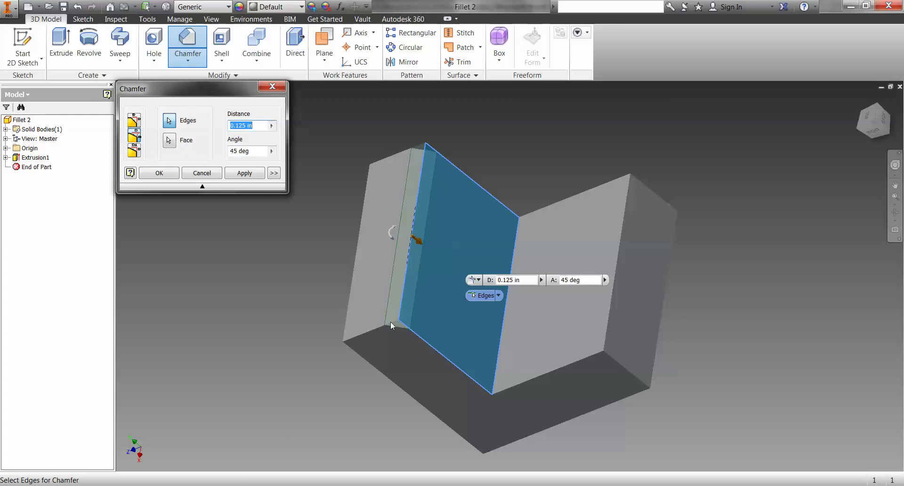
pyautogui.click(239, 174)
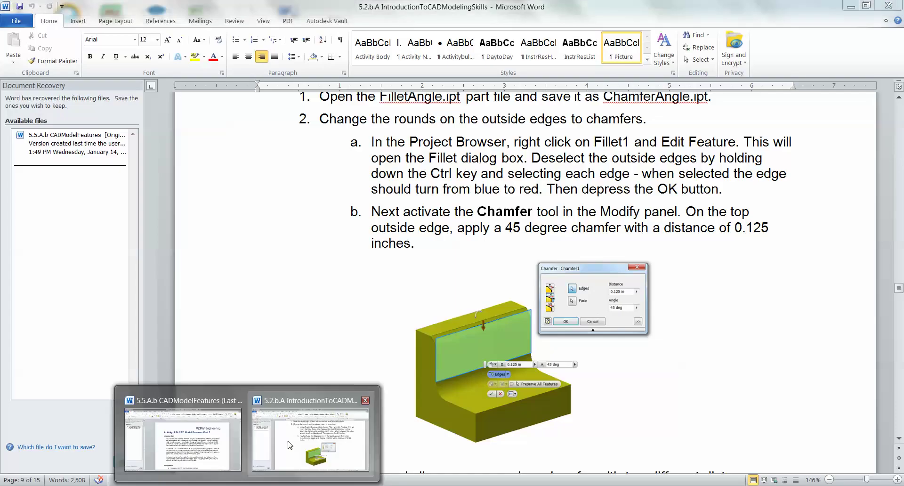
# Switch to Word and read step c of the activity for the two-distance chamfer's edge and distances
pyautogui.click(295, 418)
pyautogui.scroll(-5, 326, 281)
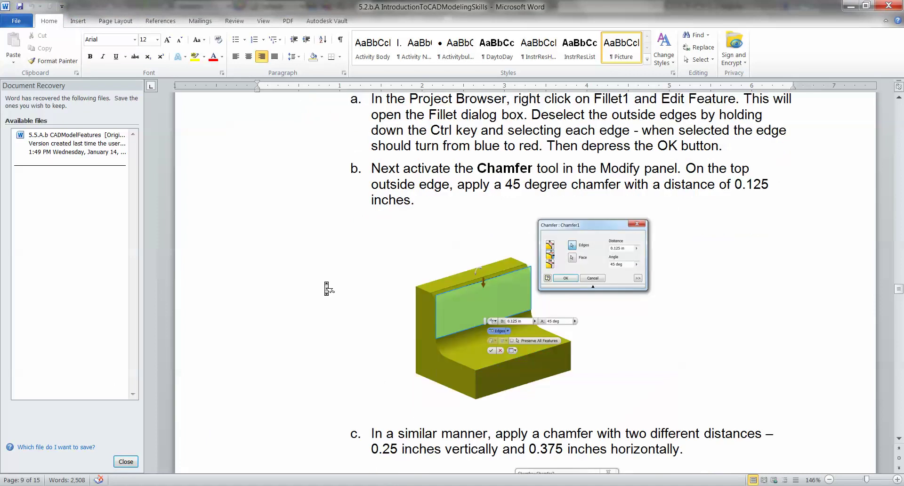
pyautogui.scroll(-1, 328, 288)
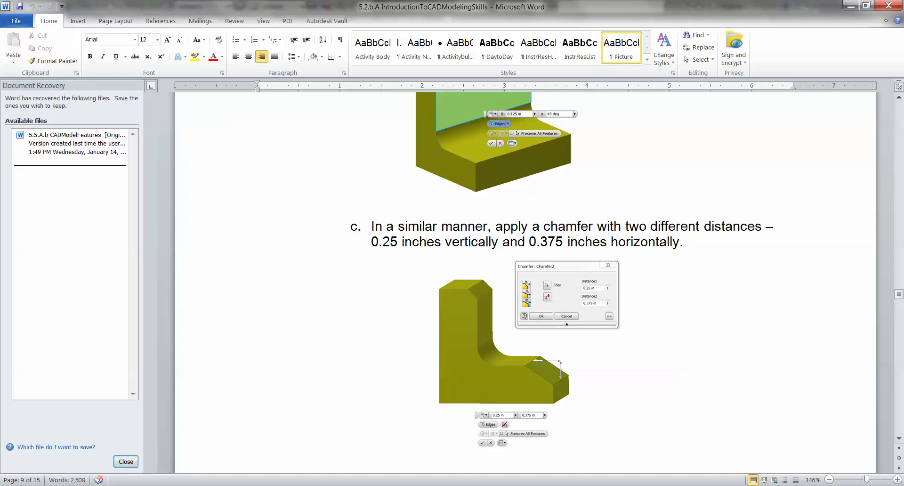
# Switch to Inventor and chamfer the short leg's outer top edge with two distances, 0.25 in vertically and 0.375 in horizontally
pyautogui.click(284, 453)
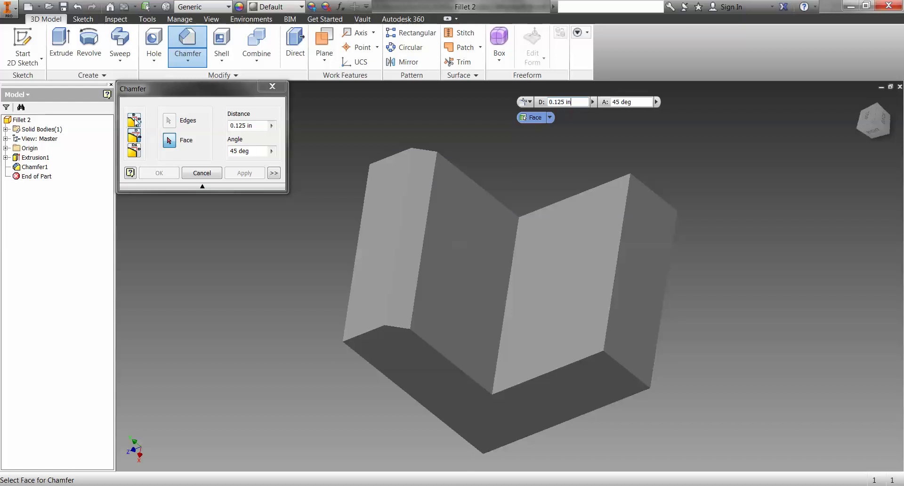
pyautogui.click(135, 122)
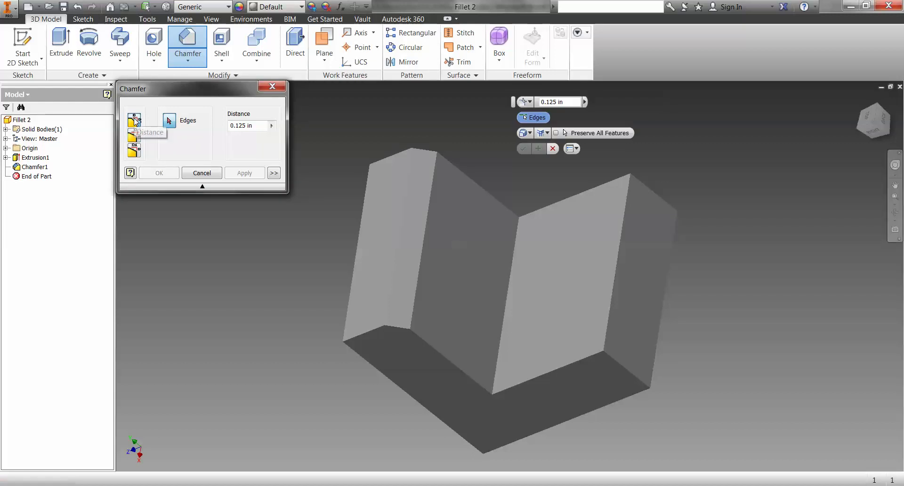
pyautogui.click(136, 151)
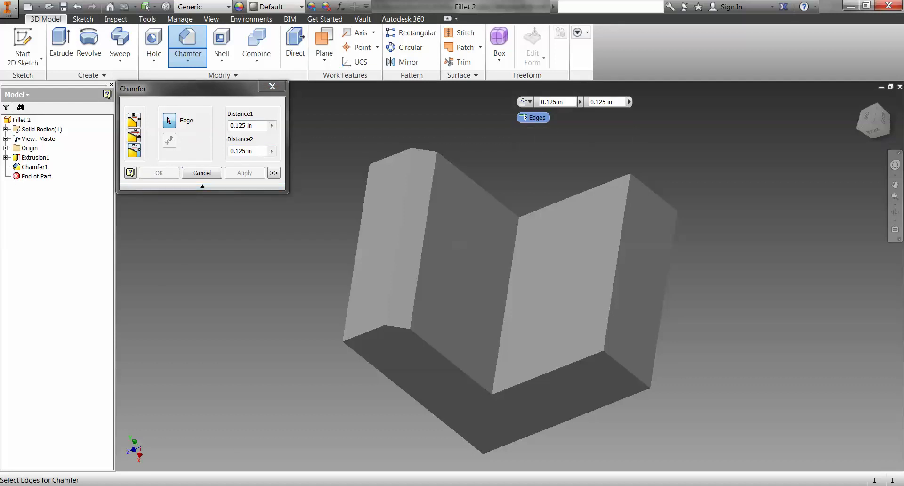
pyautogui.moveTo(308, 454)
pyautogui.moveTo(555, 106)
pyautogui.press('BackSpace')
pyautogui.click(601, 100)
pyautogui.press('BackSpace')
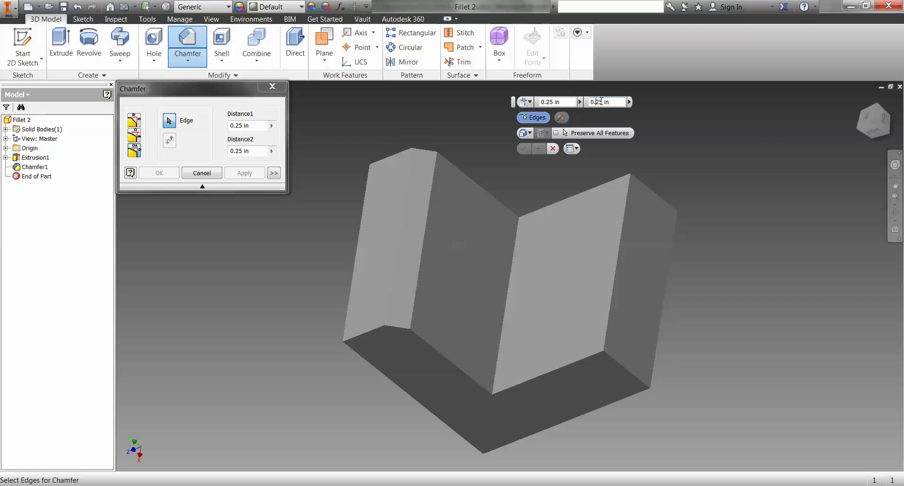
pyautogui.press('Delete')
pyautogui.write('37')
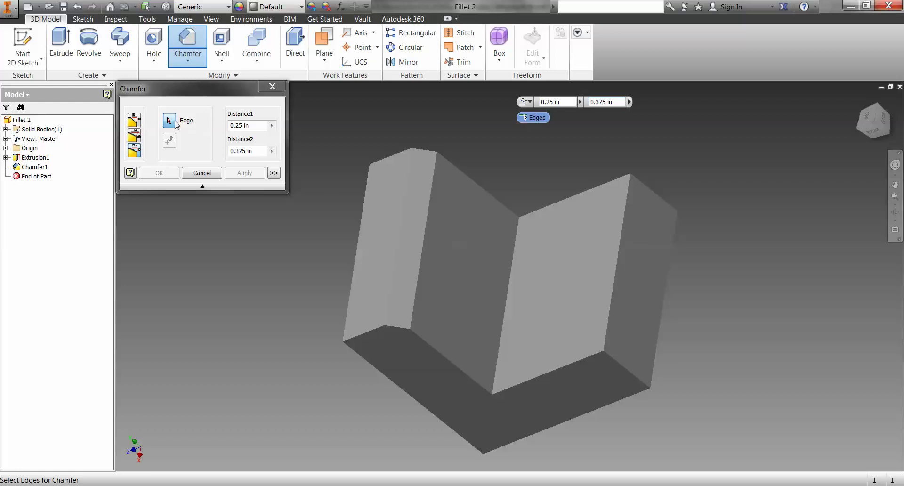
pyautogui.click(618, 252)
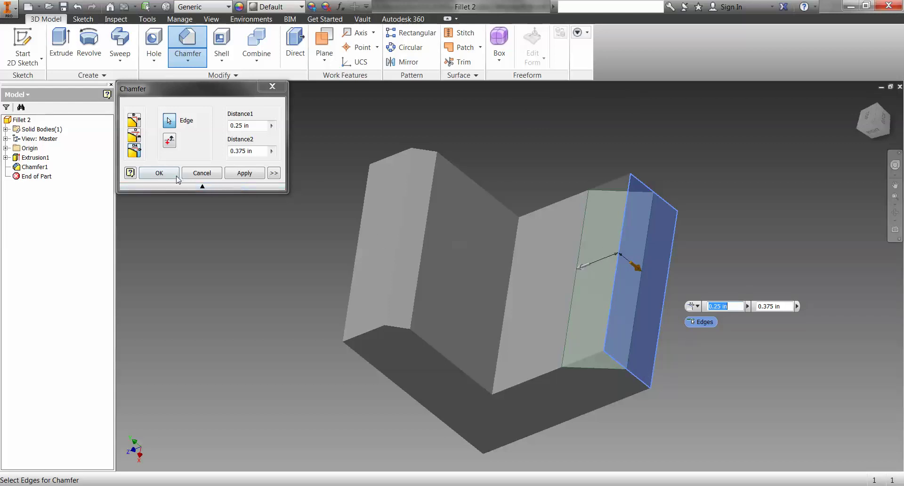
pyautogui.click(159, 174)
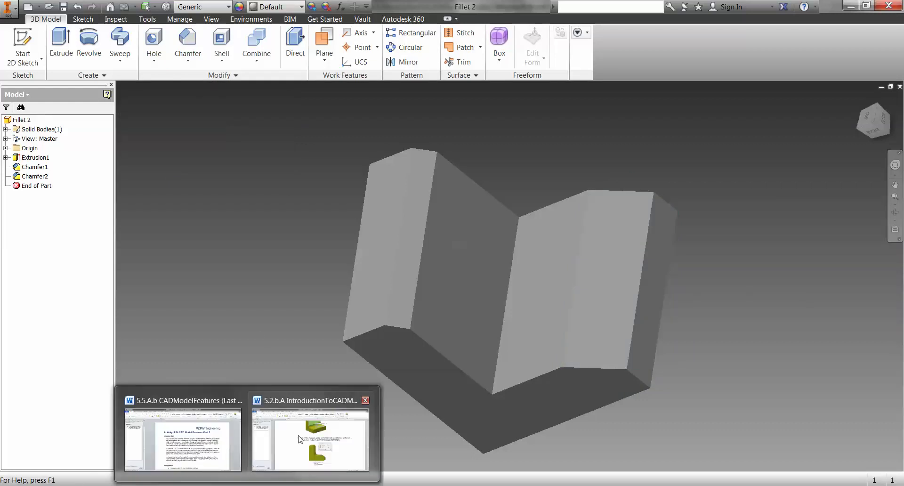
# Switch to Word and read step d of the activity for the inside corner's fillet radius
pyautogui.click(300, 431)
pyautogui.scroll(-9, 379, 339)
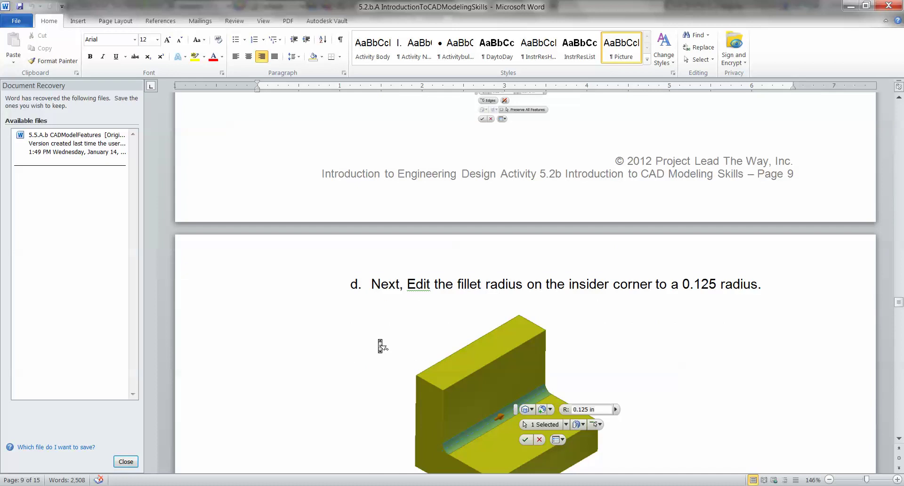
pyautogui.scroll(-4, 380, 345)
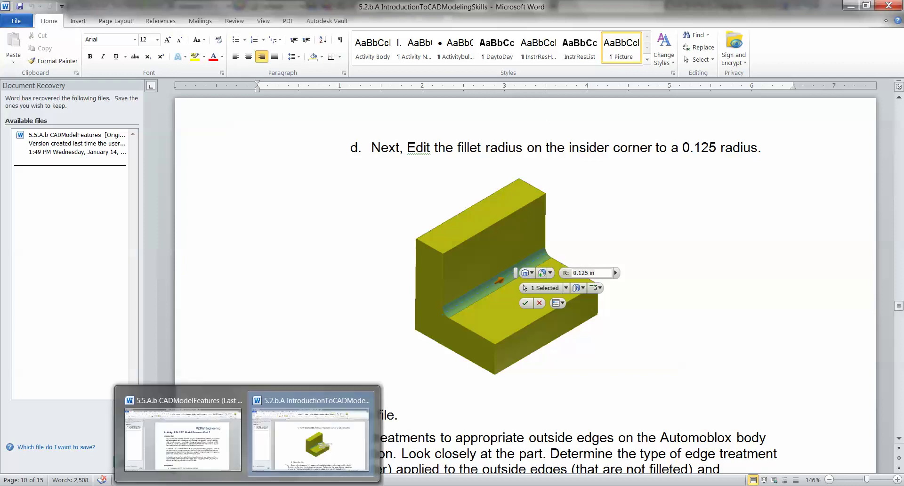
# Switch to Inventor and fillet the L-shaped part's inside corner edge with a 0.125 in radius
pyautogui.click(281, 423)
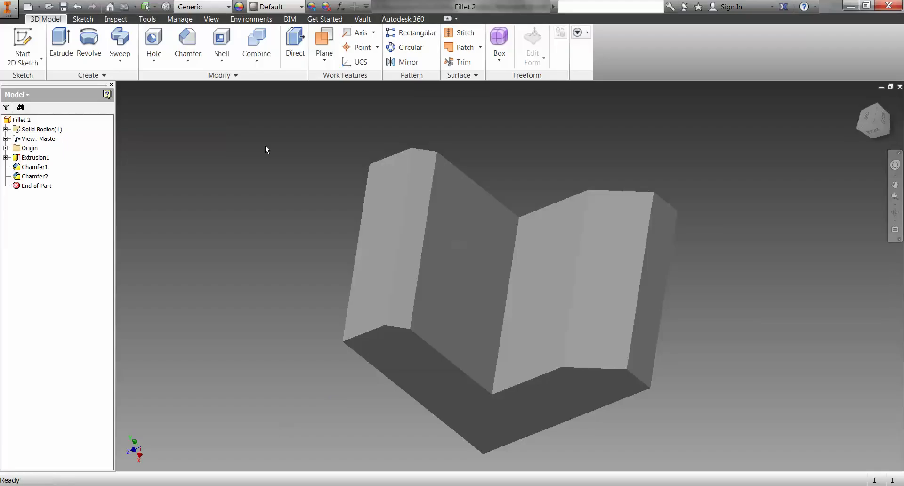
pyautogui.click(188, 60)
pyautogui.click(190, 77)
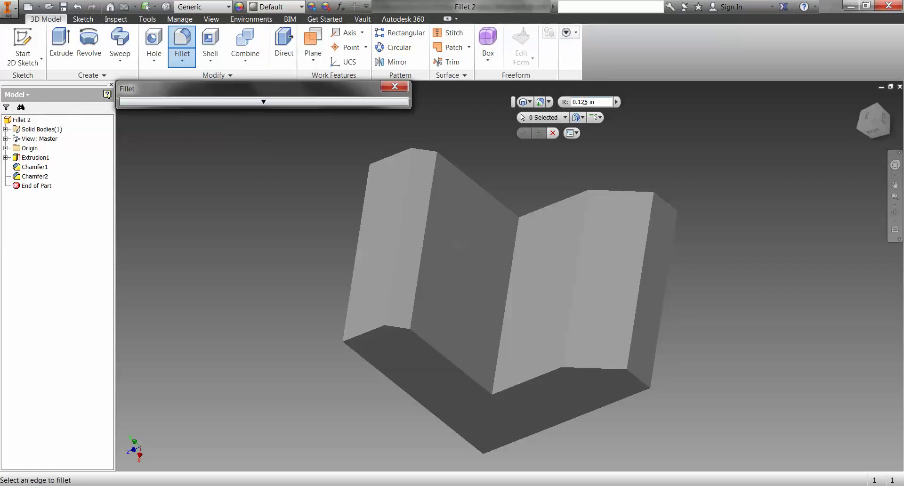
pyautogui.click(515, 240)
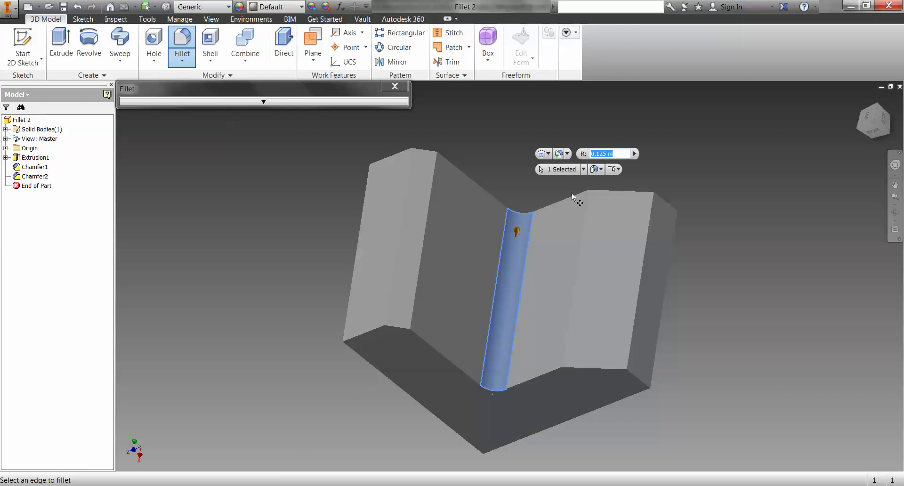
pyautogui.press('Return')
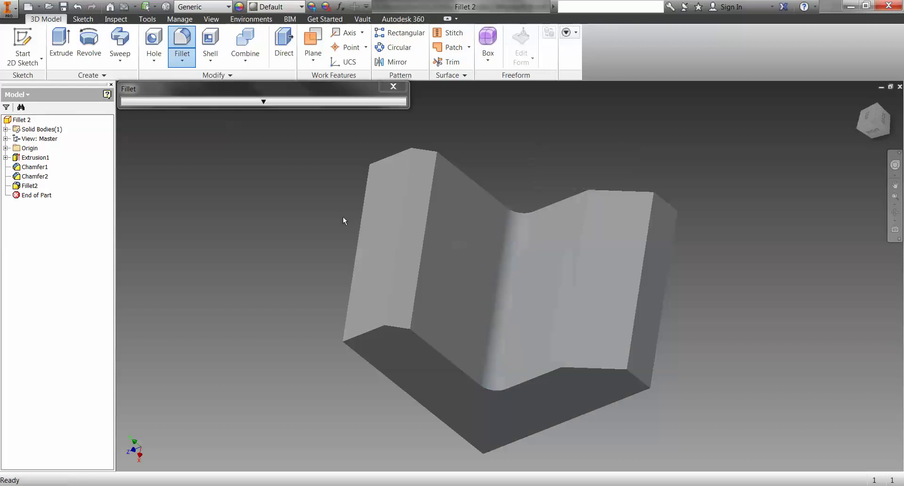
pyautogui.click(877, 131)
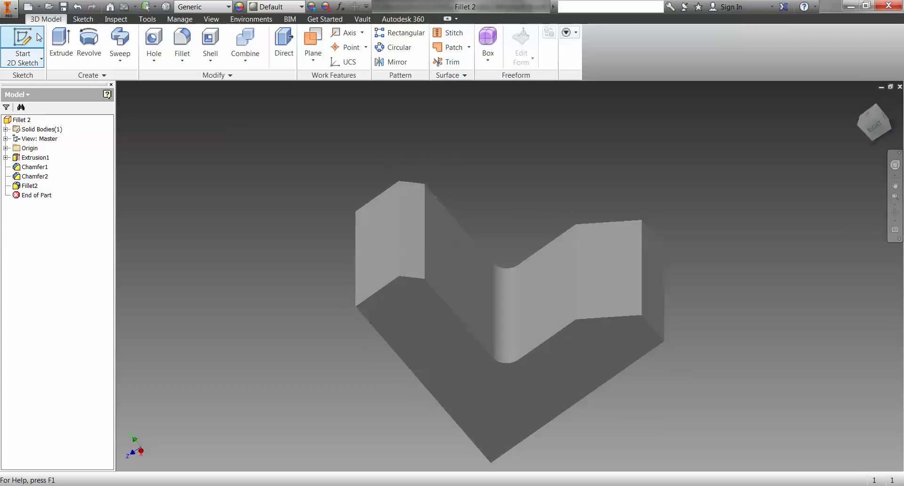
# Save the part under the new name Chamfer in the 5.2 CAD Modeling Skills folder
pyautogui.click(15, 11)
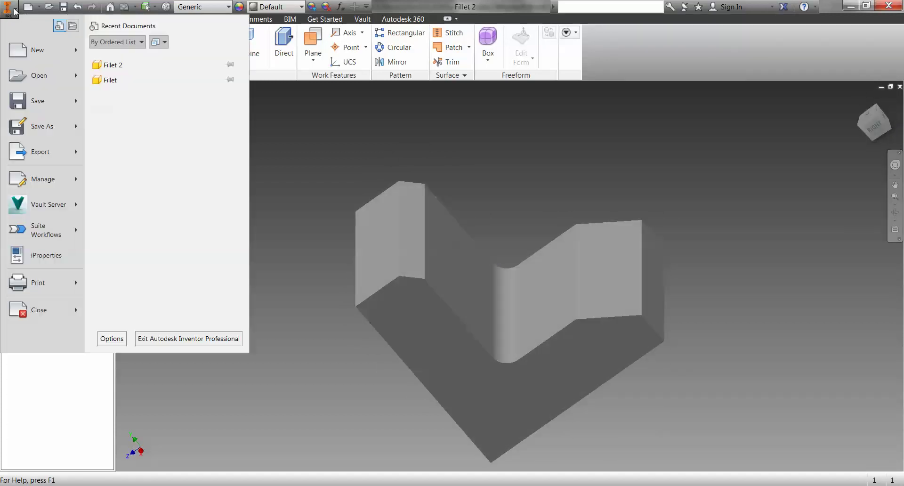
pyautogui.click(25, 125)
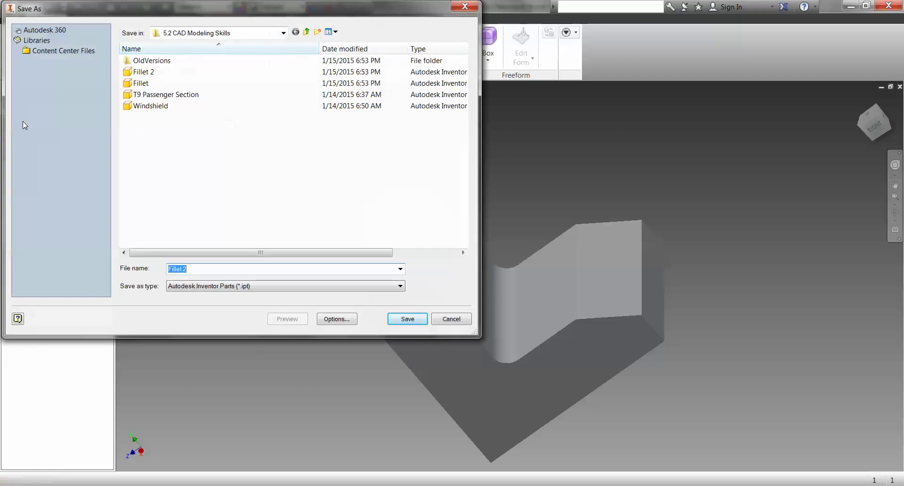
pyautogui.click(193, 268)
pyautogui.moveTo(192, 268); pyautogui.dragTo(169, 268)
pyautogui.write('Chamfer')
pyautogui.click(406, 320)
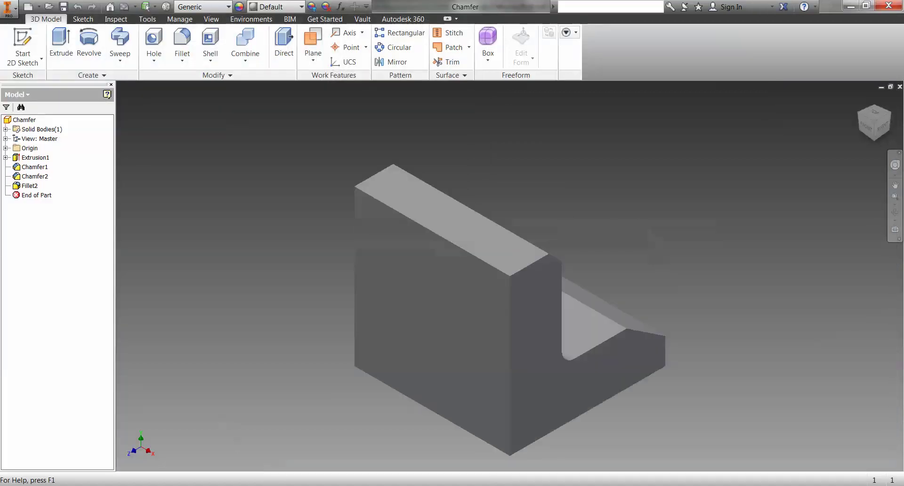
# Switch to Word and read the next activity sections on the Passenger Section edge treatments, Passenger Base tools and windshield model
pyautogui.moveTo(247, 485)
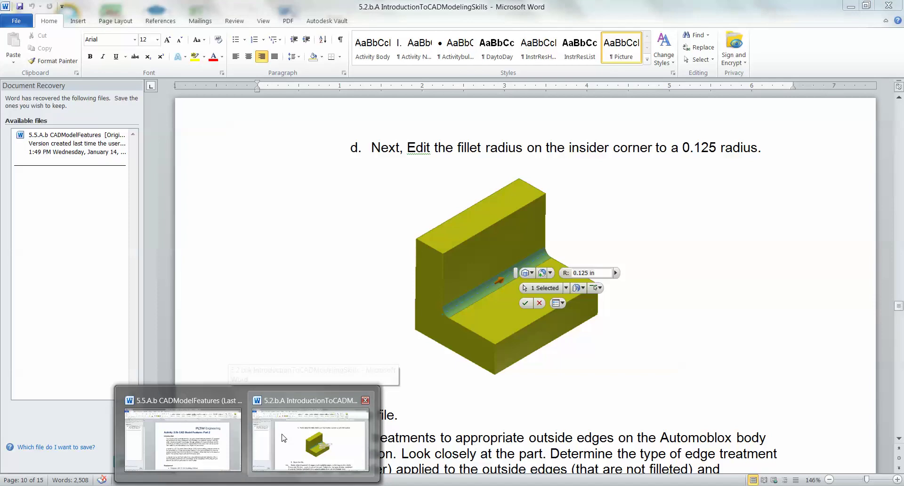
pyautogui.click(284, 437)
pyautogui.scroll(-5, 267, 315)
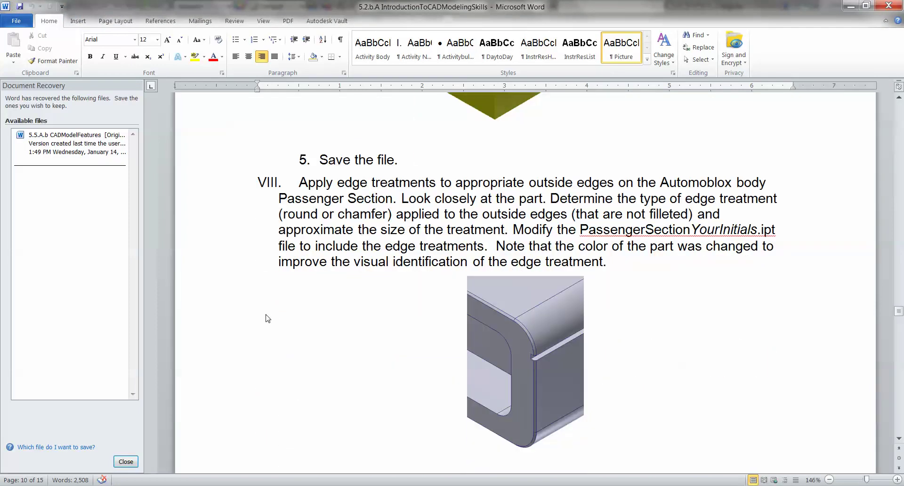
pyautogui.scroll(-1, 267, 319)
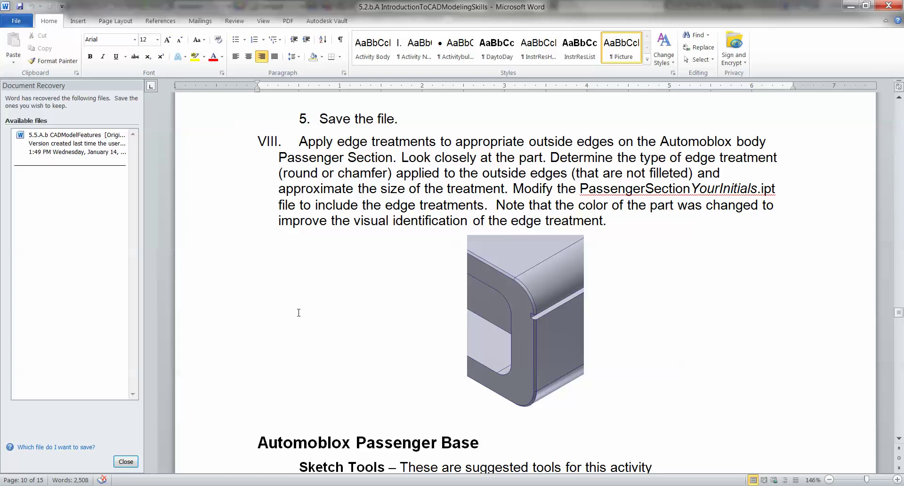
pyautogui.scroll(-5, 298, 315)
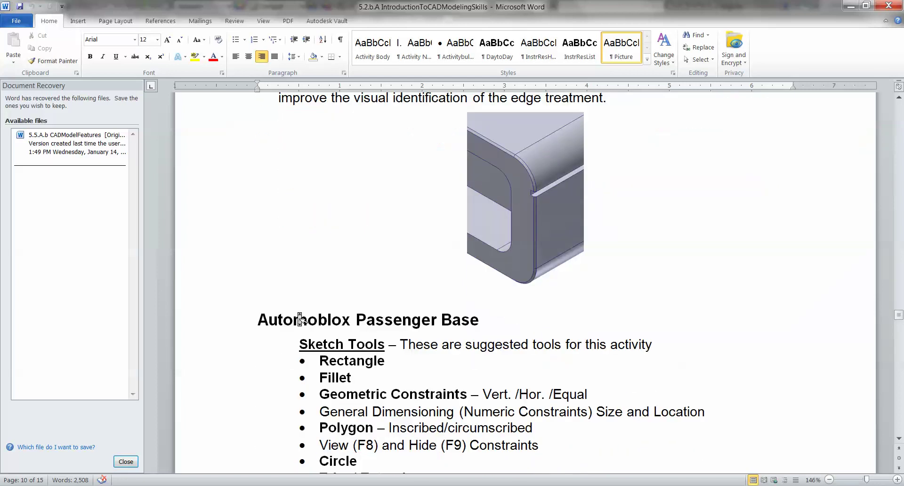
pyautogui.scroll(-7, 301, 319)
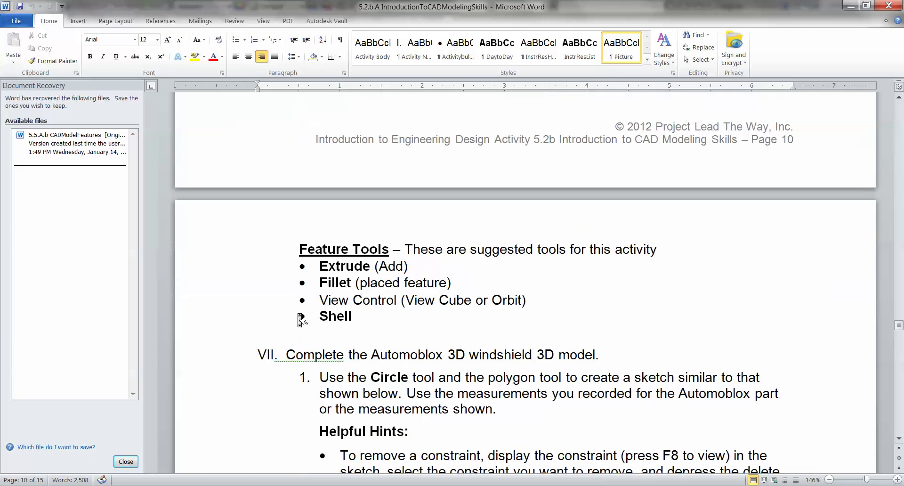
# Review the Passenger Section edge treatment instructions and the suggested sketch and feature tools for the Automoblox Passenger Base
pyautogui.scroll(12, 302, 320)
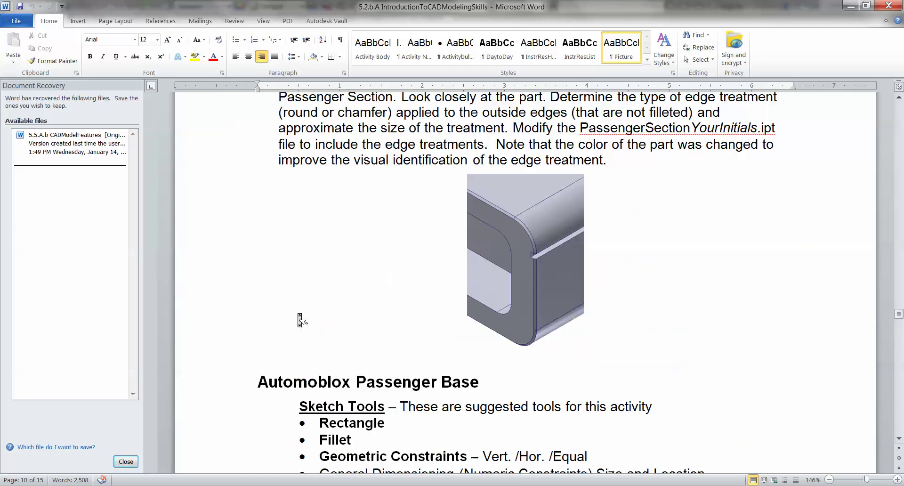
pyautogui.scroll(-1, 300, 321)
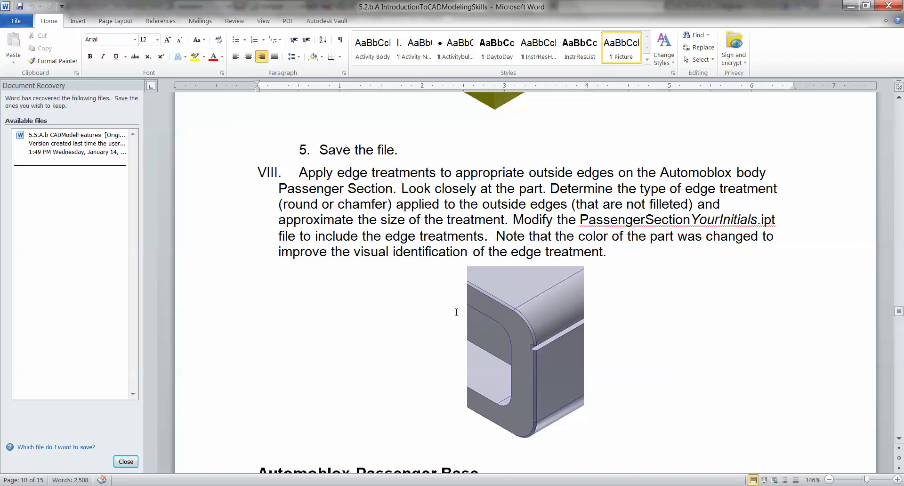
pyautogui.scroll(-5, 307, 333)
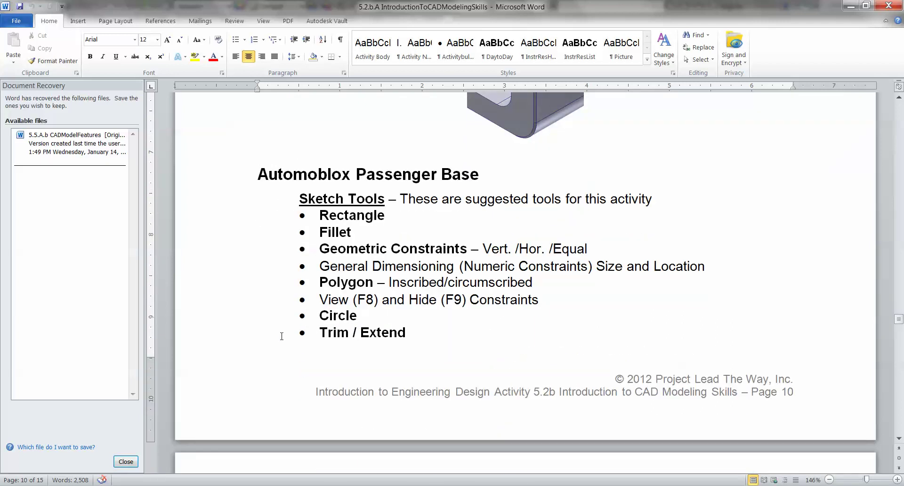
pyautogui.scroll(-5, 282, 336)
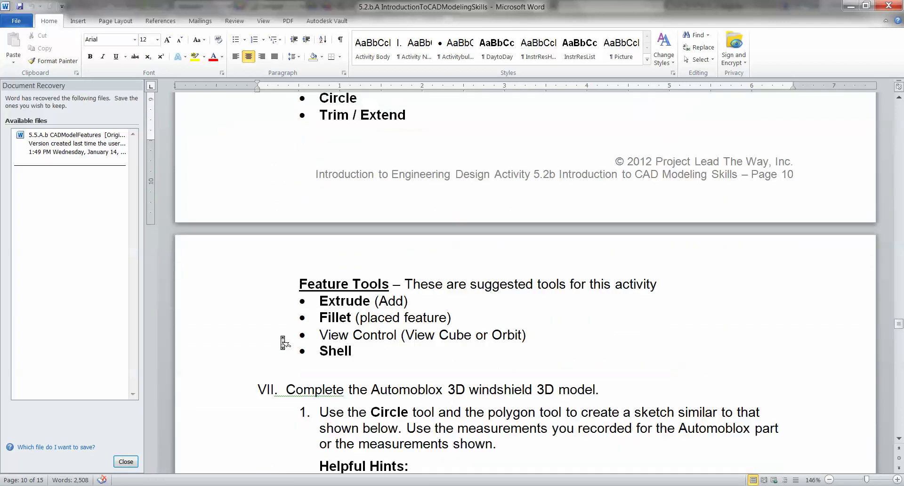
pyautogui.scroll(-5, 282, 342)
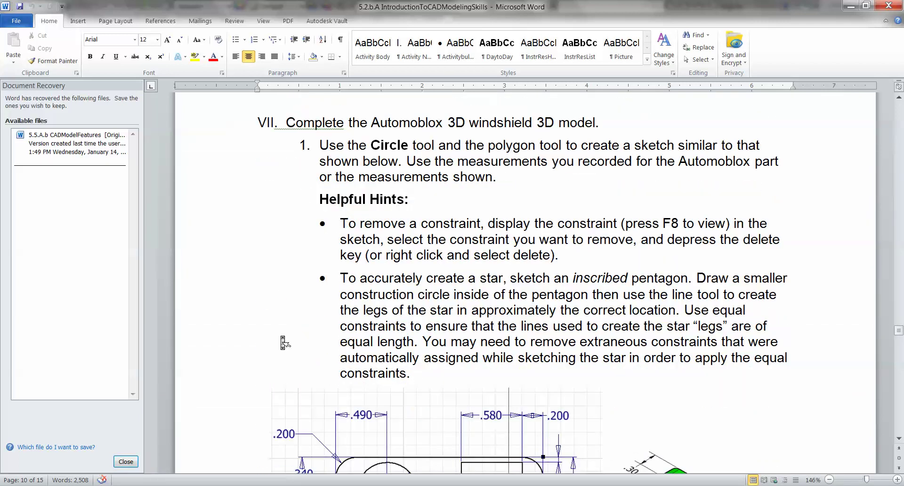
pyautogui.scroll(-2, 282, 341)
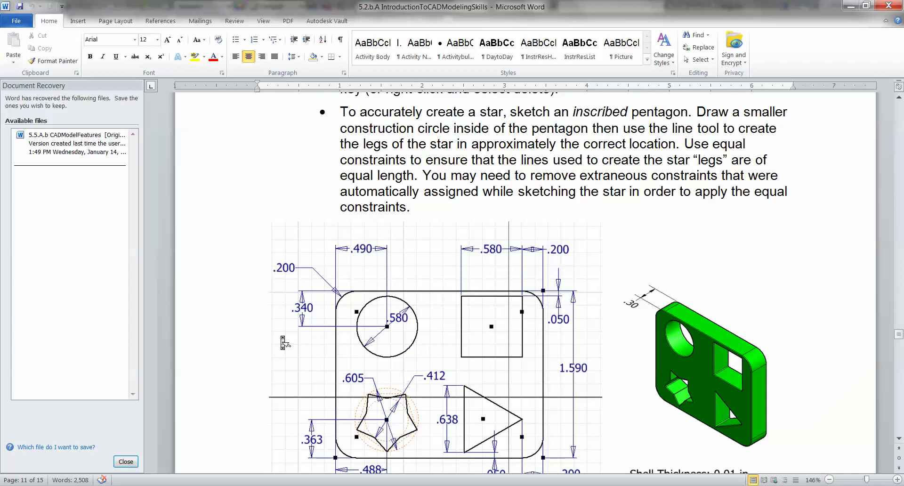
# Read the windshield model instructions in section VII, including the star hints, the dimensioned plate drawing and the shell step
pyautogui.scroll(4, 282, 341)
pyautogui.scroll(3, 282, 342)
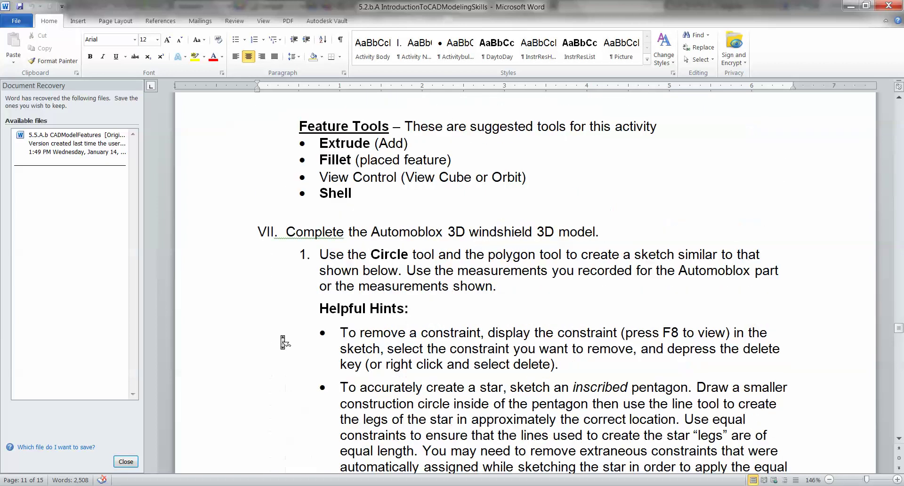
pyautogui.scroll(-1, 283, 342)
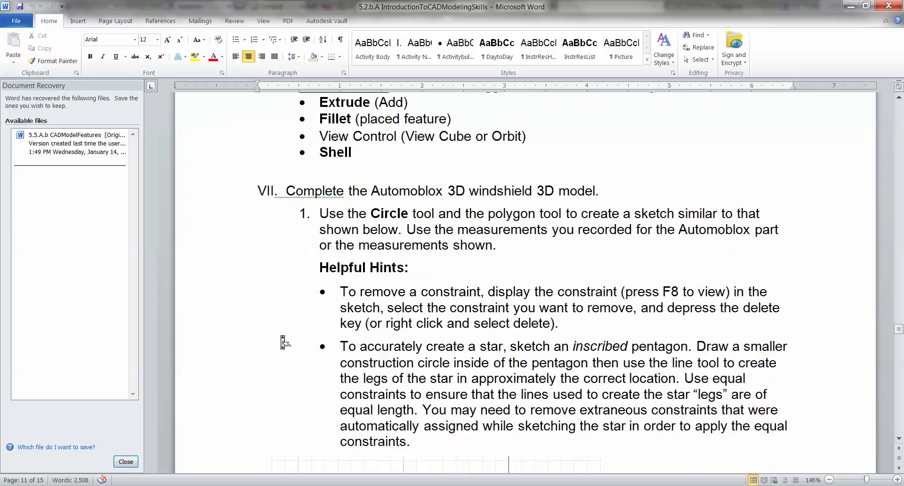
pyautogui.scroll(-3, 282, 339)
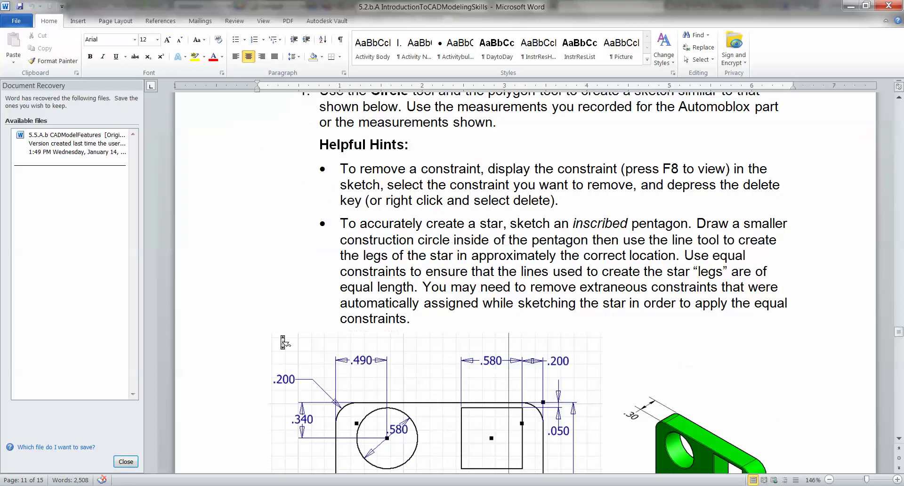
pyautogui.scroll(-4, 282, 339)
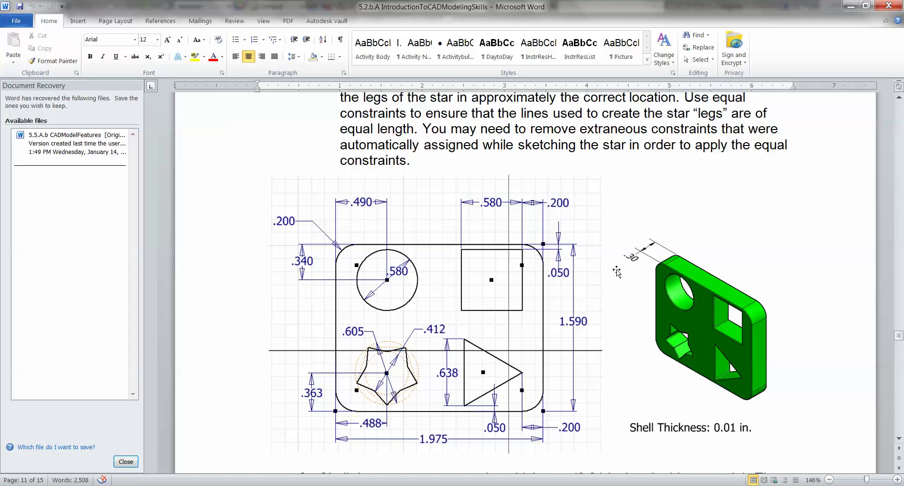
pyautogui.scroll(-1, 617, 269)
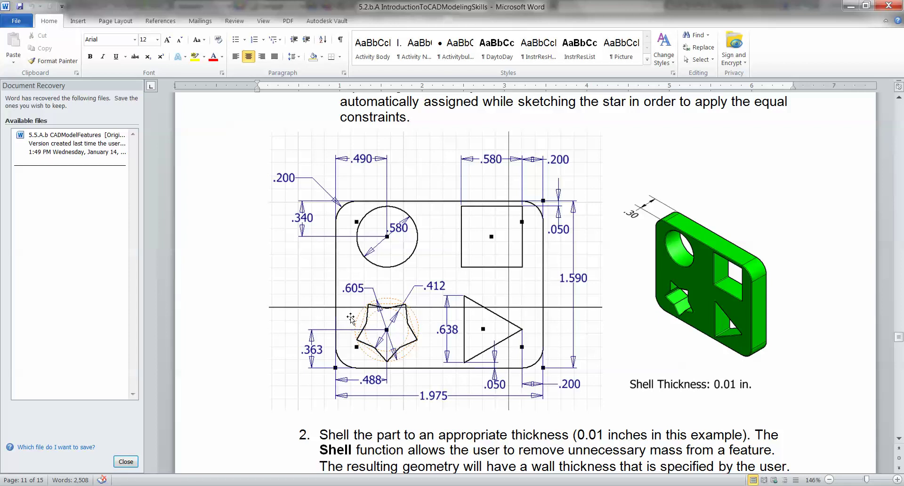
pyautogui.click(216, 318)
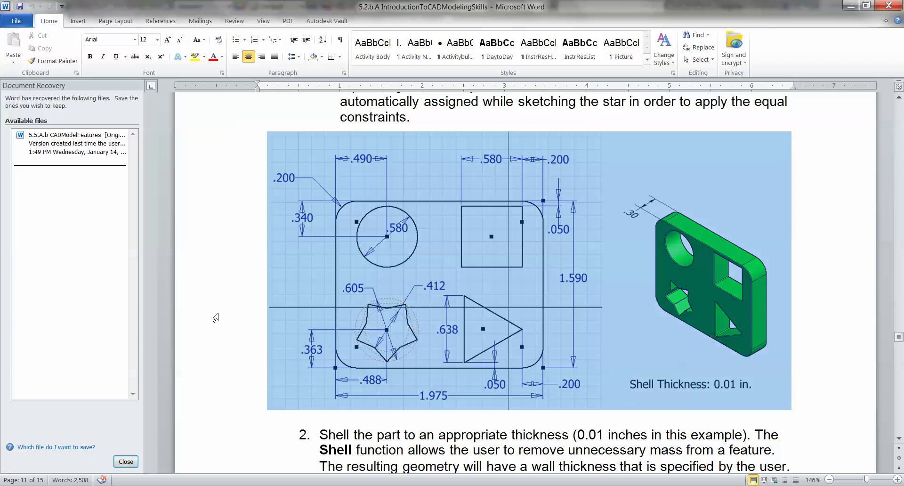
pyautogui.scroll(-1, 218, 318)
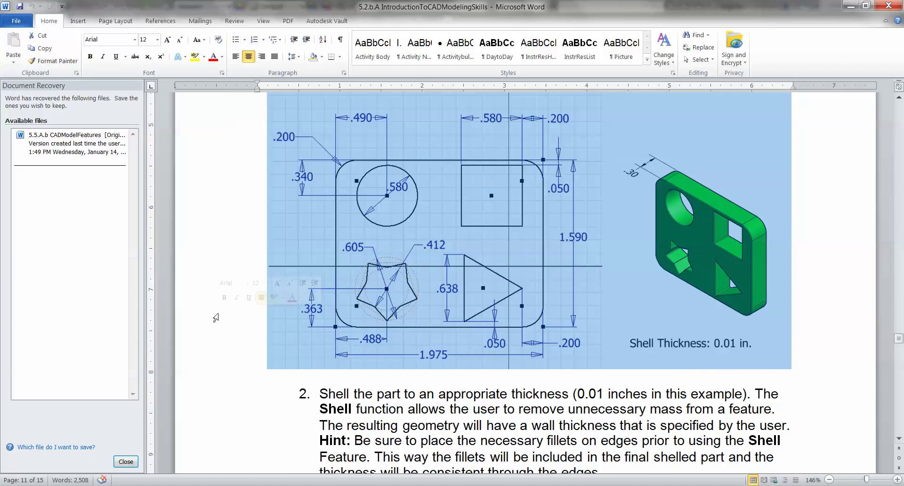
pyautogui.click(280, 400)
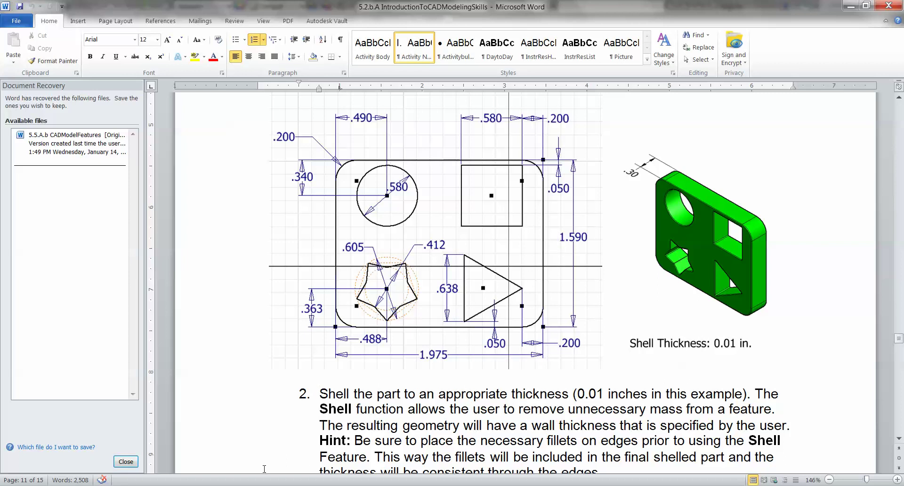
# Switch to Inventor, create a new part and start a 2D sketch on the YZ plane
pyautogui.click(272, 454)
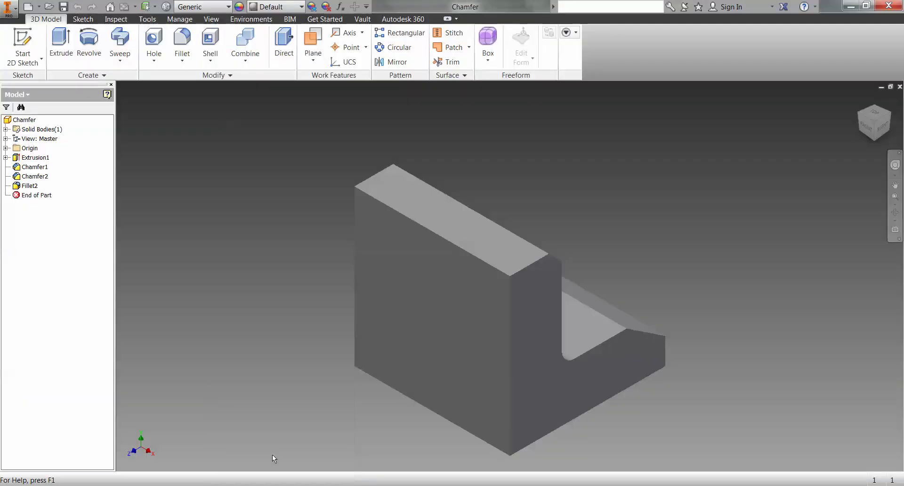
pyautogui.click(39, 6)
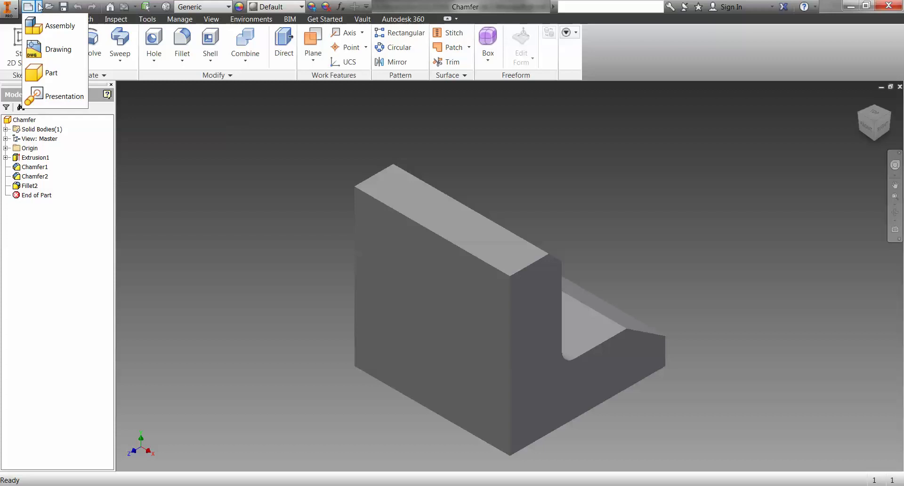
pyautogui.click(44, 77)
pyautogui.click(23, 41)
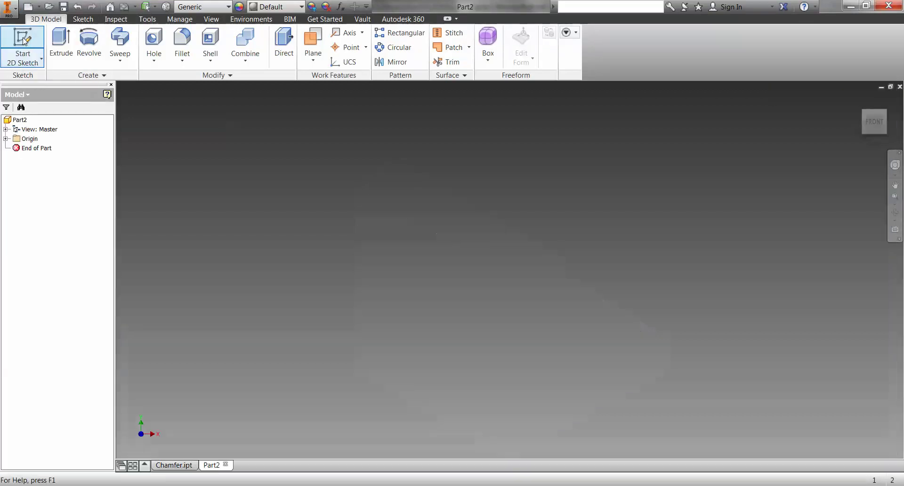
pyautogui.click(430, 240)
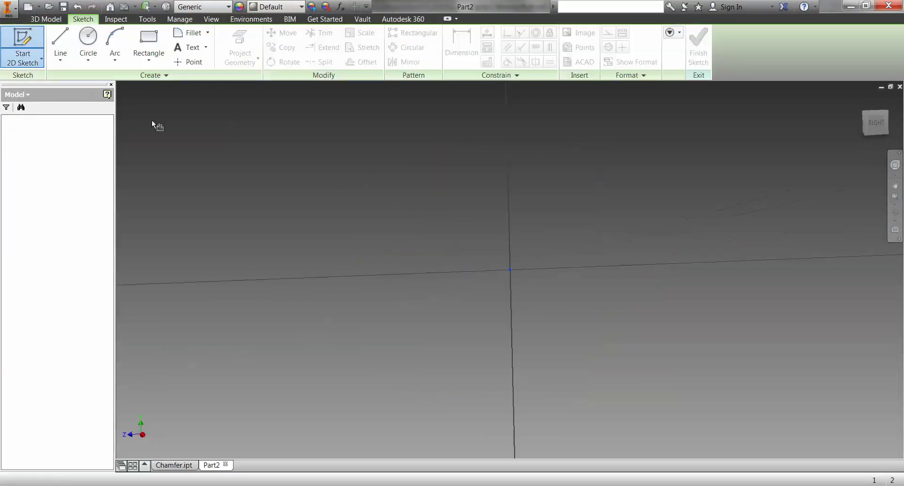
# Sketch a rectangle from the origin, 1.975 in wide and 1.590 in high
pyautogui.click(149, 42)
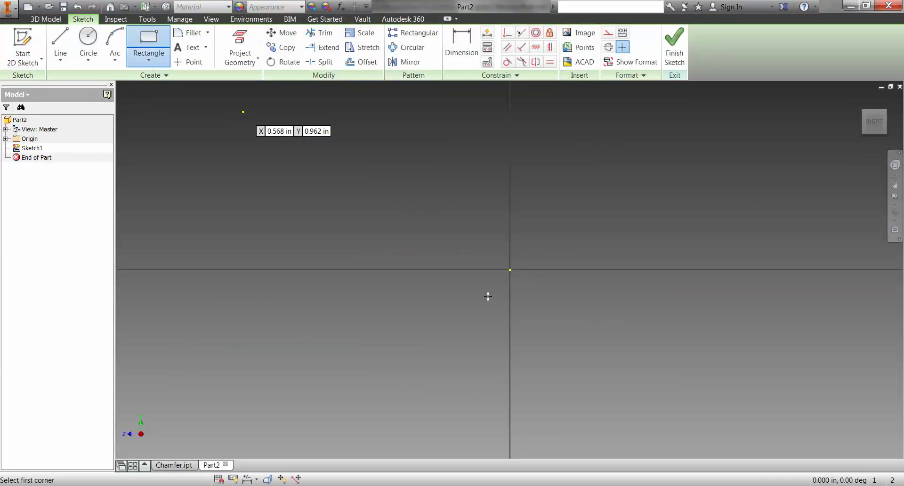
pyautogui.click(510, 269)
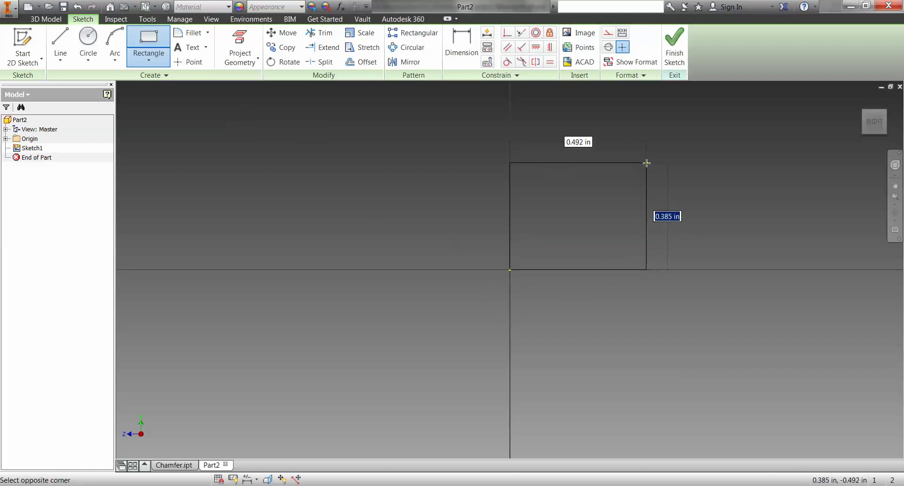
pyautogui.write('1.590')
pyautogui.press('Tab')
pyautogui.write('1.975')
pyautogui.press('Return')
pyautogui.scroll(3, 646, 163)
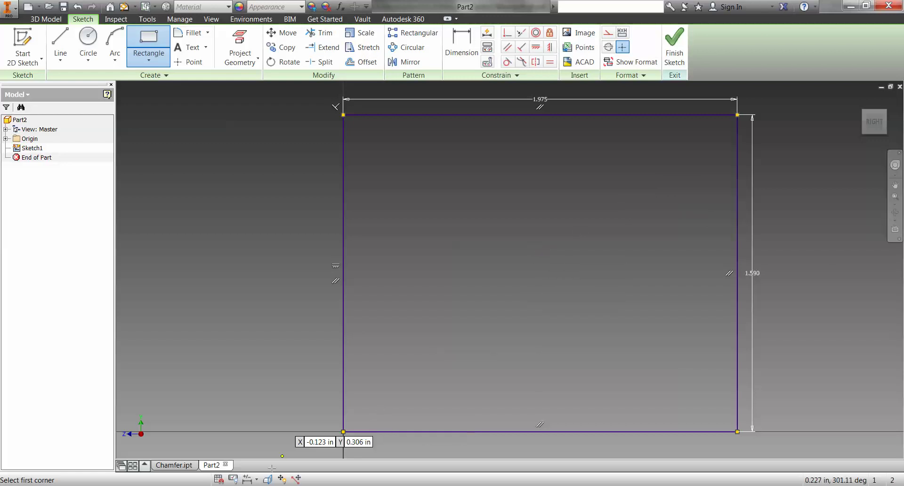
# Check the corner radius on the Word drawing and round all four rectangle corners in Inventor with 0.2 in sketch fillets
pyautogui.moveTo(283, 484)
pyautogui.click(299, 440)
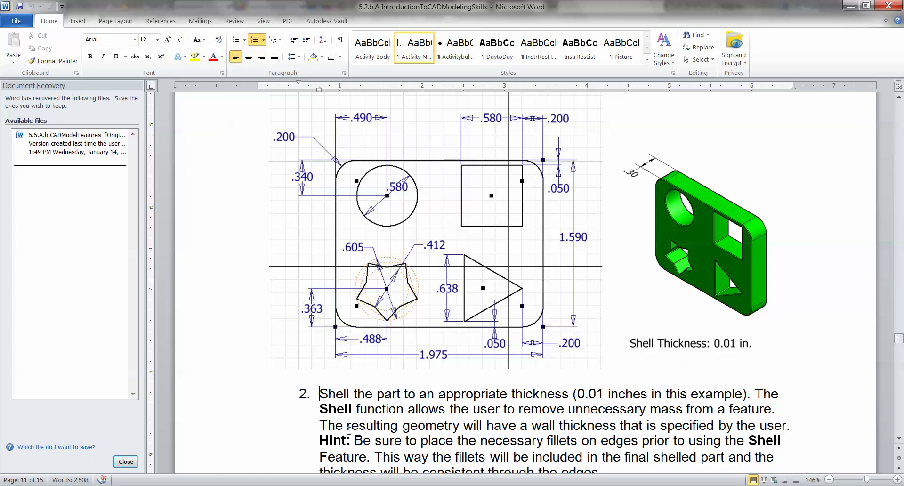
pyautogui.click(286, 460)
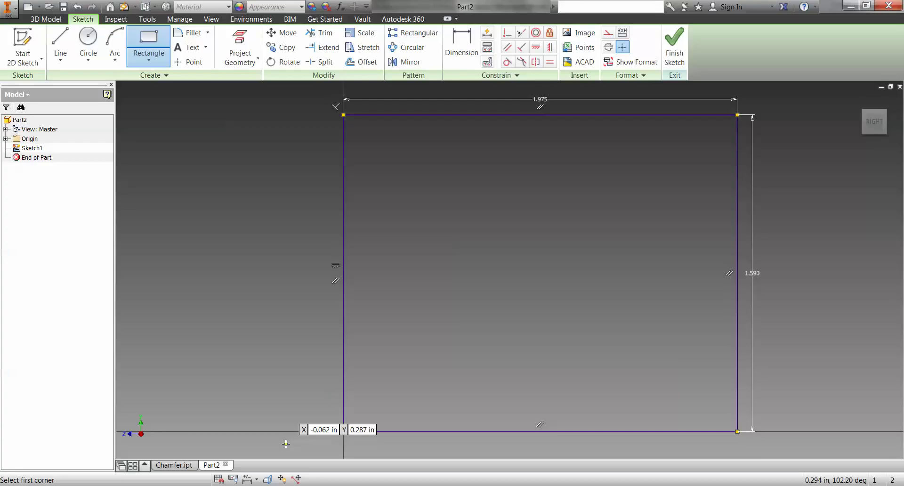
pyautogui.click(191, 32)
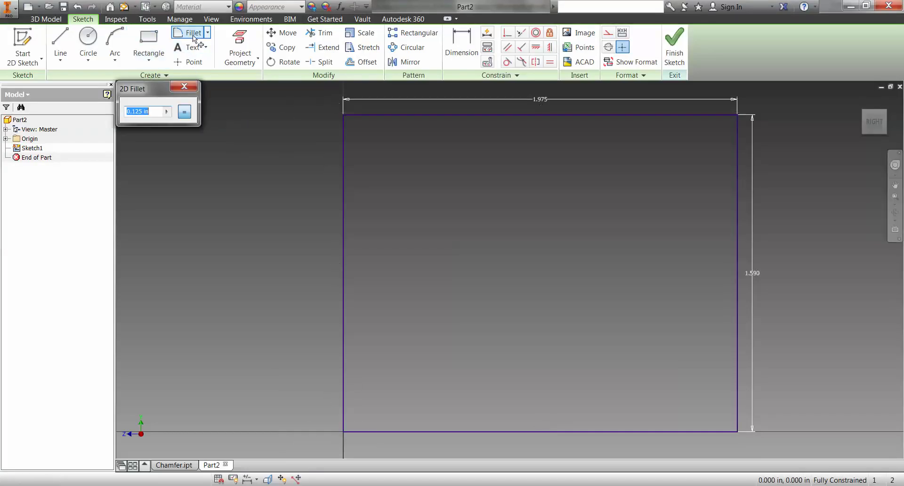
pyautogui.write('.2')
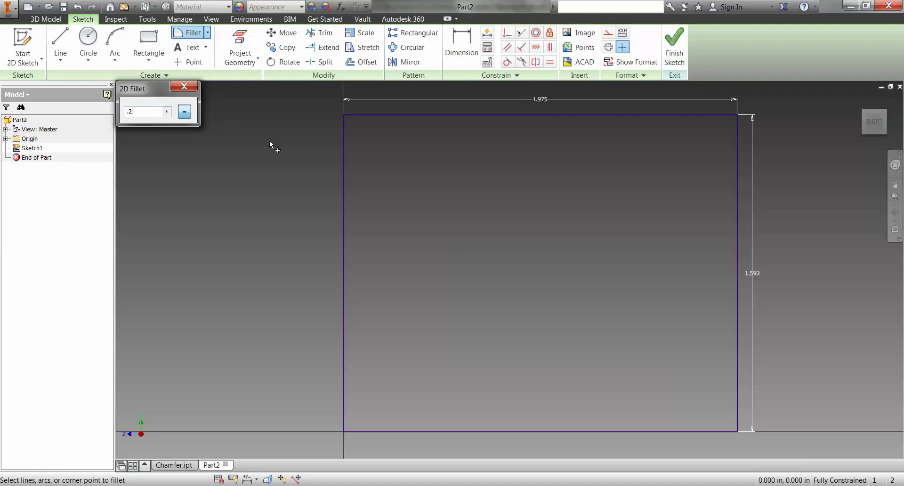
pyautogui.click(342, 115)
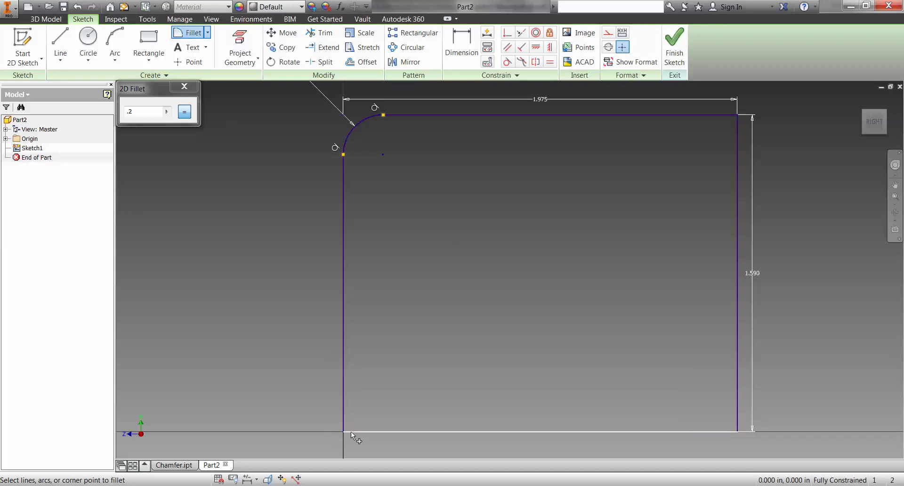
pyautogui.click(343, 420)
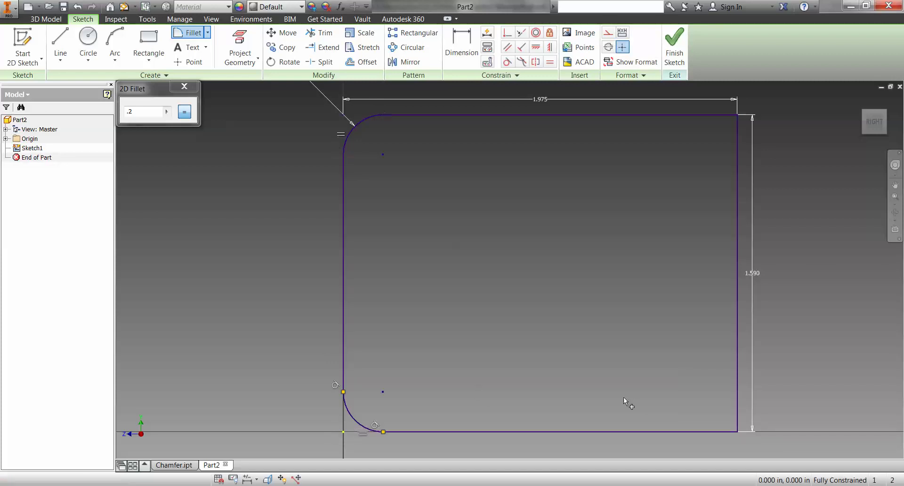
pyautogui.click(738, 432)
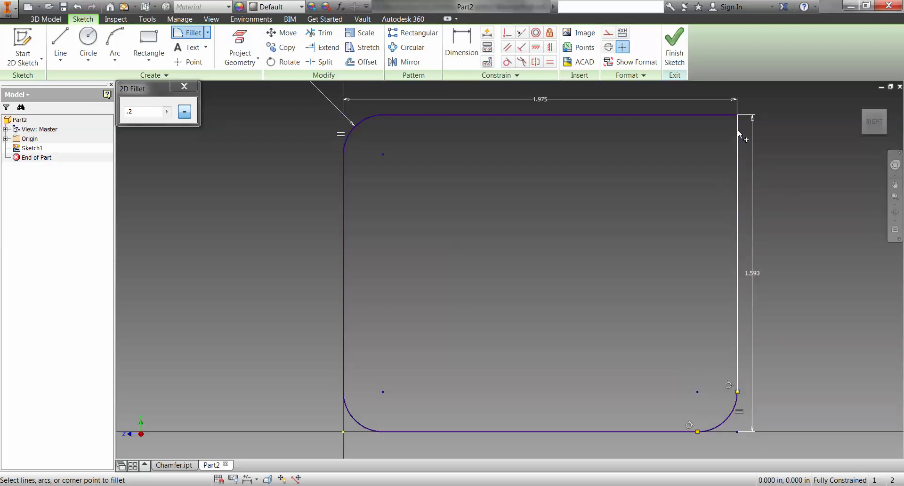
pyautogui.click(727, 120)
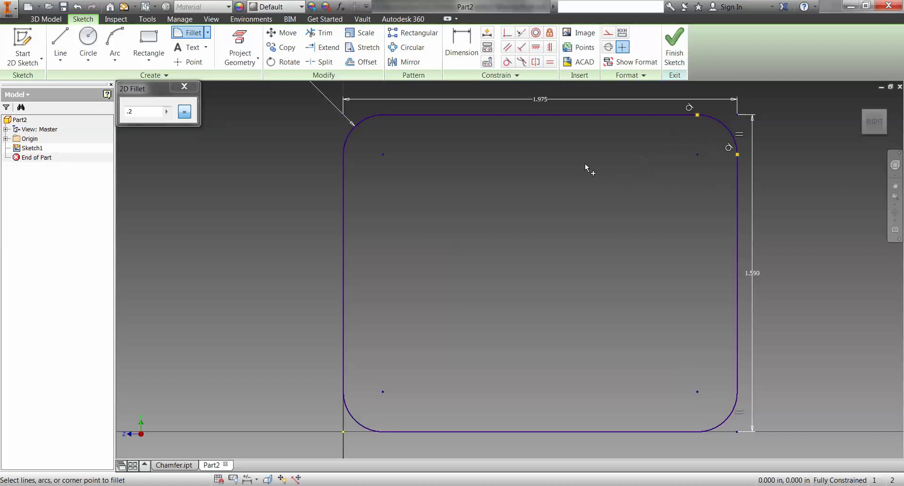
pyautogui.click(190, 86)
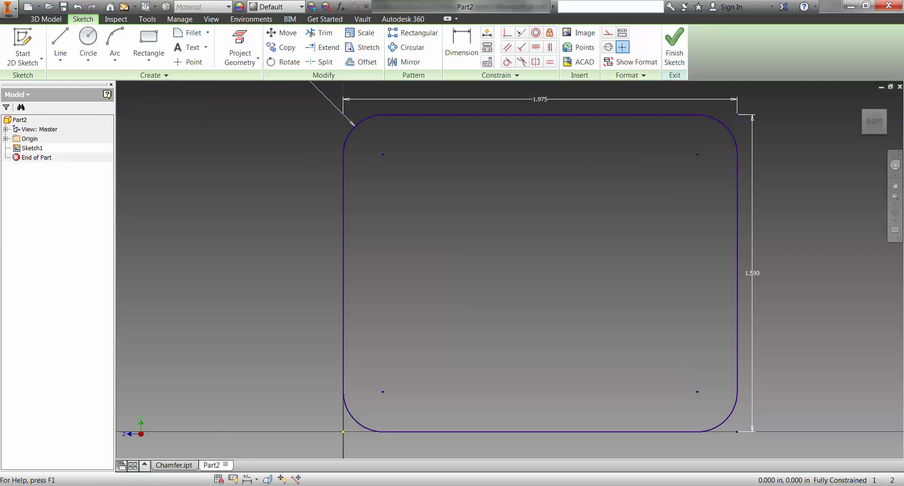
# Switch to Word, examine the cutout shapes and their dimensions on the windshield drawing, and return to the Inventor sketch
pyautogui.moveTo(280, 485)
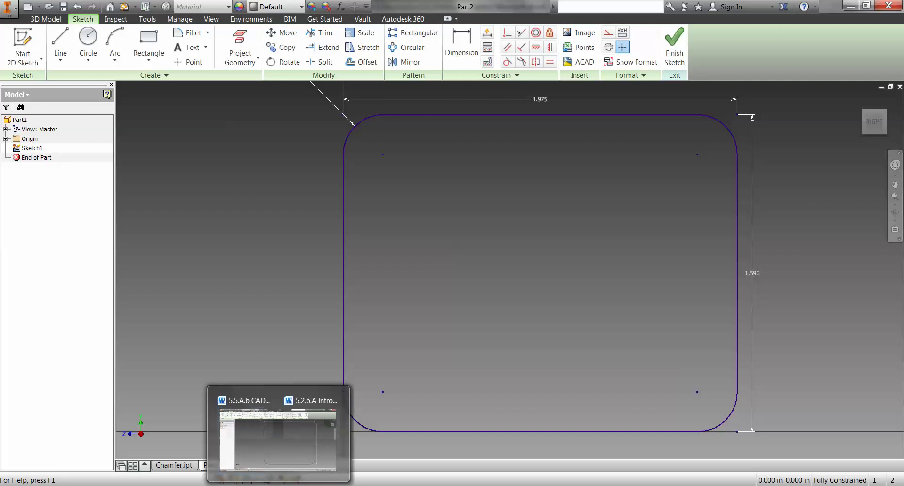
pyautogui.click(286, 450)
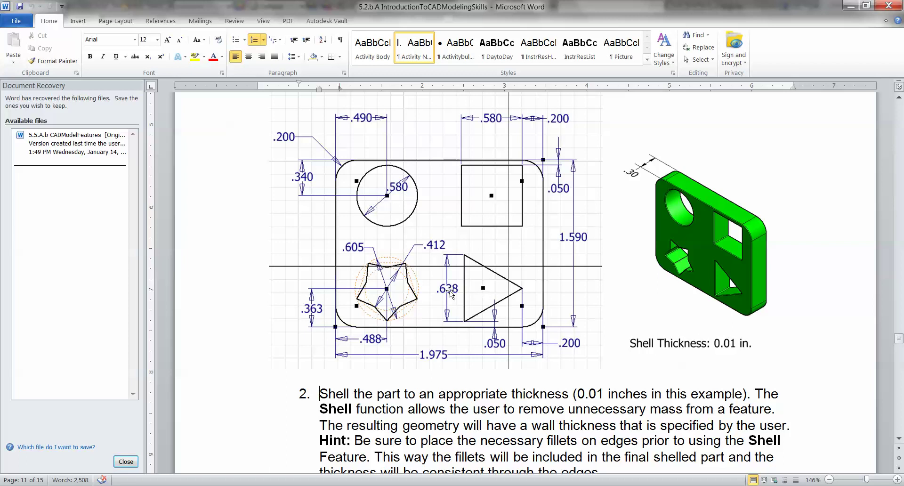
pyautogui.click(368, 288)
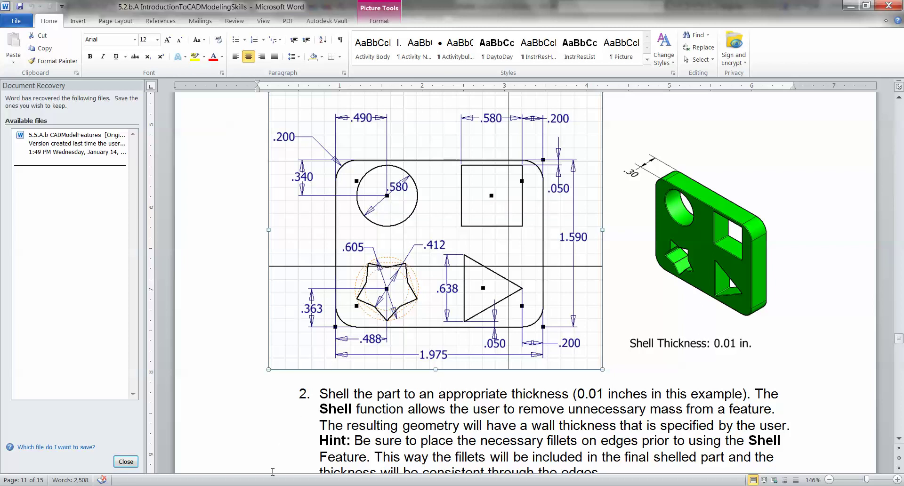
pyautogui.moveTo(280, 484)
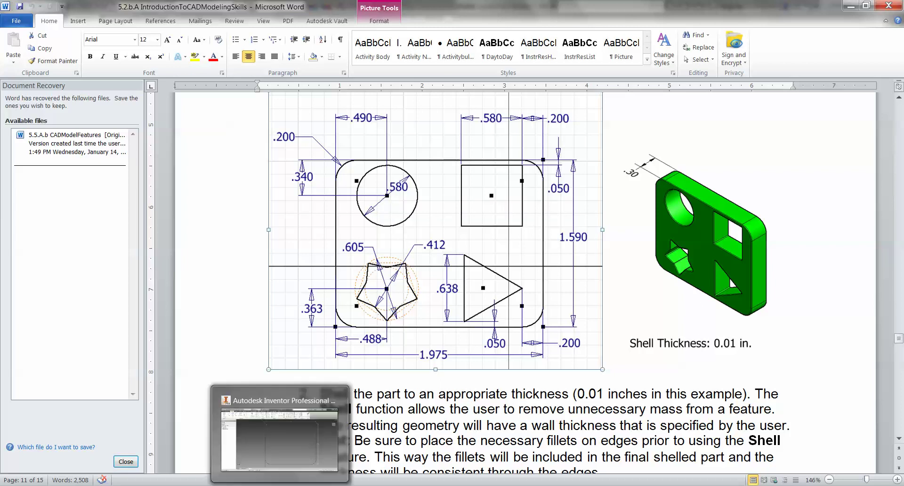
pyautogui.click(284, 450)
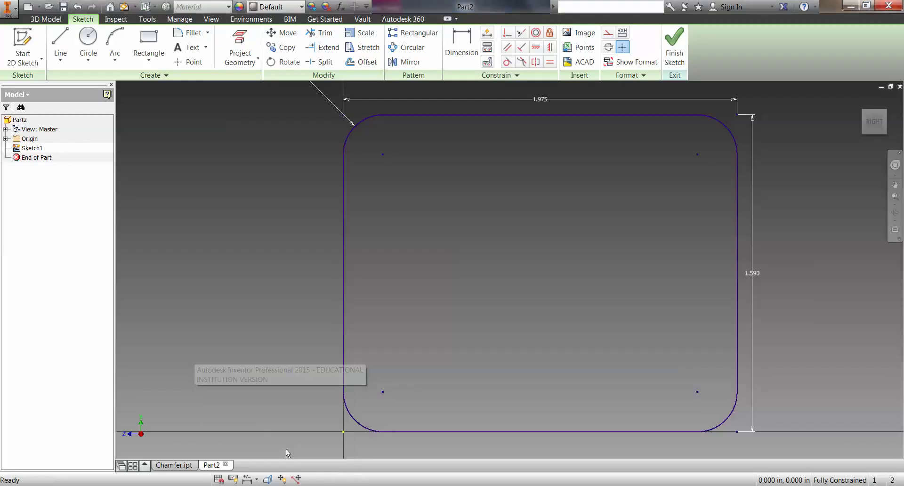
# Sketch a 0.580 in diameter circle inside the plate near its upper-left corner
pyautogui.click(93, 56)
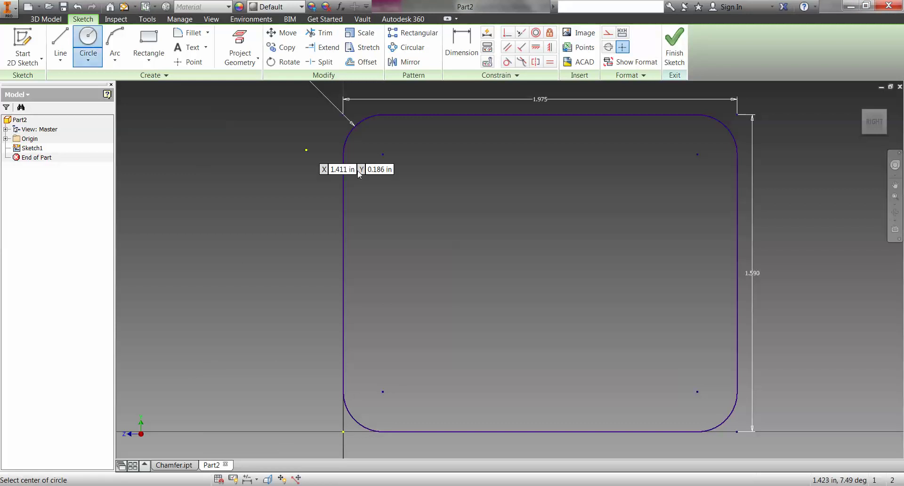
pyautogui.click(408, 167)
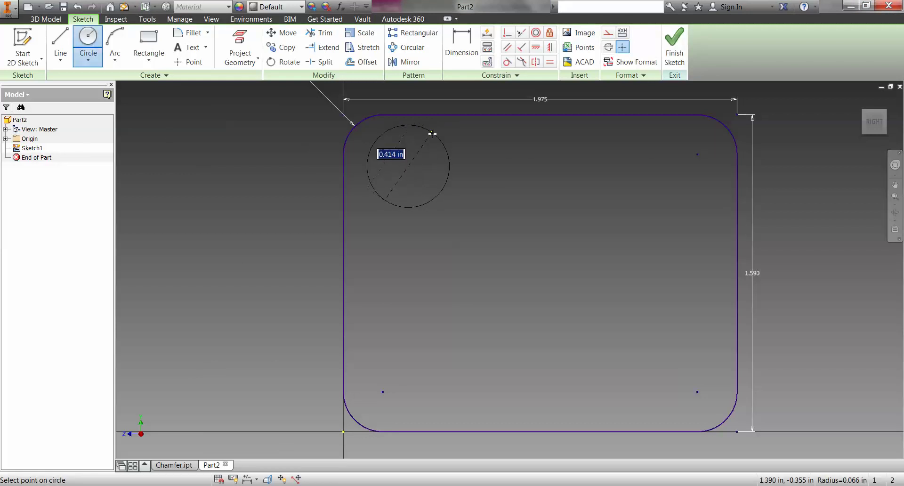
pyautogui.write('.580')
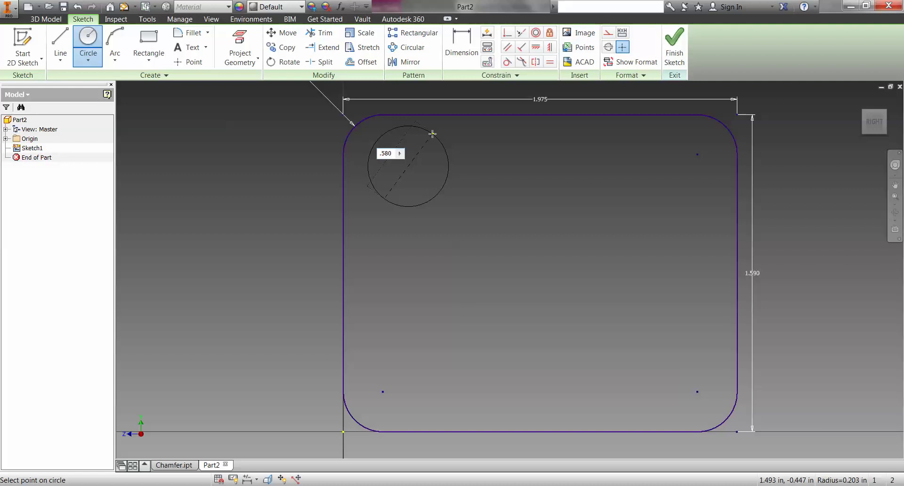
pyautogui.press('Return')
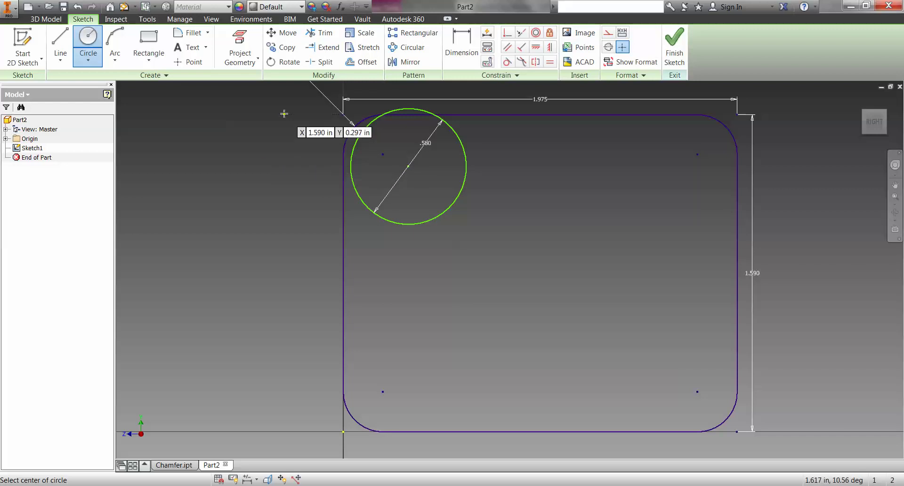
# Dimension the circle's center 0.490 in from the plate's left edge, checking the offset on the Word drawing
pyautogui.click(462, 42)
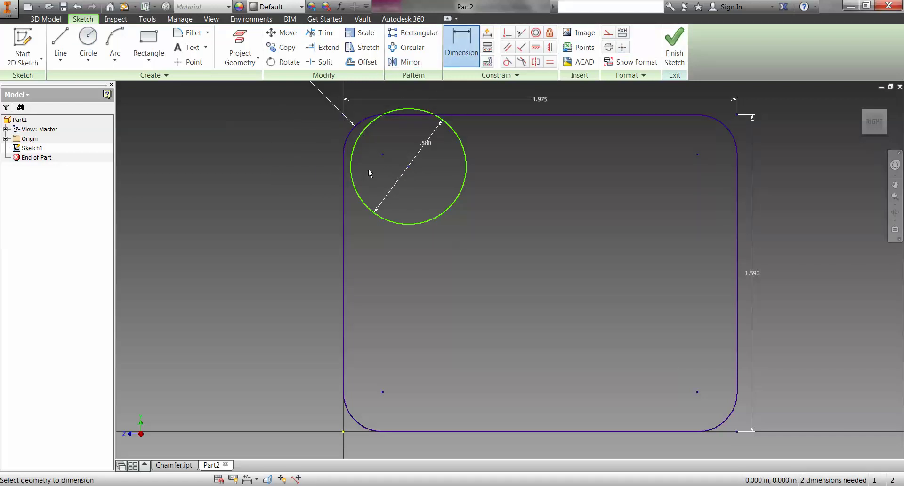
pyautogui.click(344, 174)
pyautogui.click(408, 166)
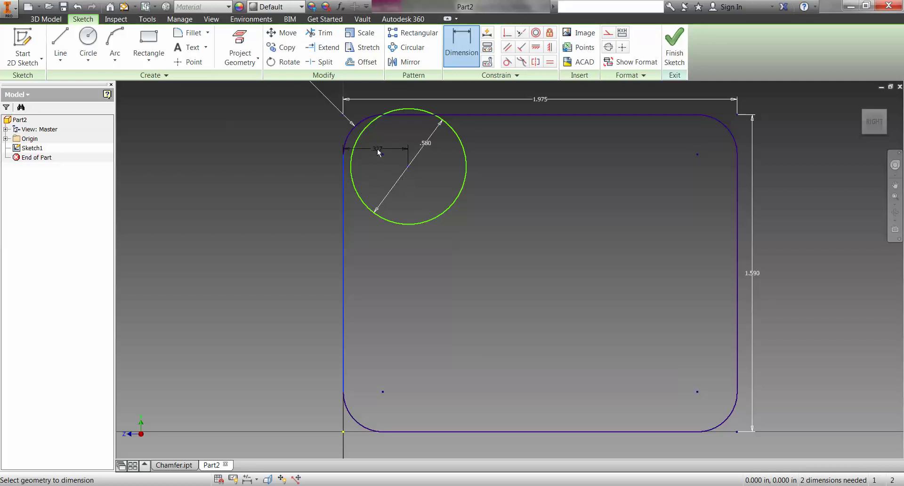
pyautogui.click(377, 93)
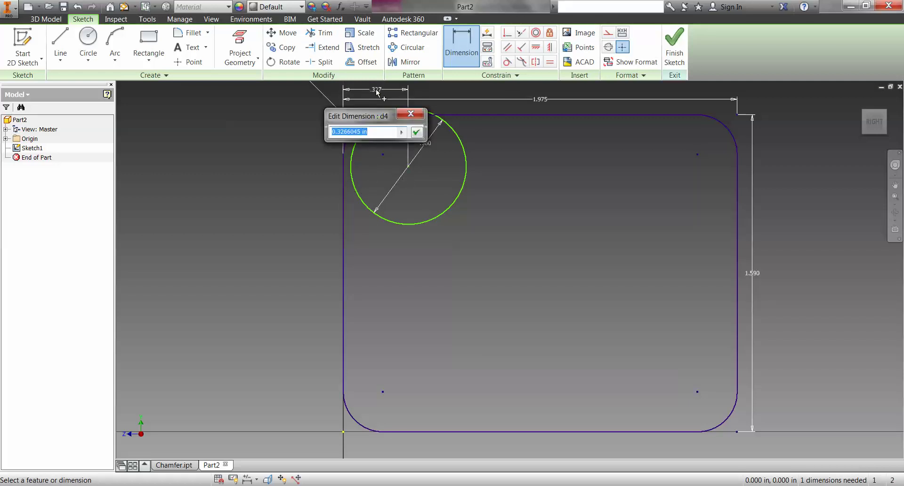
pyautogui.moveTo(247, 480)
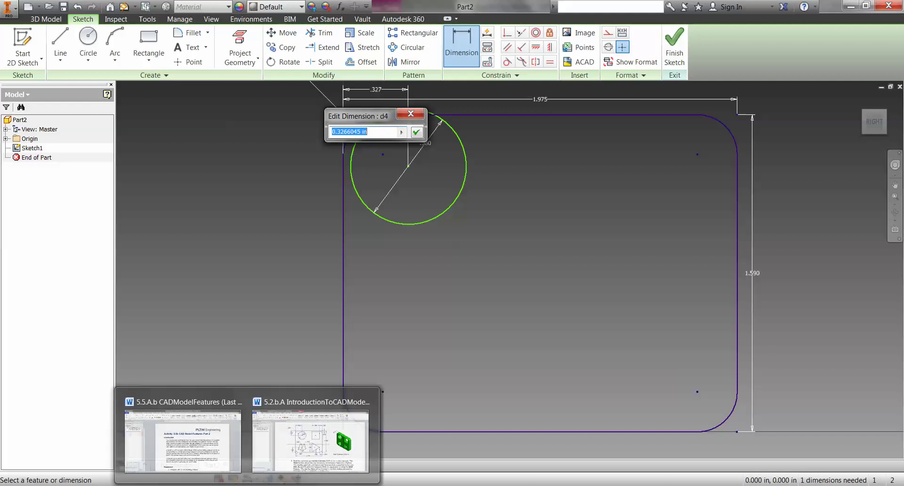
pyautogui.click(311, 434)
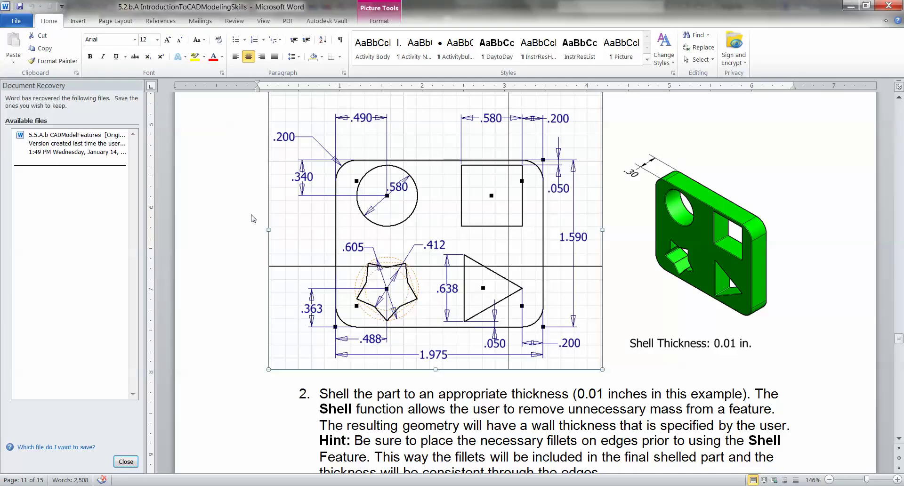
pyautogui.moveTo(283, 482)
pyautogui.click(287, 447)
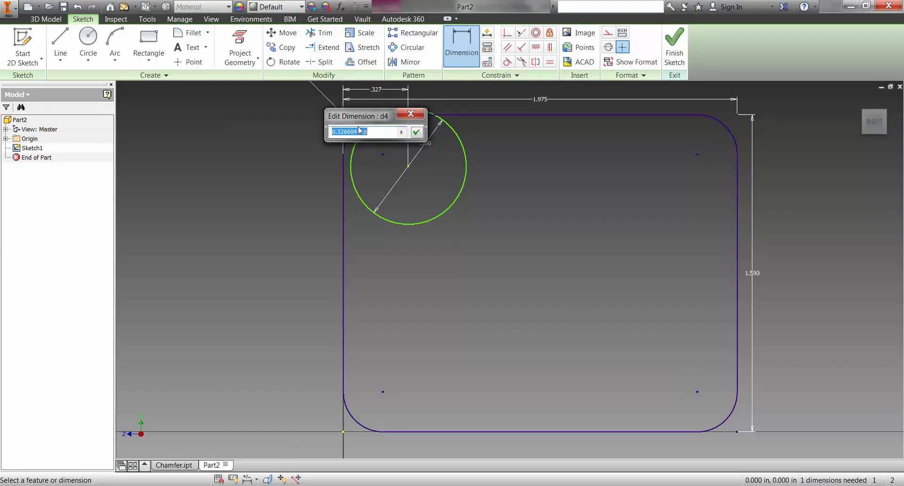
pyautogui.write('.490')
pyautogui.press('Return')
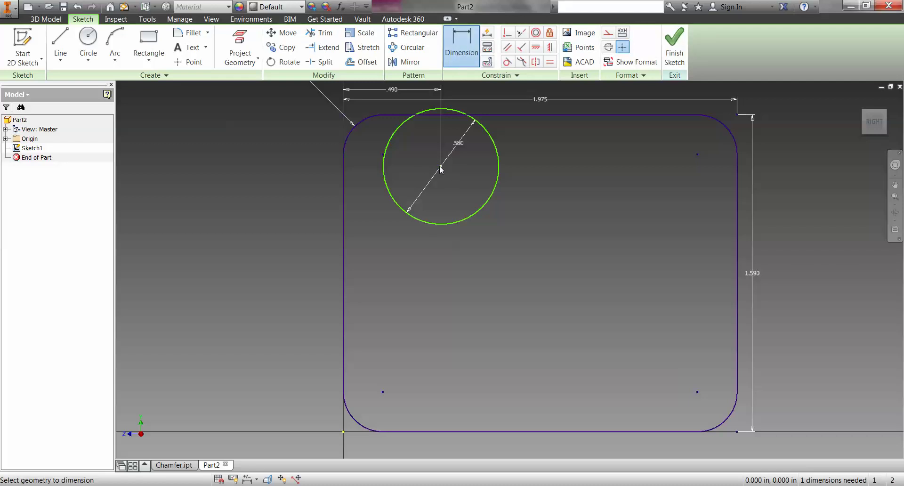
# Dimension the circle's center 0.340 in below the plate's top edge
pyautogui.click(437, 118)
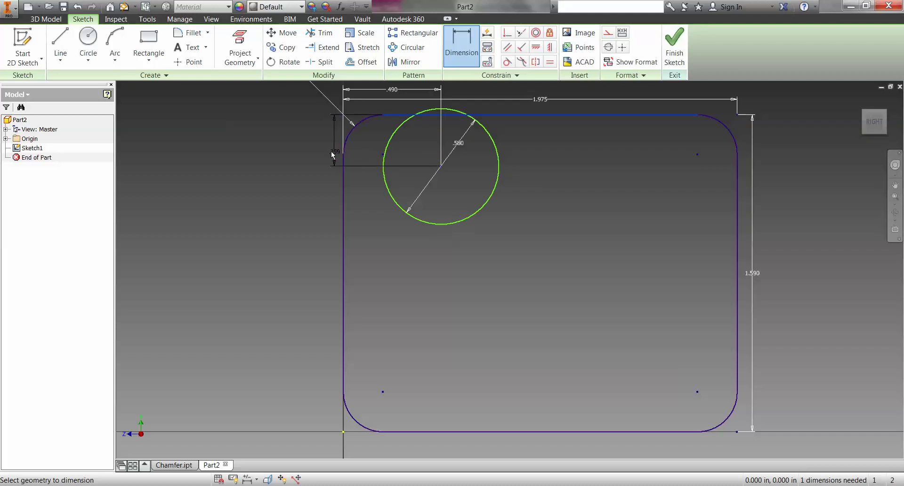
pyautogui.click(313, 143)
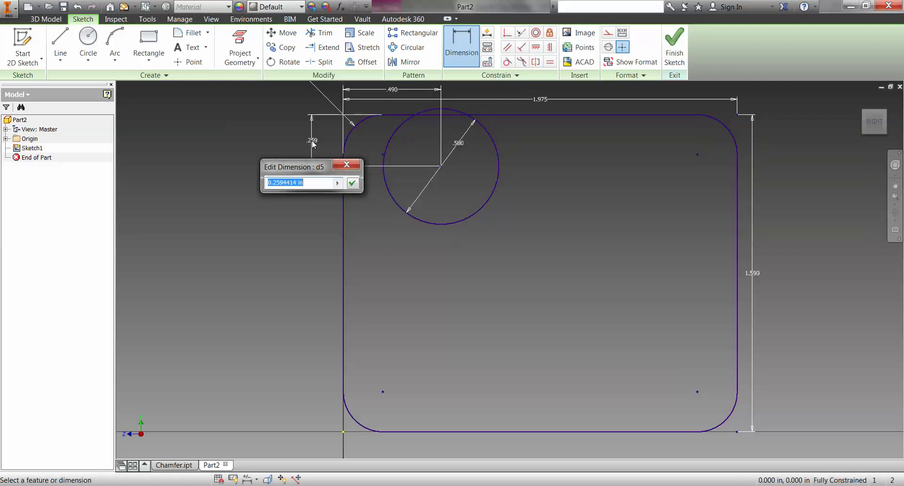
pyautogui.write('.340')
pyautogui.press('Return')
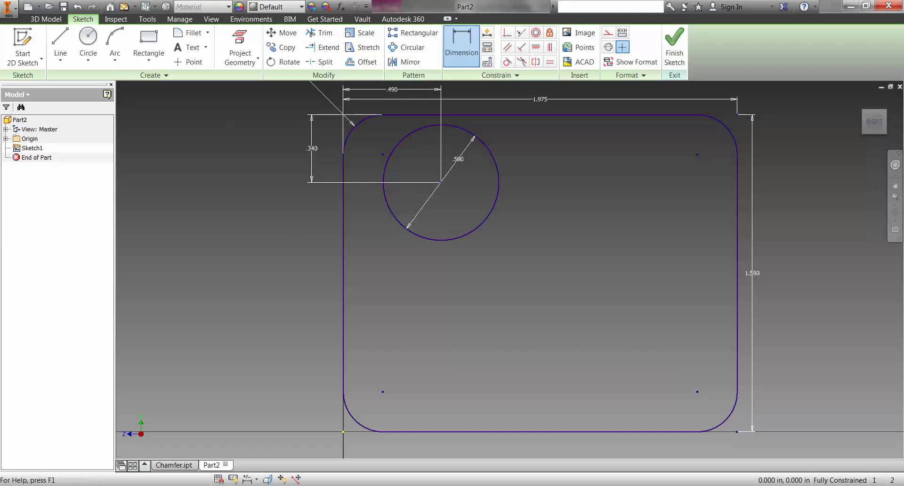
# Check the square cutout on the Word drawing and sketch a 0.580 by 0.580 in square near the plate's upper-right corner in Inventor
pyautogui.moveTo(247, 481)
pyautogui.moveTo(287, 435)
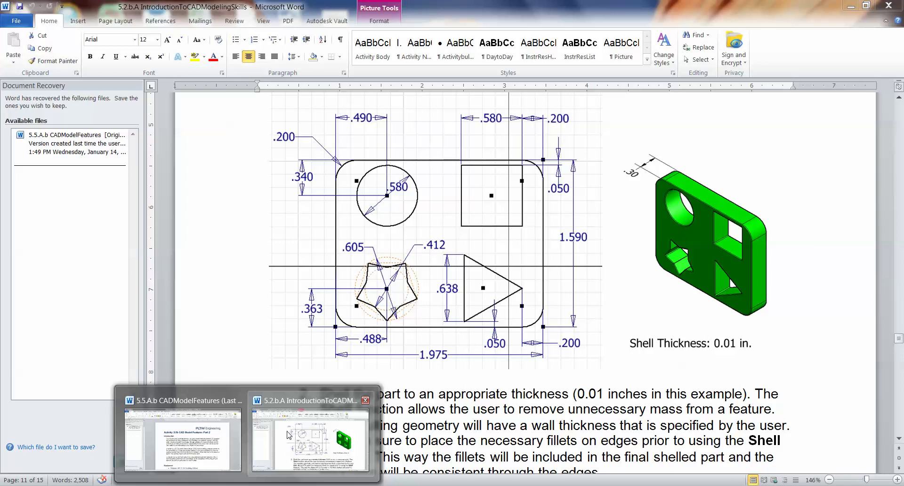
pyautogui.click(281, 485)
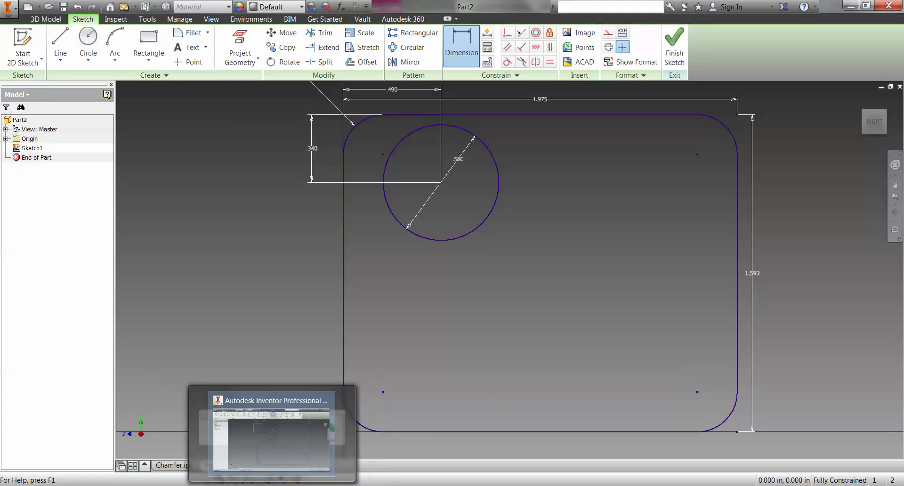
pyautogui.click(148, 40)
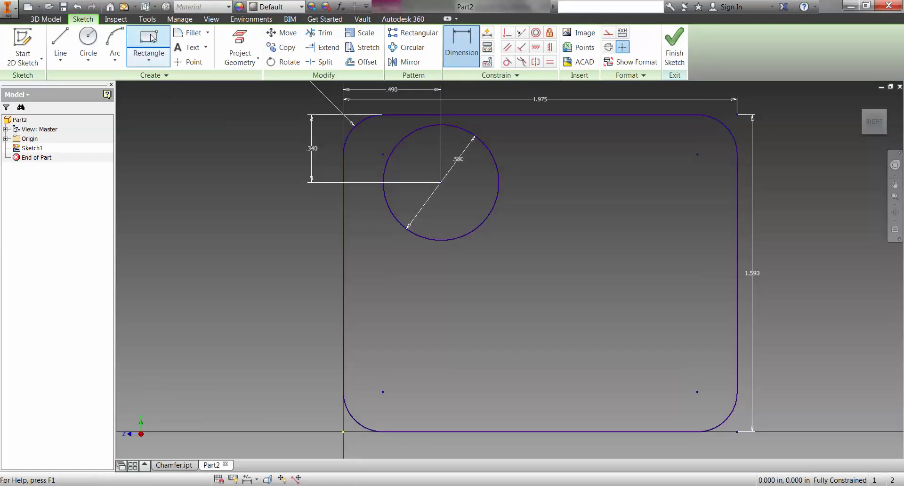
pyautogui.click(603, 224)
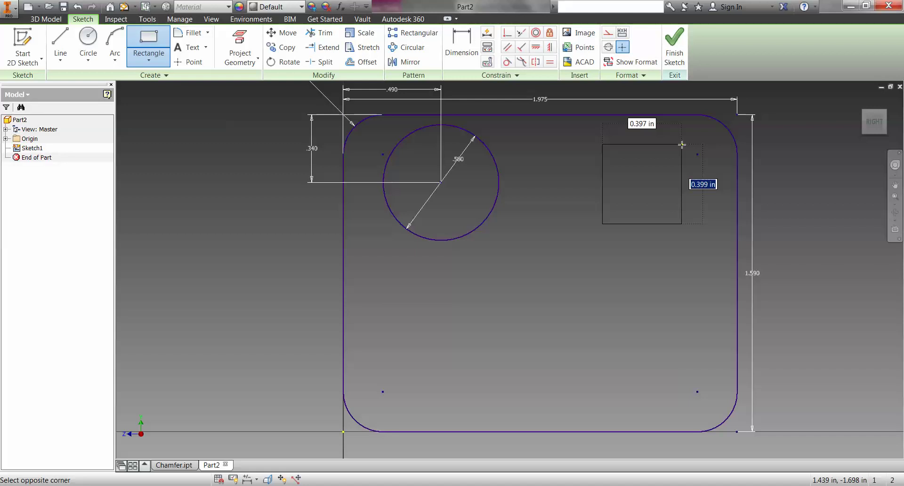
pyautogui.write('.580')
pyautogui.press('Tab')
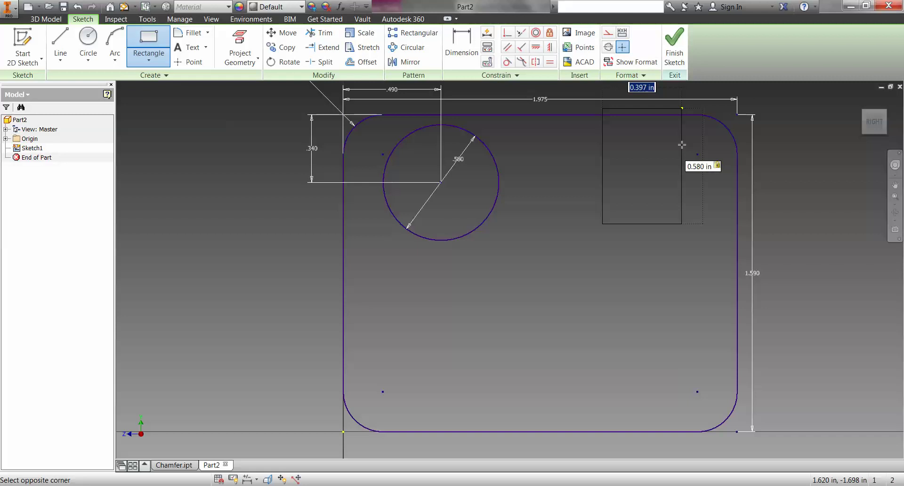
pyautogui.write('.580')
pyautogui.press('Return')
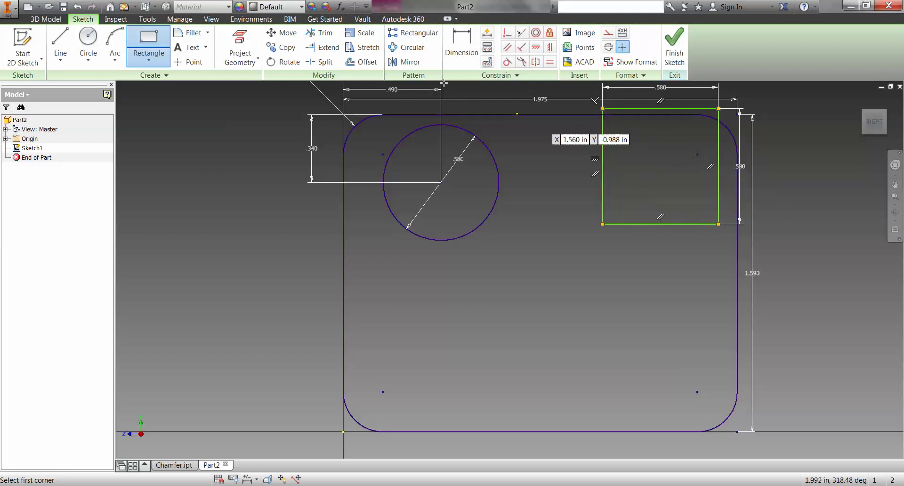
# Add a vertical dimension between the square's top edge and the plate's top edge
pyautogui.click(461, 47)
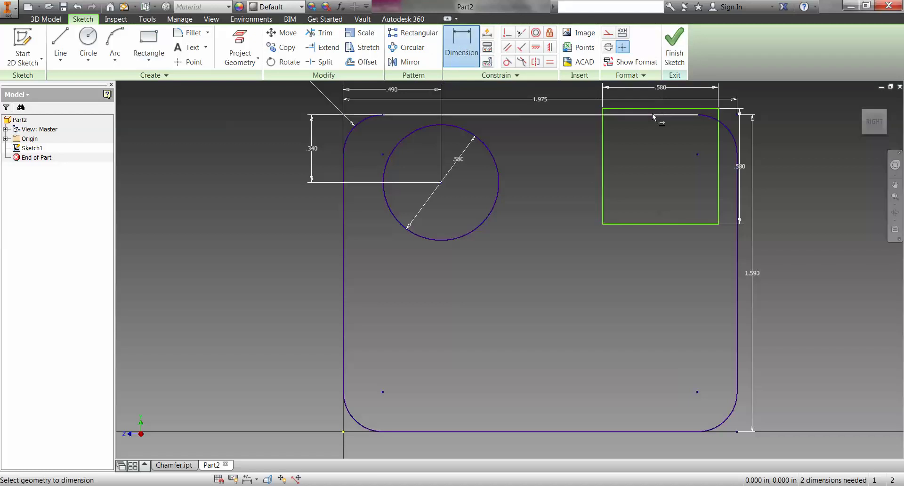
pyautogui.click(676, 109)
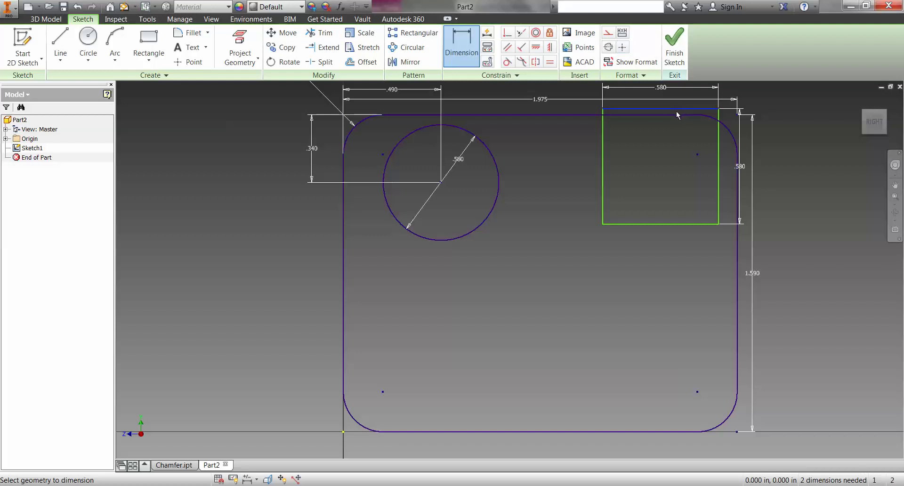
pyautogui.click(676, 113)
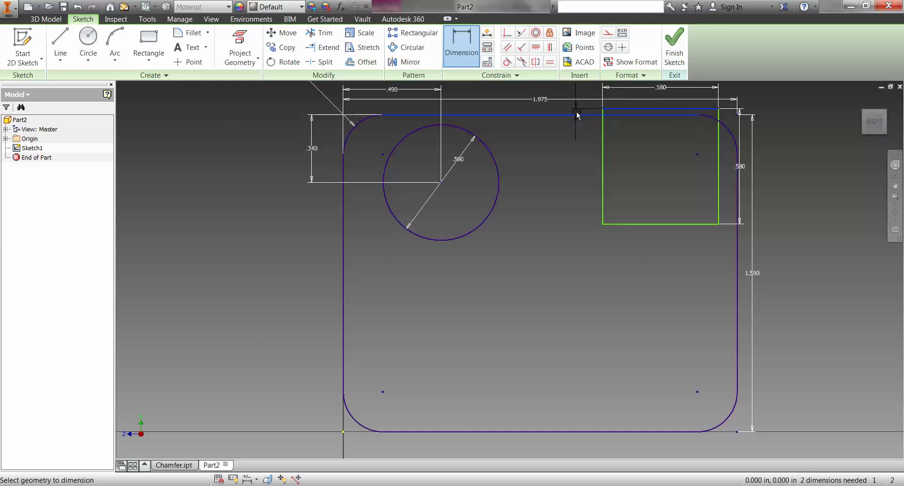
pyautogui.click(564, 109)
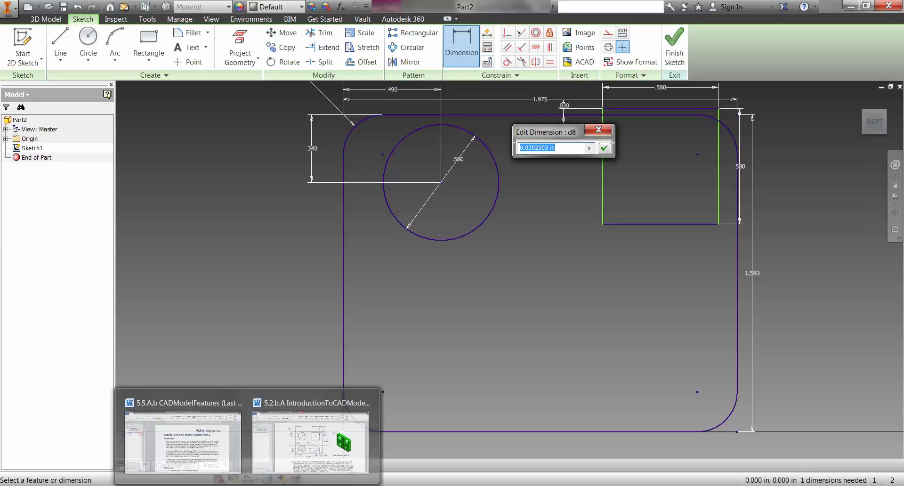
# Check the square's top offset on the Word drawing, try 0.050 in for the Inventor dimension, and undo that value
pyautogui.click(311, 438)
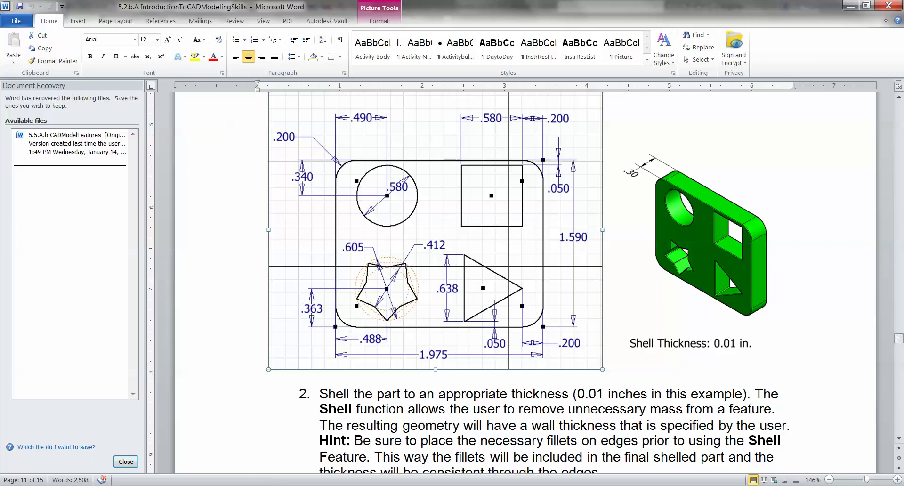
pyautogui.moveTo(280, 478)
pyautogui.click(306, 434)
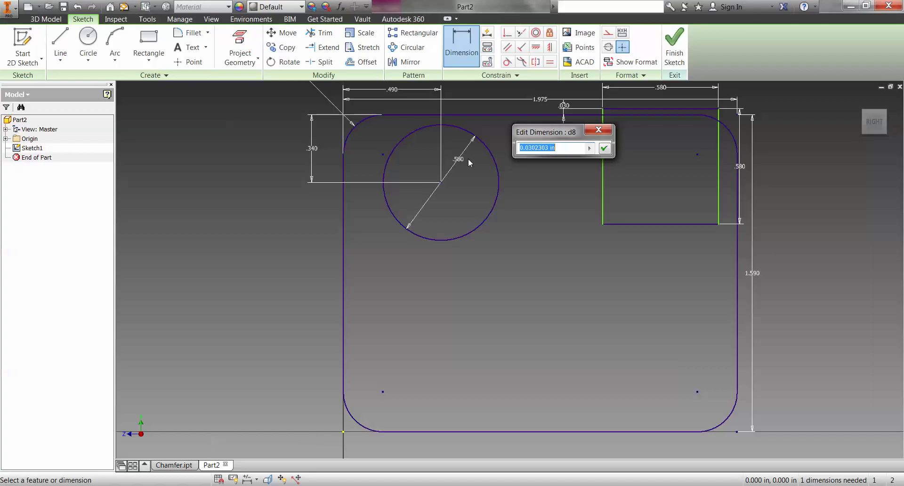
pyautogui.write('.050')
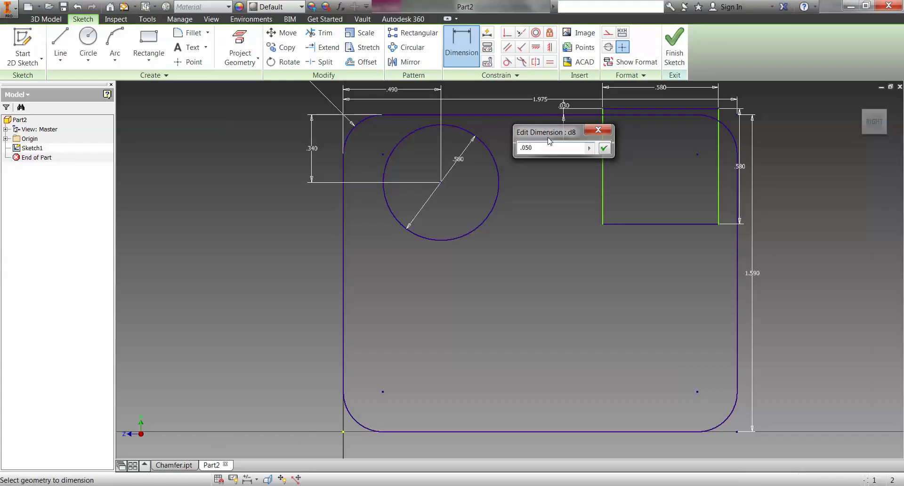
pyautogui.press('Return')
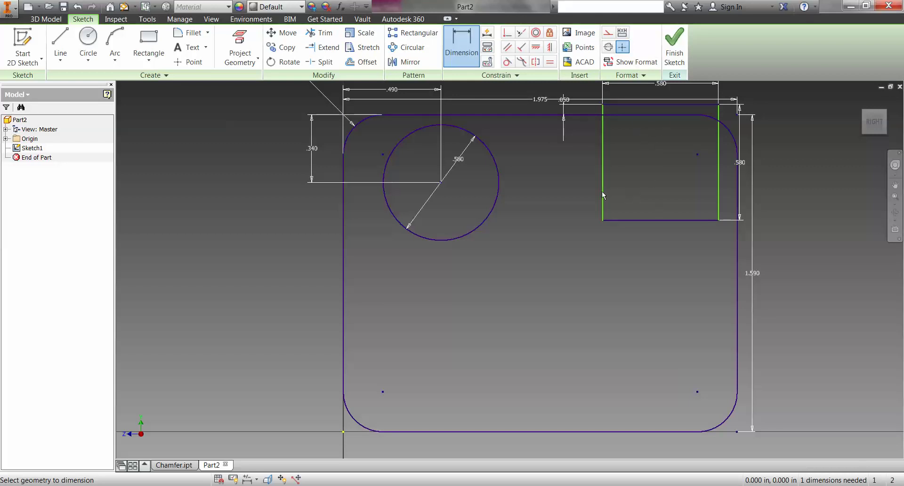
pyautogui.click(77, 7)
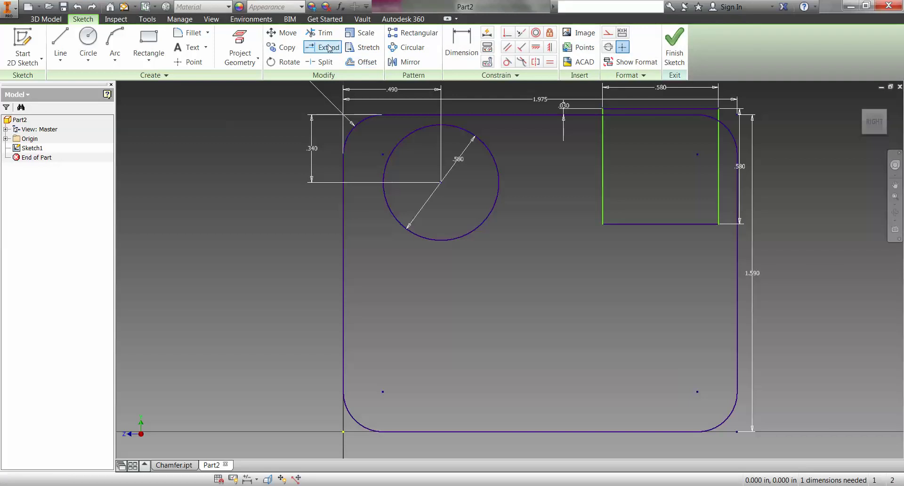
# Move the whole square by its lower-left corner to about 0.100 in below the plate's top edge, allowing existing dimensions to be relaxed
pyautogui.click(288, 32)
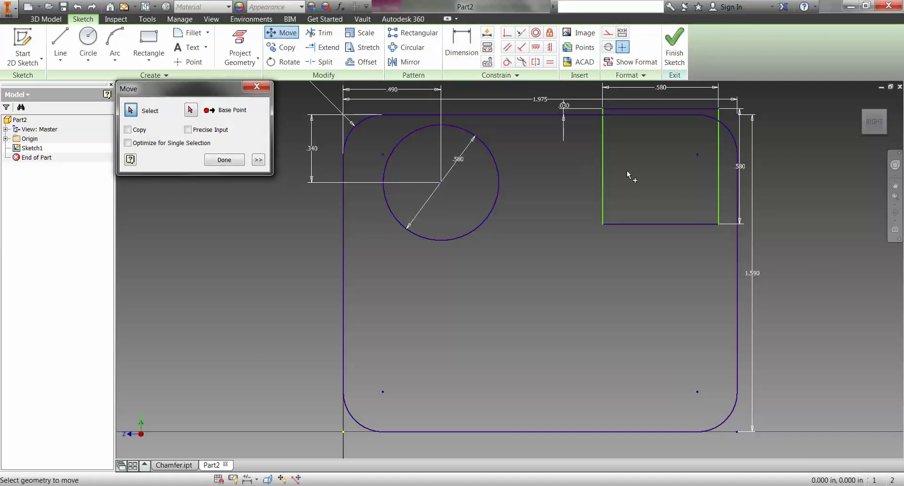
pyautogui.click(604, 165)
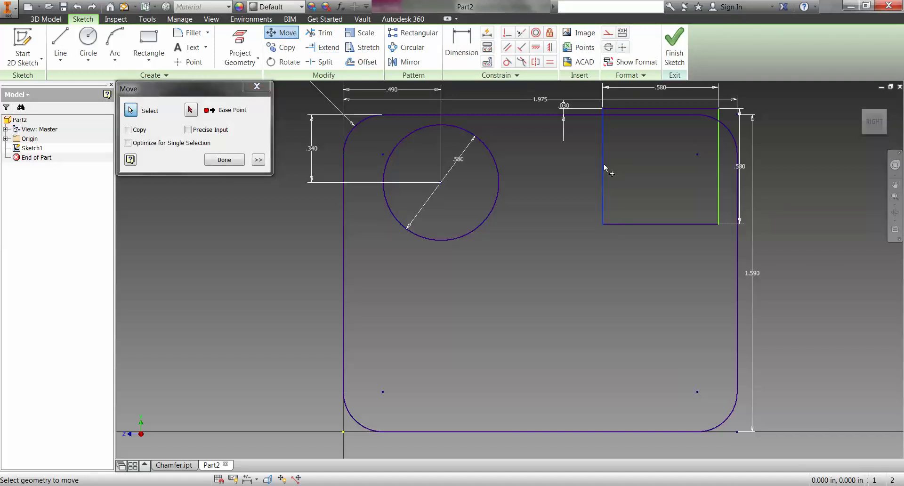
pyautogui.click(643, 109)
pyautogui.click(718, 156)
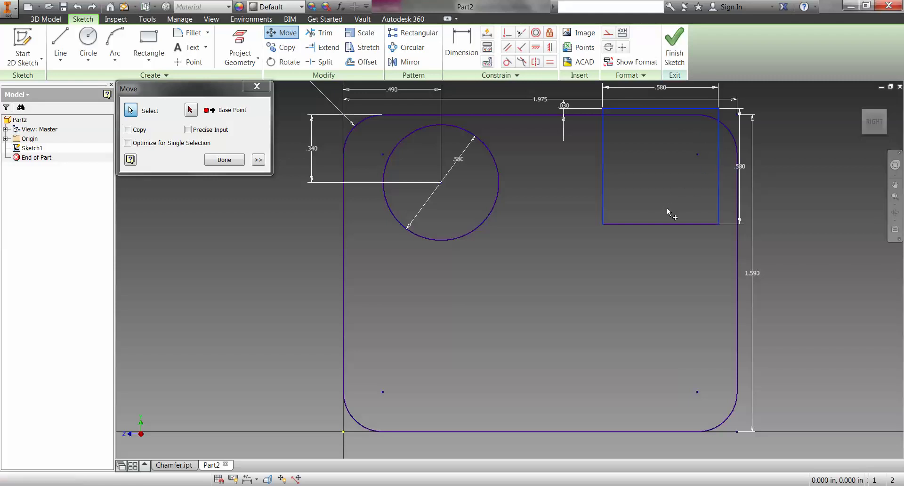
pyautogui.click(661, 223)
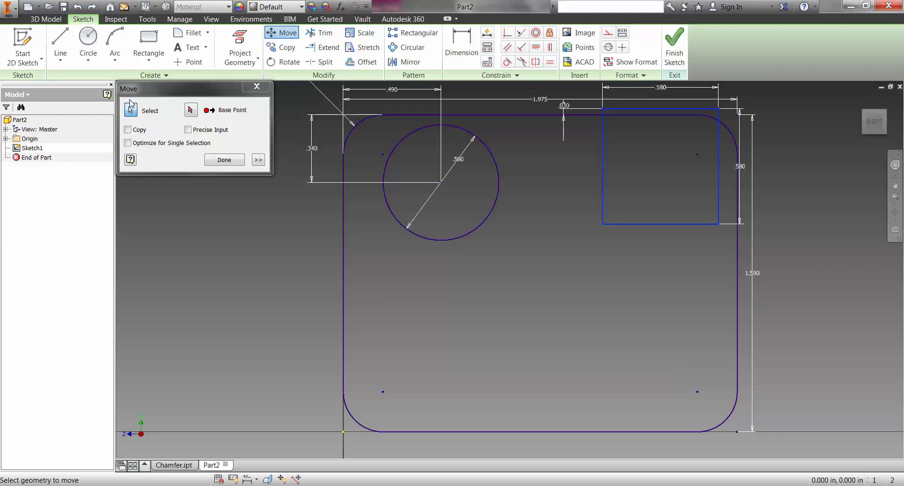
pyautogui.click(190, 111)
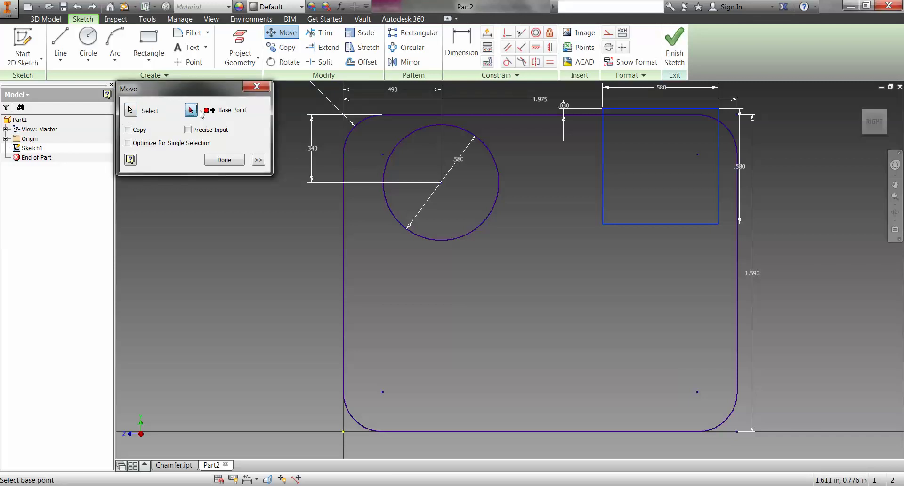
pyautogui.click(603, 224)
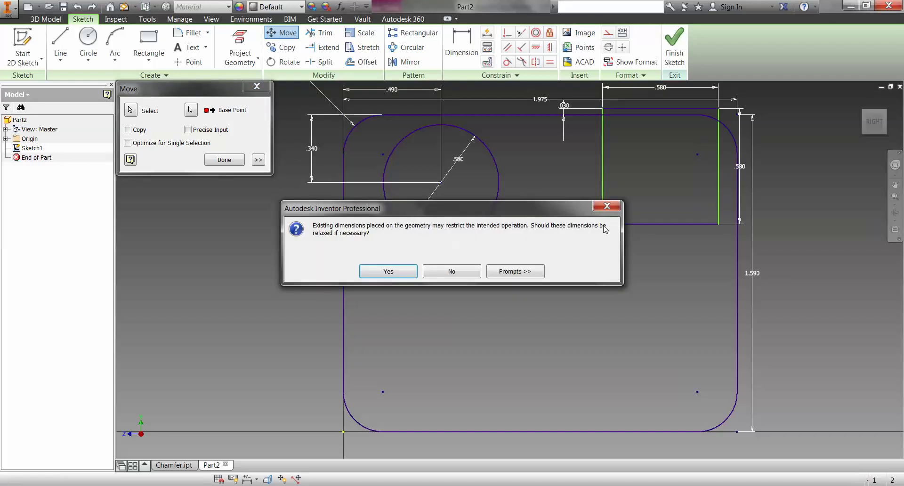
pyautogui.click(394, 274)
pyautogui.click(573, 250)
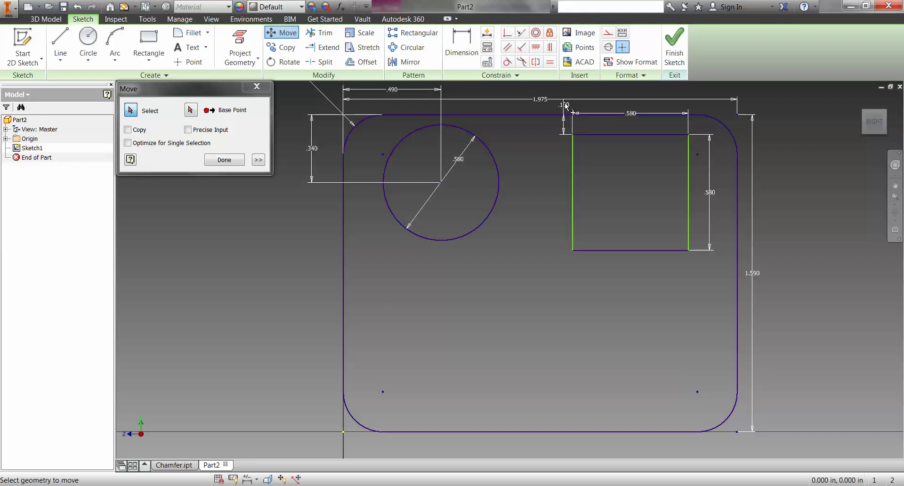
pyautogui.click(240, 161)
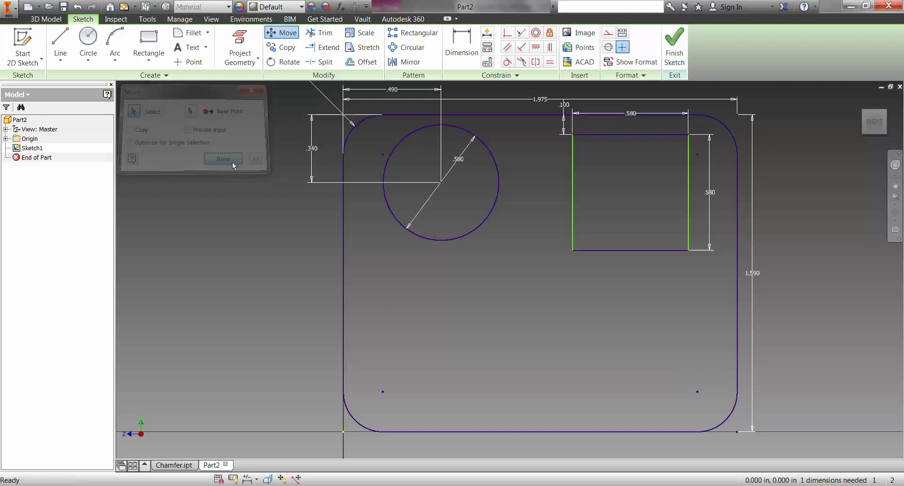
# Set the vertical offset between the square's top edge and the plate's top edge to 0.050 in
pyautogui.doubleClick(564, 105)
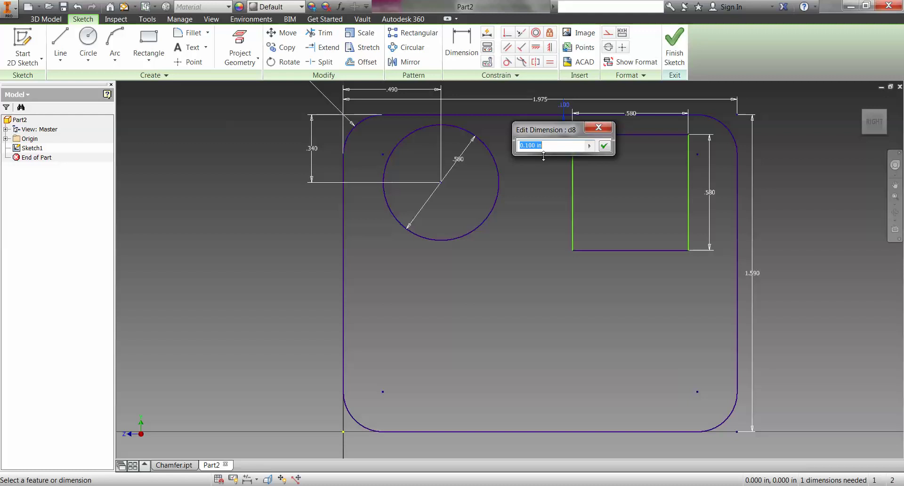
pyautogui.write('.050')
pyautogui.press('Return')
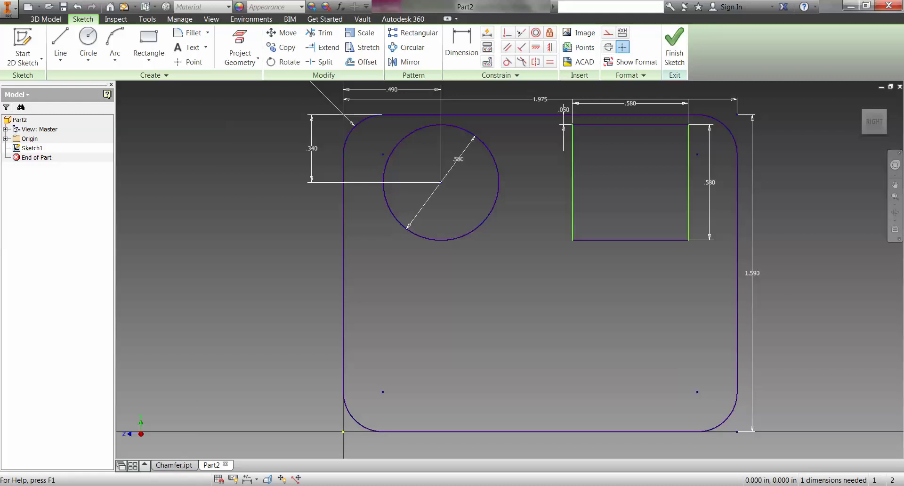
# Check the square's side offset on the Word drawing and dimension its right edge 0.200 in from the plate's right edge in Inventor
pyautogui.moveTo(248, 485)
pyautogui.moveTo(292, 441)
pyautogui.click(470, 49)
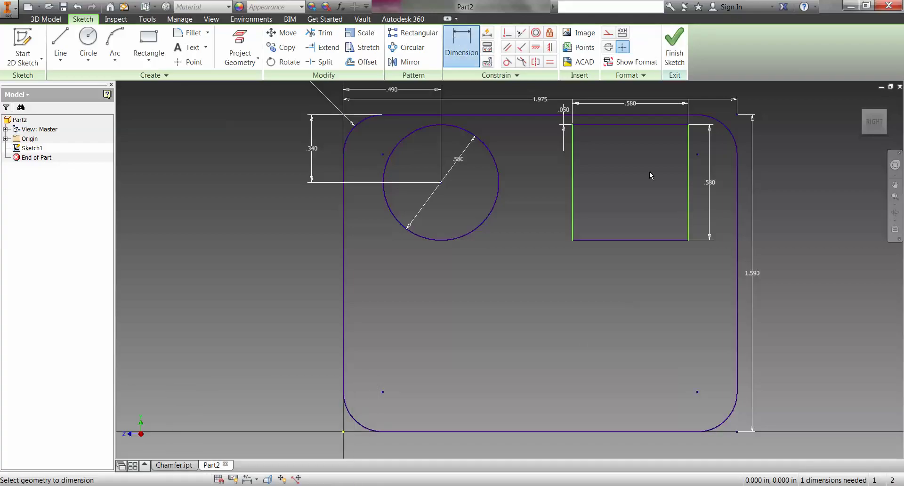
pyautogui.click(737, 173)
pyautogui.click(775, 164)
pyautogui.click(775, 164)
pyautogui.click(773, 205)
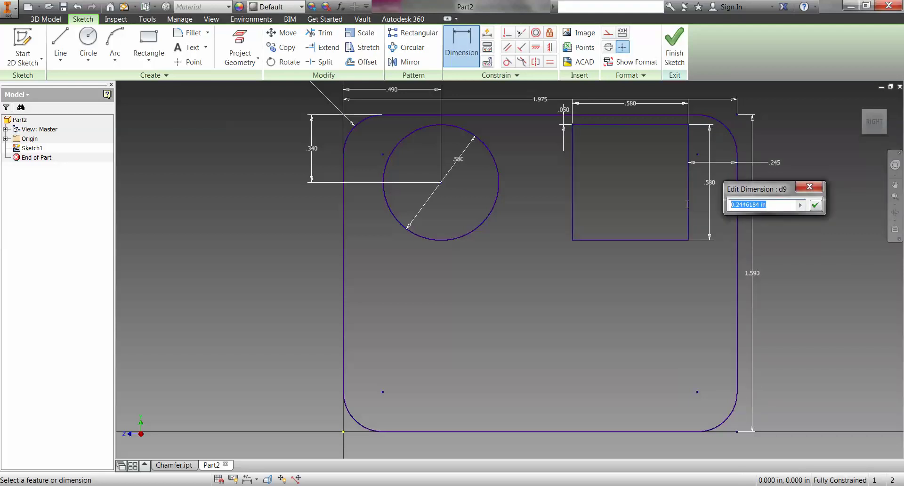
pyautogui.write('.200')
pyautogui.press('Return')
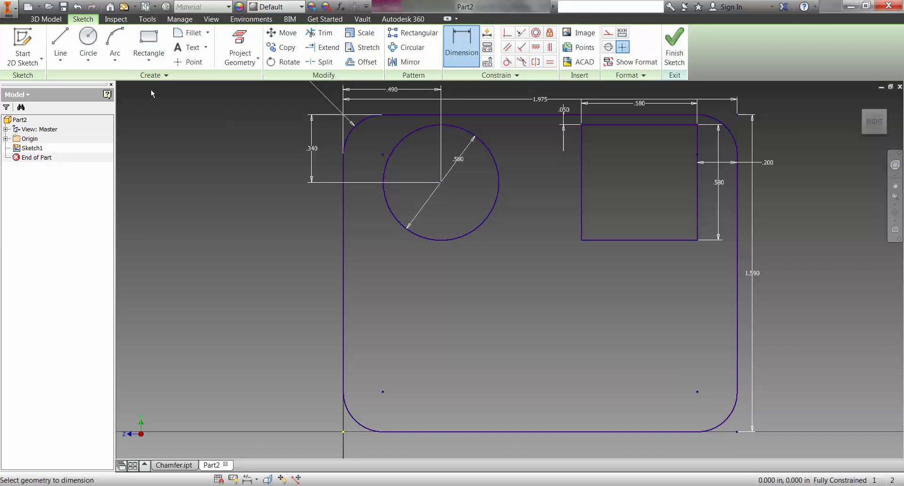
# Sketch an inscribed three-sided polygon with sides about 0.320 in near the plate's lower-right corner
pyautogui.click(147, 63)
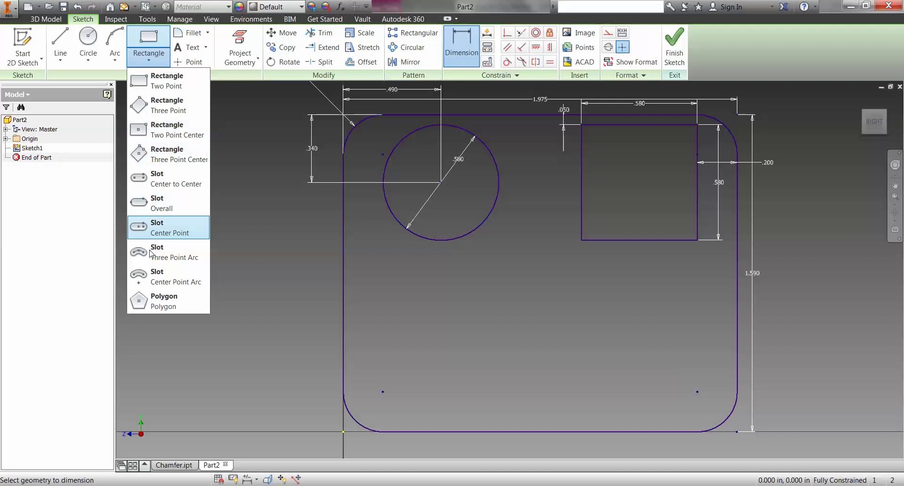
pyautogui.click(154, 303)
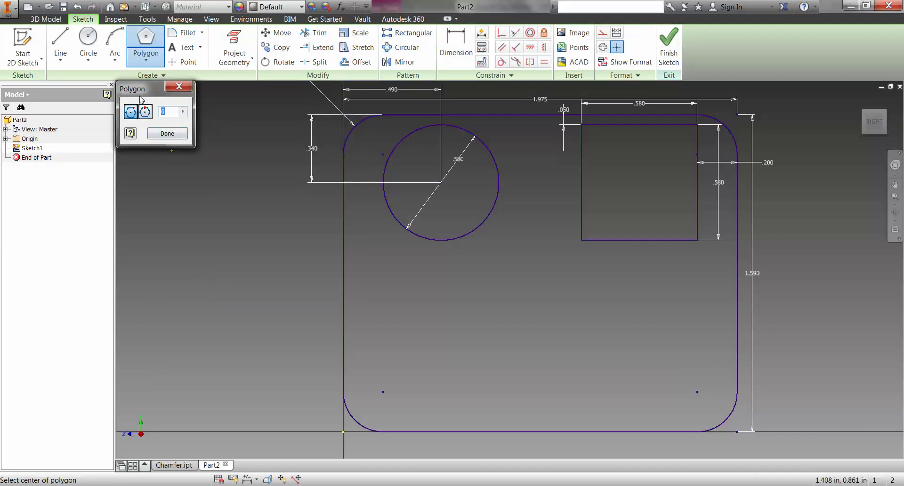
pyautogui.moveTo(150, 94); pyautogui.dragTo(160, 145)
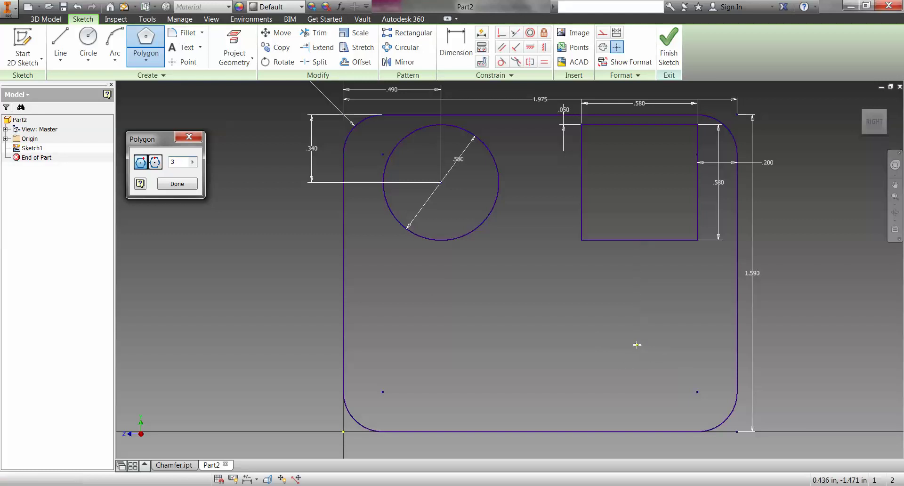
pyautogui.click(661, 353)
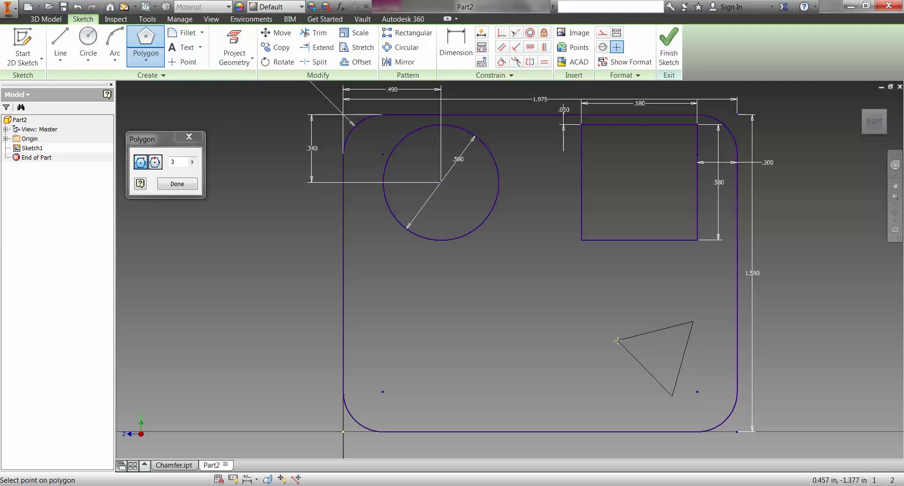
pyautogui.click(647, 318)
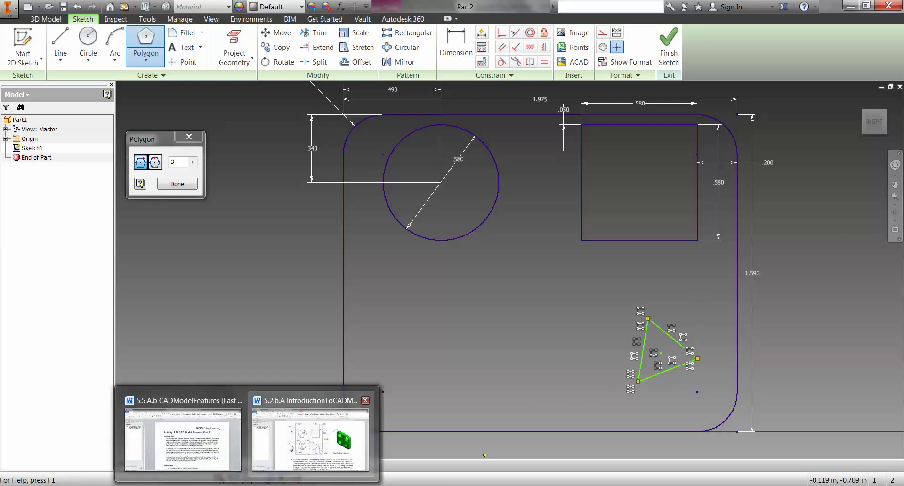
# Check the triangle on the Word drawing, then constrain its left side parallel to the plate's left edge in Inventor
pyautogui.click(282, 456)
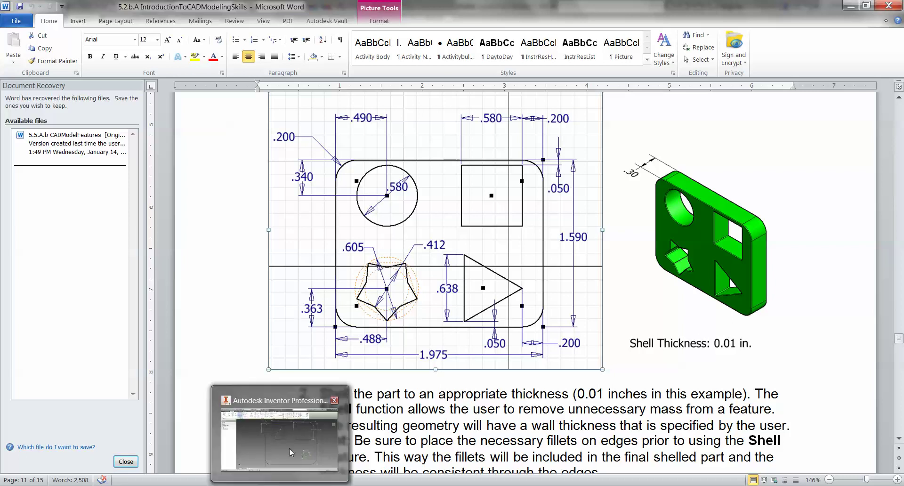
pyautogui.click(293, 434)
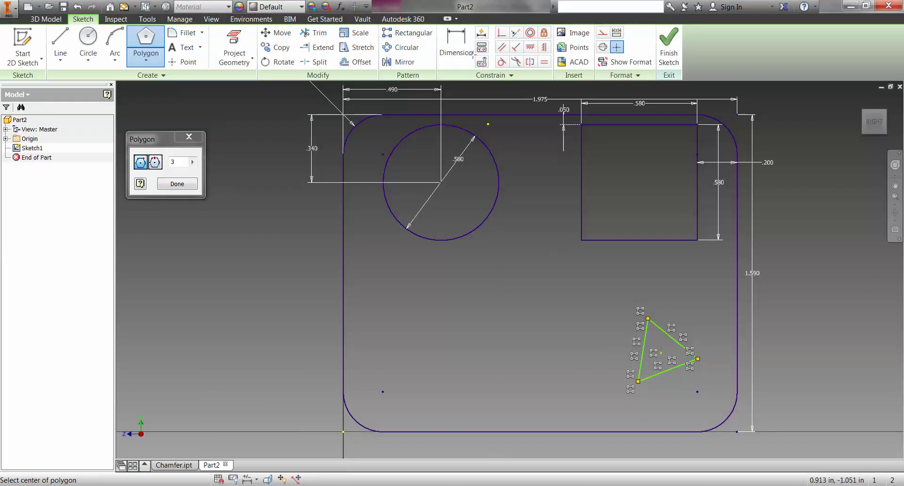
pyautogui.click(502, 48)
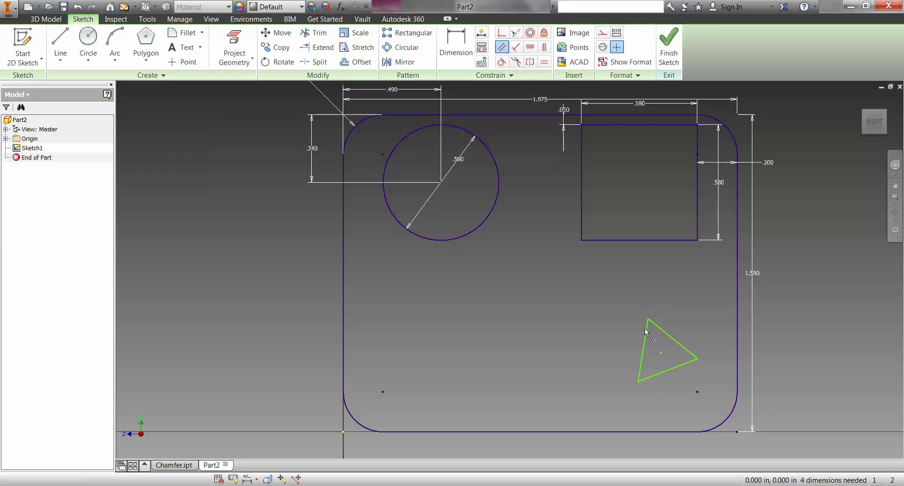
pyautogui.click(645, 340)
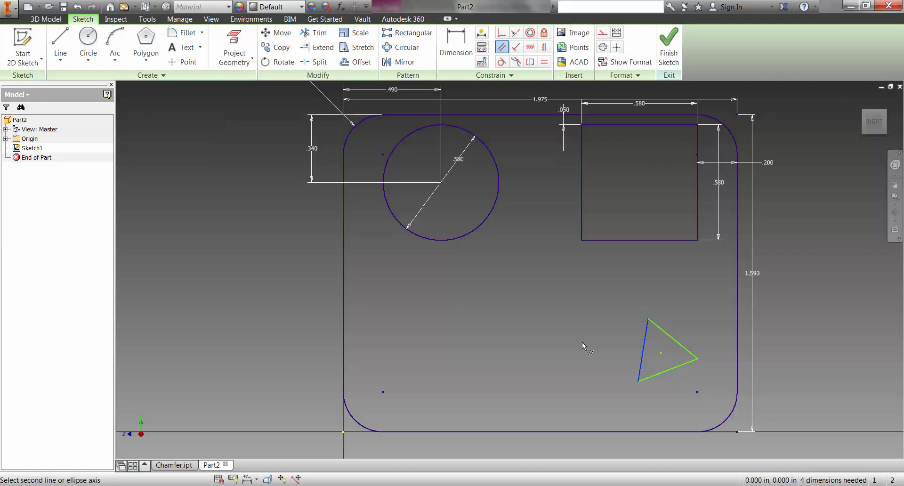
pyautogui.click(343, 342)
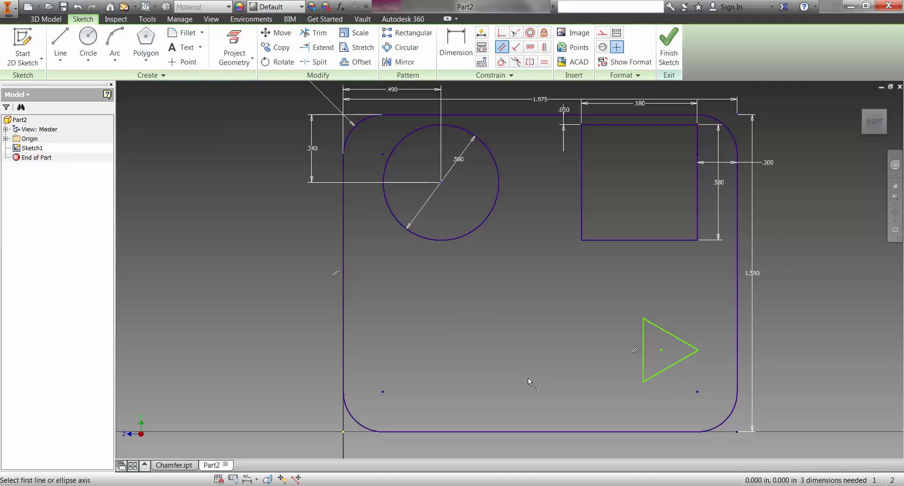
# Dimension the triangle's left side to 0.638 in
pyautogui.press('d')
pyautogui.click(643, 336)
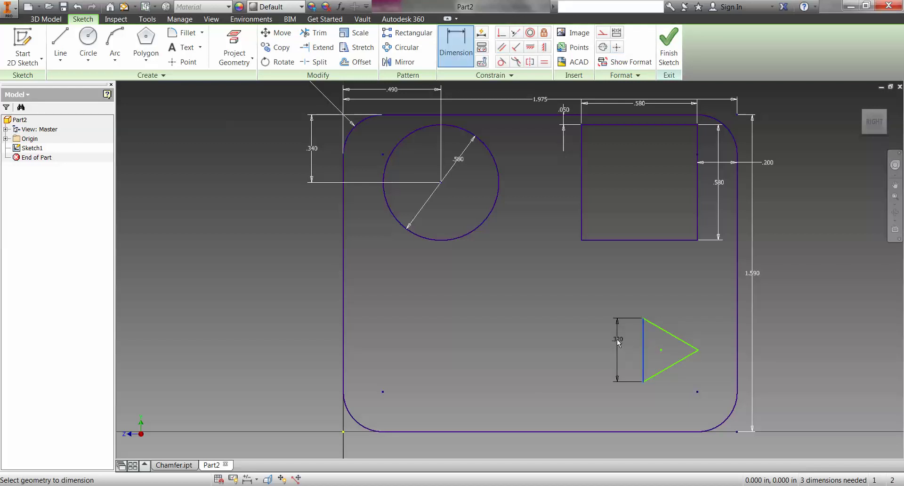
pyautogui.click(608, 348)
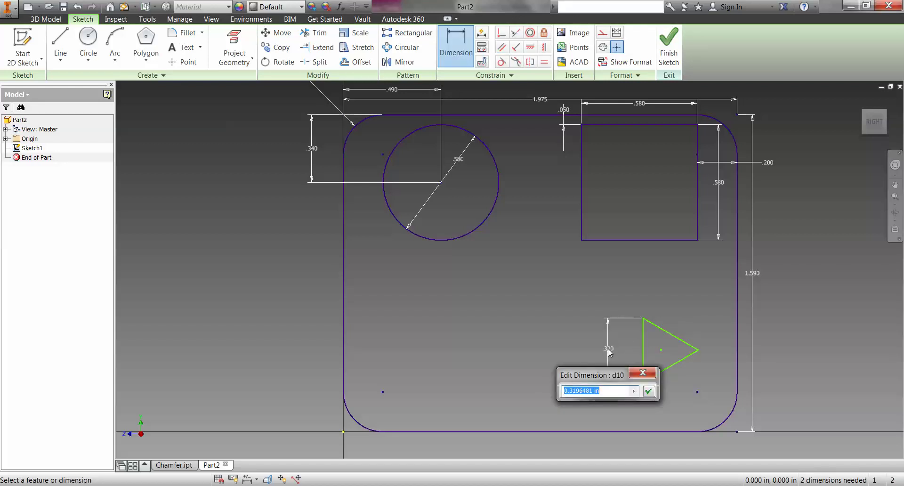
pyautogui.write('.638')
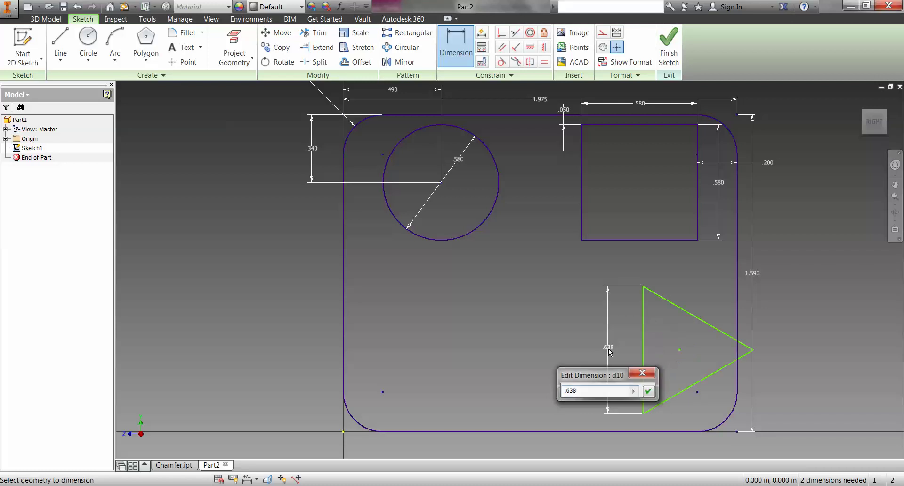
pyautogui.press('Return')
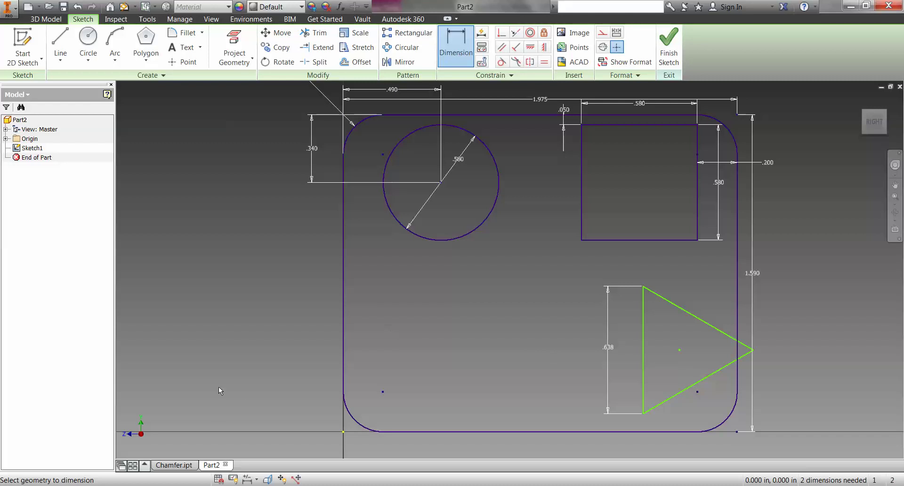
# Check the triangle's offsets on the Word drawing and dimension its lower corner 0.050 in above the plate's bottom edge in Inventor
pyautogui.moveTo(247, 484)
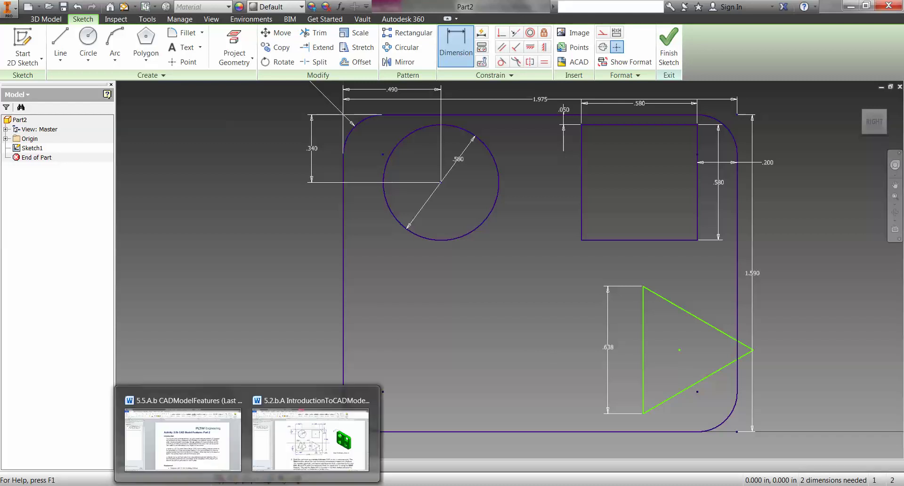
pyautogui.click(288, 444)
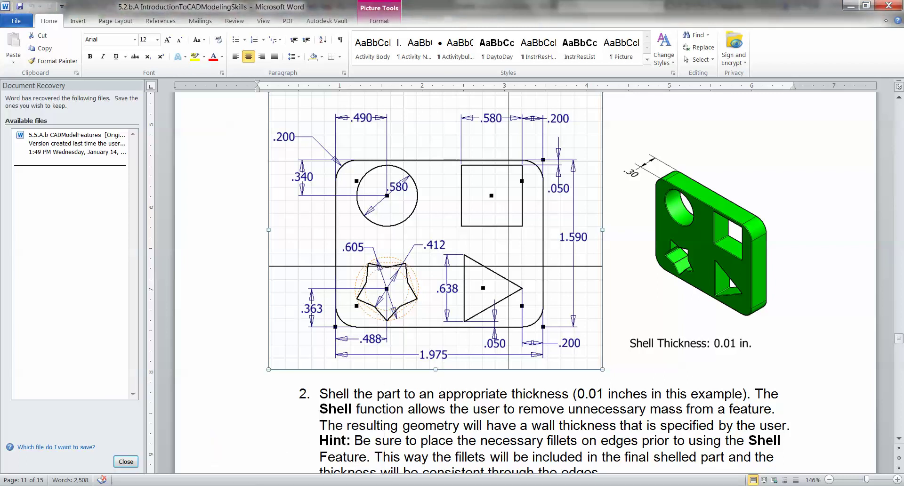
pyautogui.click(161, 485)
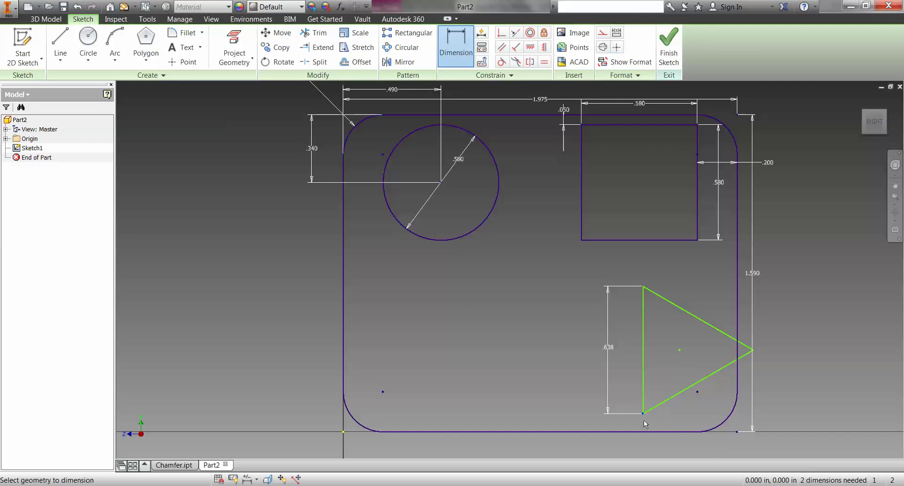
pyautogui.click(642, 432)
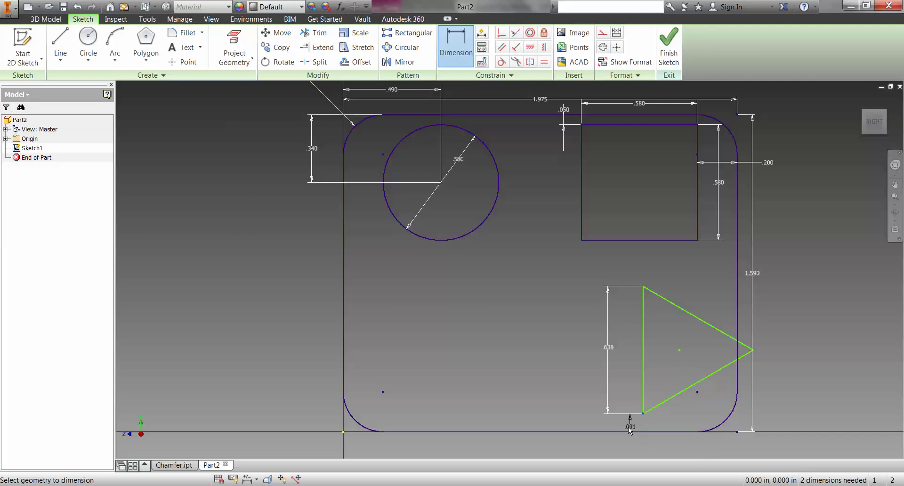
pyautogui.click(593, 425)
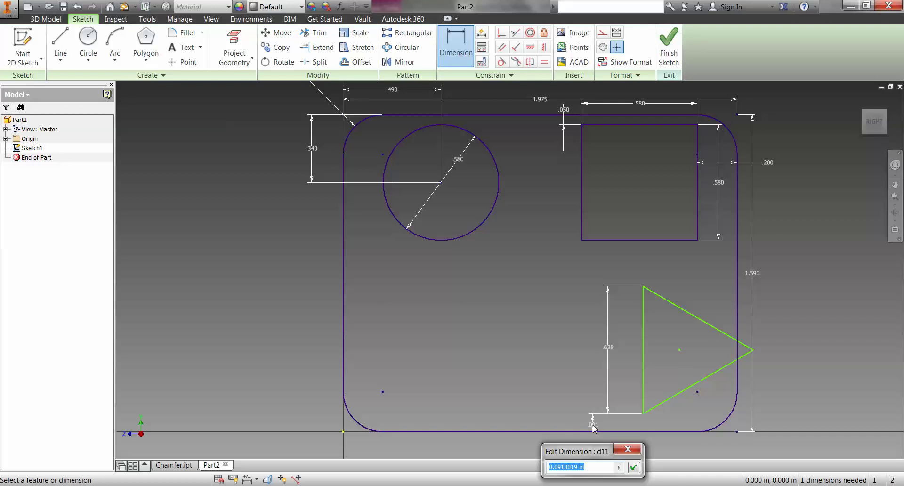
pyautogui.write('.050')
pyautogui.press('Return')
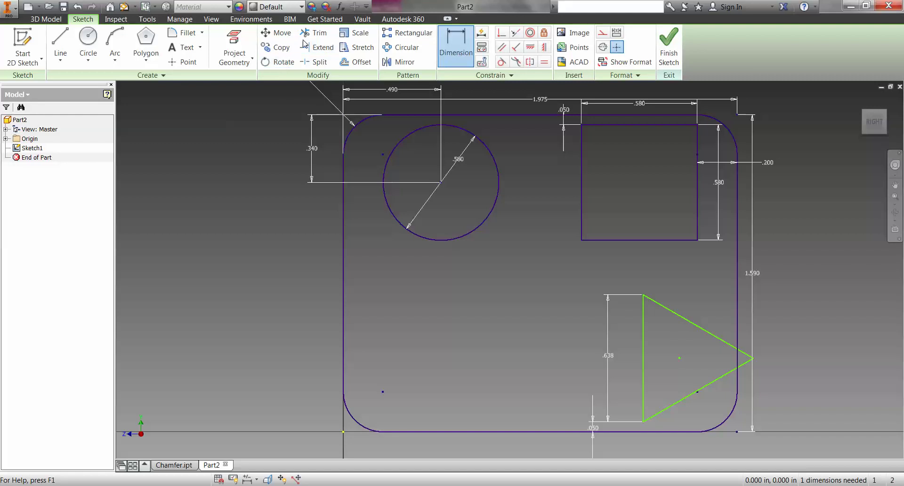
# Move the whole triangle inward so its tip sits about 0.166 in inside the plate's right edge, keeping its existing dimensions and constraints
pyautogui.click(281, 33)
pyautogui.click(642, 332)
pyautogui.click(682, 318)
pyautogui.click(695, 395)
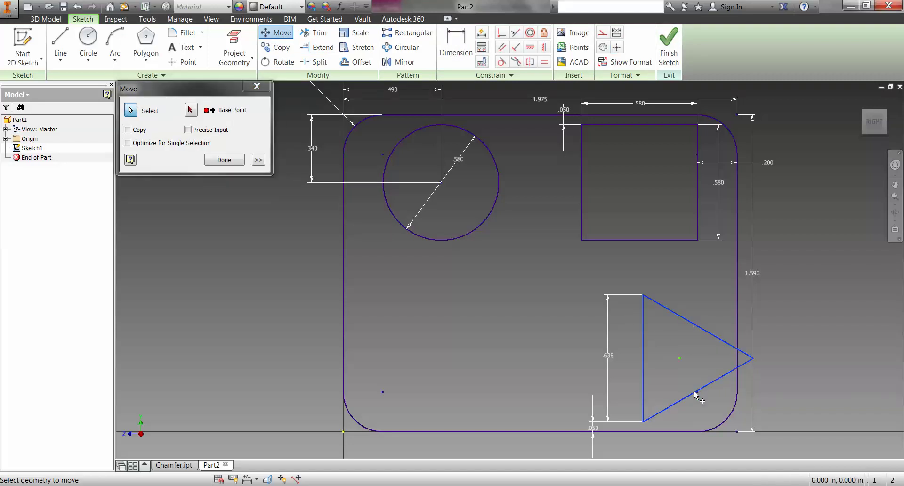
pyautogui.click(193, 112)
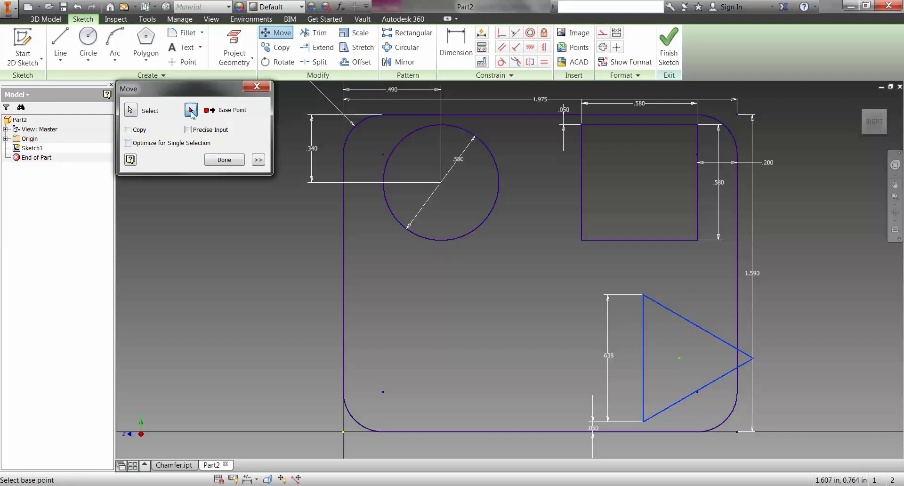
pyautogui.click(678, 359)
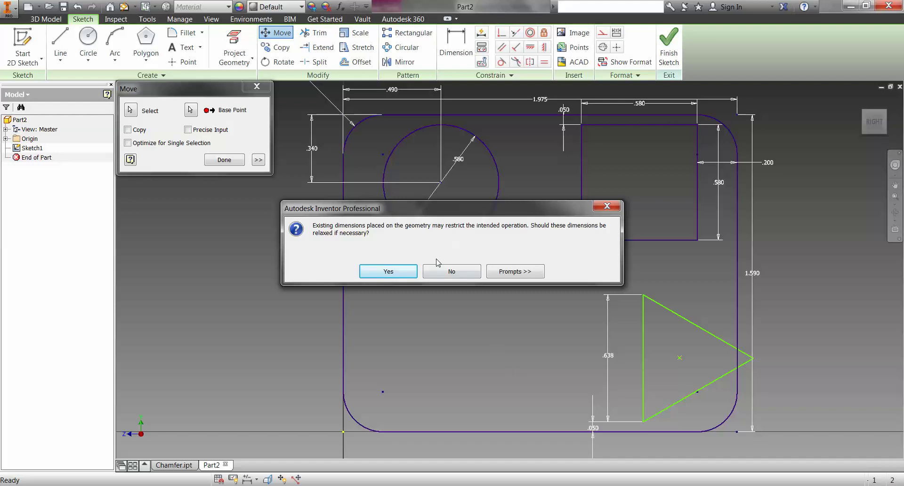
pyautogui.click(442, 272)
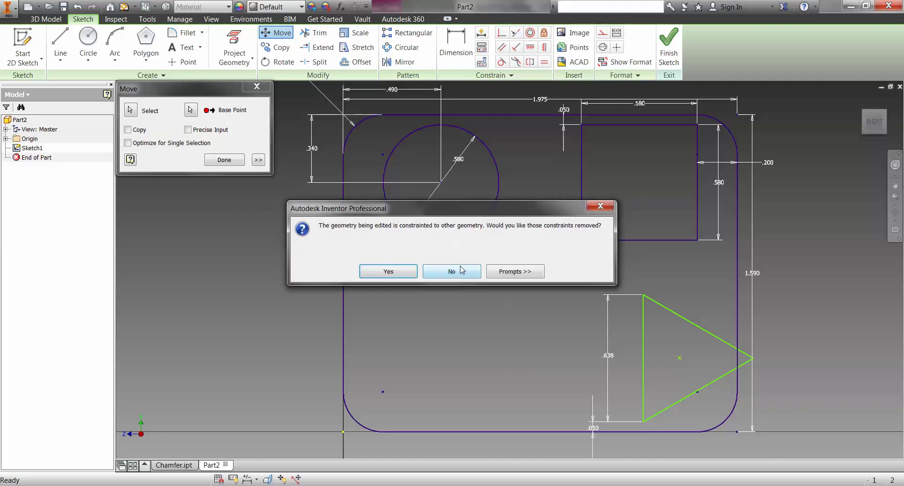
pyautogui.click(460, 271)
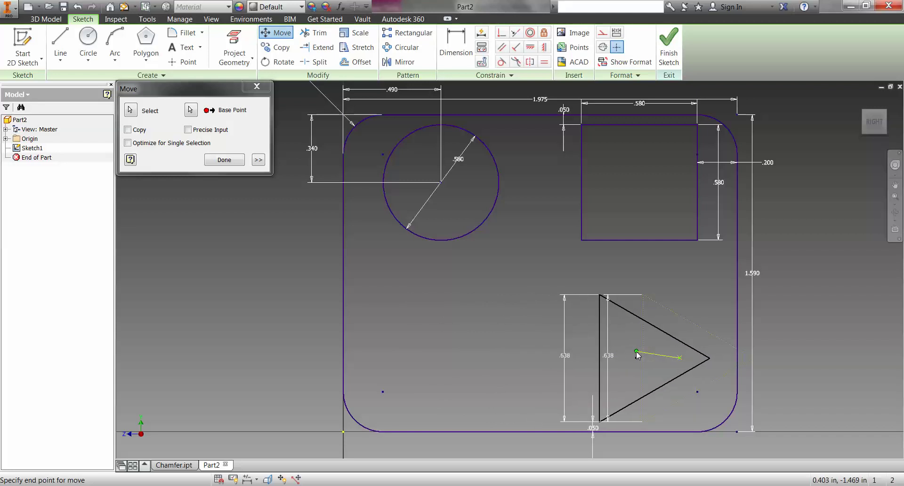
pyautogui.click(631, 352)
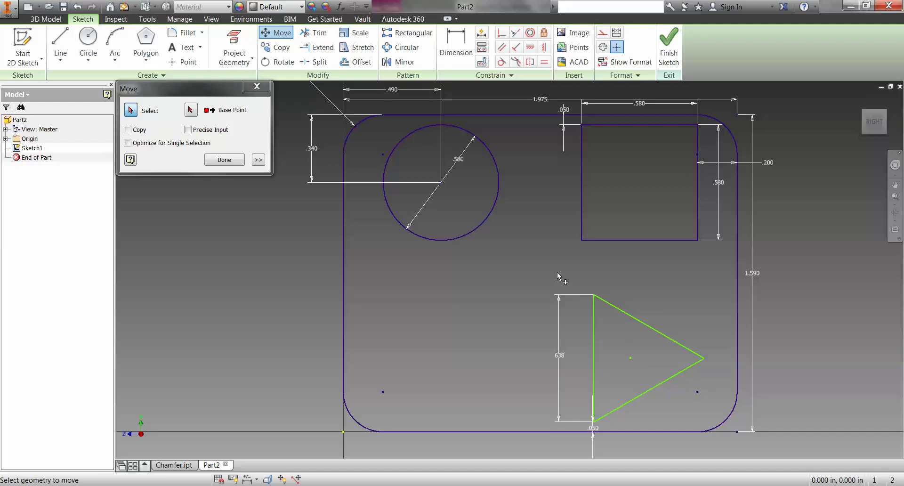
pyautogui.click(224, 160)
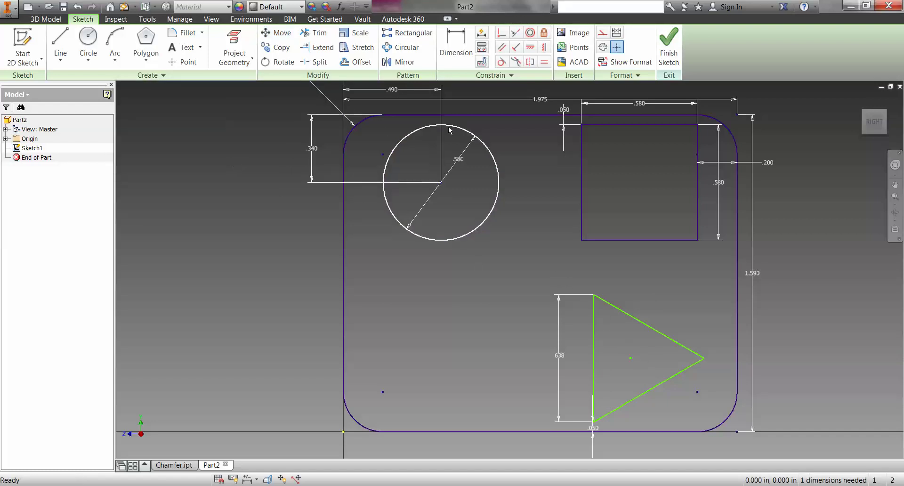
# Dimension the triangle's right tip 0.2 in from the plate's right edge
pyautogui.click(455, 54)
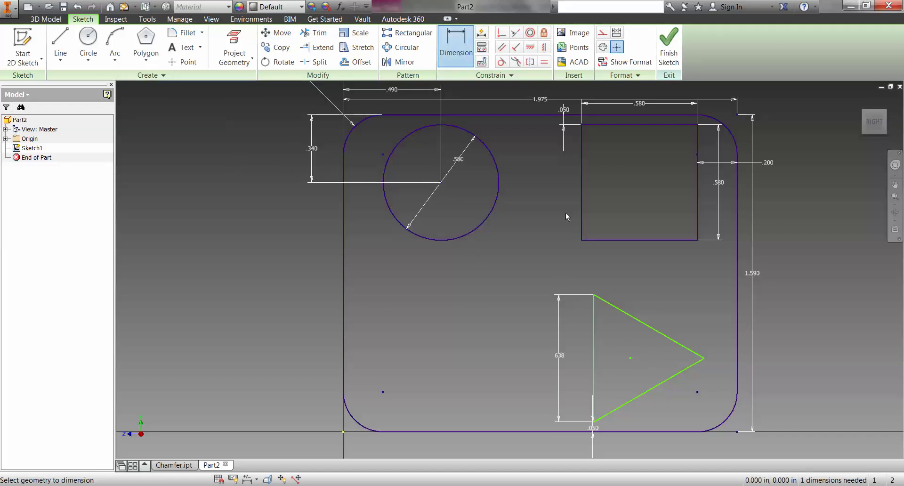
pyautogui.click(704, 358)
pyautogui.click(737, 366)
pyautogui.click(719, 345)
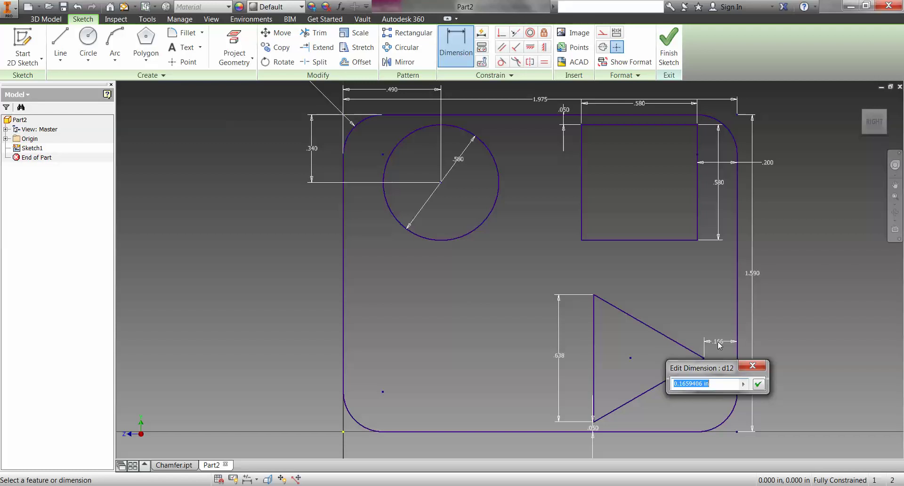
pyautogui.write('.2')
pyautogui.press('Return')
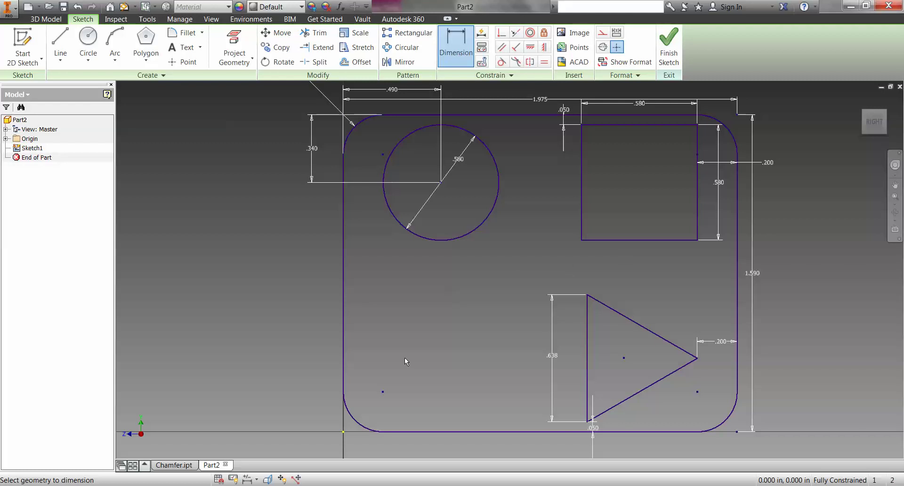
# Check the star on the Word drawing, then sketch two concentric construction circles near the plate's lower-left corner in Inventor
pyautogui.moveTo(250, 481)
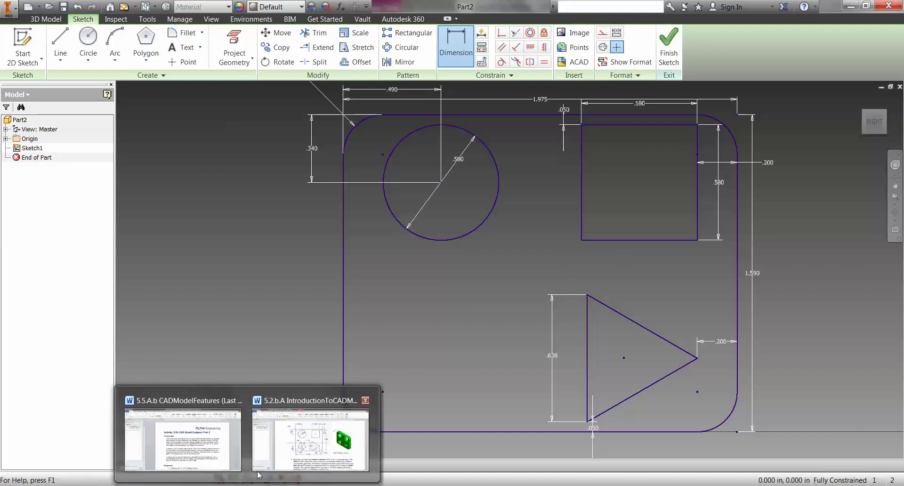
pyautogui.click(286, 452)
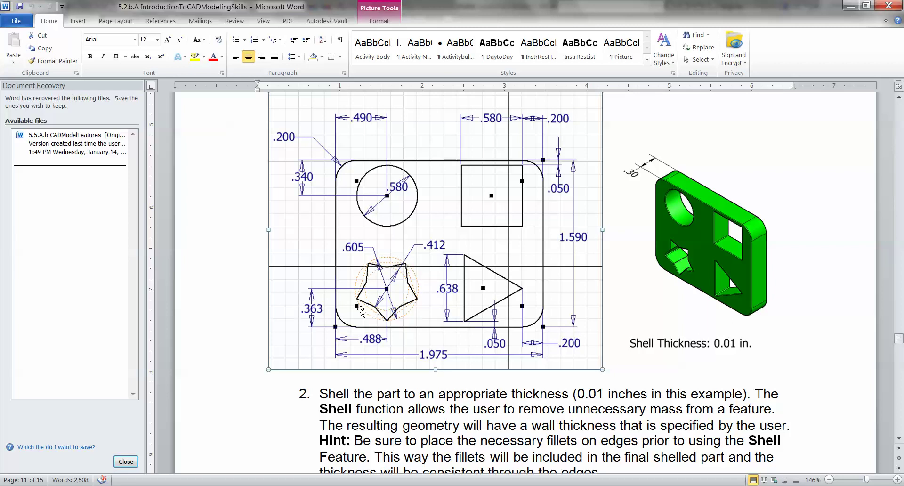
pyautogui.moveTo(82, 485)
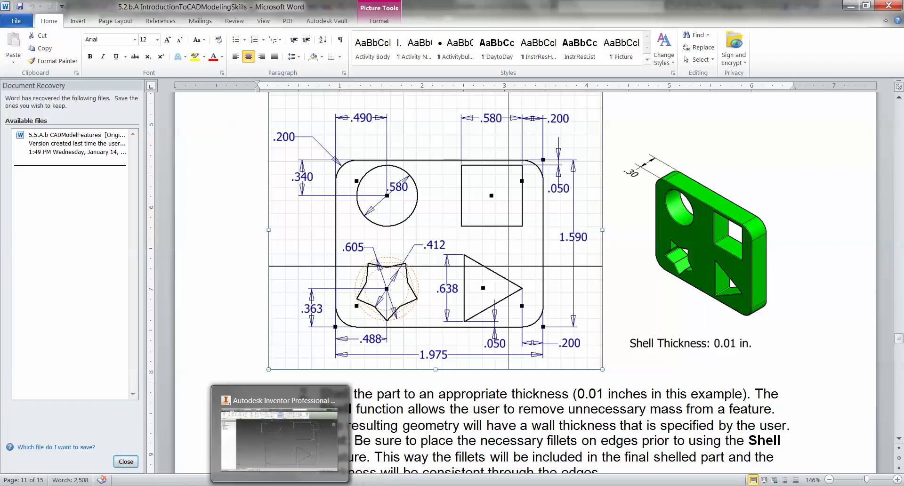
pyautogui.click(292, 448)
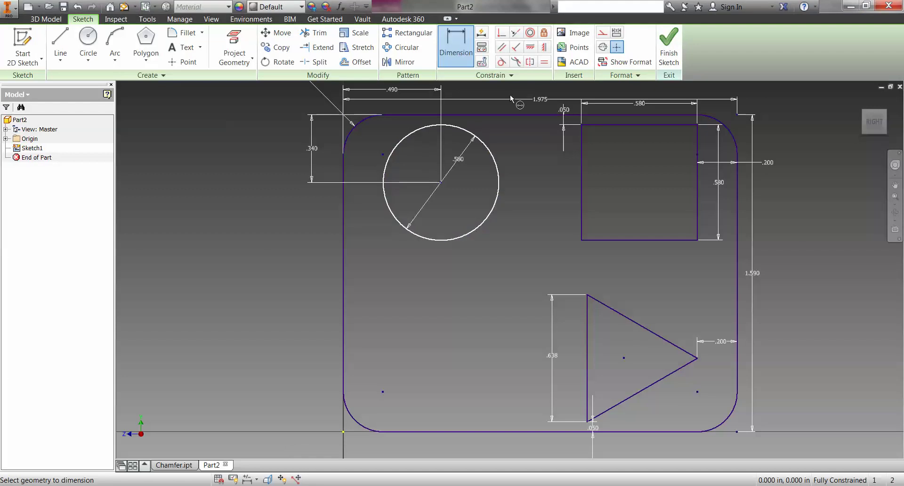
pyautogui.click(603, 33)
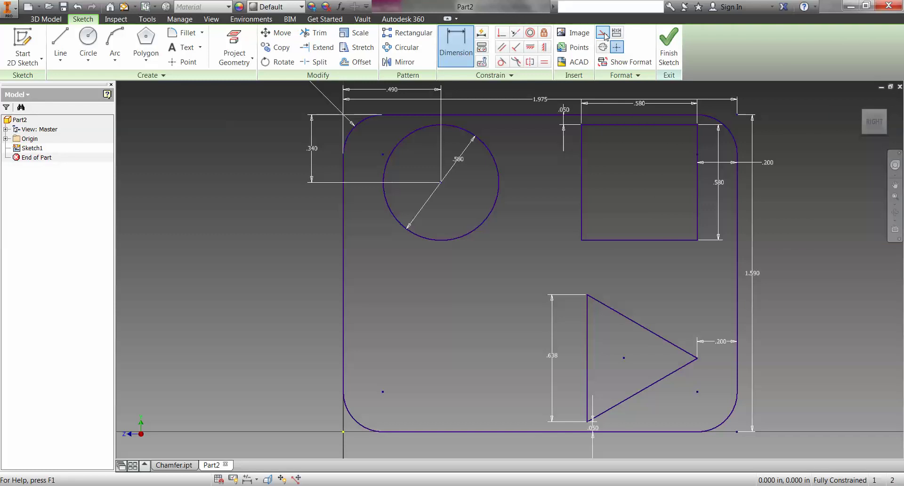
pyautogui.click(88, 40)
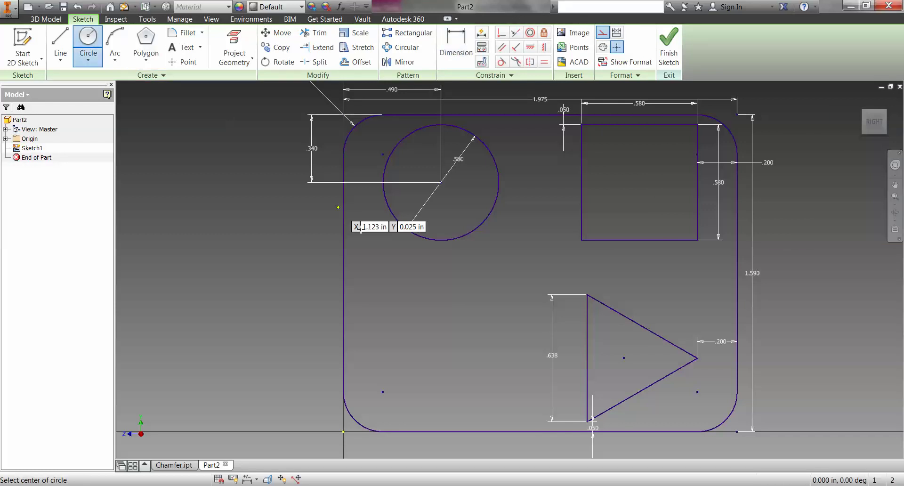
pyautogui.click(421, 349)
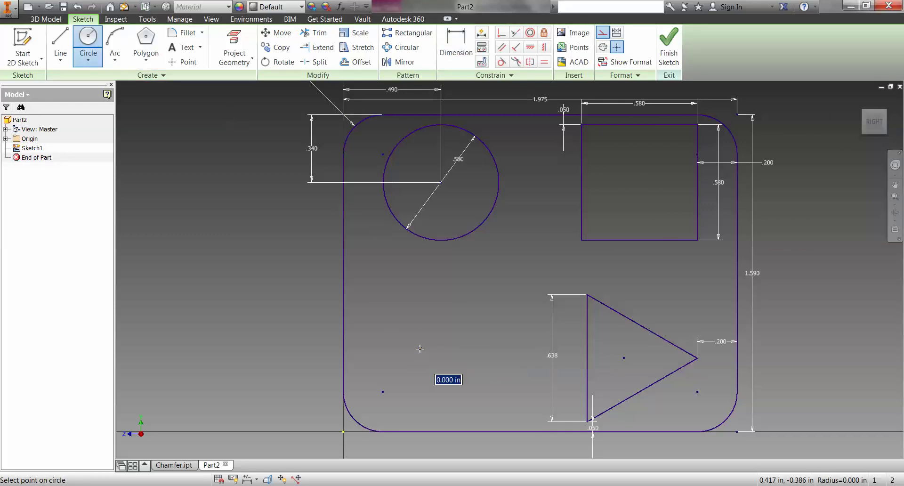
pyautogui.click(465, 303)
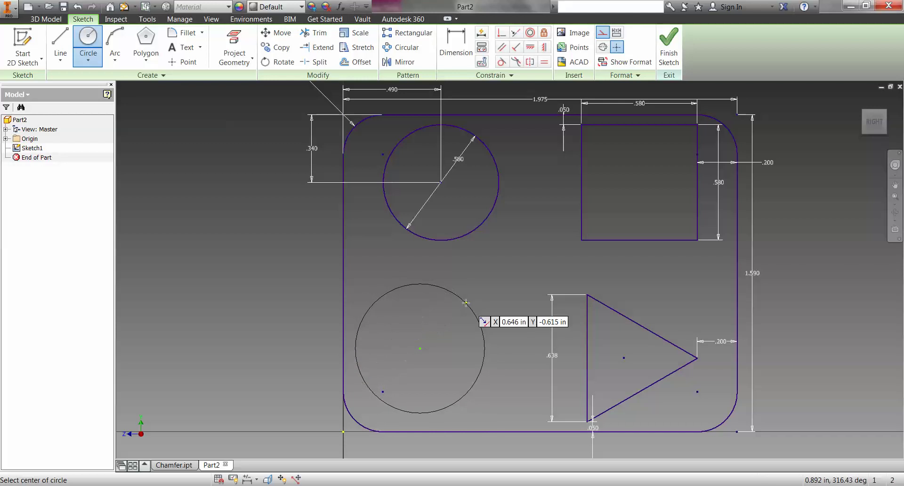
pyautogui.click(419, 349)
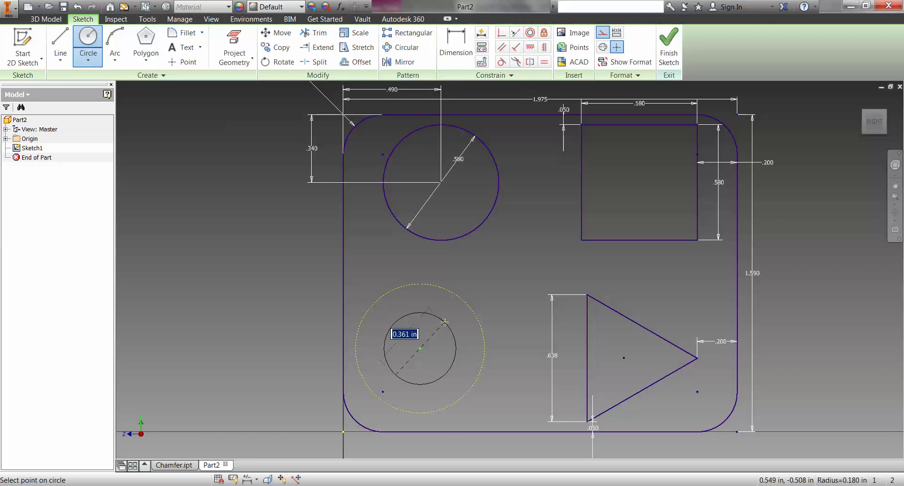
# Draw the inner construction circle about 0.361 in in diameter, then a concentric 5-sided polygon inscribed in the outer construction circle
pyautogui.click(444, 322)
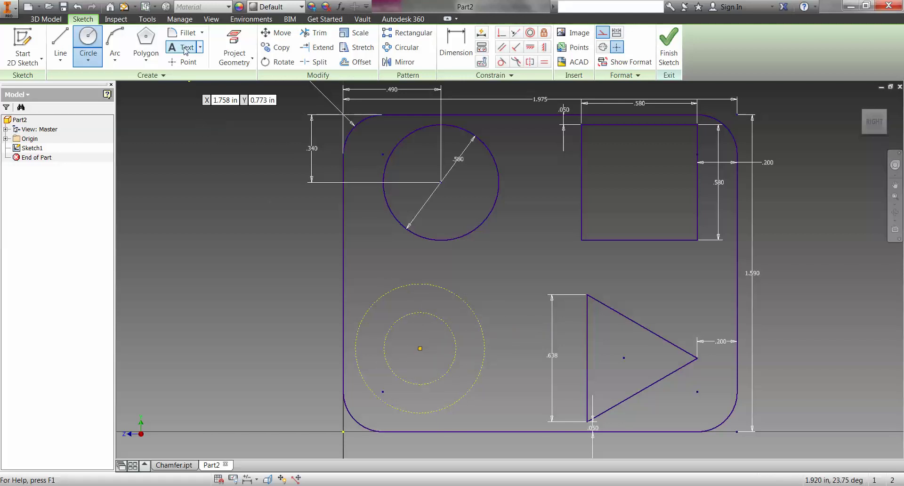
pyautogui.click(147, 43)
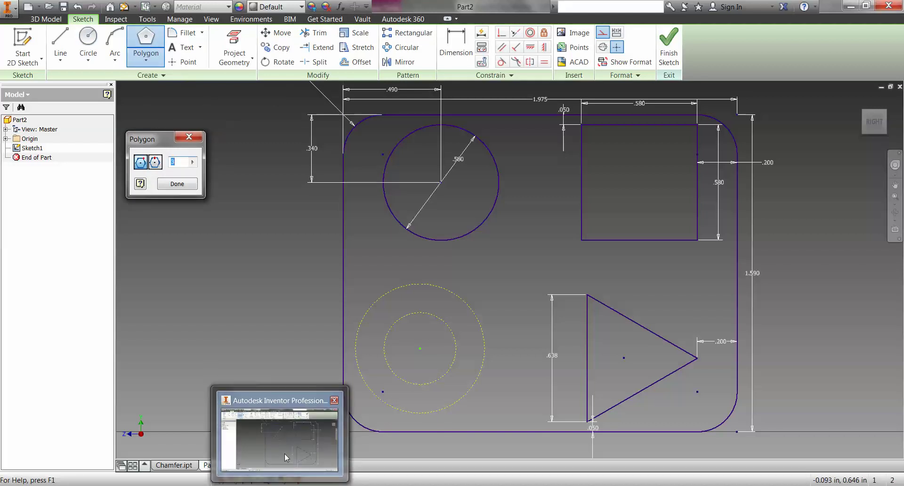
pyautogui.click(258, 459)
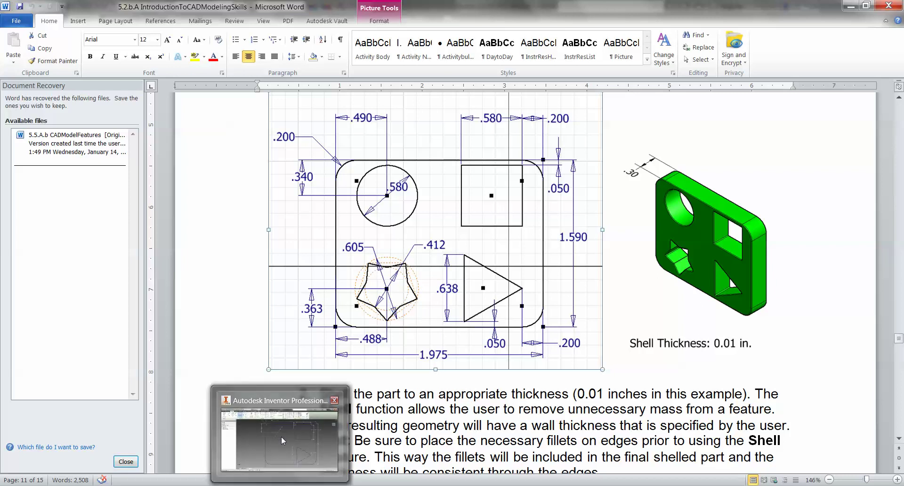
pyautogui.click(278, 445)
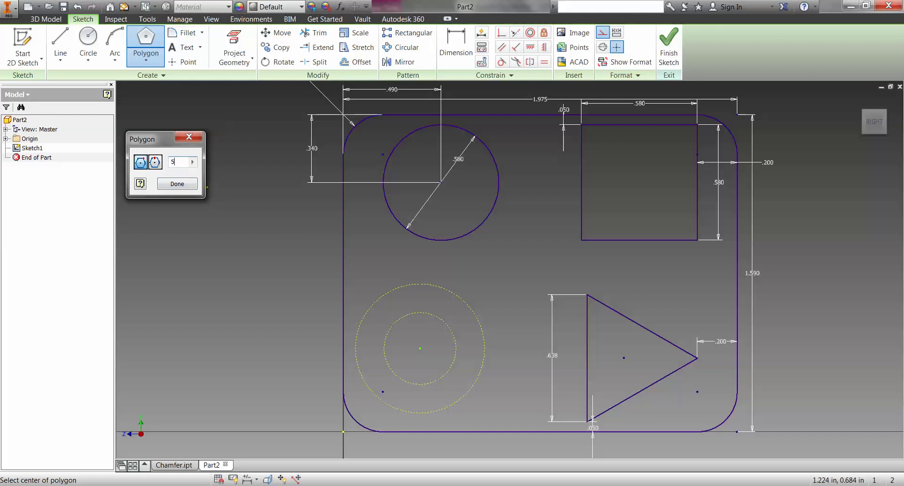
pyautogui.click(420, 349)
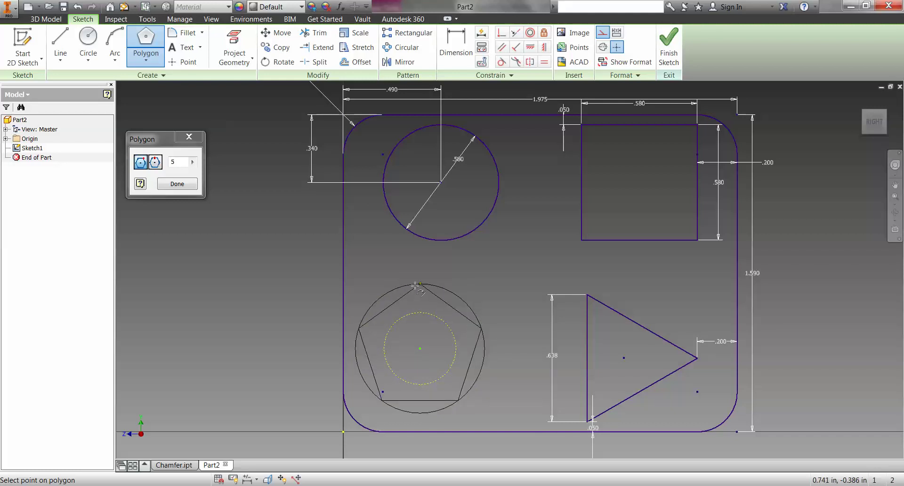
pyautogui.click(419, 285)
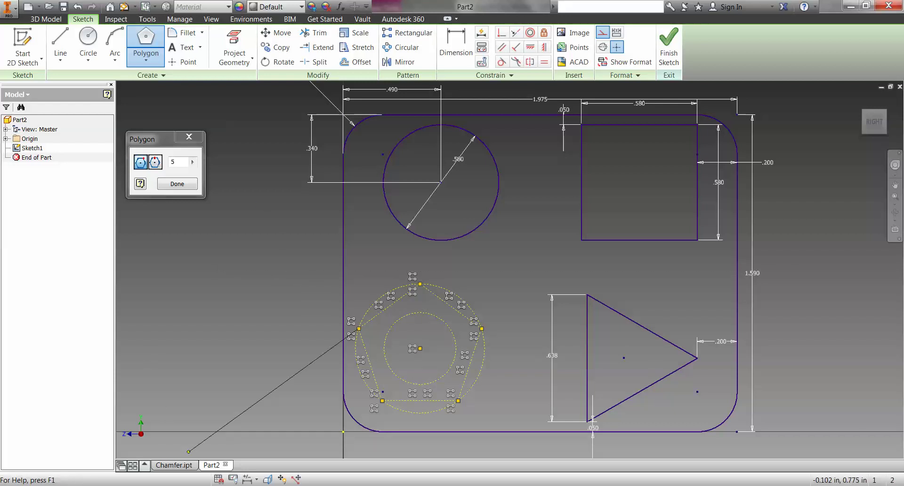
# Check the reference drawing in Word and dimension the construction circles' center .488 in from the plate's left edge
pyautogui.moveTo(250, 483)
pyautogui.click(282, 442)
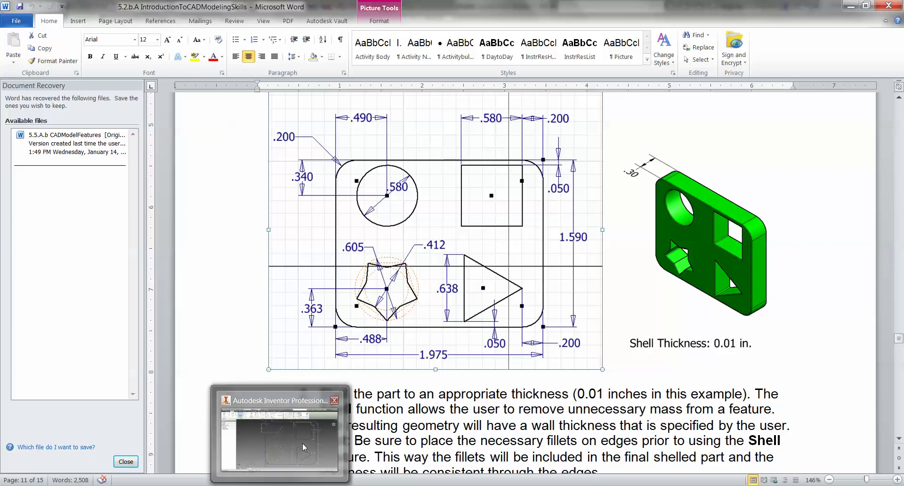
pyautogui.click(302, 443)
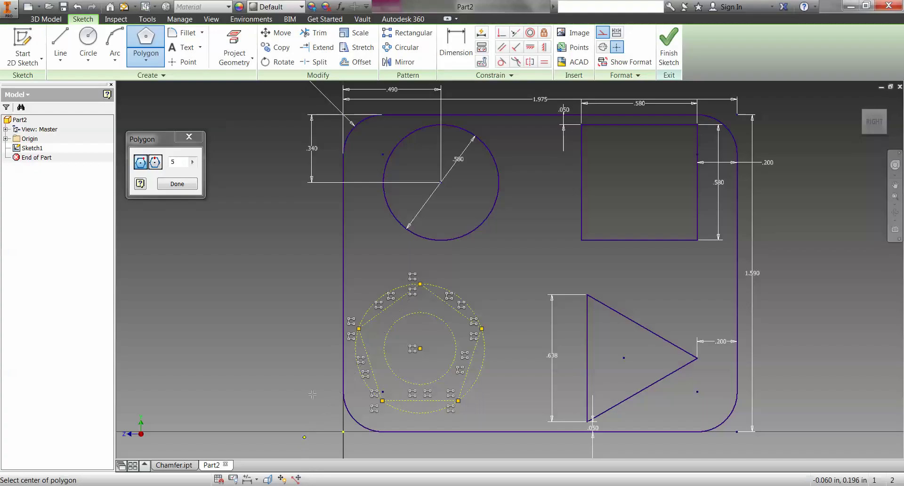
pyautogui.click(456, 46)
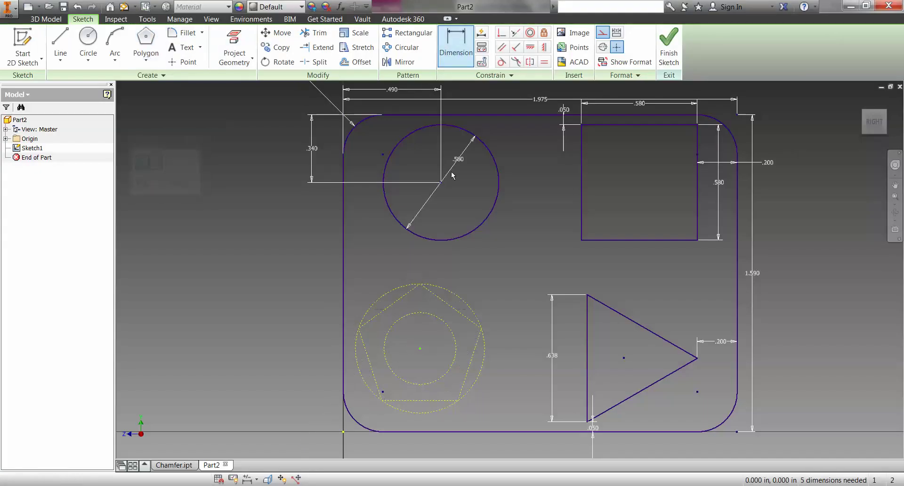
pyautogui.click(342, 346)
pyautogui.click(420, 348)
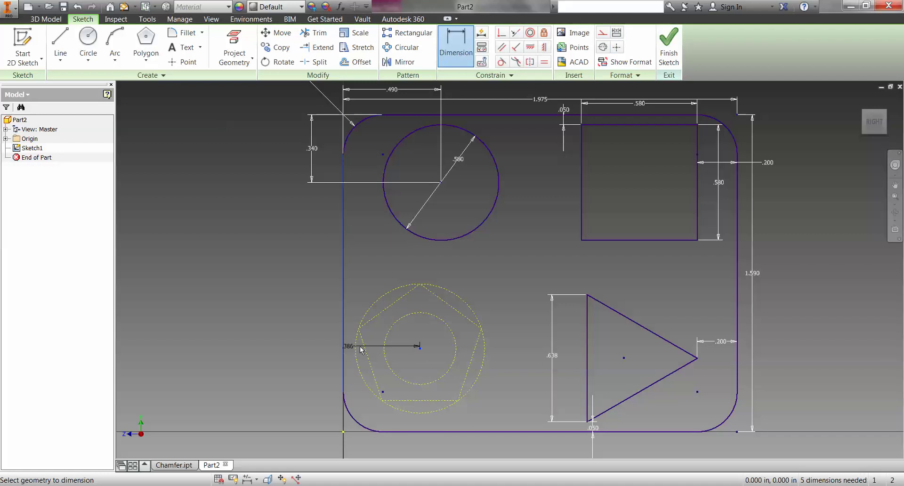
pyautogui.click(378, 451)
pyautogui.write('.')
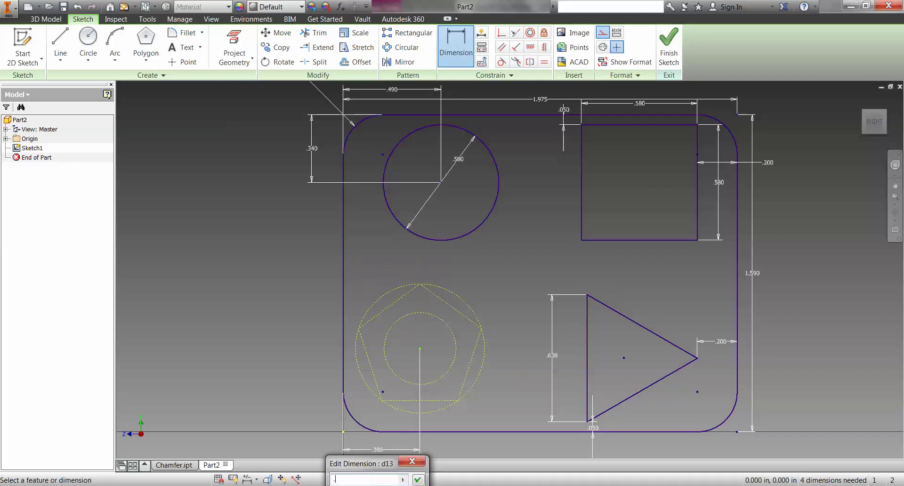
pyautogui.write('488')
pyautogui.press('Return')
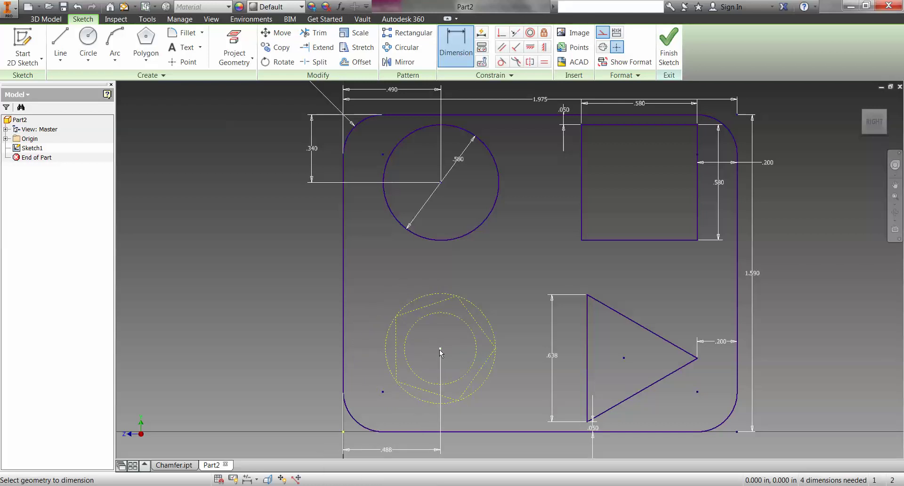
# Dimension the construction circles' center .388 in above the plate's bottom edge
pyautogui.click(398, 431)
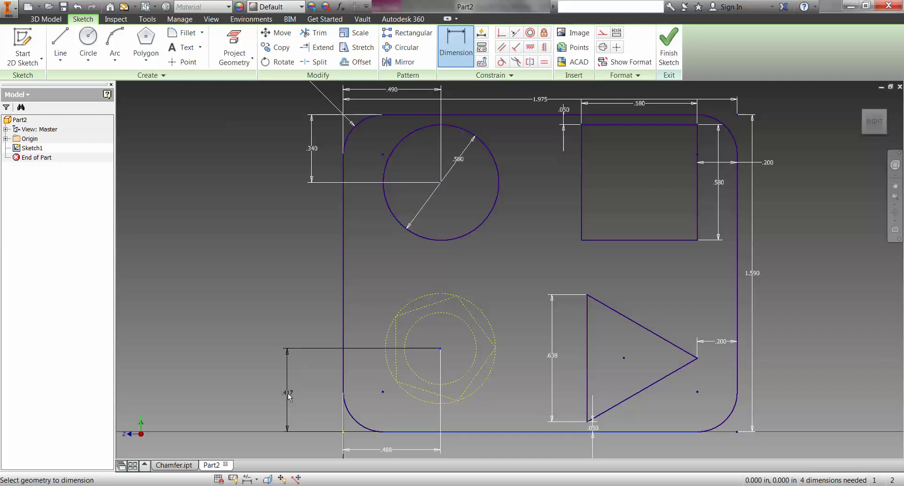
pyautogui.click(287, 394)
pyautogui.write('.388')
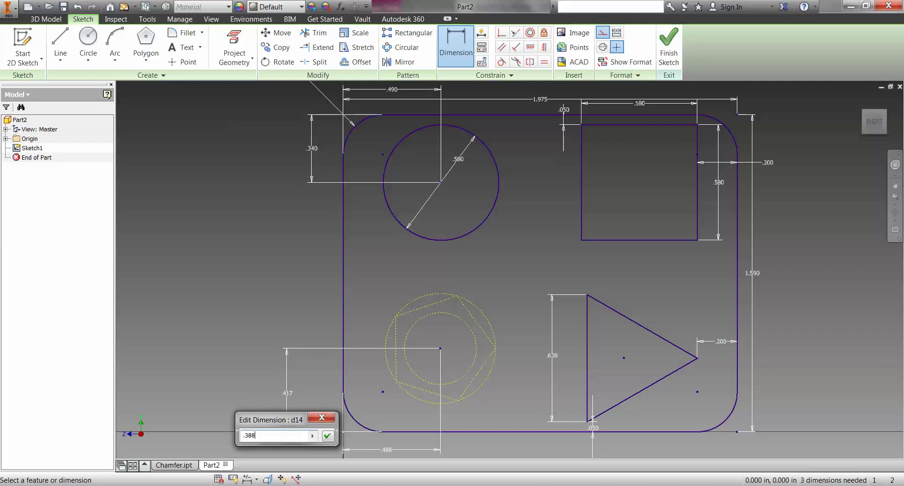
pyautogui.press('Return')
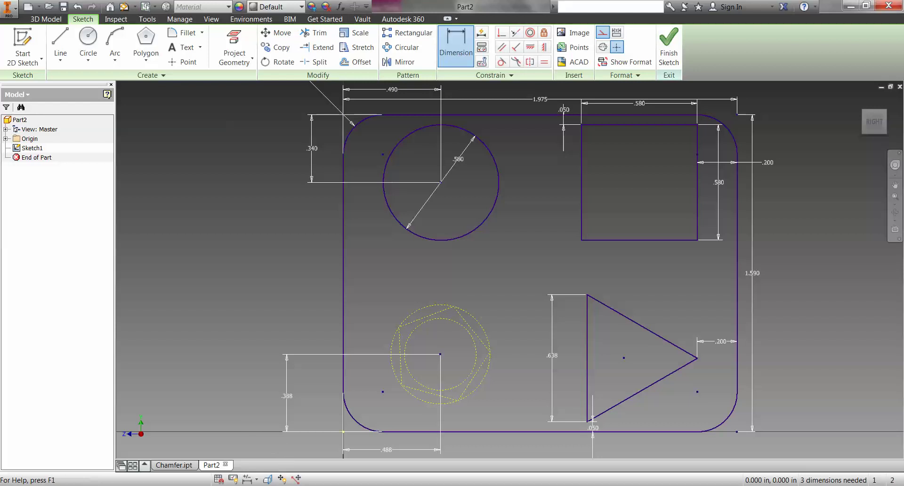
# Recheck the reference drawing in Word and correct the center's height above the bottom edge to .363 in
pyautogui.moveTo(267, 478)
pyautogui.click(353, 365)
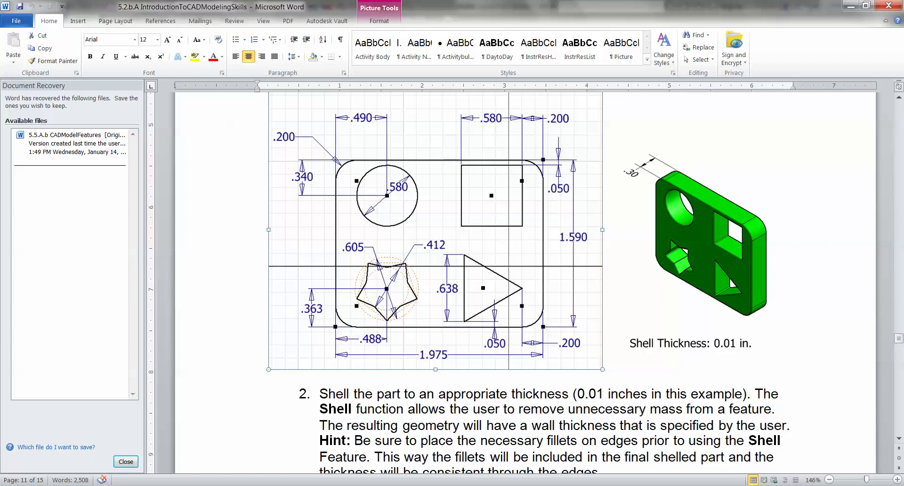
pyautogui.click(287, 452)
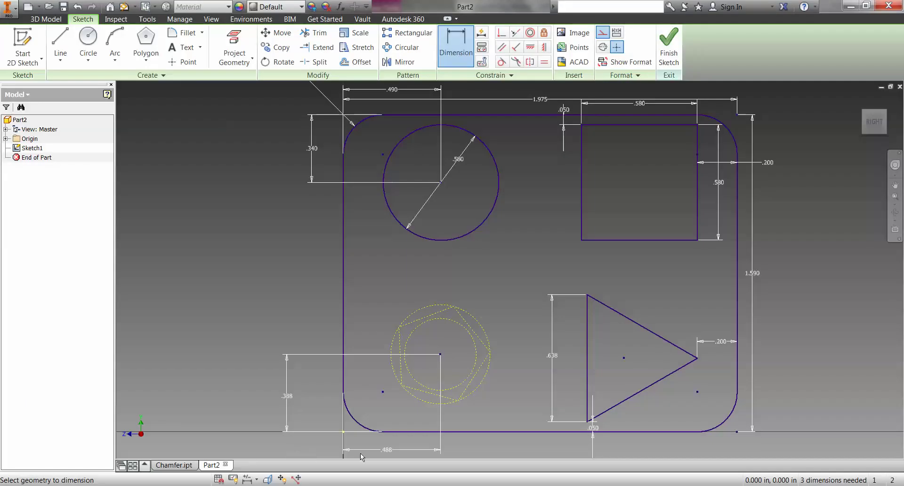
pyautogui.doubleClick(289, 399)
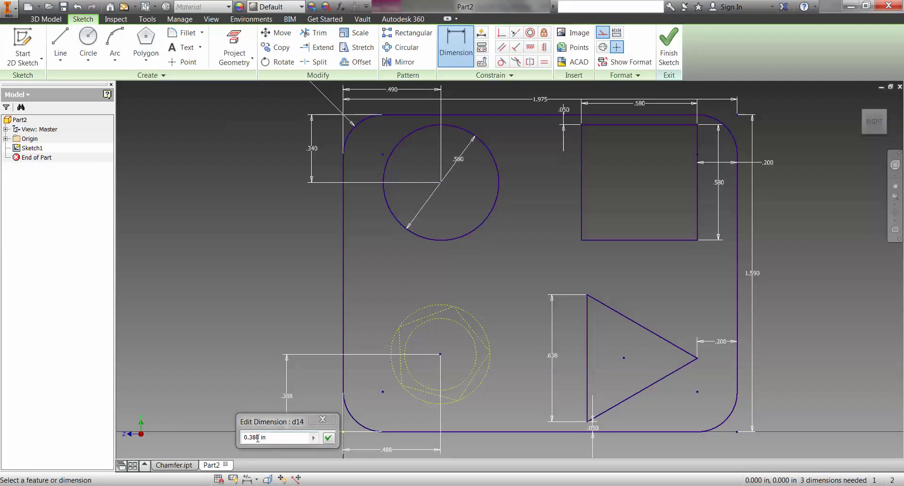
pyautogui.moveTo(259, 437); pyautogui.dragTo(254, 437)
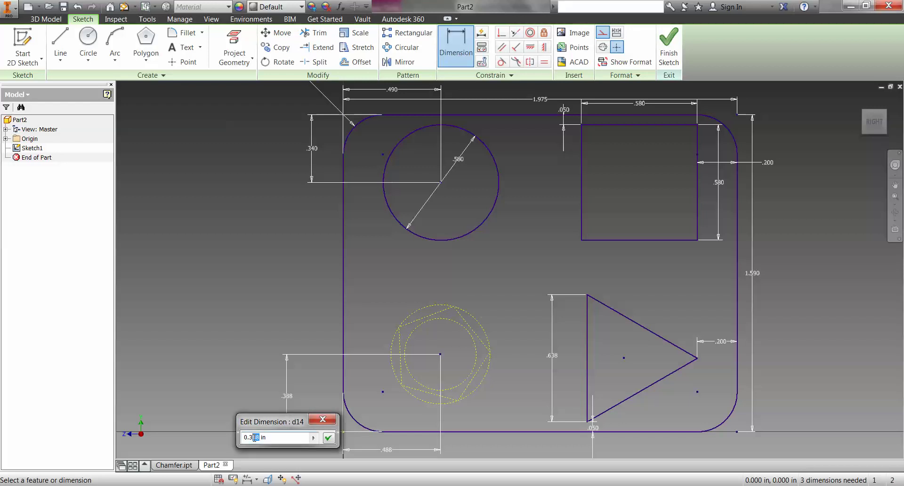
pyautogui.write('63')
pyautogui.press('Return')
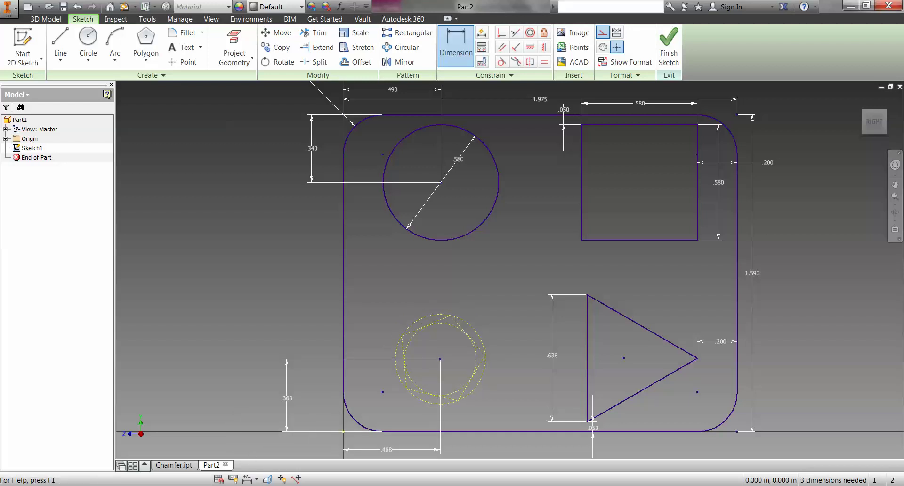
# Consult the reference drawing in Word and dimension the outer construction circle's diameter as .605 in
pyautogui.click(285, 439)
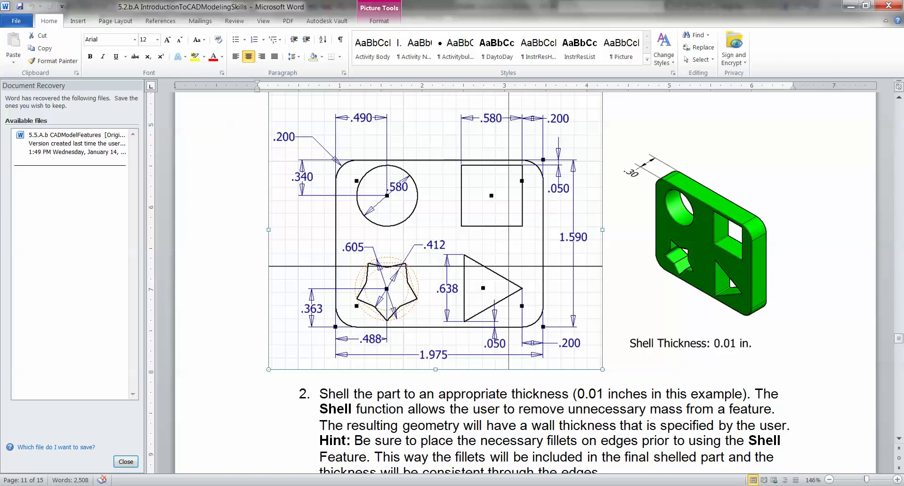
pyautogui.moveTo(281, 485)
pyautogui.click(292, 457)
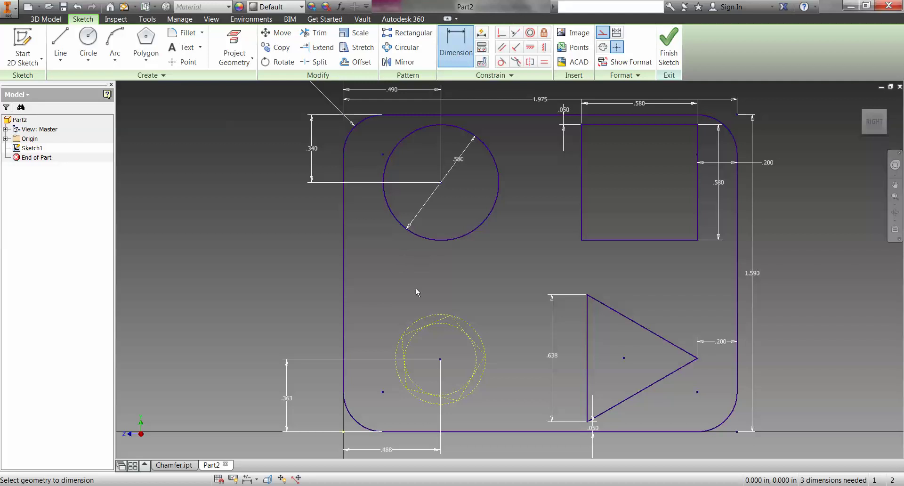
pyautogui.click(423, 320)
pyautogui.click(369, 304)
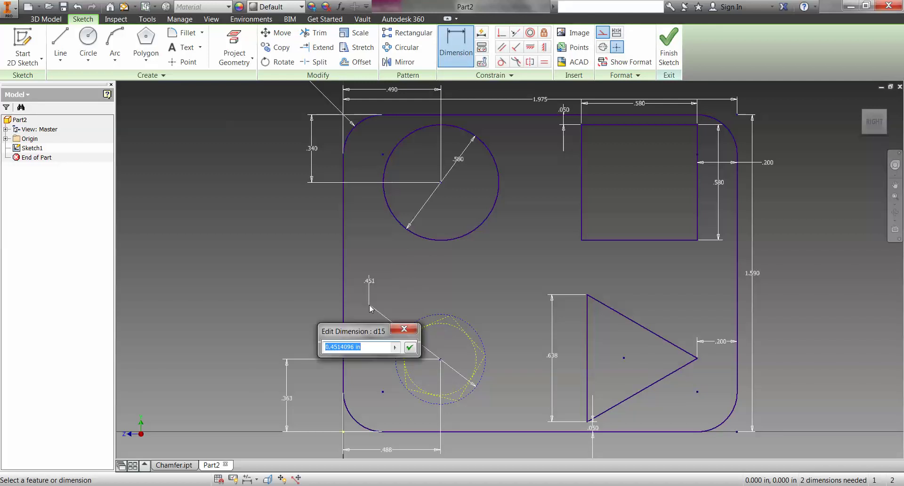
pyautogui.write('.605')
pyautogui.press('Return')
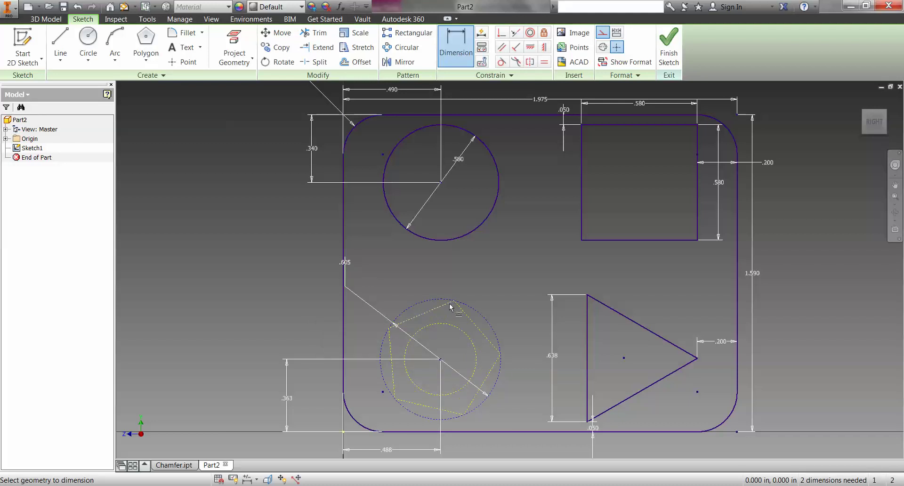
# Dimension the inner construction circle's diameter as .412 in
pyautogui.click(430, 328)
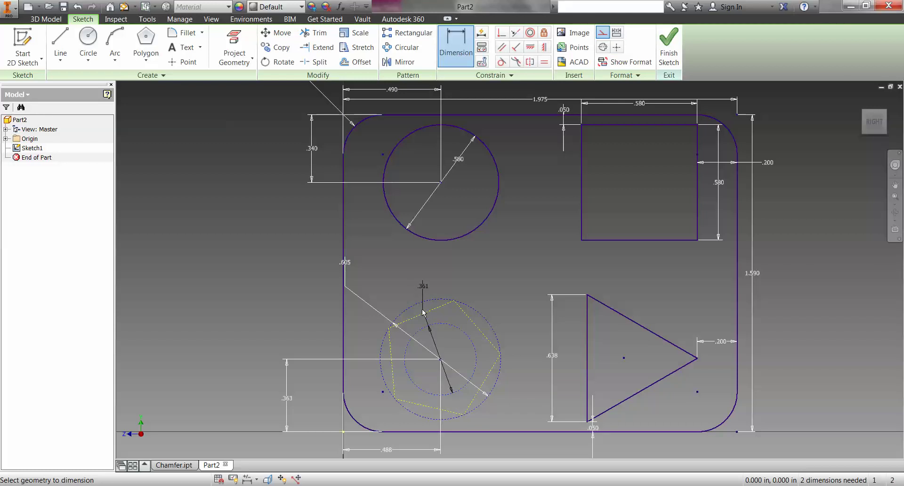
pyautogui.click(386, 286)
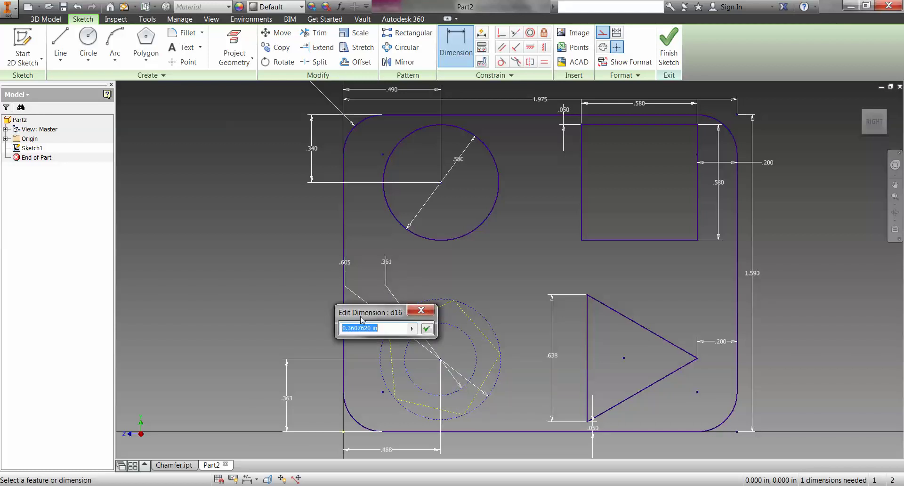
pyautogui.write('.41')
pyautogui.press('Return')
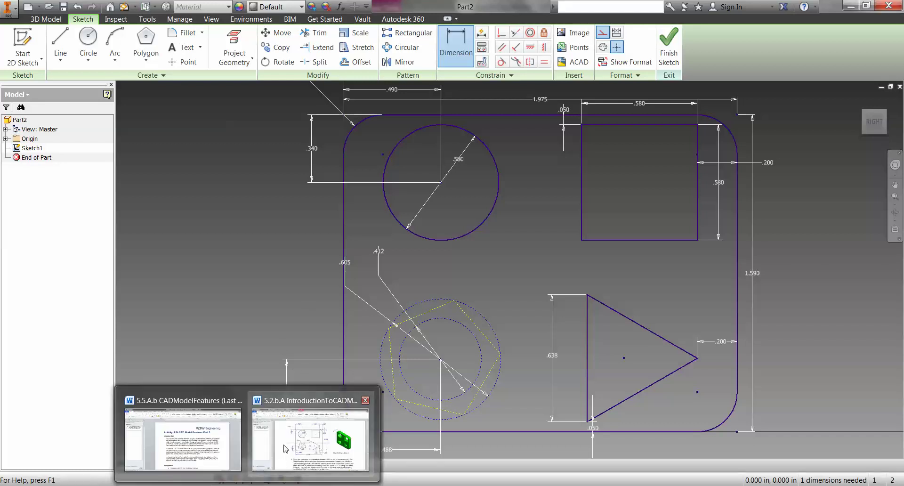
# Consult the reference drawing in Word and draw two star edges from the pentagon's top vertex via the inner circle to its upper-left vertex
pyautogui.click(282, 447)
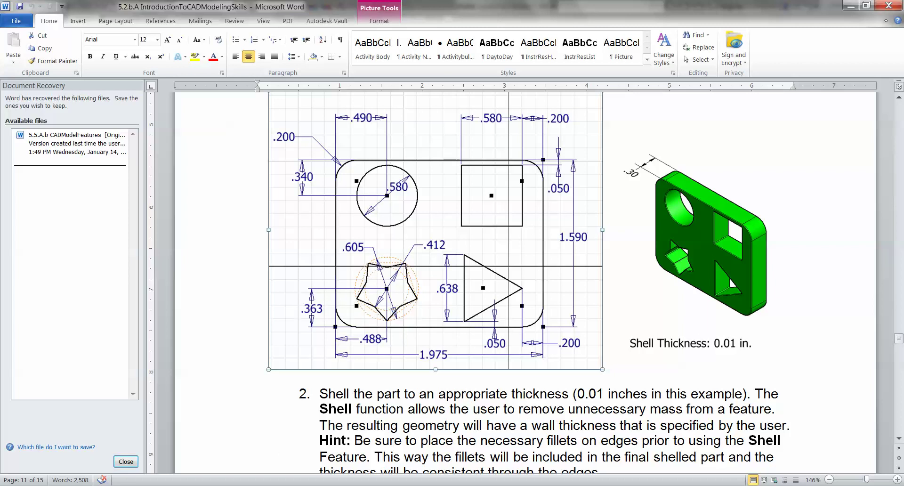
pyautogui.click(281, 485)
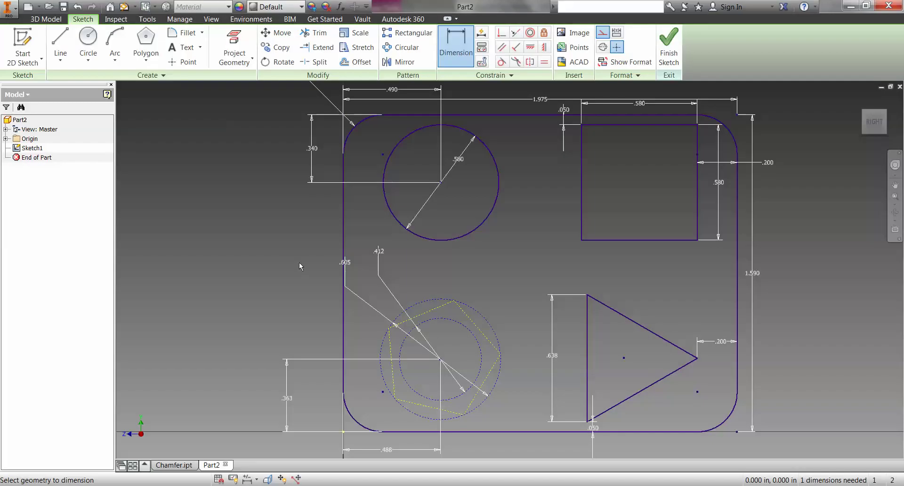
pyautogui.click(60, 36)
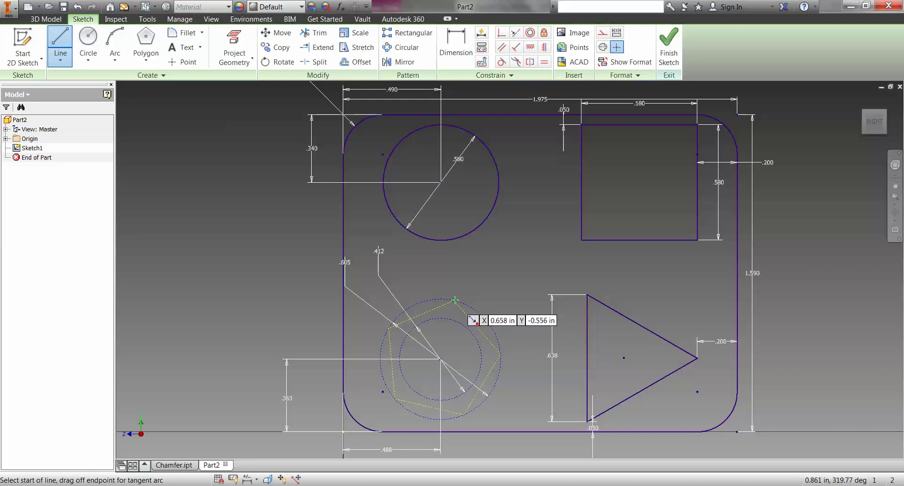
pyautogui.click(455, 300)
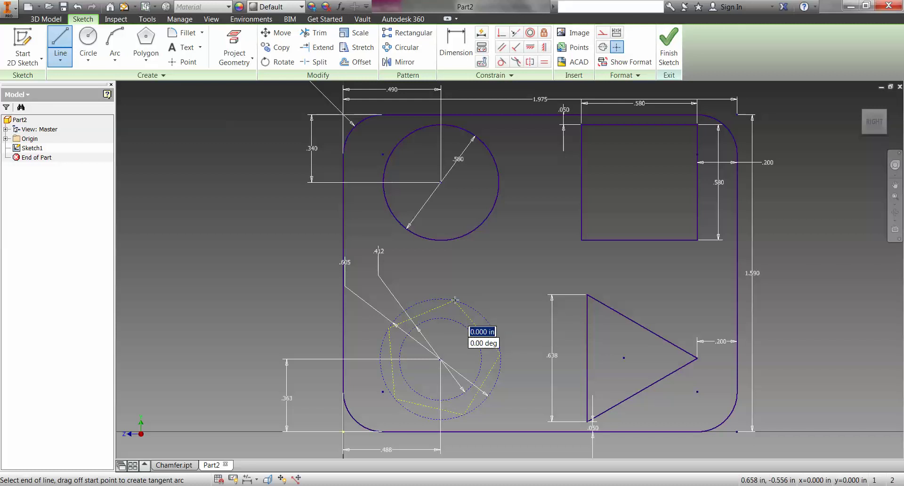
pyautogui.doubleClick(420, 322)
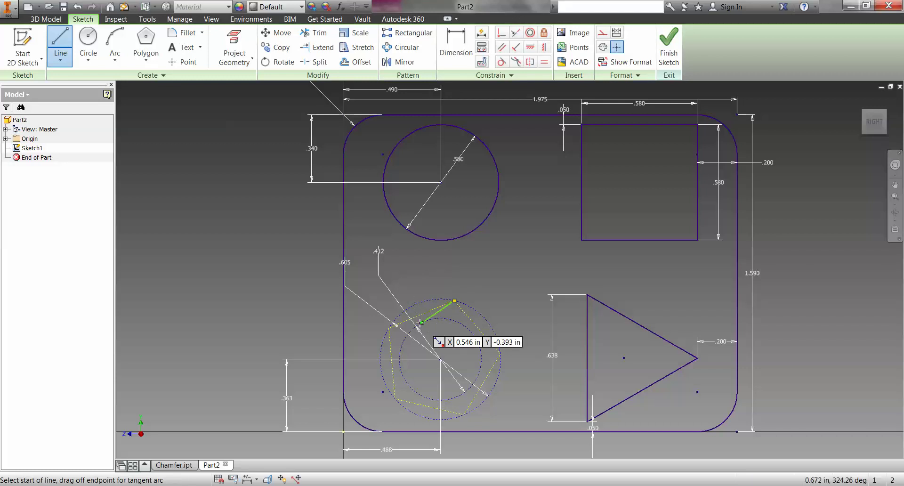
pyautogui.click(391, 326)
pyautogui.doubleClick(422, 323)
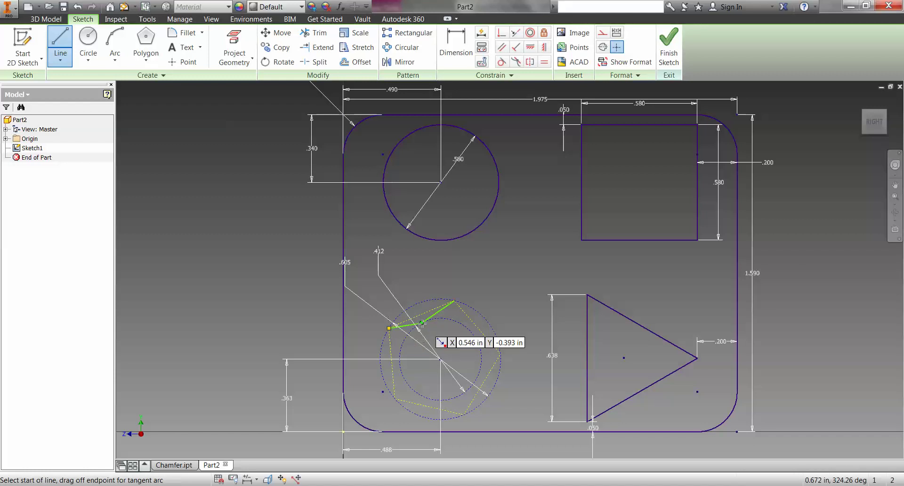
# Draw four star edges from the pentagon's upper-left vertex through its lower-left vertex to the lower-right vertex, with each notch on the inner circle
pyautogui.click(390, 328)
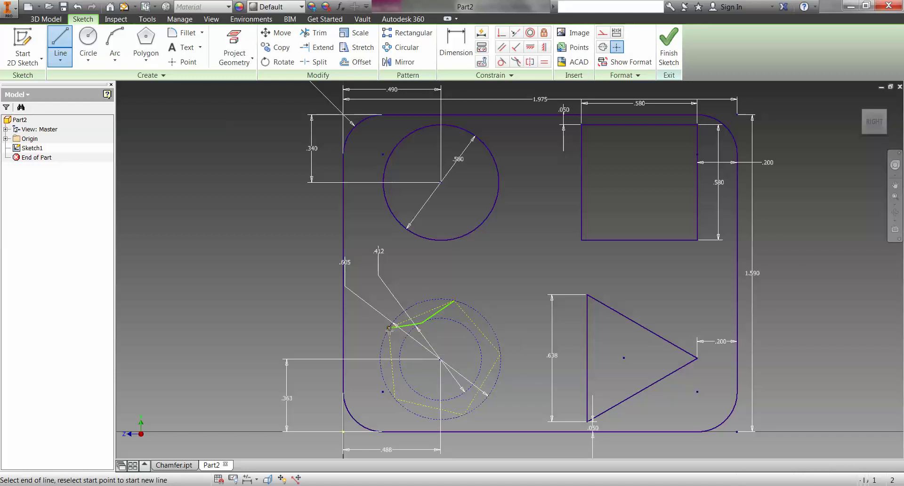
pyautogui.doubleClick(400, 363)
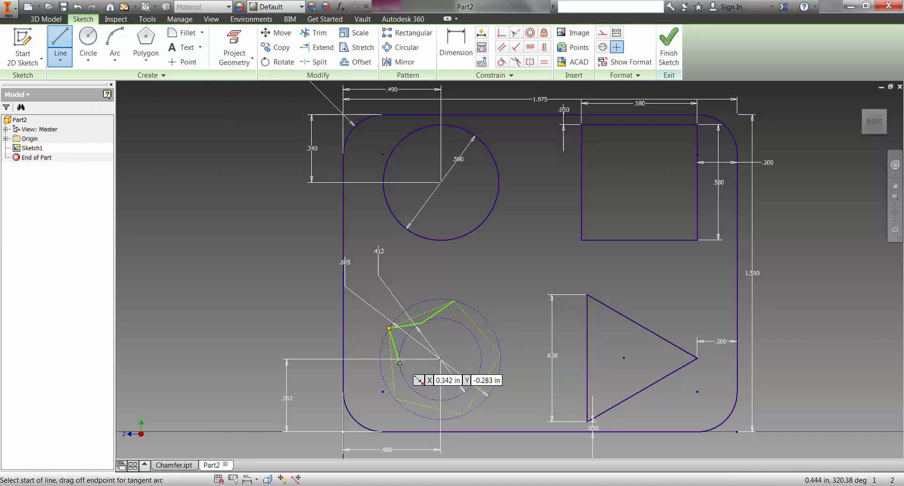
pyautogui.click(394, 398)
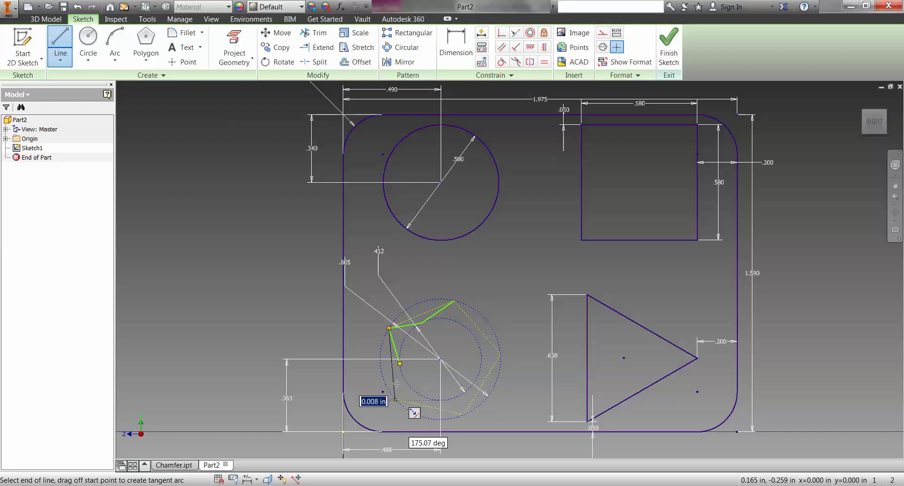
pyautogui.doubleClick(399, 363)
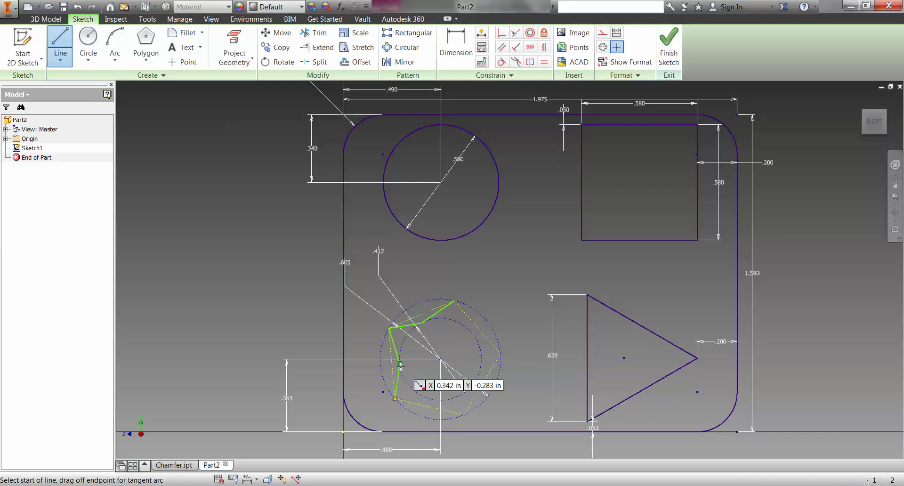
pyautogui.click(395, 398)
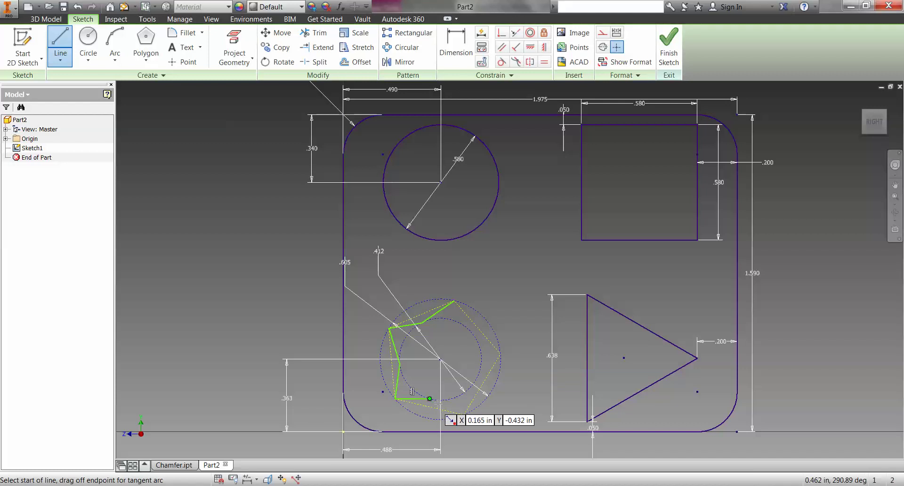
pyautogui.click(430, 398)
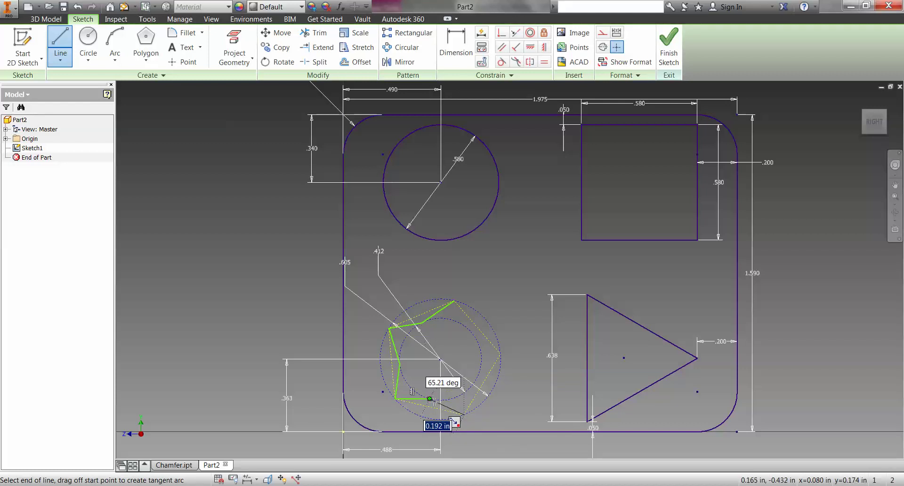
pyautogui.doubleClick(464, 414)
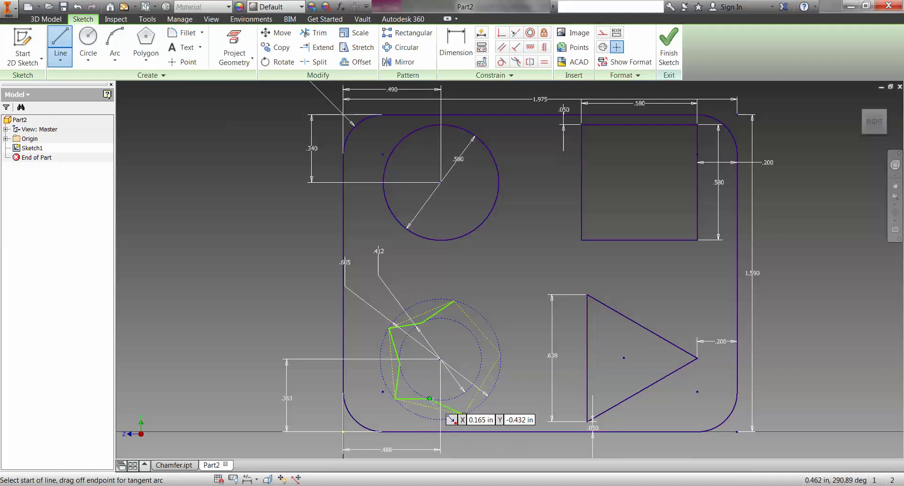
# Close the star with four edges from the lower-right vertex through the right vertex to the top vertex, with each notch on the inner circle
pyautogui.click(464, 414)
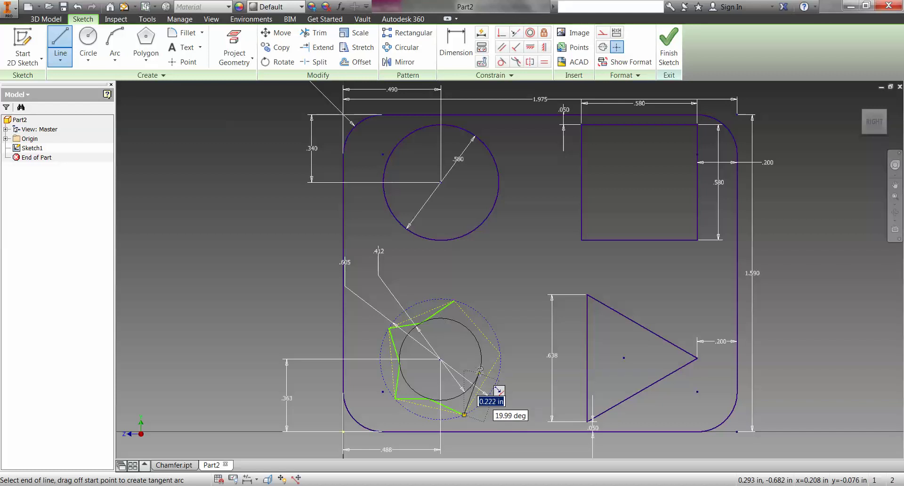
pyautogui.click(479, 371)
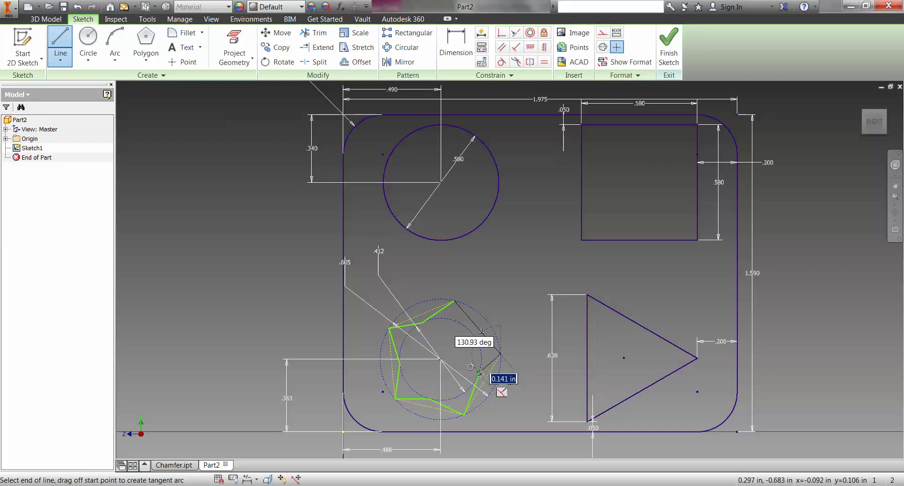
pyautogui.click(501, 353)
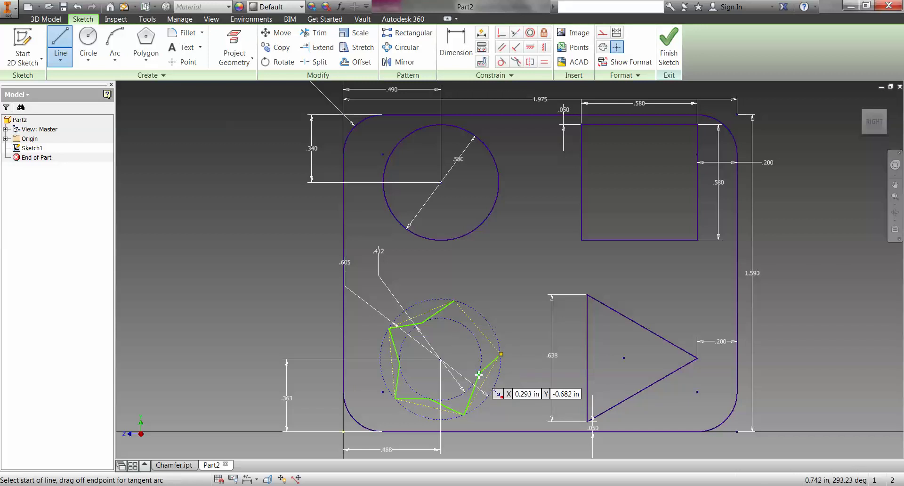
pyautogui.click(501, 353)
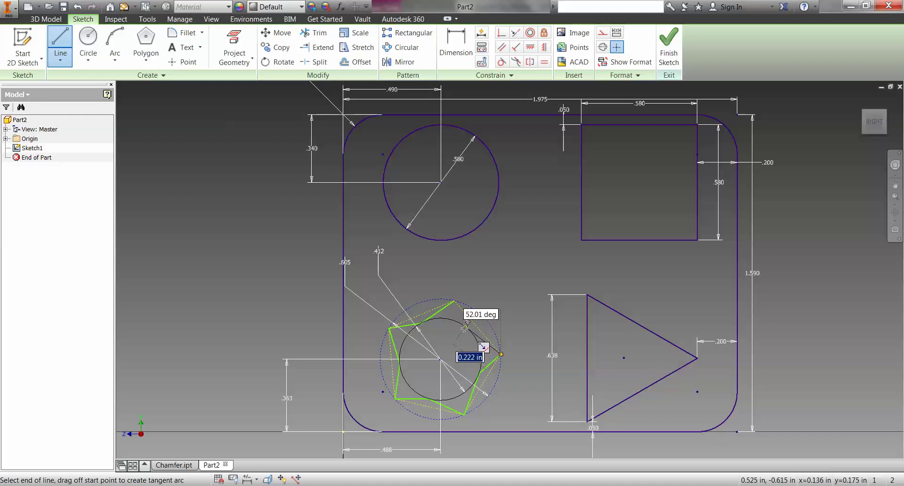
pyautogui.doubleClick(466, 327)
pyautogui.click(455, 302)
pyautogui.doubleClick(466, 328)
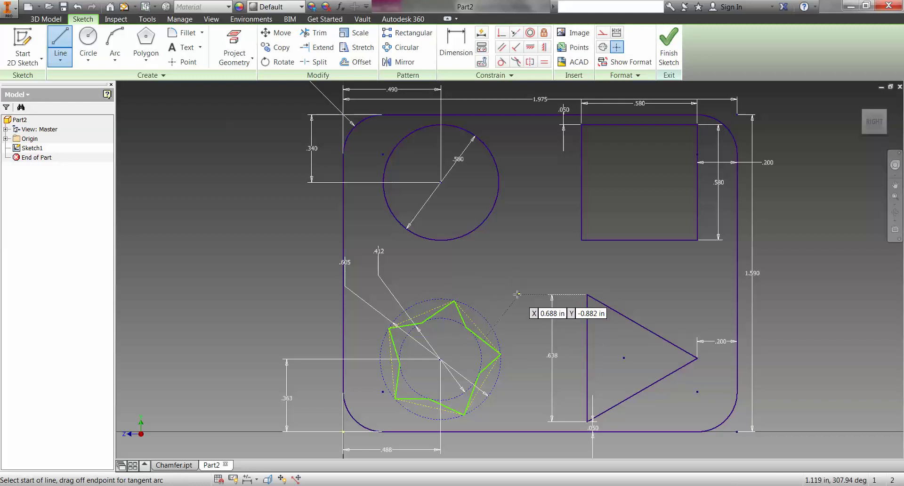
pyautogui.press('Escape')
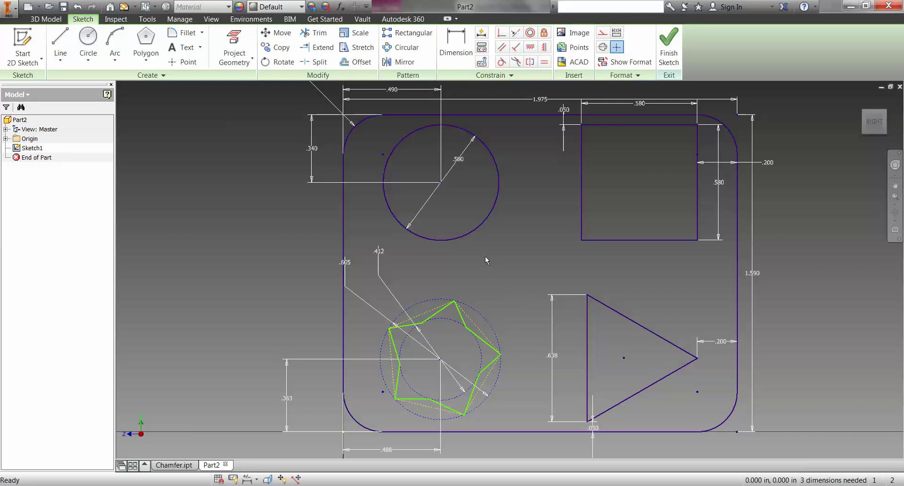
# Apply Equal constraints to the two edges at the star's upper-left notch and to the adjoining edge below the upper-left point
pyautogui.click(544, 63)
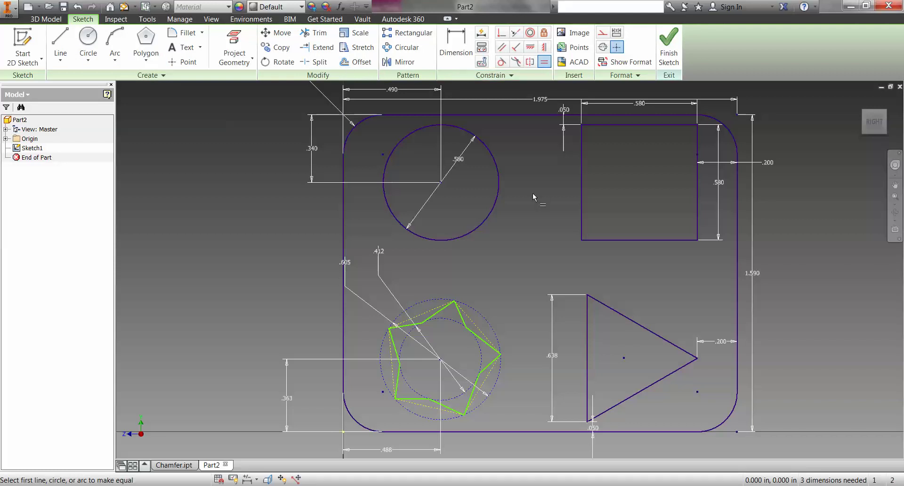
pyautogui.click(438, 315)
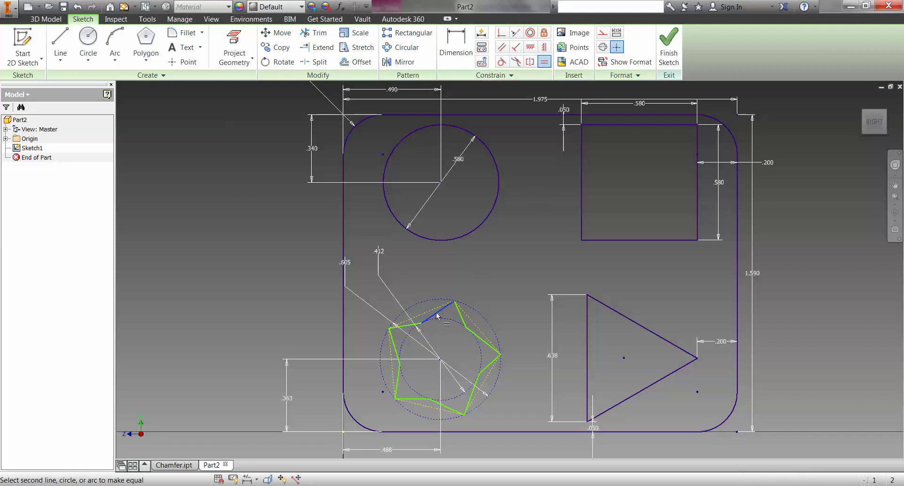
pyautogui.click(411, 326)
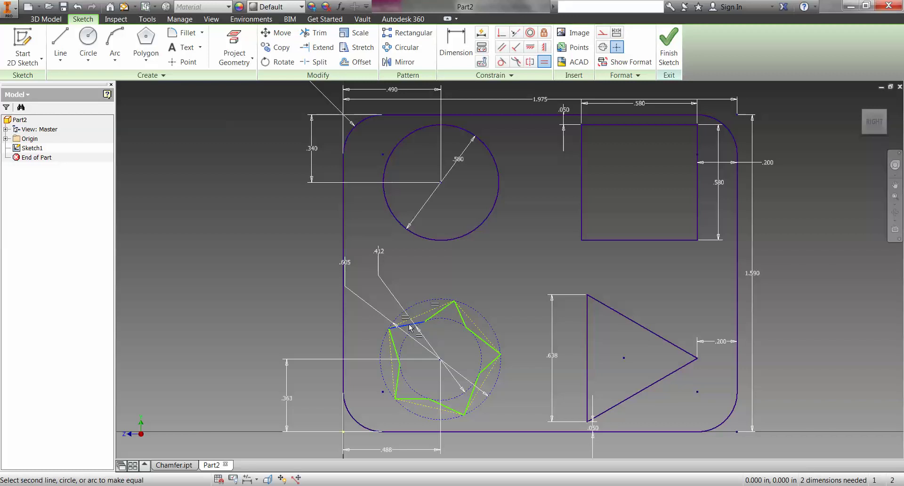
pyautogui.click(394, 346)
# Try to make the two edges meeting at the star's left notch equal in length
pyautogui.click(394, 346)
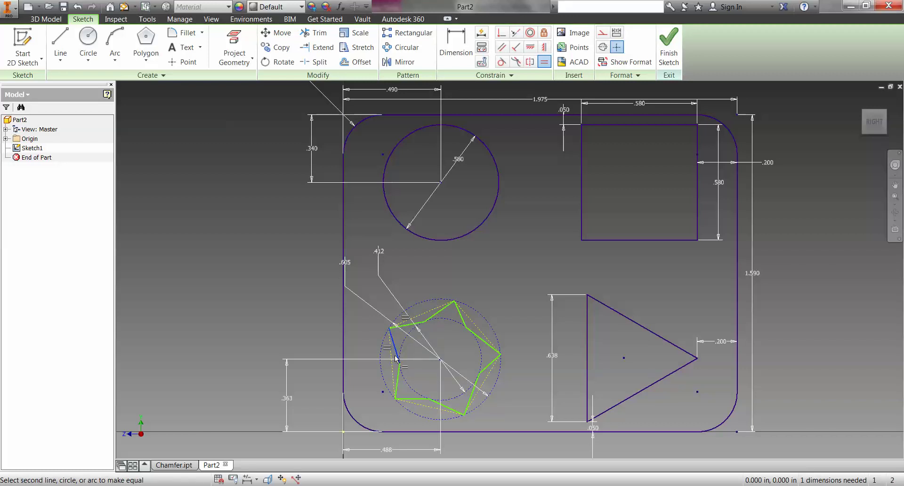
pyautogui.click(399, 379)
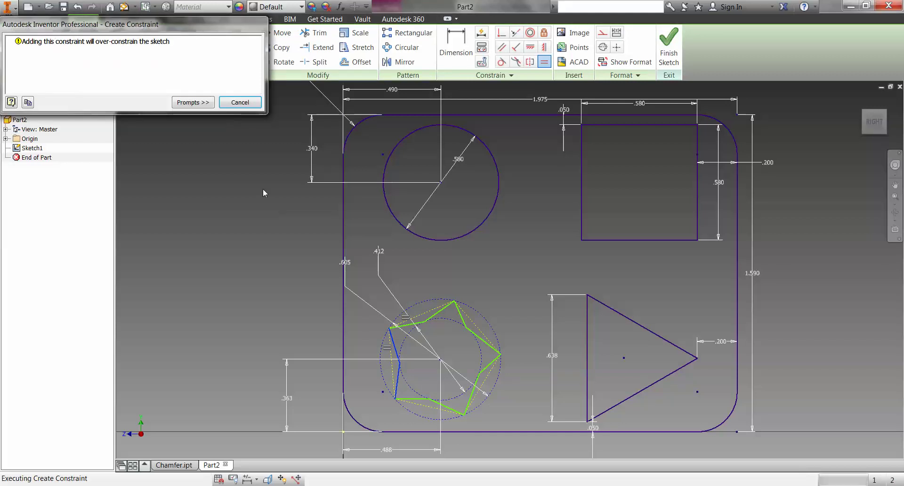
pyautogui.click(240, 102)
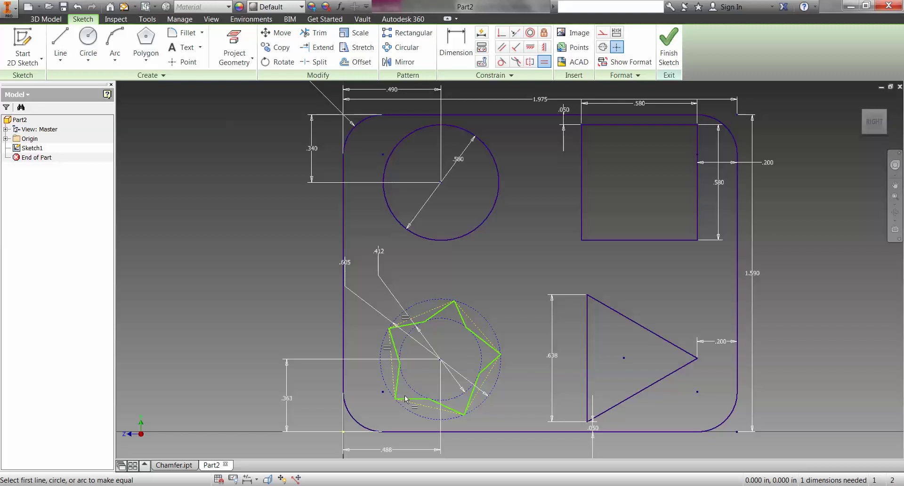
# Try to apply Equal constraints to the edge pairs at the star's upper-right and lower-right notches
pyautogui.click(544, 62)
pyautogui.click(464, 323)
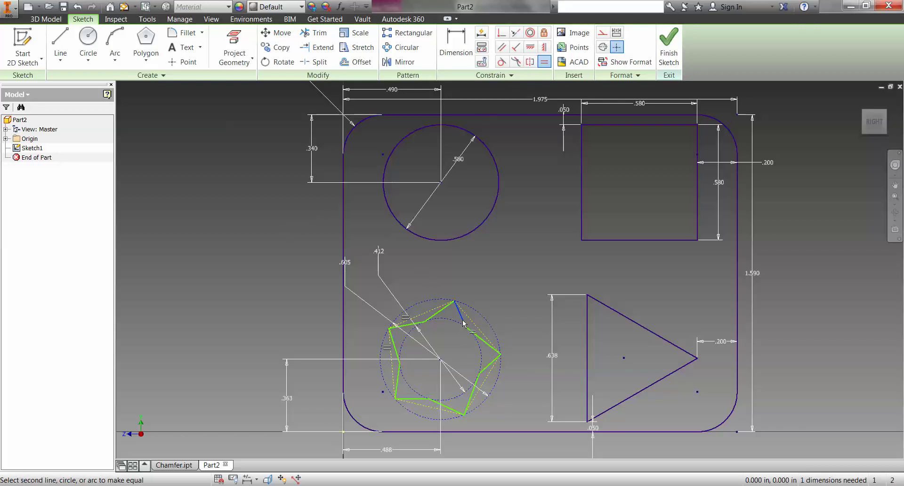
pyautogui.click(483, 344)
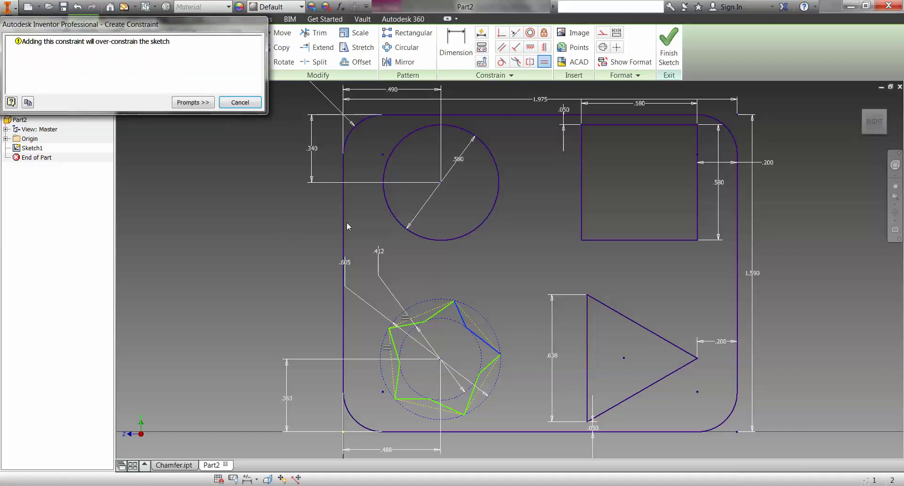
pyautogui.click(232, 105)
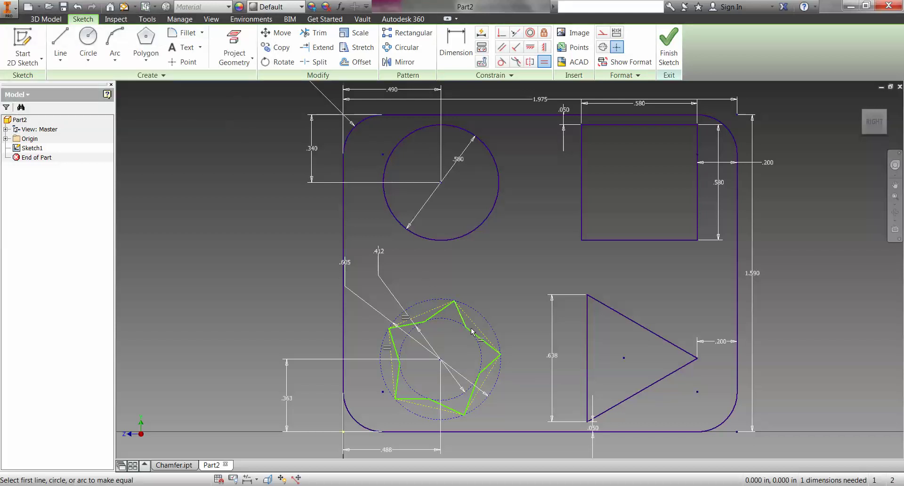
pyautogui.click(490, 369)
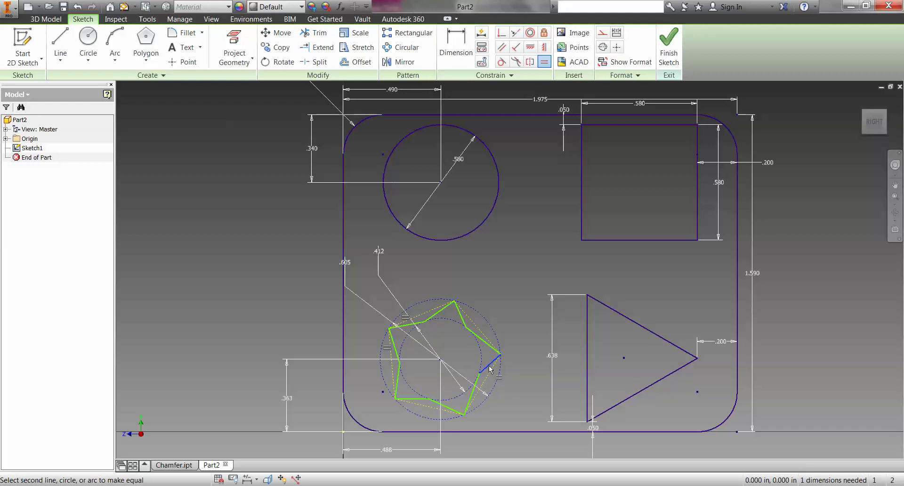
pyautogui.click(476, 384)
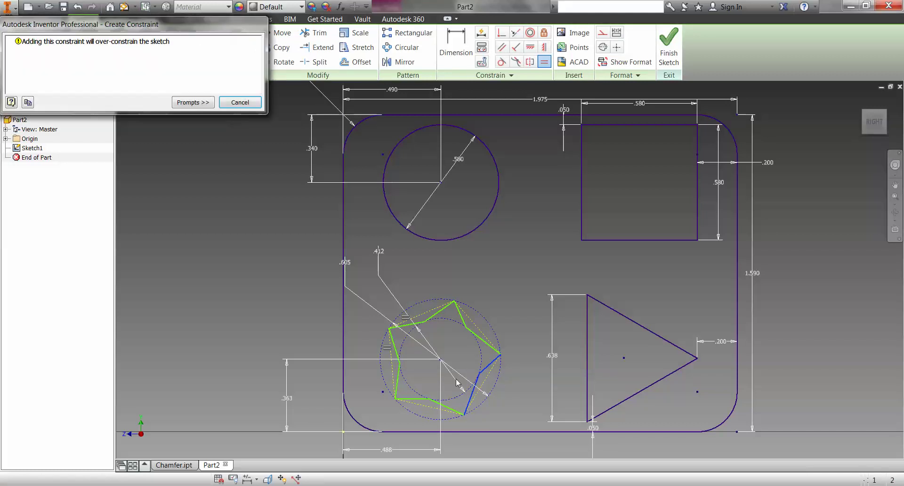
pyautogui.click(236, 102)
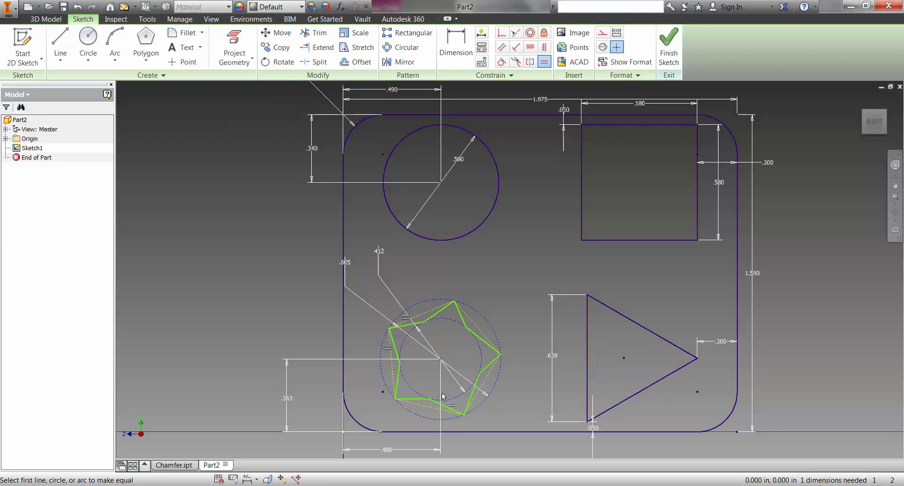
# Make the two edges meeting at the star's bottom notch equal in length and show all the sketch constraints
pyautogui.click(443, 409)
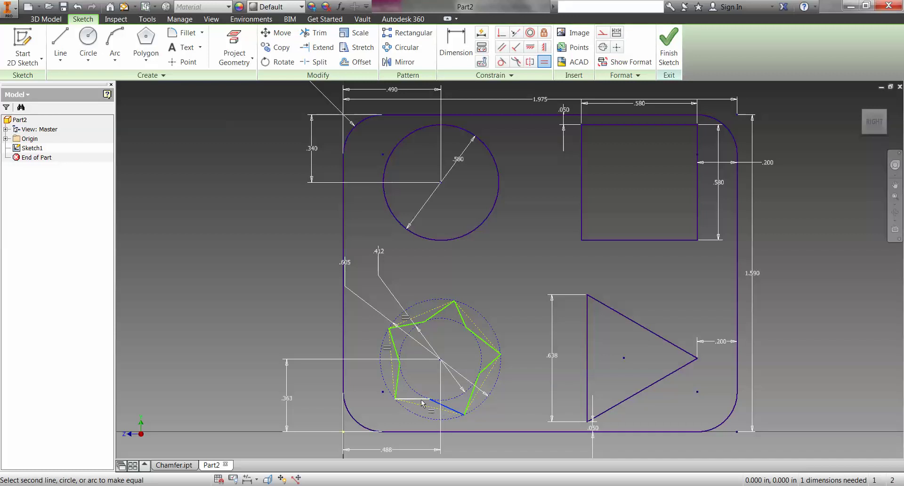
pyautogui.click(422, 401)
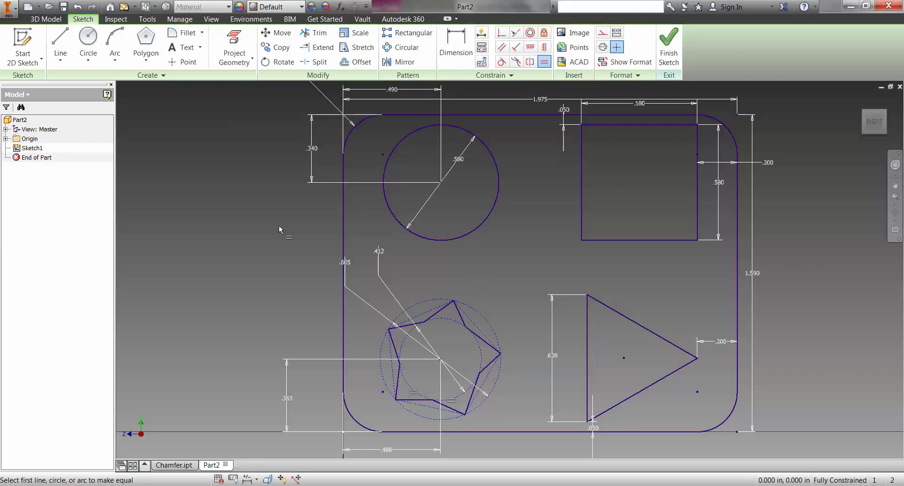
pyautogui.press('Escape')
pyautogui.rightClick(255, 267)
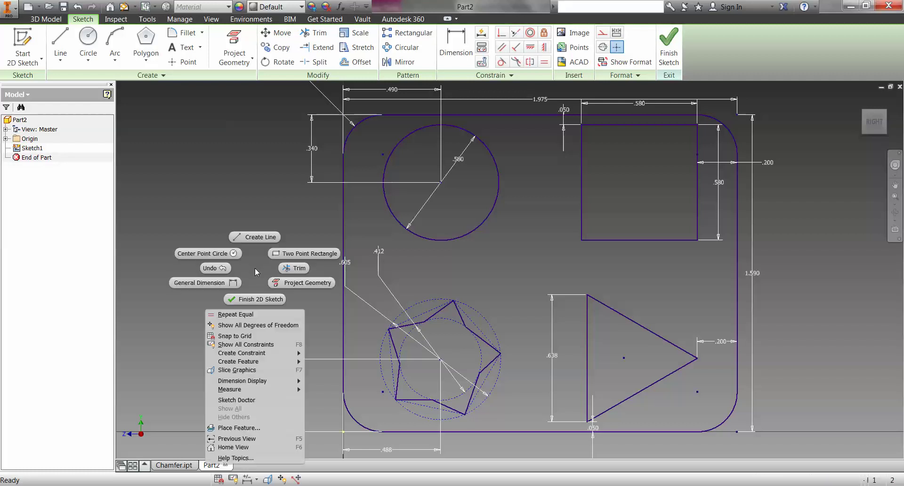
pyautogui.click(237, 349)
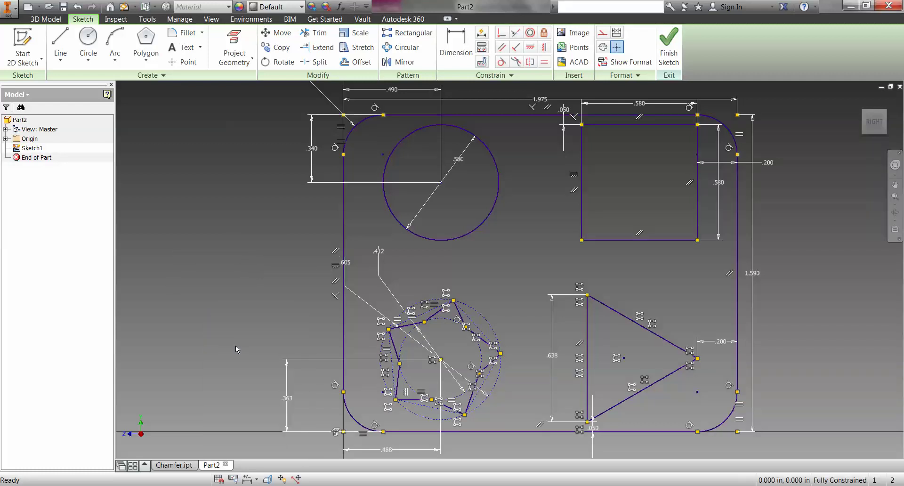
# Delete the two Tangent constraints tying the inner construction circle to the star's lower-right and upper-right edges
pyautogui.scroll(-3, 458, 354)
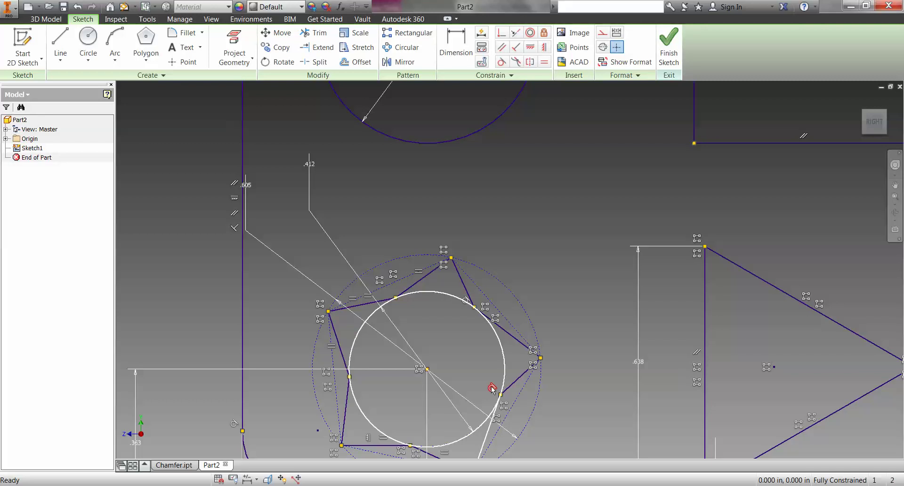
pyautogui.rightClick(492, 389)
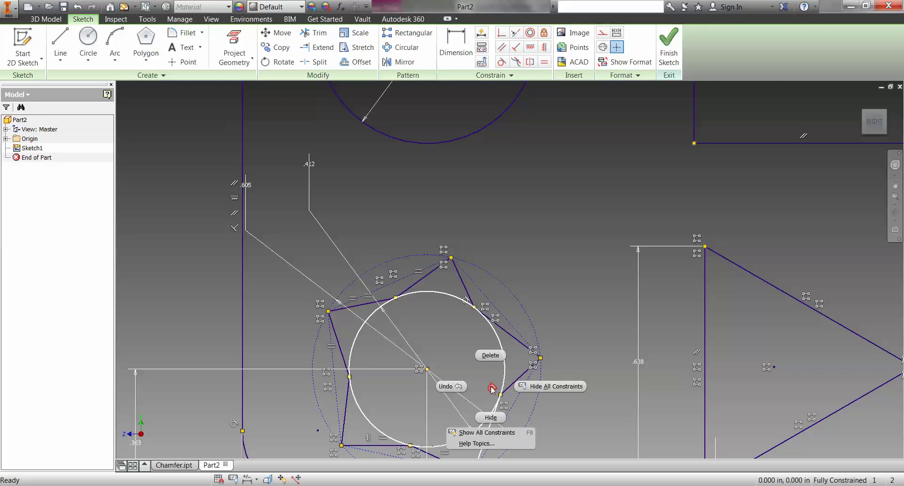
pyautogui.click(490, 356)
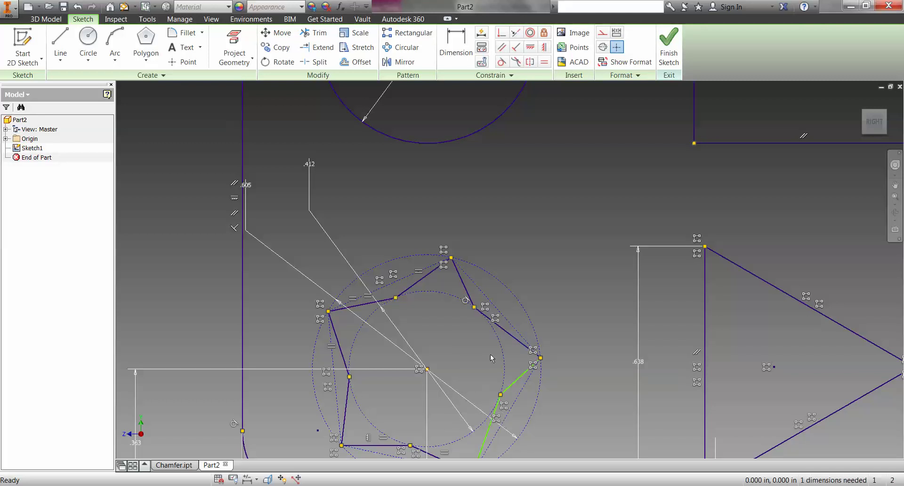
pyautogui.rightClick(465, 301)
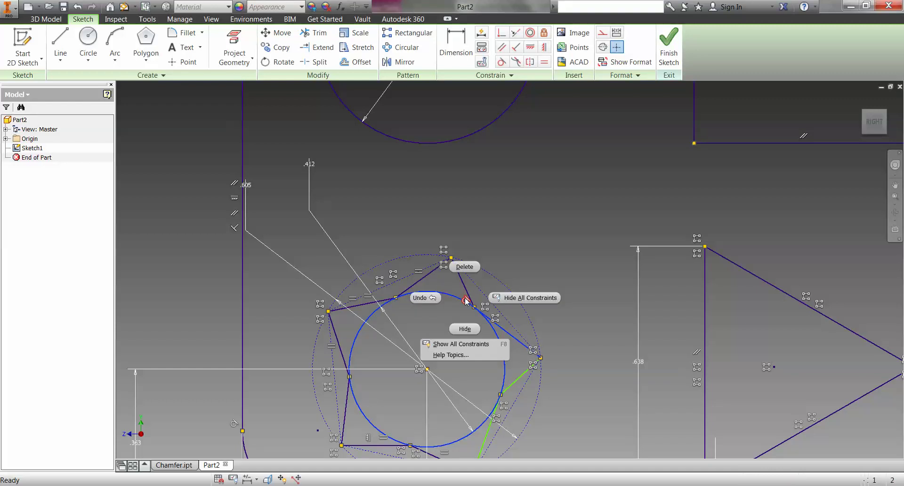
pyautogui.click(464, 267)
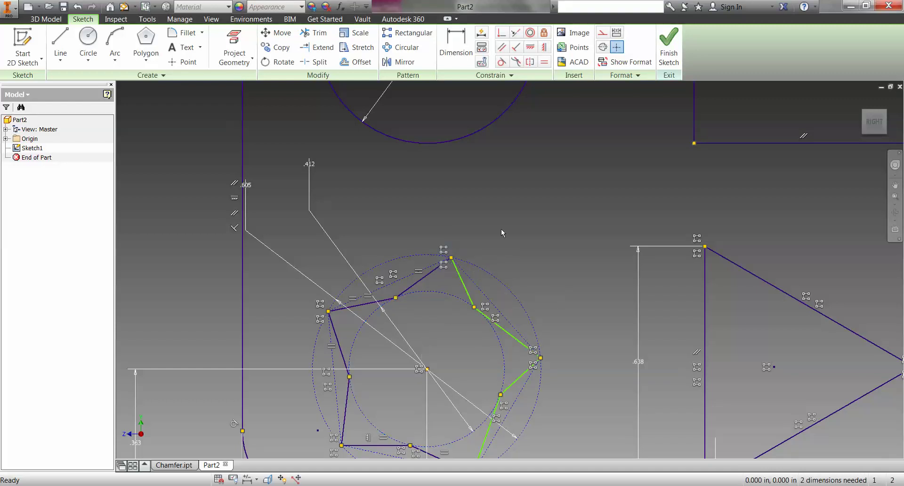
# Apply Equal constraints to the edge pairs meeting at the star's upper-right and lower-right notches
pyautogui.click(544, 62)
pyautogui.click(461, 279)
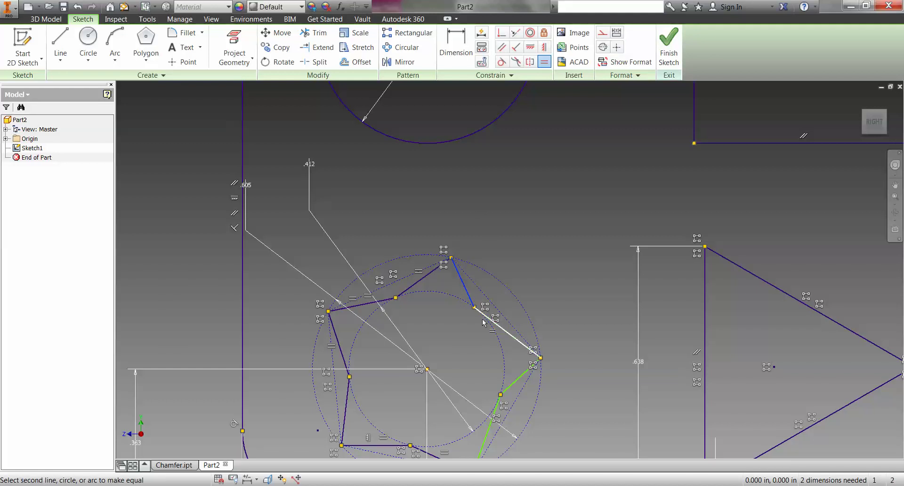
pyautogui.click(507, 333)
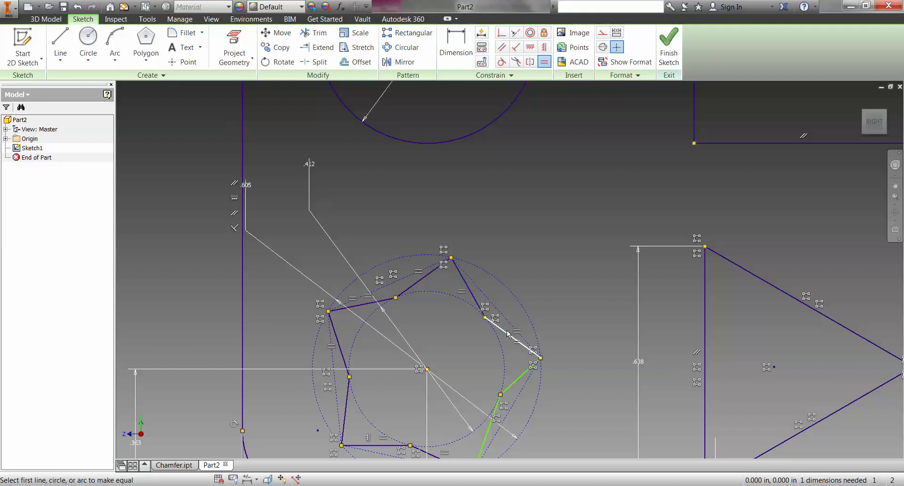
pyautogui.click(517, 379)
pyautogui.click(487, 430)
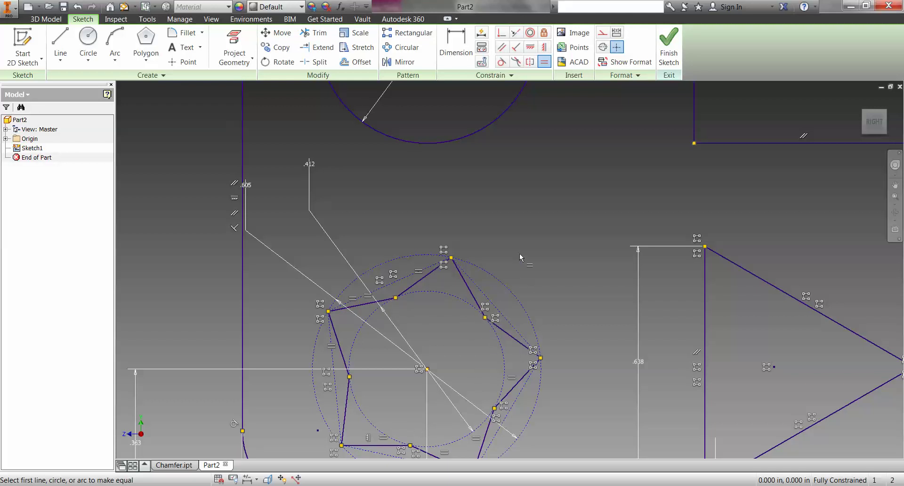
# Hide all the sketch constraints and finish the sketch
pyautogui.rightClick(515, 225)
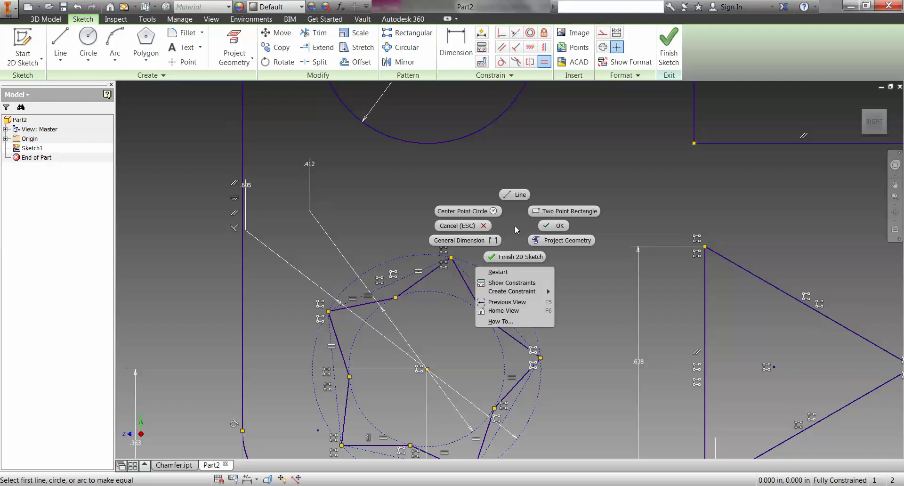
pyautogui.click(506, 283)
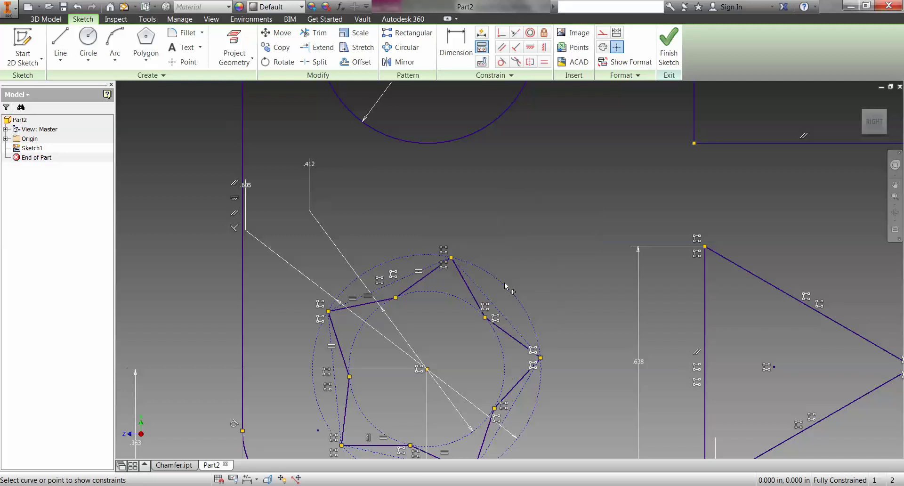
pyautogui.rightClick(508, 241)
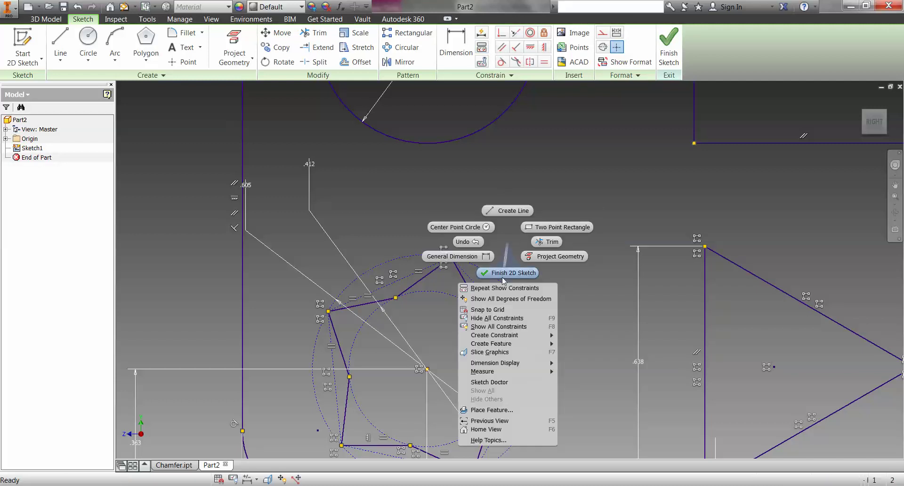
pyautogui.click(489, 318)
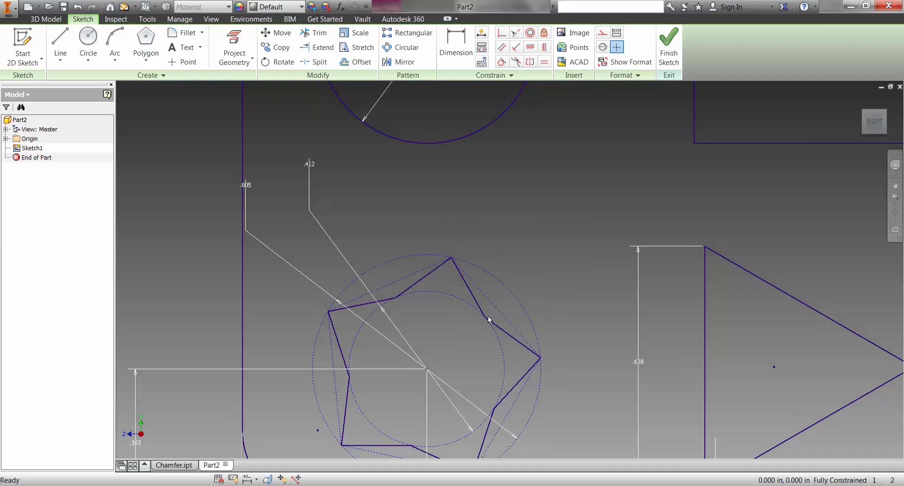
pyautogui.press('Home')
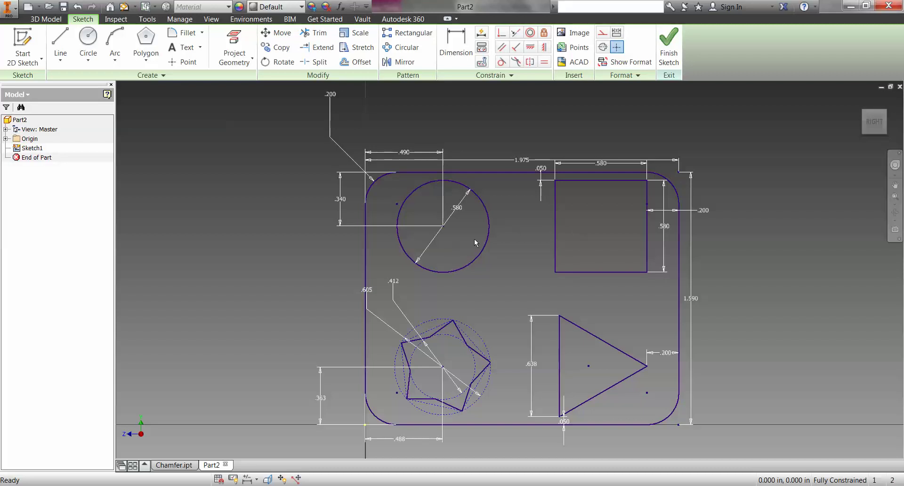
pyautogui.click(667, 41)
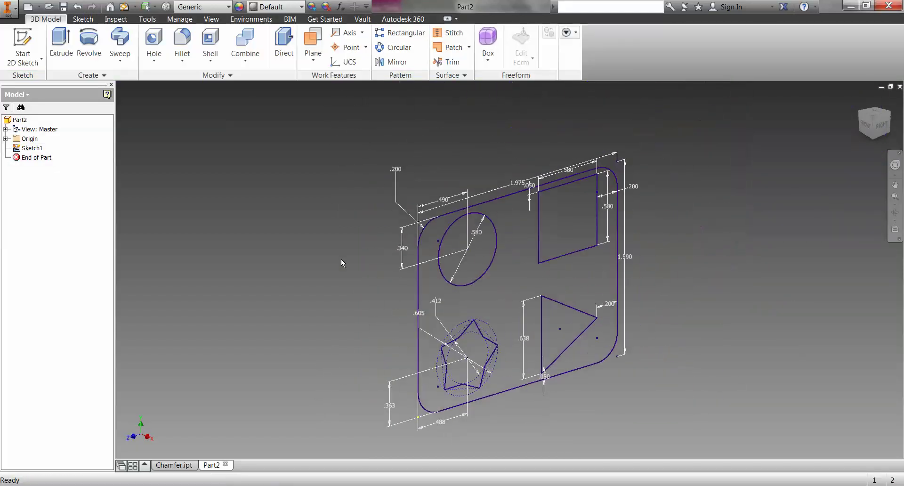
pyautogui.click(61, 46)
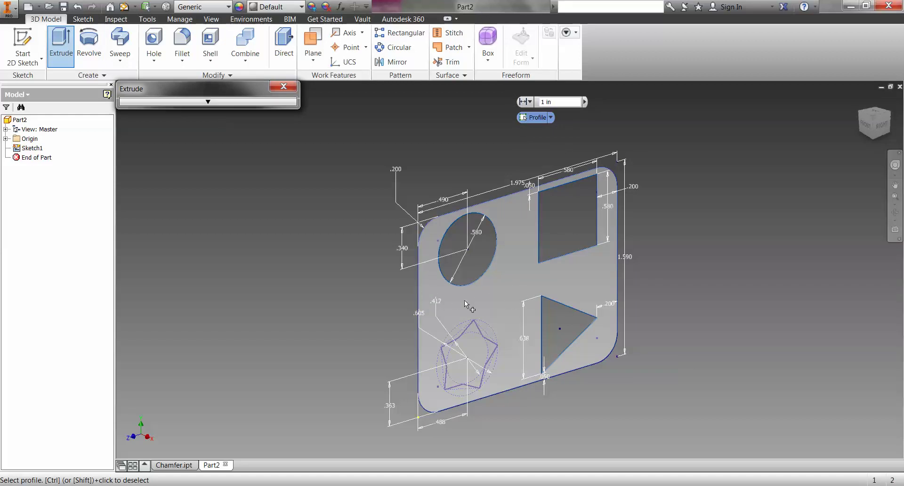
pyautogui.scroll(3, 464, 300)
pyautogui.scroll(-1, 464, 300)
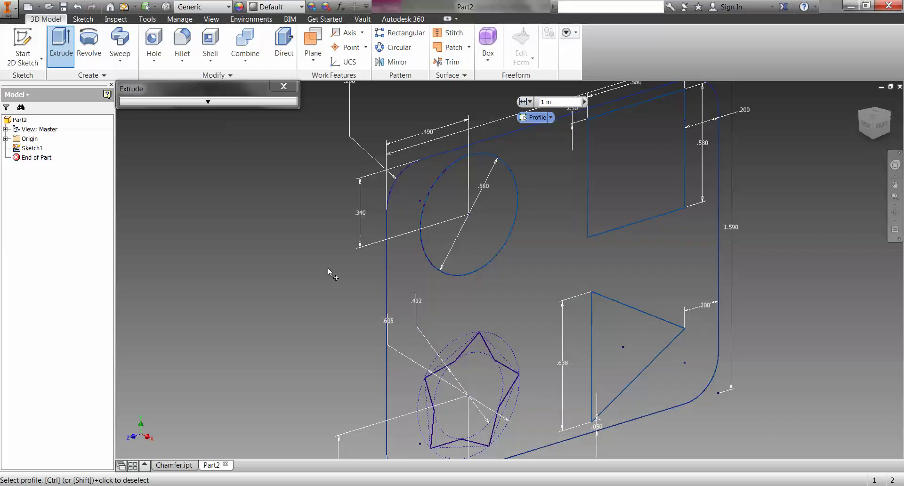
pyautogui.click(283, 87)
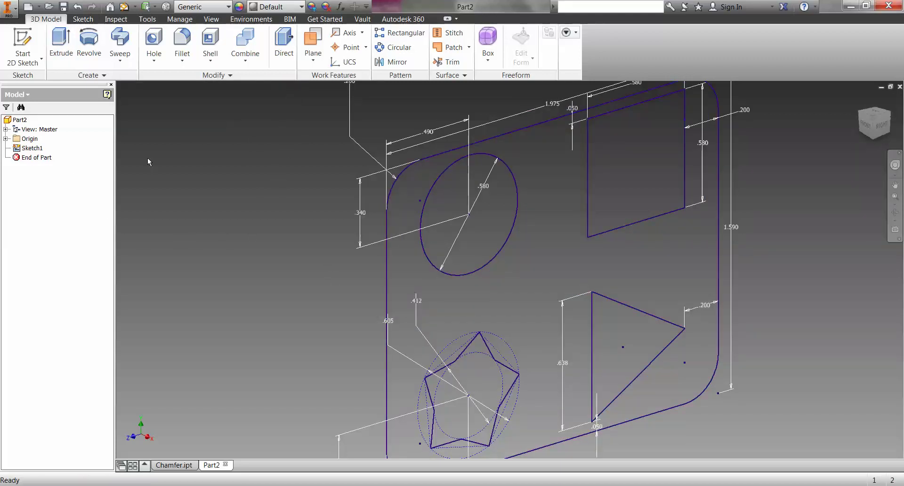
# Reopen Sketch1 for editing and show all of its constraints around the star
pyautogui.click(32, 148)
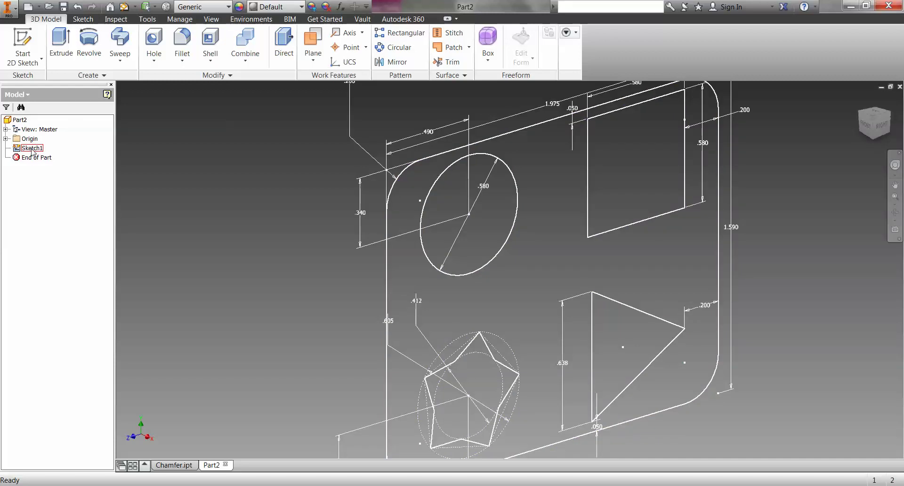
pyautogui.doubleClick(32, 148)
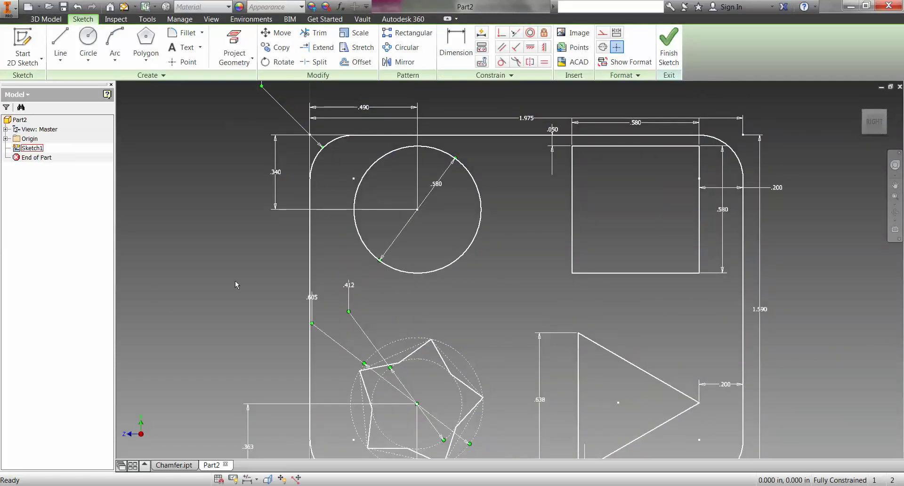
pyautogui.scroll(3, 235, 285)
pyautogui.scroll(-5, 237, 287)
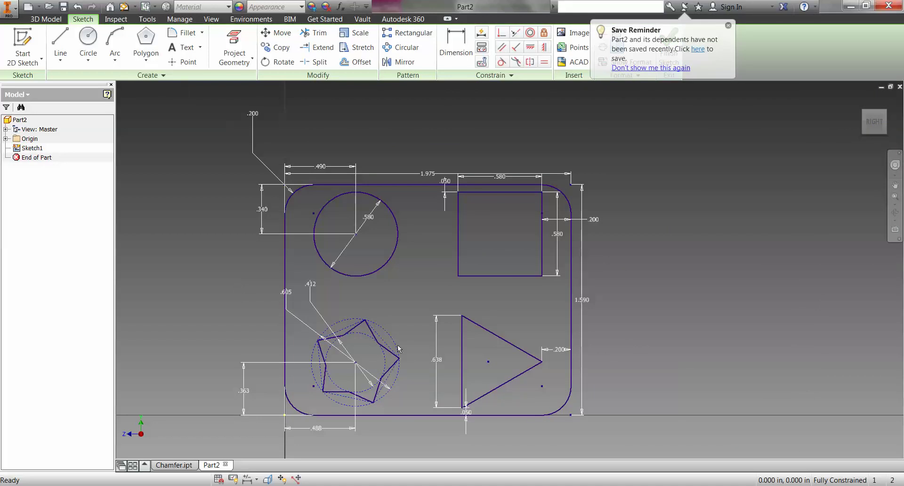
pyautogui.rightClick(400, 328)
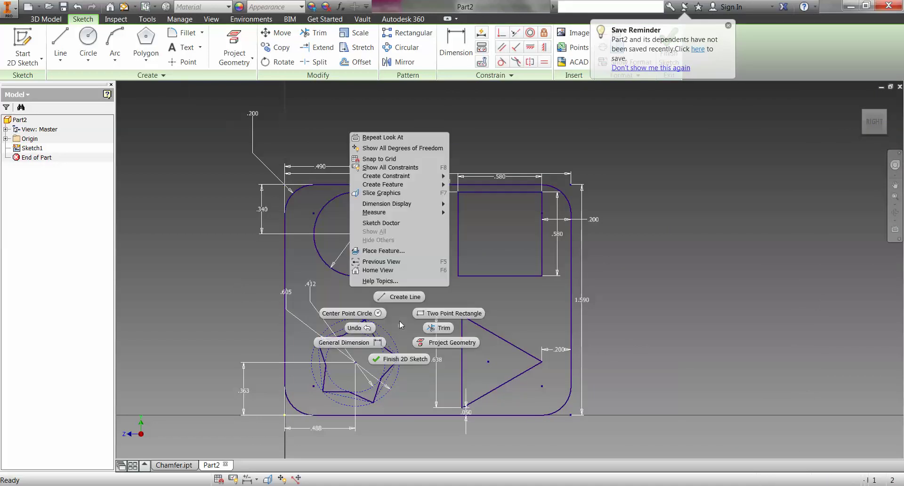
pyautogui.click(390, 167)
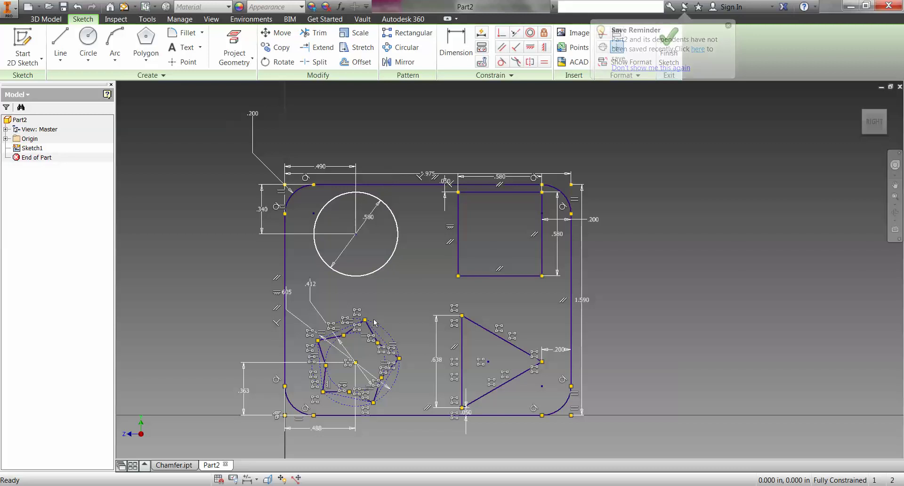
pyautogui.scroll(5, 372, 341)
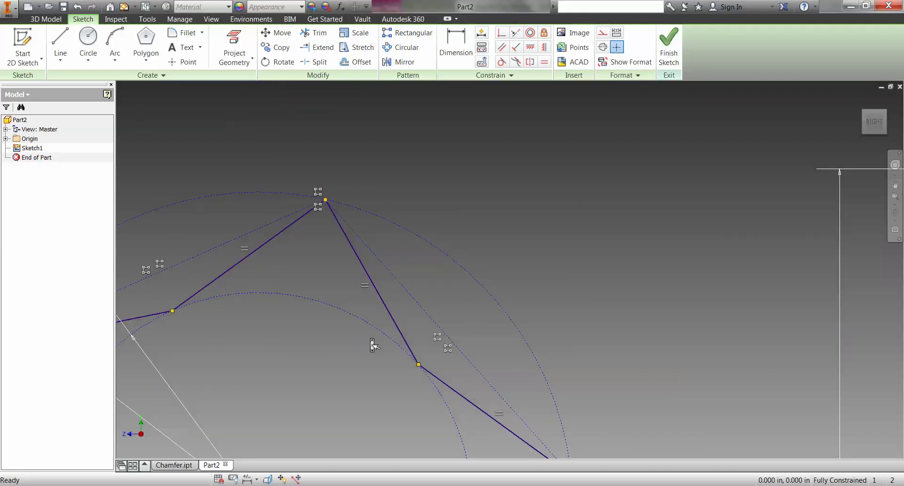
pyautogui.scroll(-2, 373, 345)
pyautogui.moveTo(351, 365)
pyautogui.mouseDown(button='middle')
pyautogui.moveTo(360, 286)
pyautogui.moveTo(409, 188)
pyautogui.mouseUp(button='middle')
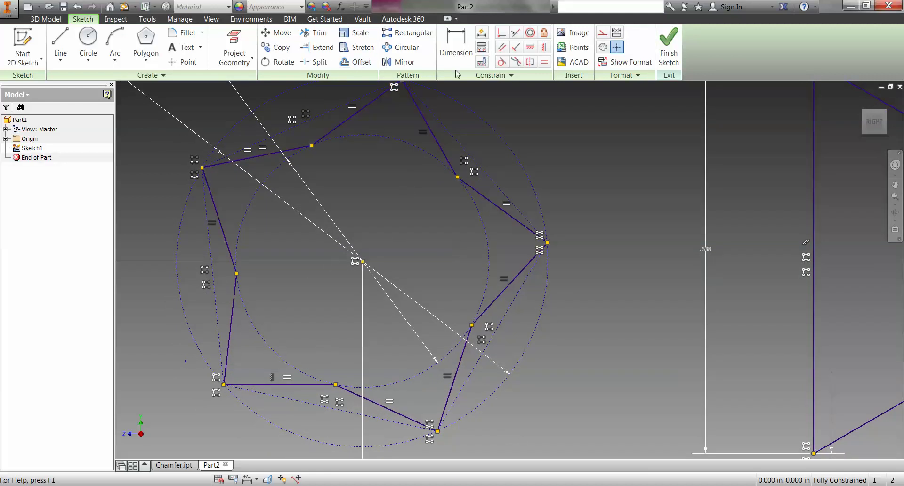
# Try to apply Equal constraints to the edge pairs at the star's left notch and lower-left point
pyautogui.click(544, 62)
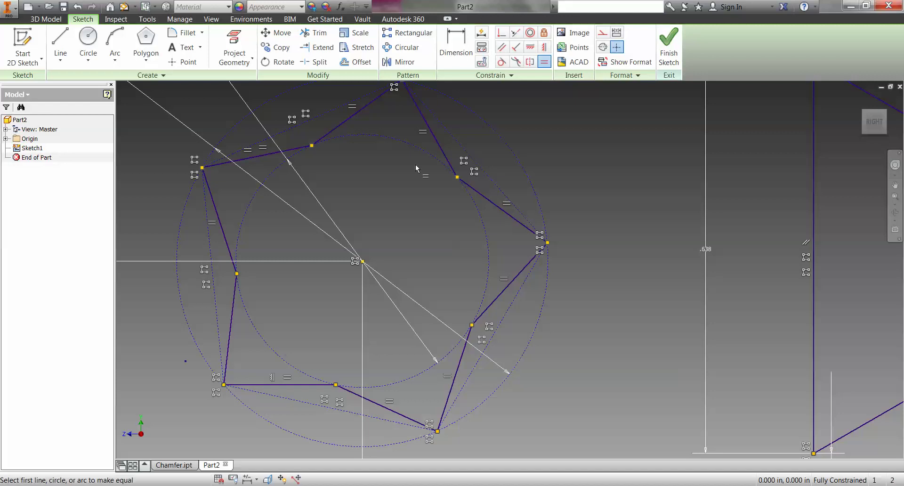
pyautogui.click(233, 311)
pyautogui.click(227, 248)
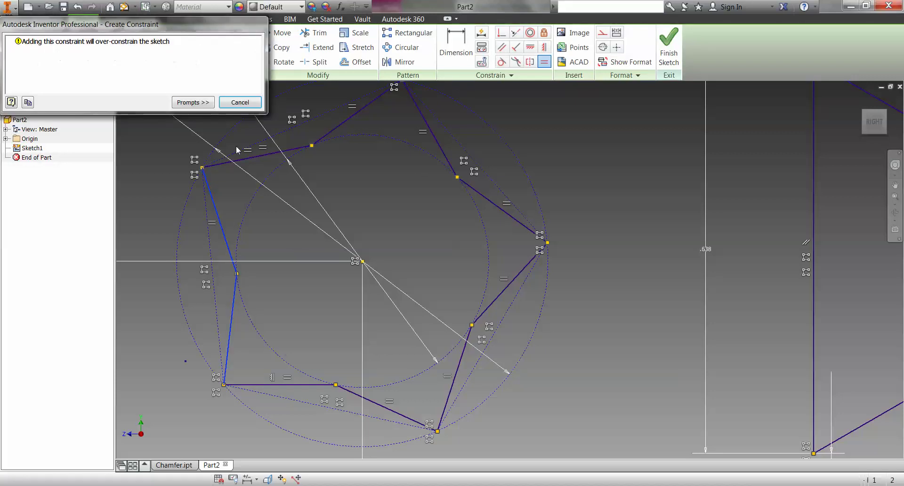
pyautogui.click(240, 103)
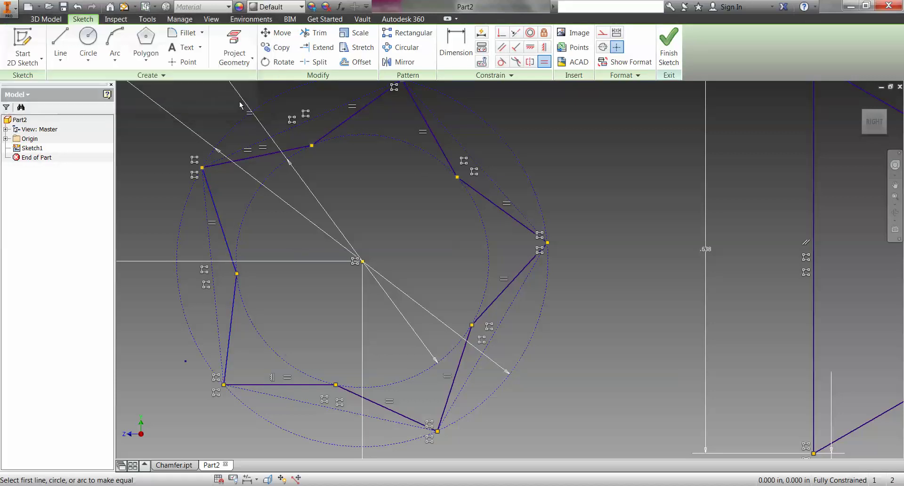
pyautogui.click(254, 385)
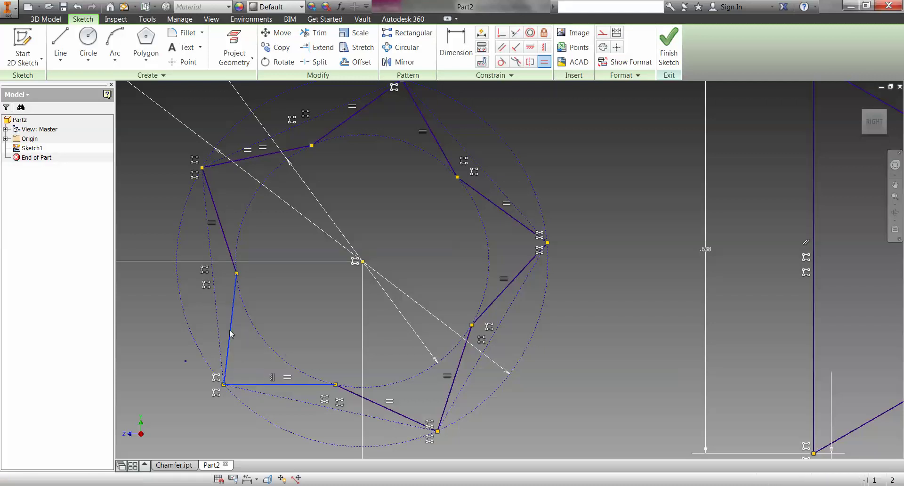
pyautogui.click(230, 332)
pyautogui.click(238, 103)
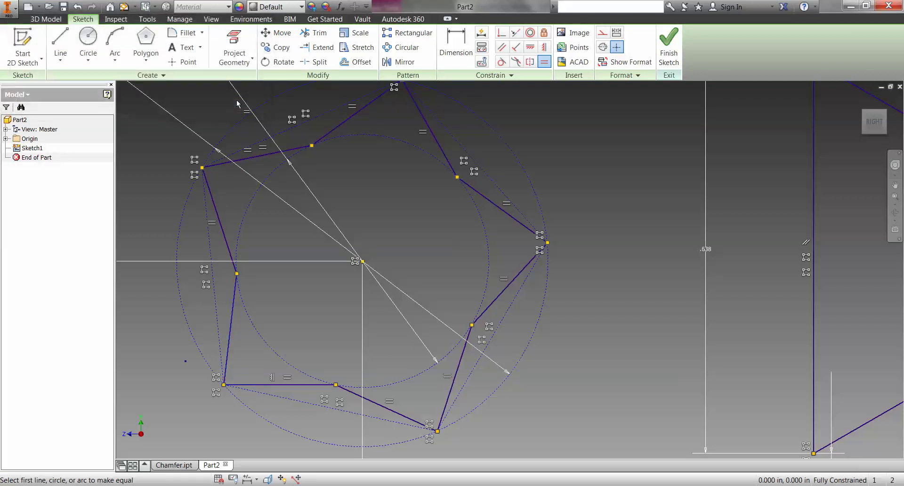
# Try to apply a Coincident constraint between the two star edges meeting at the upper-right notch
pyautogui.click(502, 32)
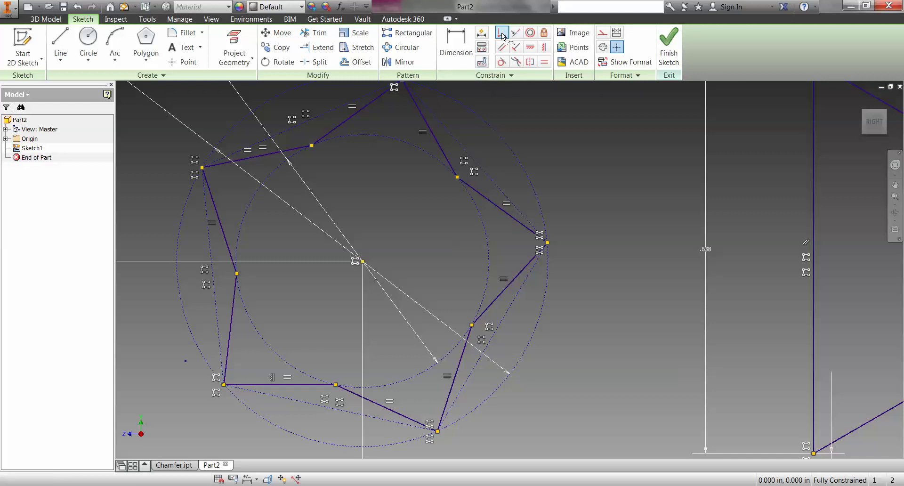
pyautogui.click(456, 175)
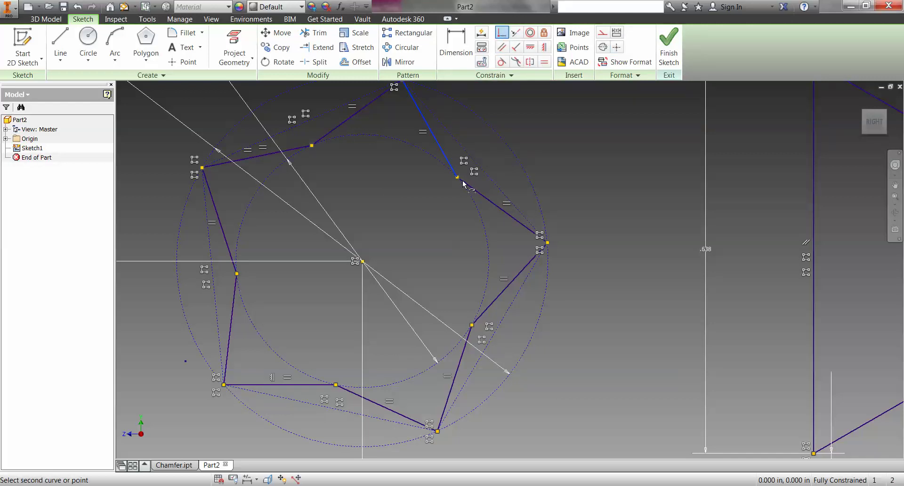
pyautogui.click(460, 179)
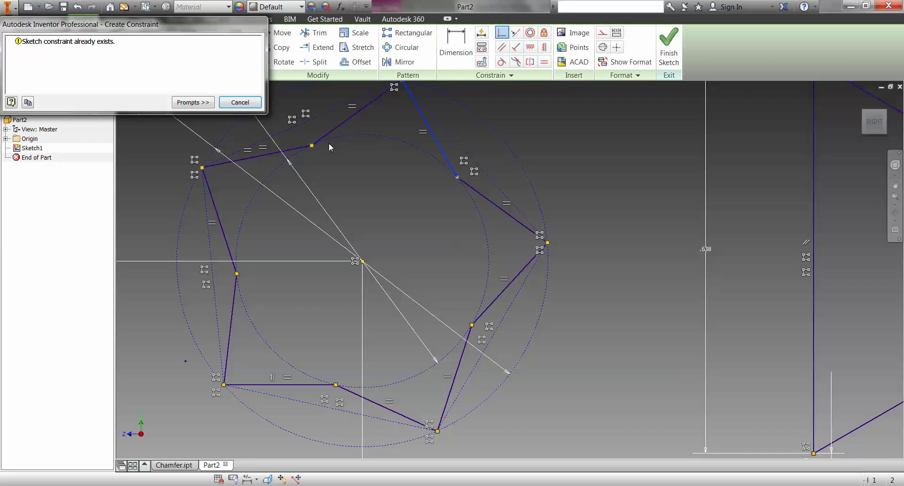
pyautogui.click(224, 104)
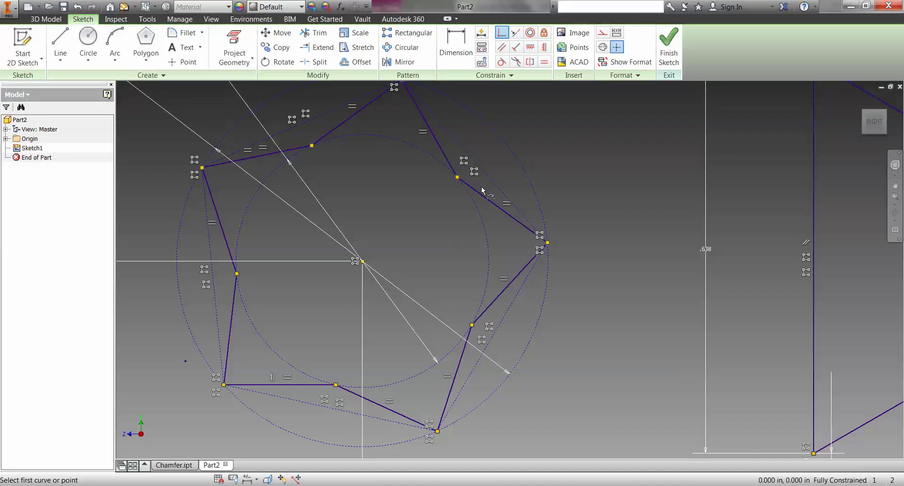
pyautogui.click(458, 180)
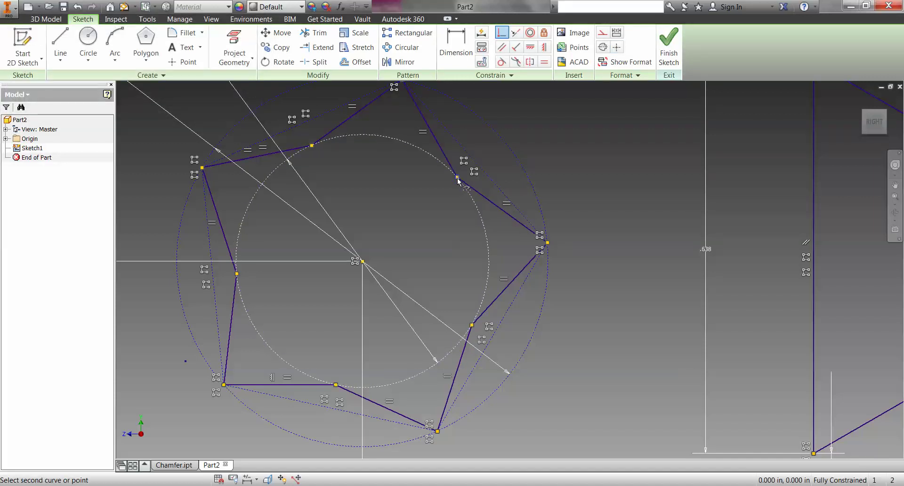
pyautogui.click(457, 180)
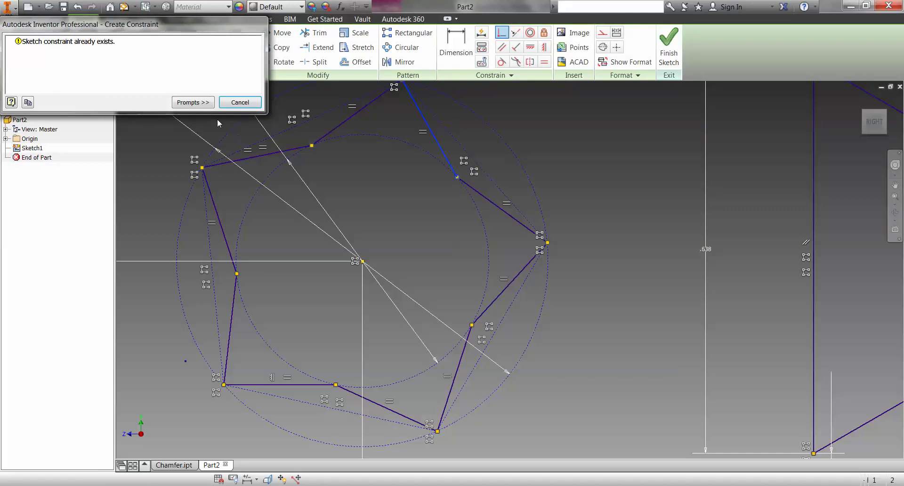
pyautogui.click(240, 102)
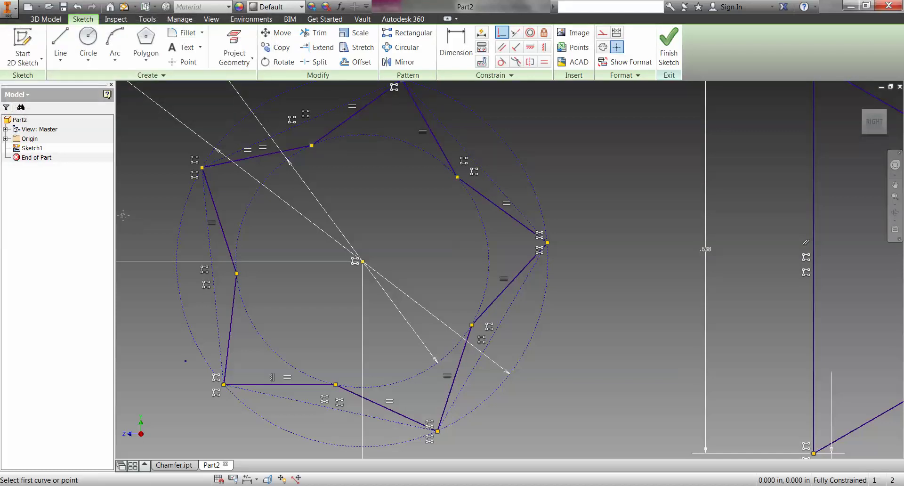
# Delete the inner construction circle running through the star's notches
pyautogui.press('Home')
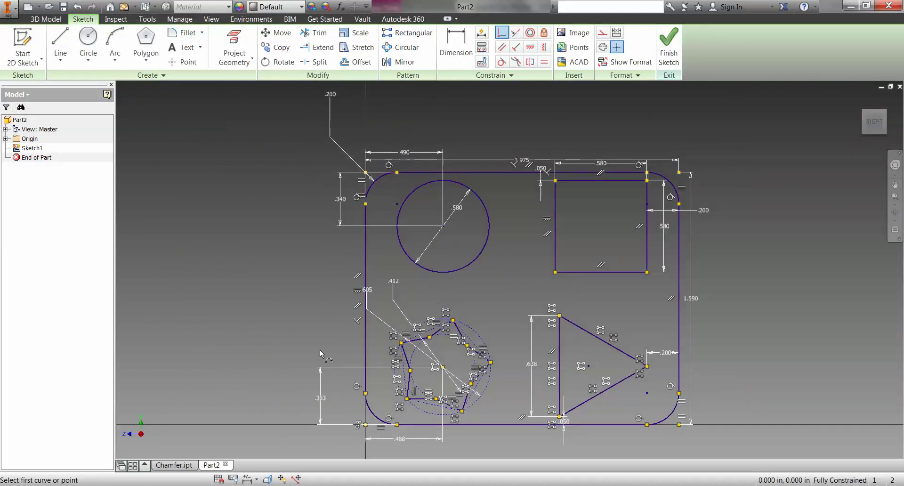
pyautogui.scroll(3, 320, 349)
pyautogui.moveTo(354, 362); pyautogui.dragTo(253, 278, button='middle')
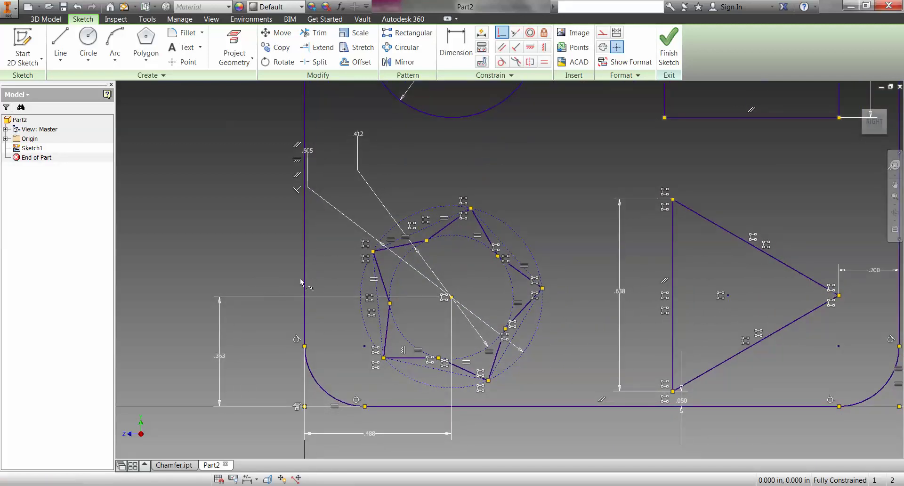
pyautogui.scroll(-4, 338, 280)
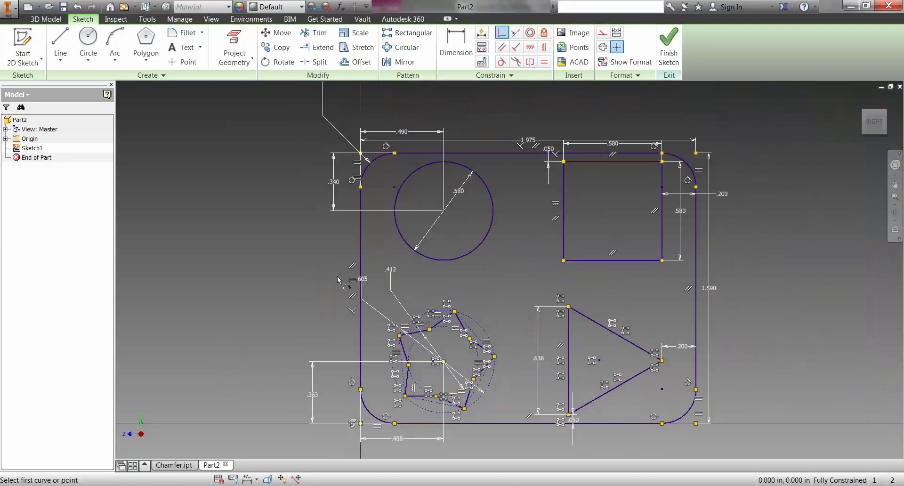
pyautogui.scroll(4, 347, 325)
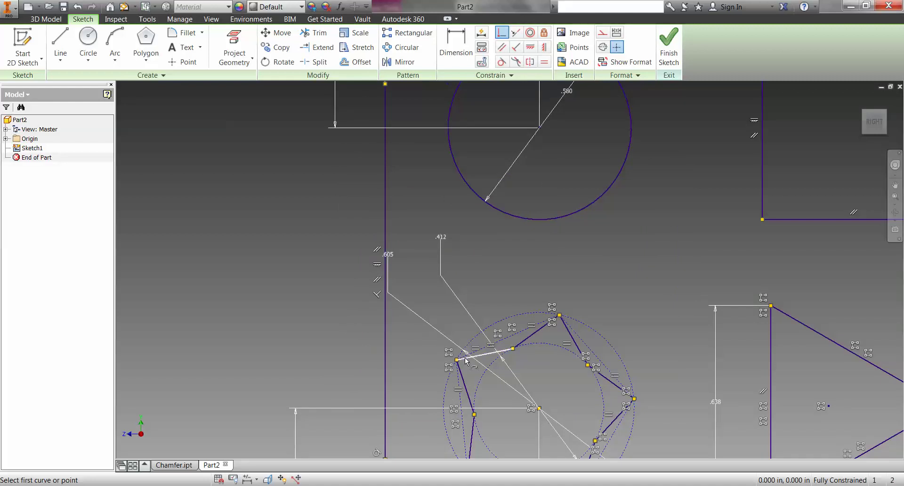
pyautogui.moveTo(464, 360)
pyautogui.mouseDown(button='middle')
pyautogui.moveTo(372, 268)
pyautogui.moveTo(400, 272)
pyautogui.mouseUp(button='middle')
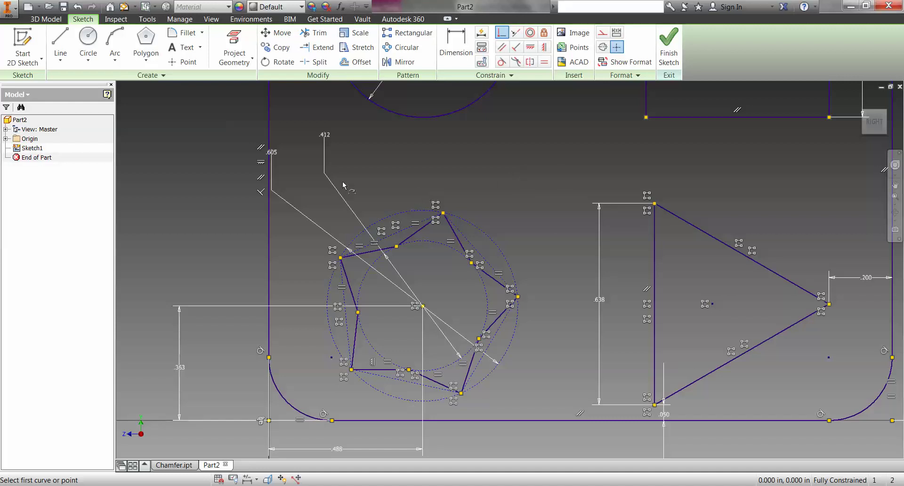
pyautogui.press('Escape')
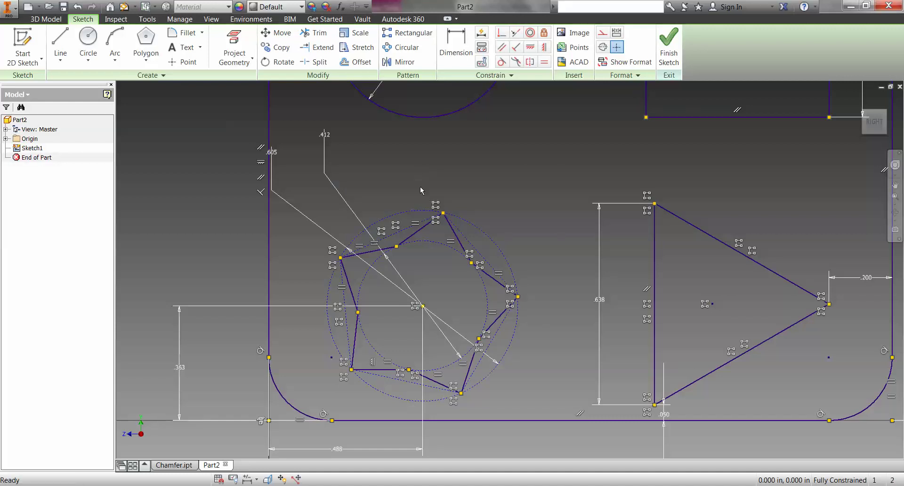
pyautogui.click(433, 243)
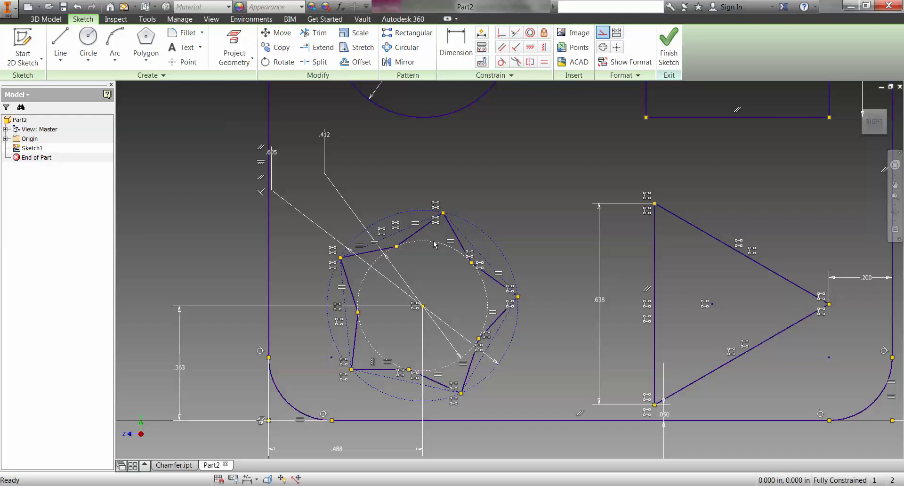
pyautogui.press('Delete')
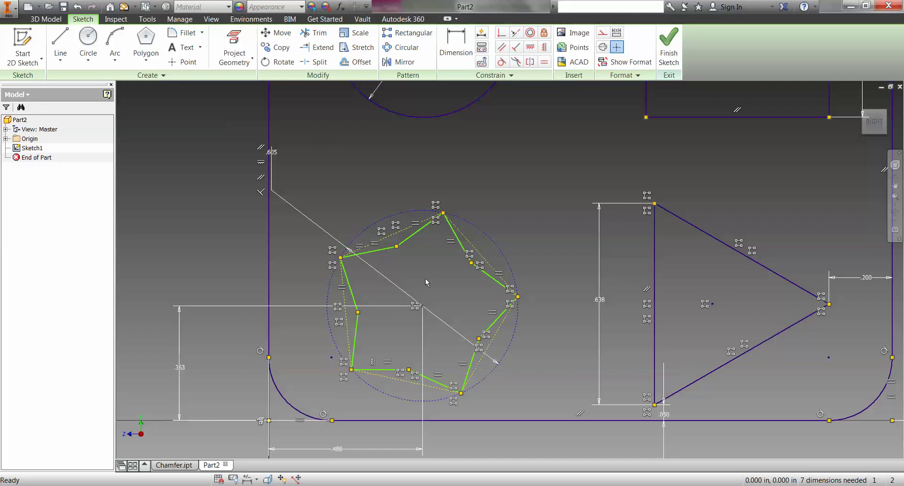
pyautogui.click(669, 53)
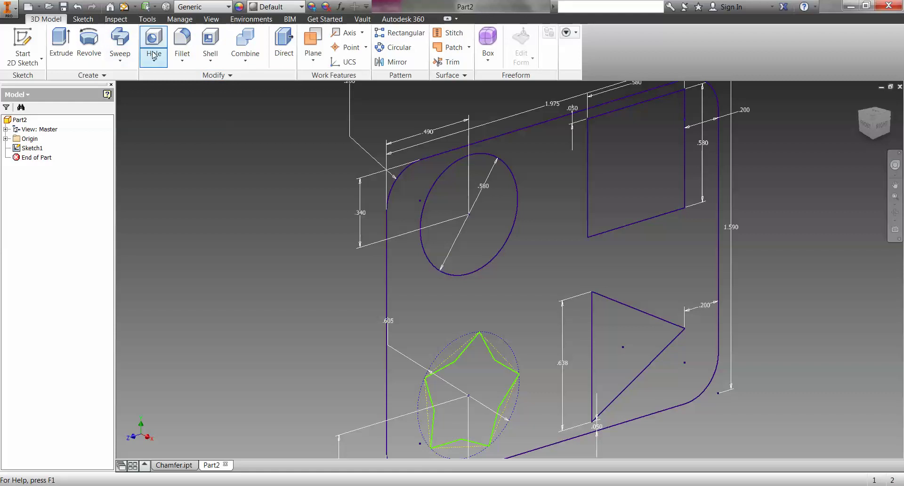
pyautogui.click(62, 45)
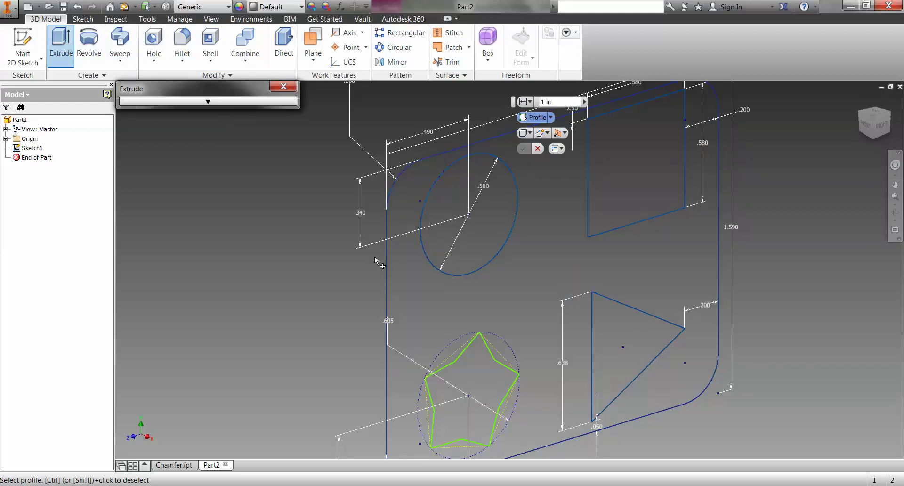
pyautogui.press('Escape')
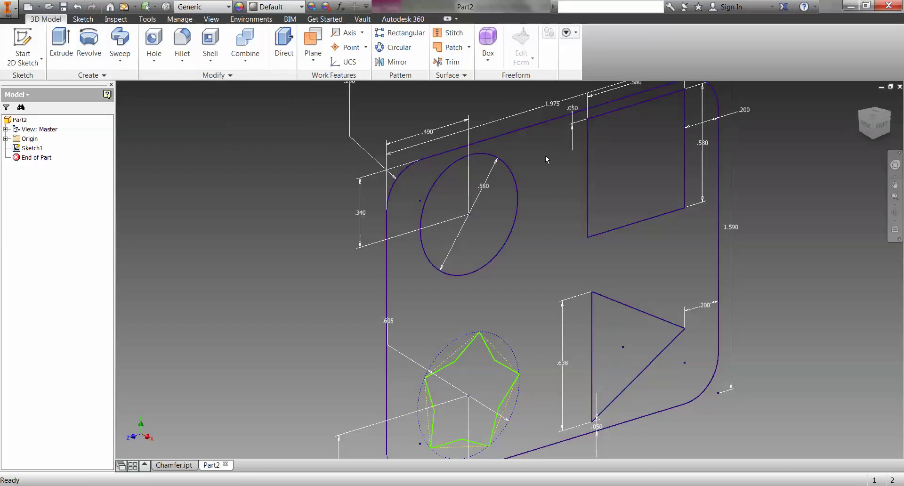
pyautogui.doubleClick(29, 148)
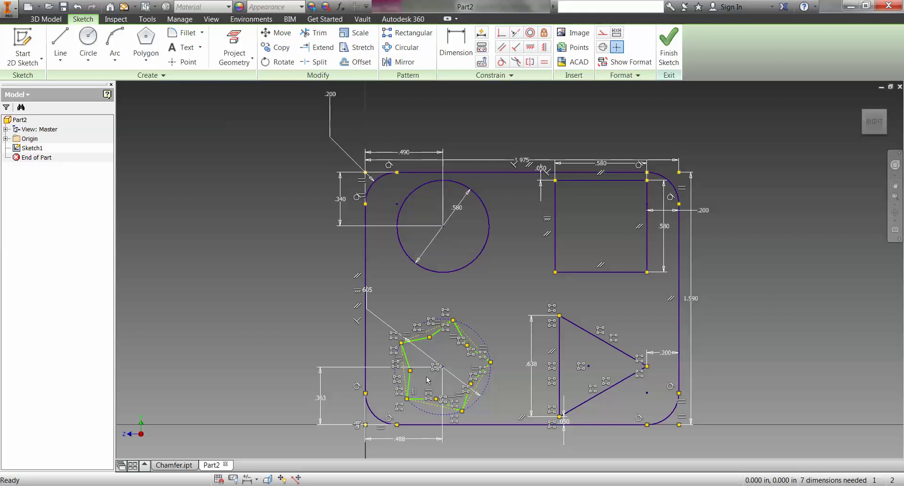
# Delete the Equal constraints on the star's edge pairs meeting at the upper-left notch and the upper-left point
pyautogui.scroll(-5, 428, 380)
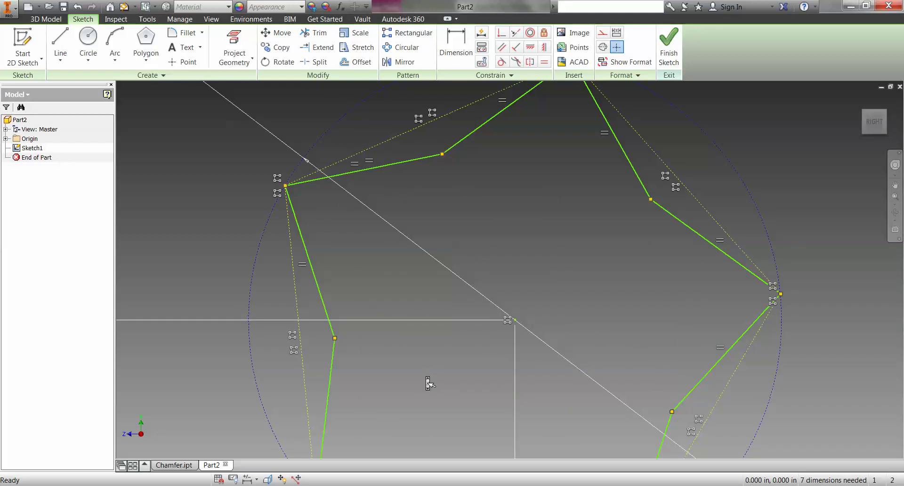
pyautogui.scroll(3, 428, 382)
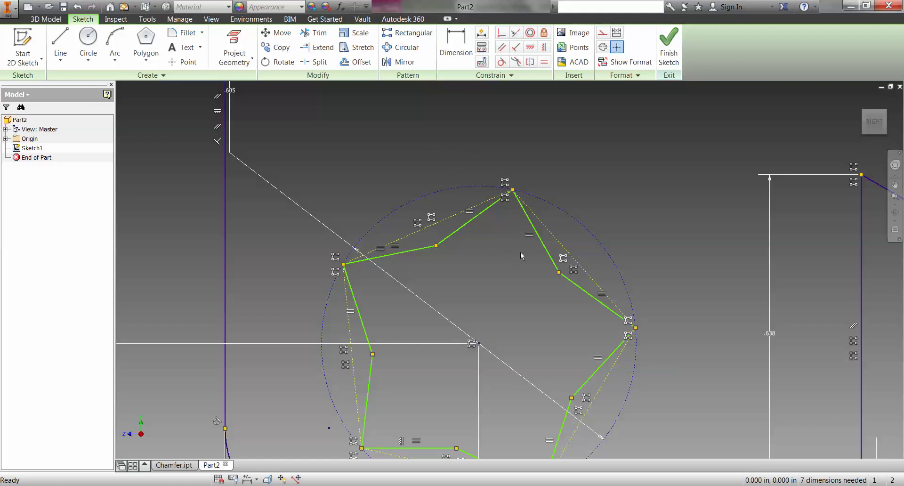
pyautogui.rightClick(470, 216)
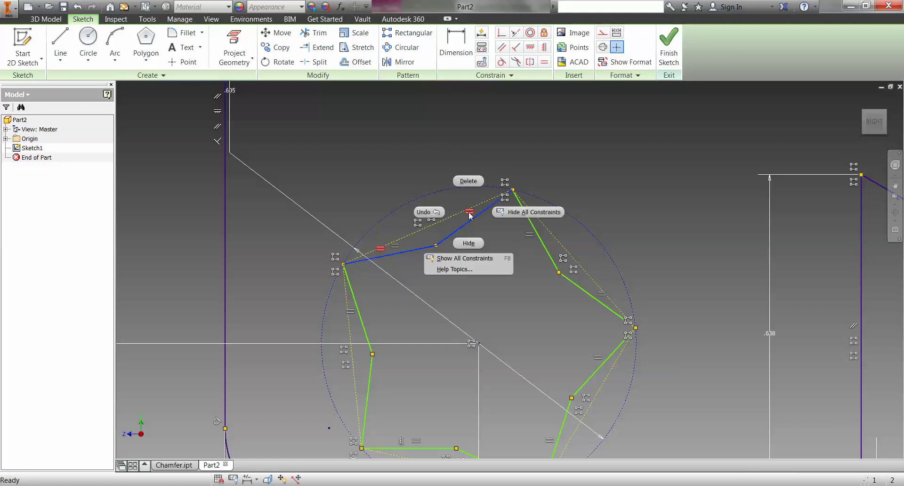
pyautogui.click(468, 181)
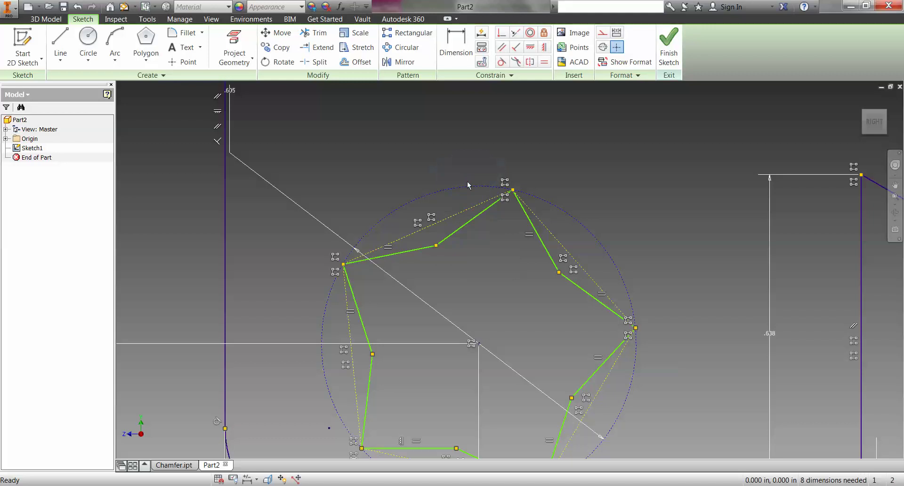
pyautogui.rightClick(389, 251)
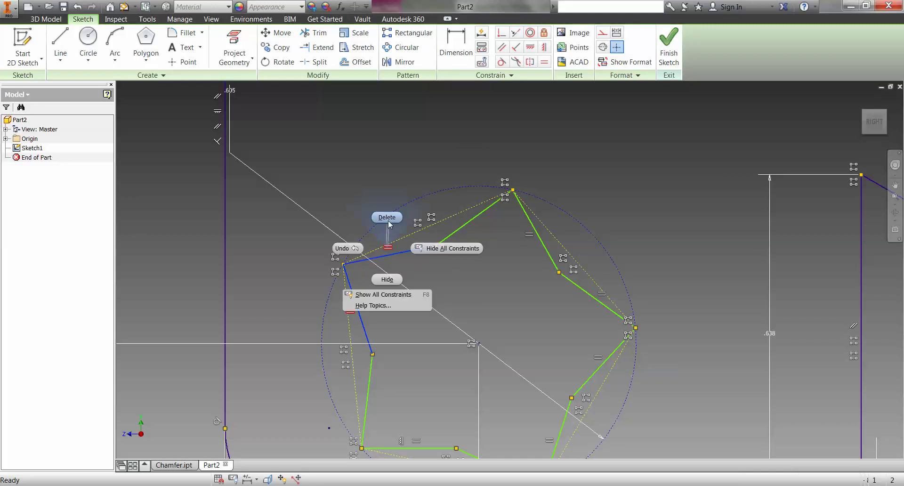
pyautogui.click(388, 217)
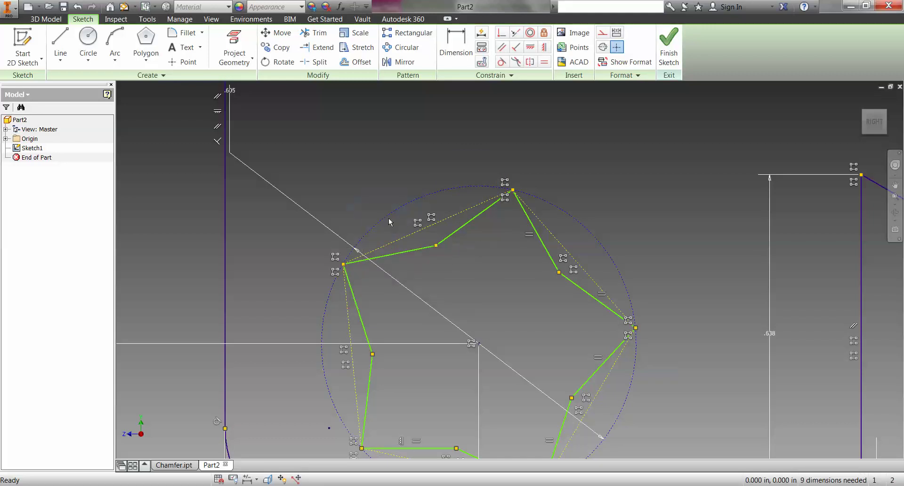
# Delete the Equal constraints on the star's edge pairs meeting at the bottom notch and the lower-right notch
pyautogui.rightClick(417, 442)
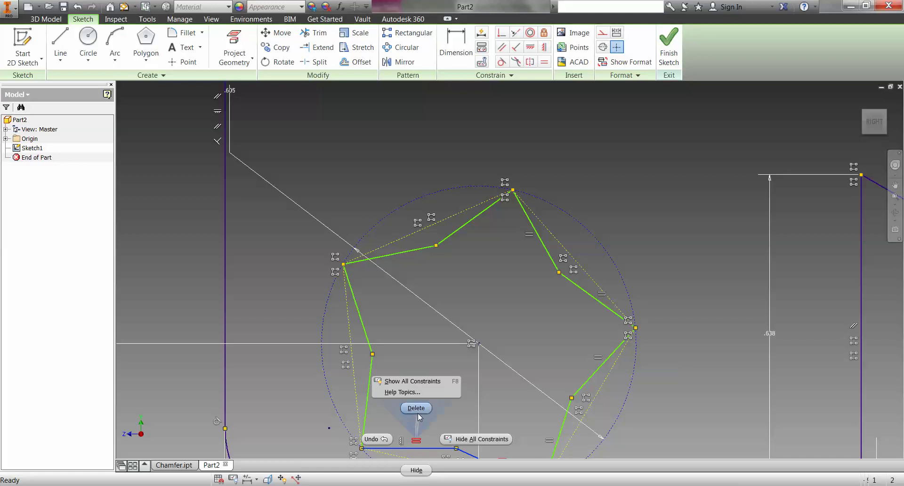
pyautogui.click(418, 409)
pyautogui.click(549, 441)
pyautogui.rightClick(549, 441)
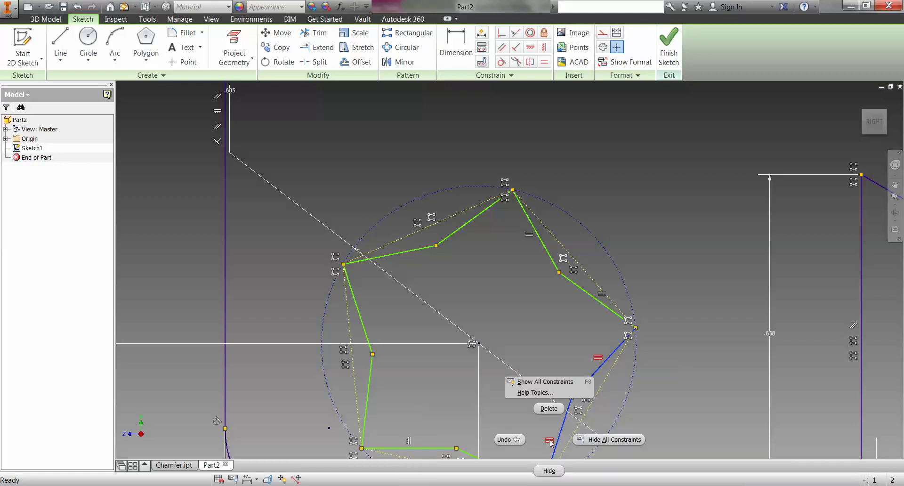
pyautogui.click(549, 409)
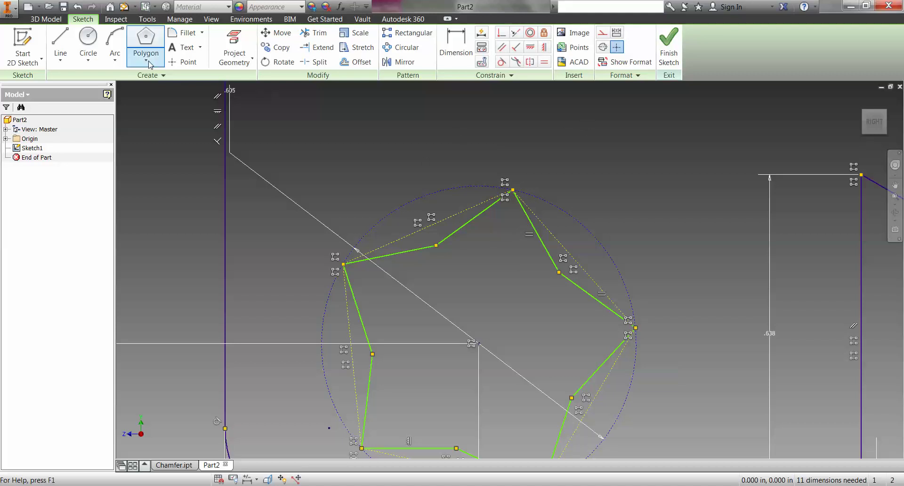
# Draw a circle centred on the star's centre and passing through its upper-left notch point
pyautogui.click(88, 42)
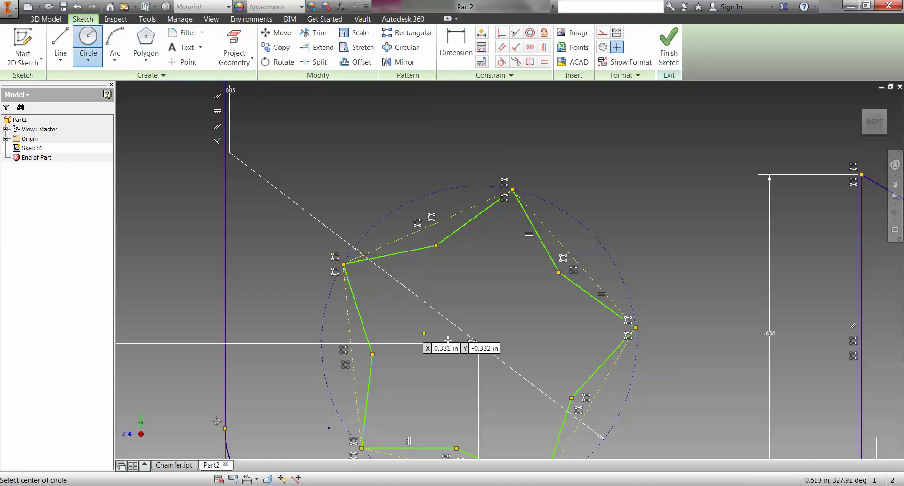
pyautogui.click(477, 343)
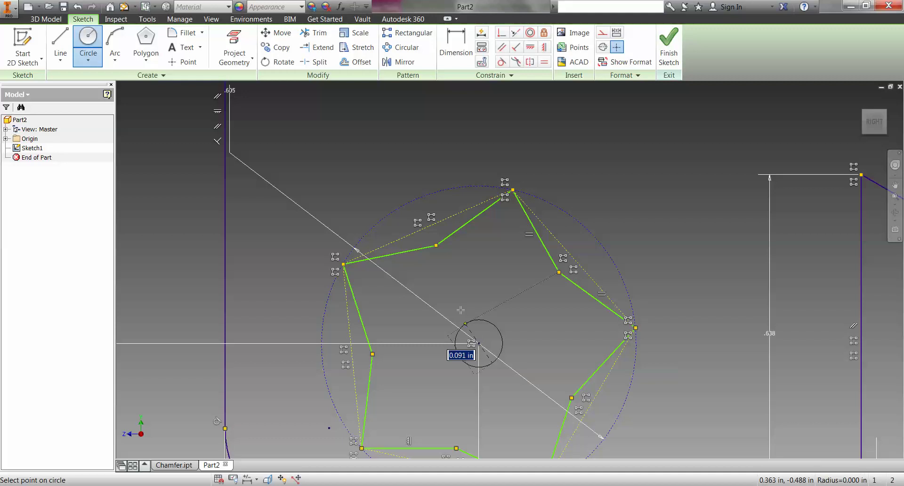
pyautogui.click(437, 245)
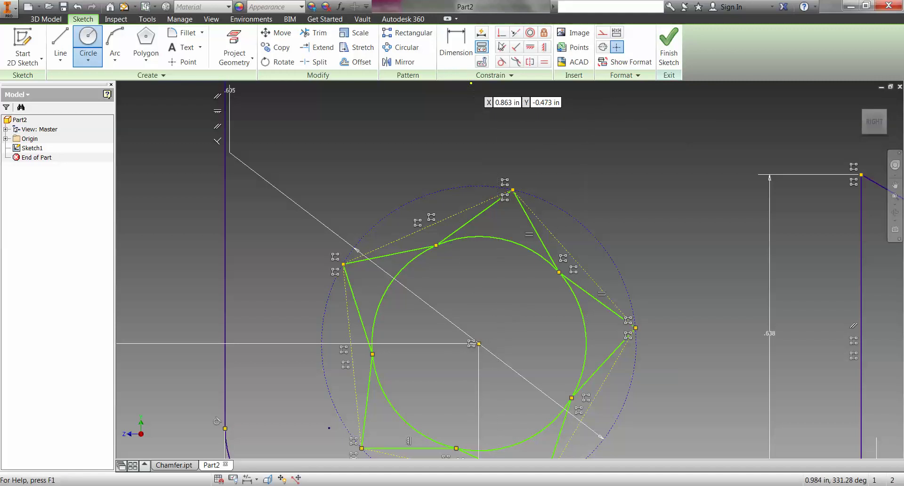
# Draw construction lines from the star's upper-left and upper-right notches to the midpoints of their adjacent pentagon sides
pyautogui.click(60, 45)
pyautogui.click(603, 32)
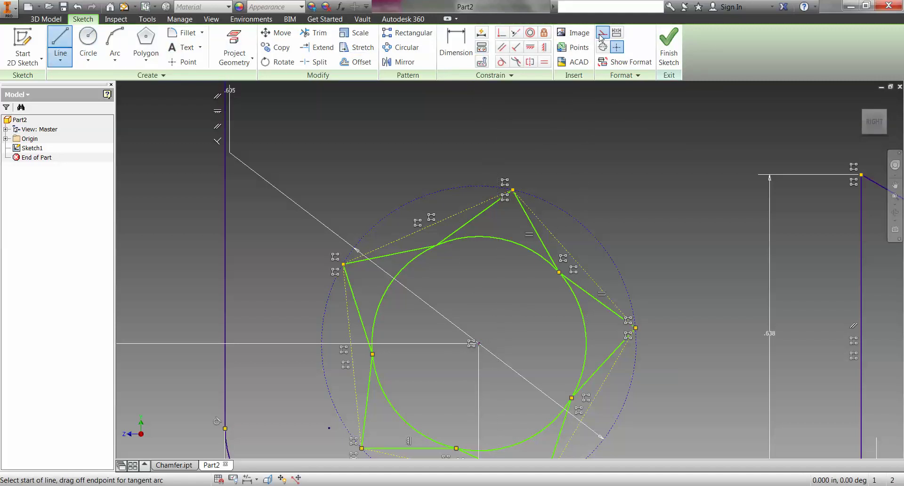
pyautogui.click(436, 246)
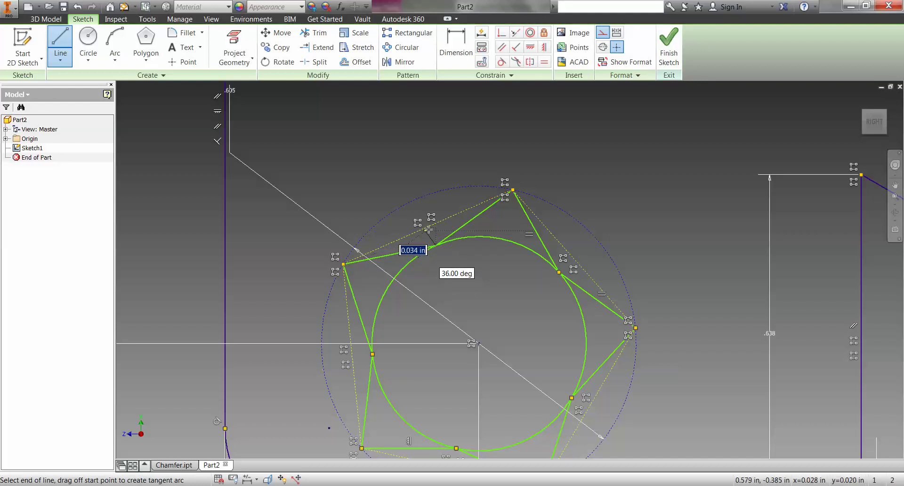
pyautogui.click(428, 226)
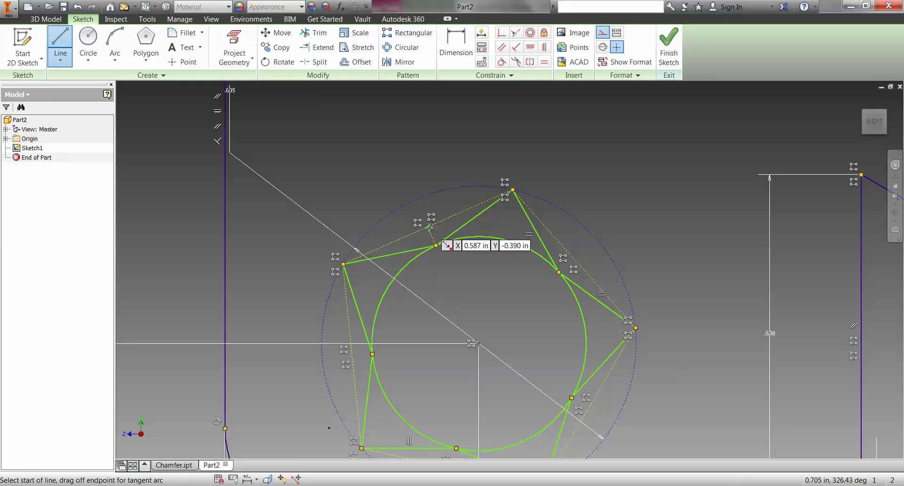
pyautogui.click(559, 271)
pyautogui.click(573, 258)
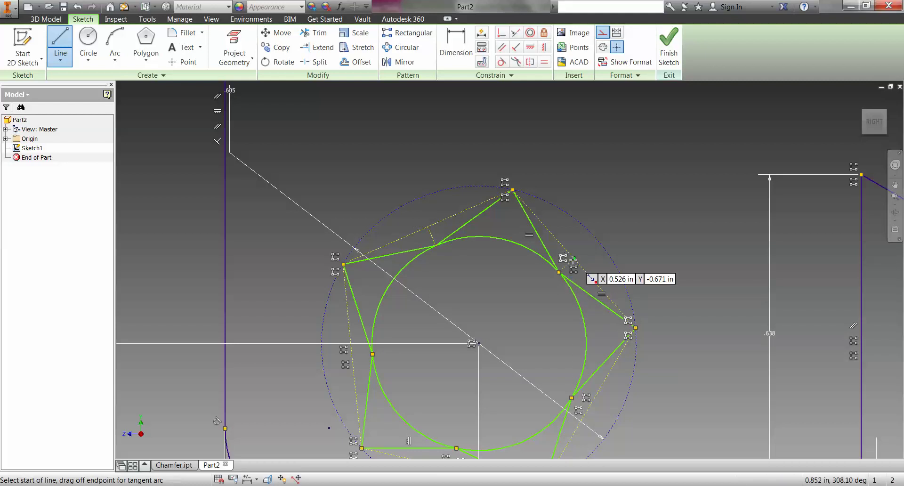
# Draw construction lines from the star's lower-right, bottom and left notches to the midpoints of their adjacent pentagon sides
pyautogui.click(572, 398)
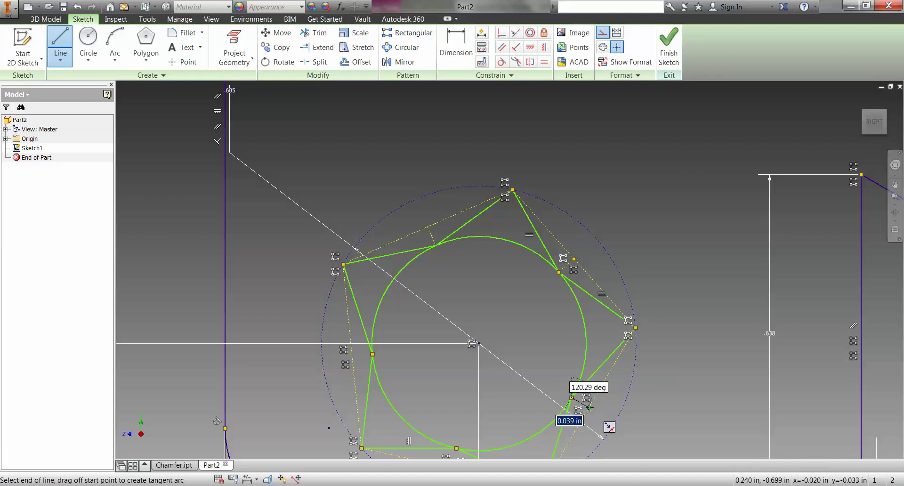
pyautogui.click(589, 408)
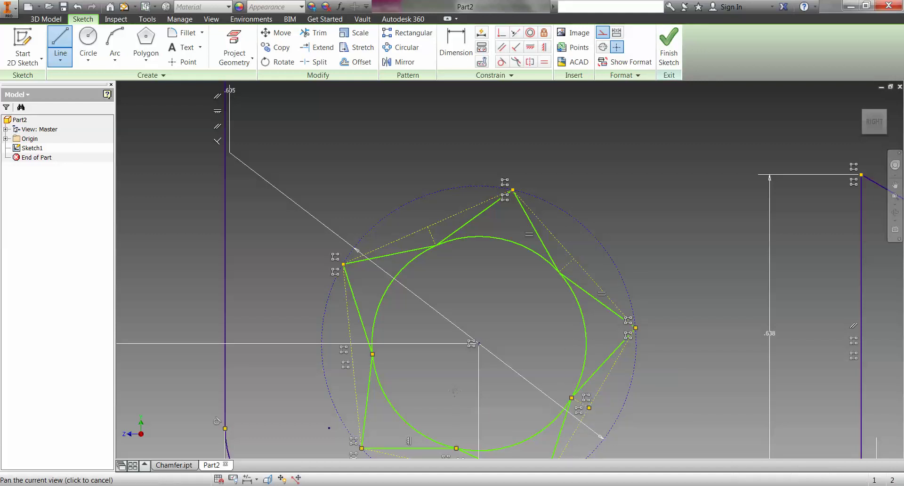
pyautogui.moveTo(455, 389); pyautogui.dragTo(446, 294, button='middle')
pyautogui.click(448, 352)
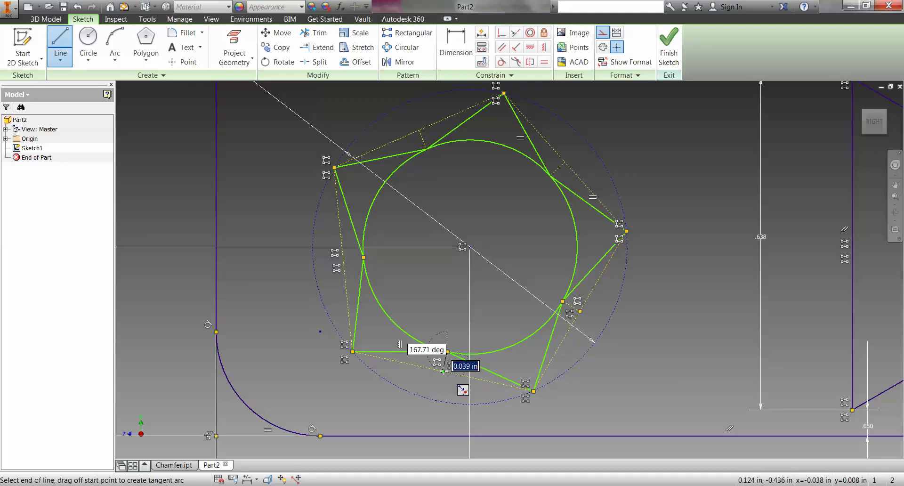
pyautogui.doubleClick(443, 372)
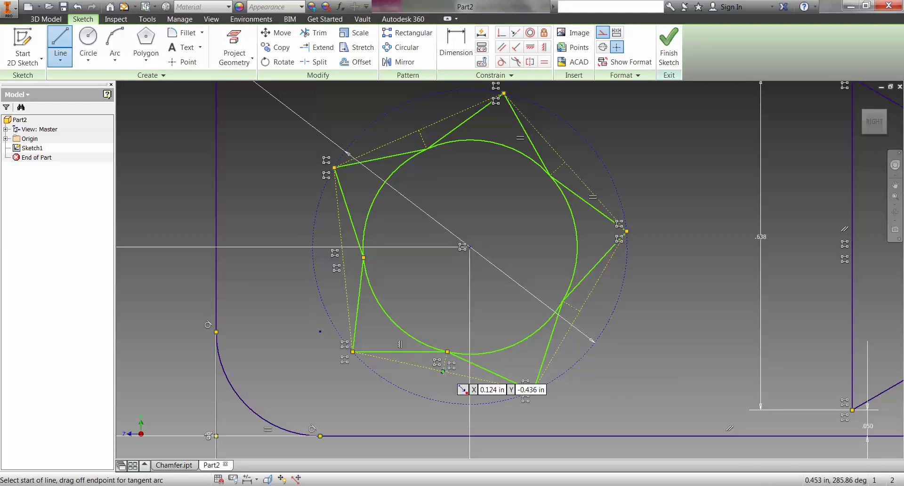
pyautogui.click(364, 258)
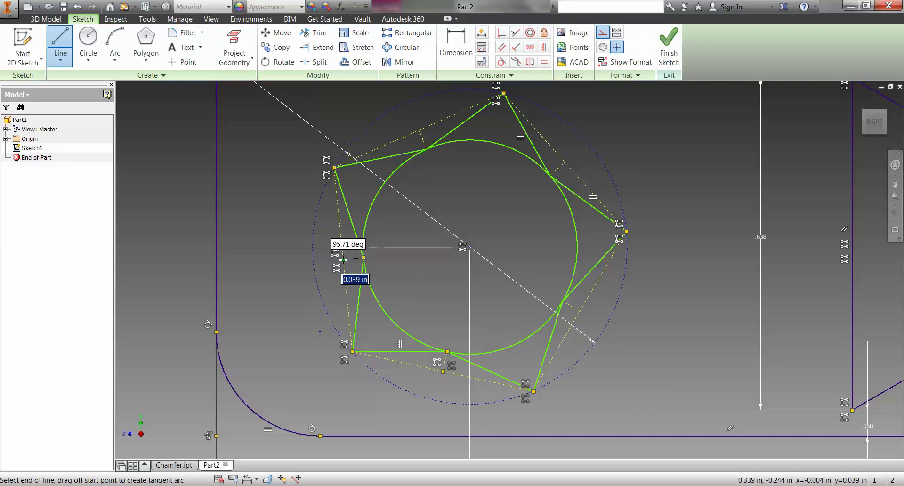
pyautogui.doubleClick(343, 259)
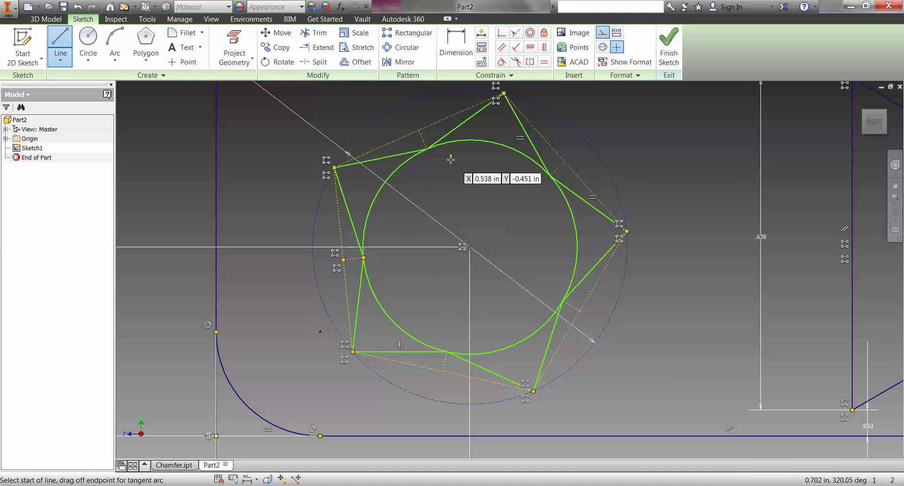
# Constrain the short construction lines at the bottom and left notches perpendicular to their pentagon sides
pyautogui.click(516, 48)
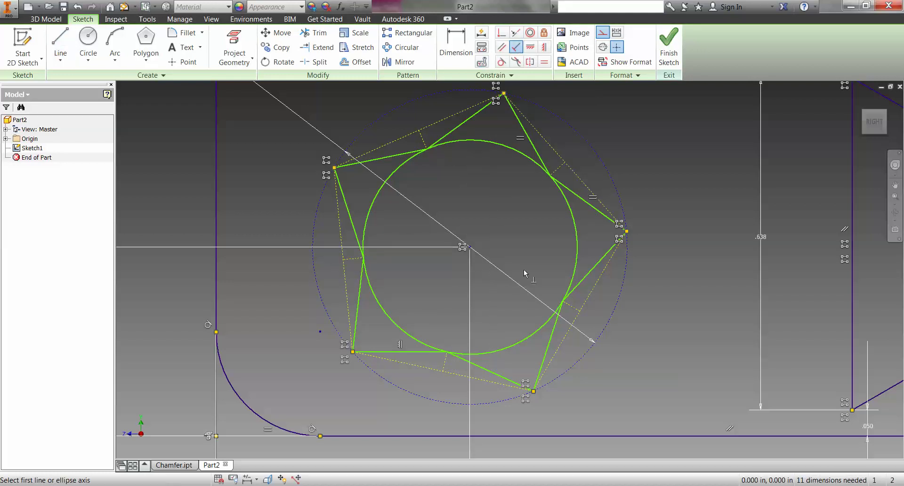
pyautogui.click(446, 365)
pyautogui.click(447, 373)
pyautogui.click(353, 260)
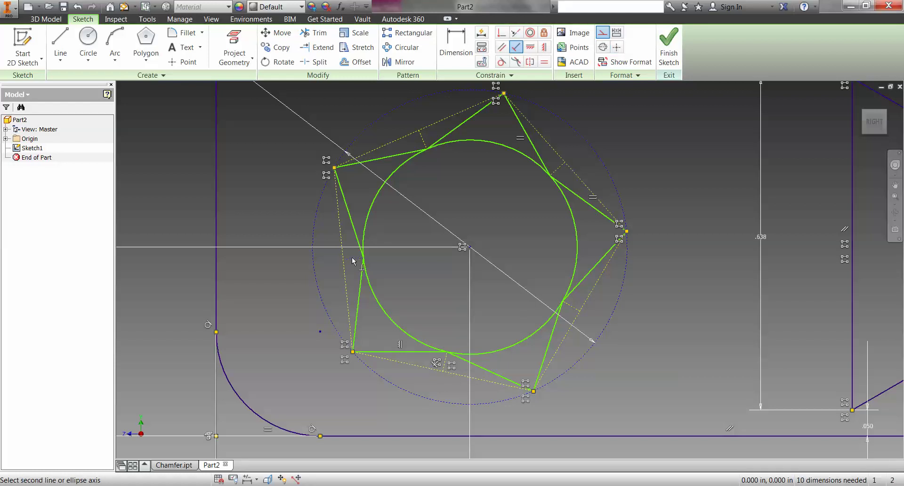
pyautogui.click(346, 270)
pyautogui.click(345, 270)
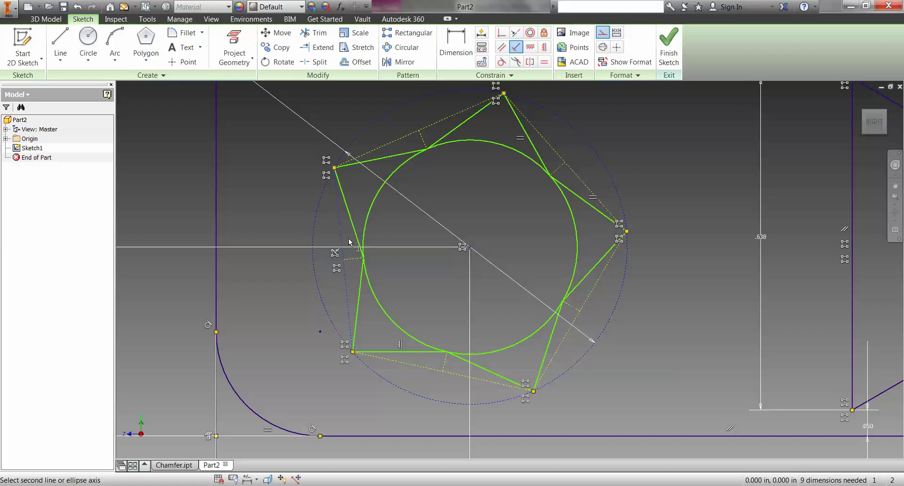
pyautogui.click(351, 260)
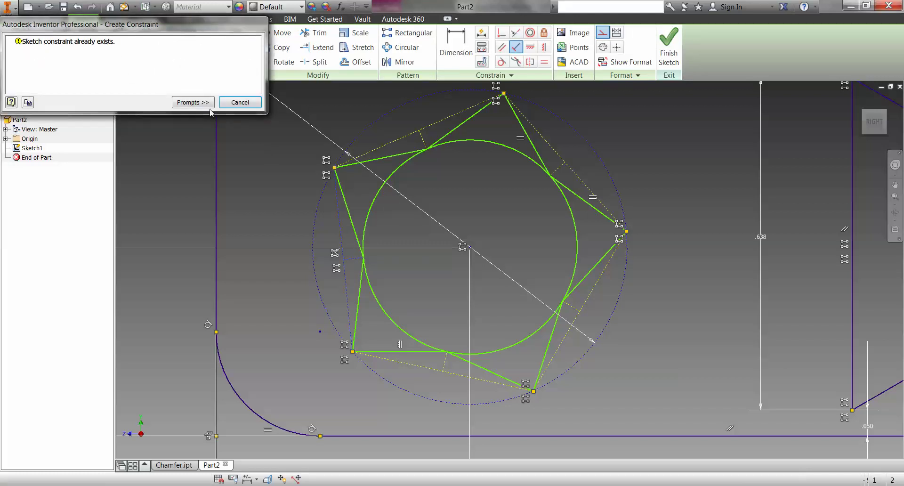
pyautogui.click(240, 102)
# Make the upper-left and lower-right notch construction lines perpendicular to their pentagon sides, and try the same at the upper-right notch
pyautogui.click(423, 143)
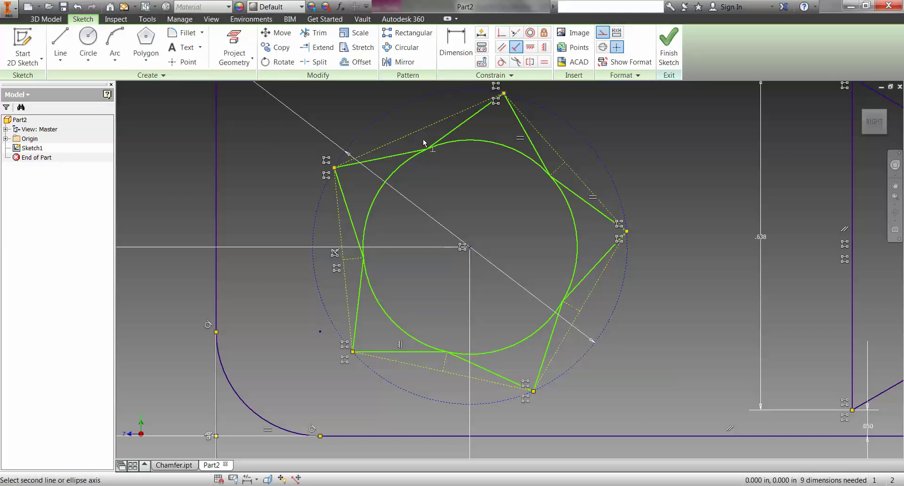
pyautogui.click(428, 127)
pyautogui.click(560, 169)
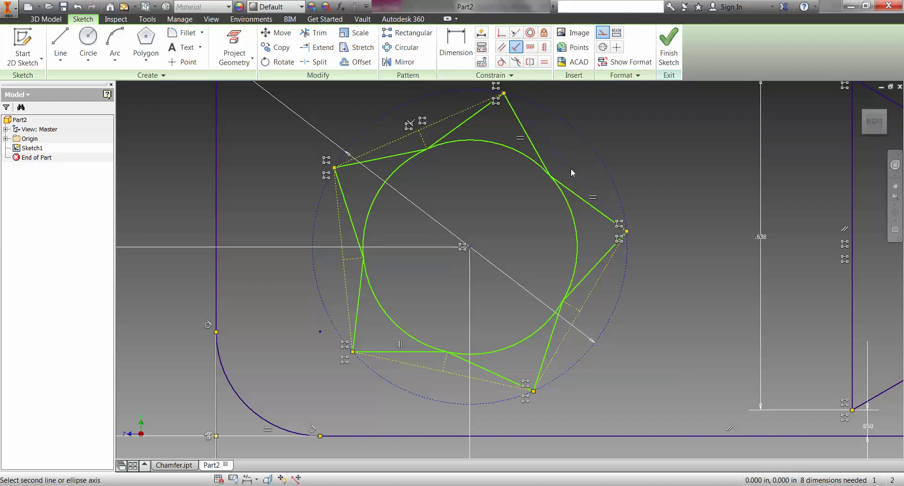
pyautogui.click(571, 169)
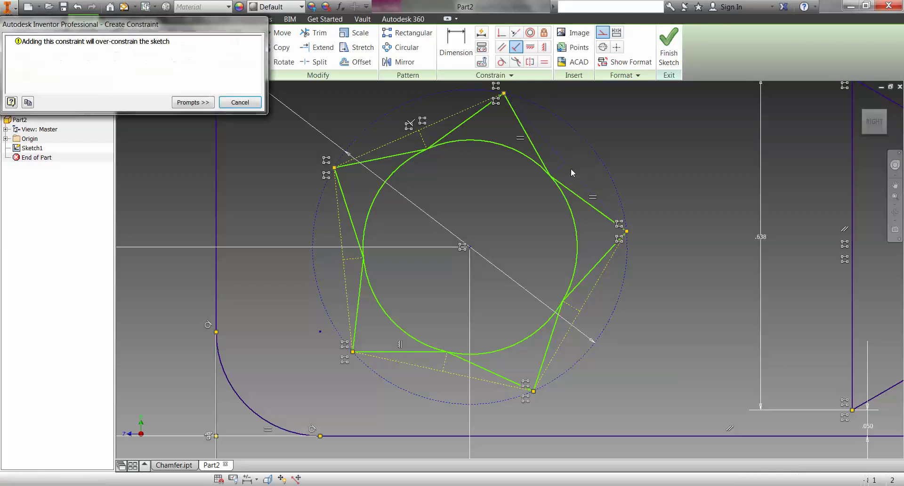
pyautogui.click(221, 102)
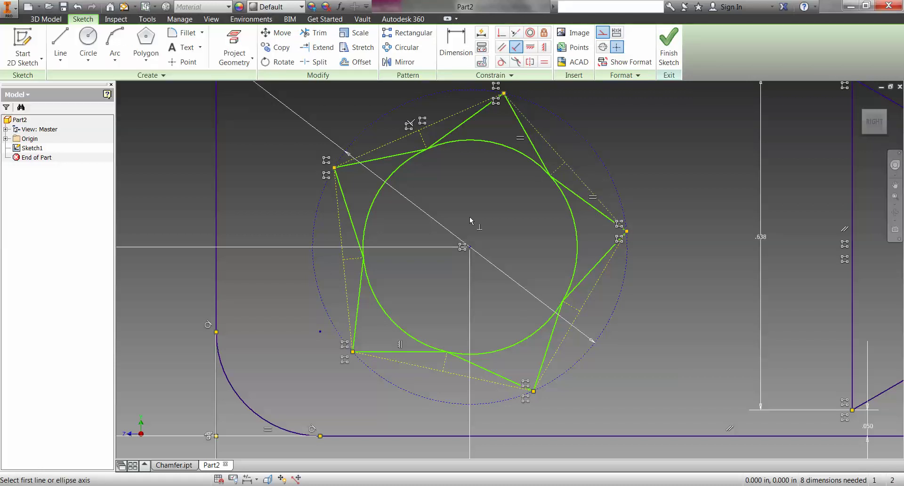
pyautogui.click(572, 307)
pyautogui.click(584, 309)
pyautogui.press('Escape')
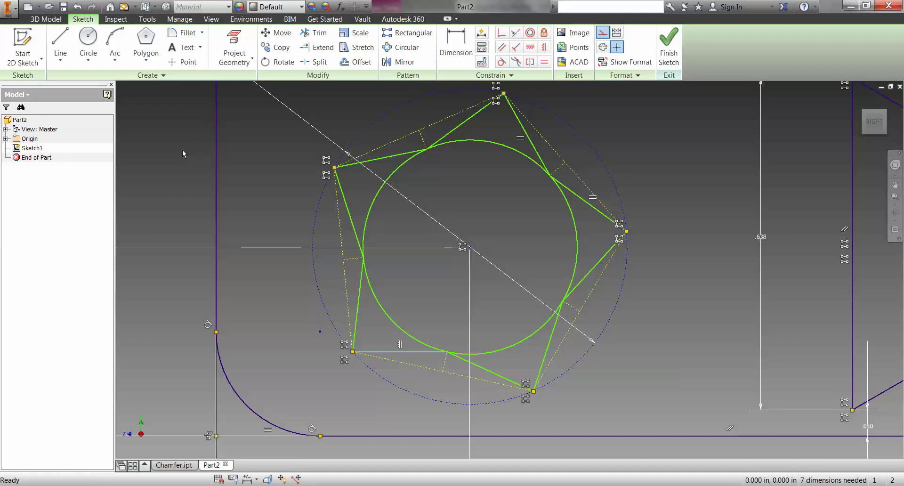
# Convert the star's inner circle through the notches to construction geometry
pyautogui.click(370, 215)
pyautogui.click(602, 33)
pyautogui.click(630, 161)
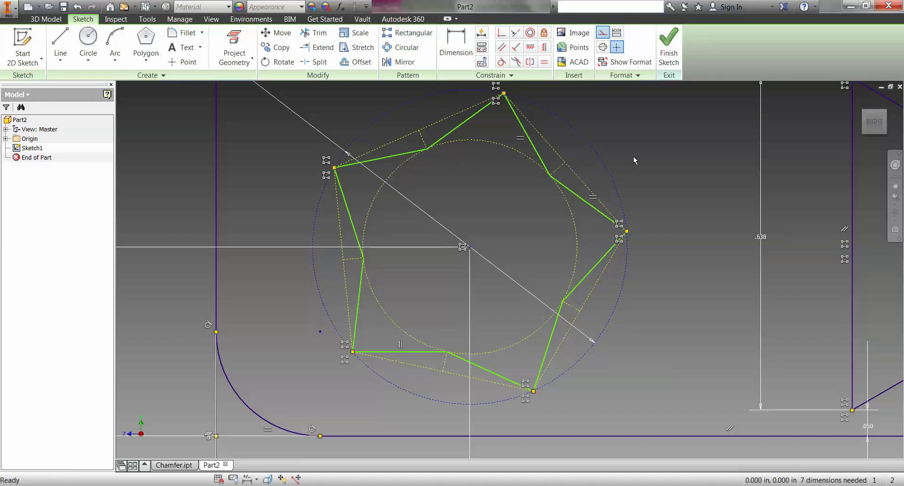
# Finish the sketch and start an Extrude on the rounded plate profile around the cutouts
pyautogui.click(668, 48)
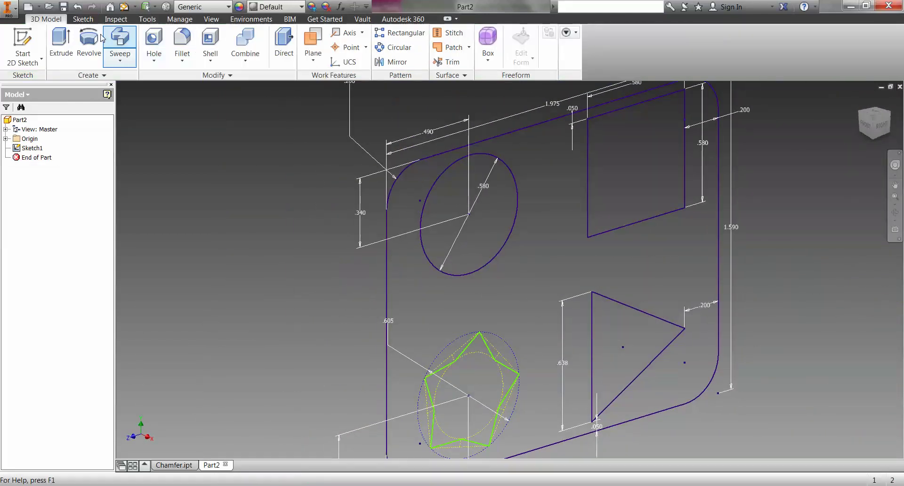
pyautogui.click(61, 42)
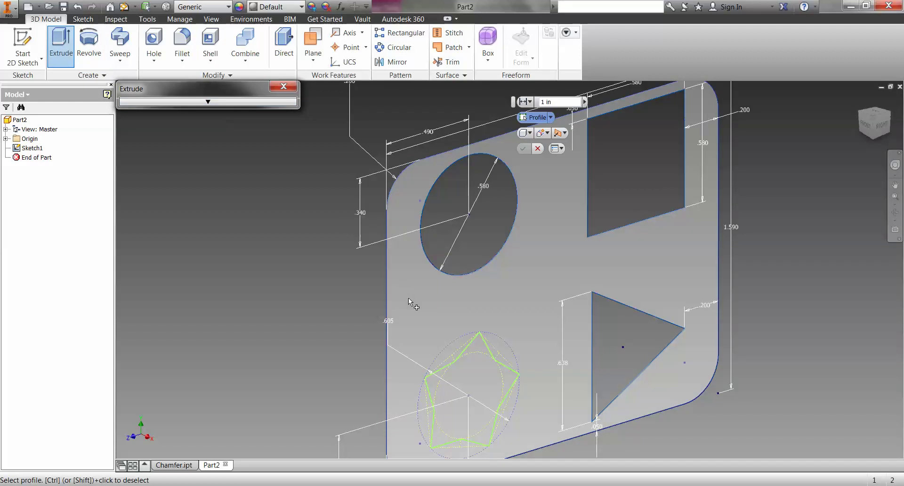
pyautogui.click(408, 297)
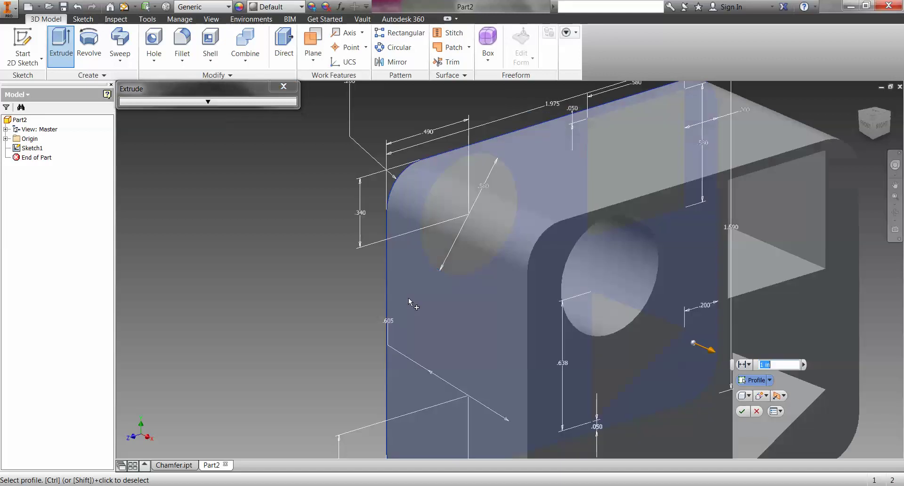
pyautogui.scroll(-4, 409, 298)
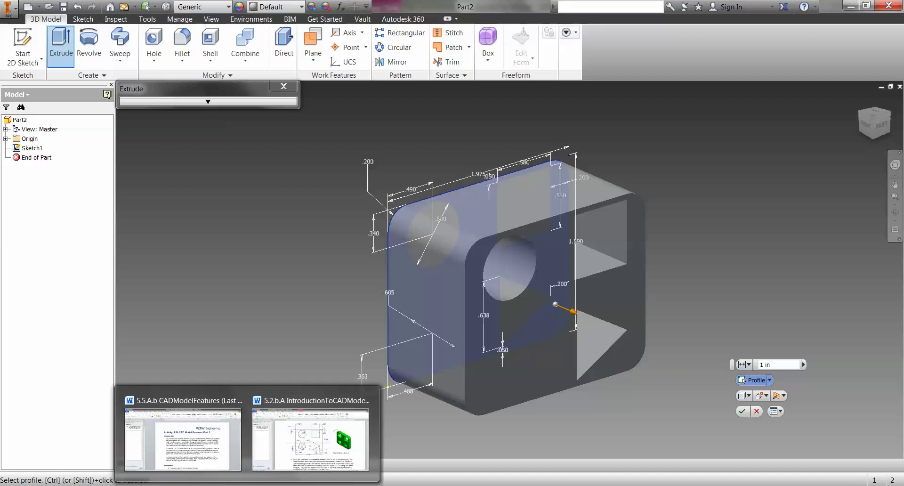
# Switch to the Word document 5.2.b.A IntroductionToCADModelingSkills, check the plate's thickness and the star hints, and return to Inventor
pyautogui.click(292, 438)
pyautogui.scroll(-2, 276, 343)
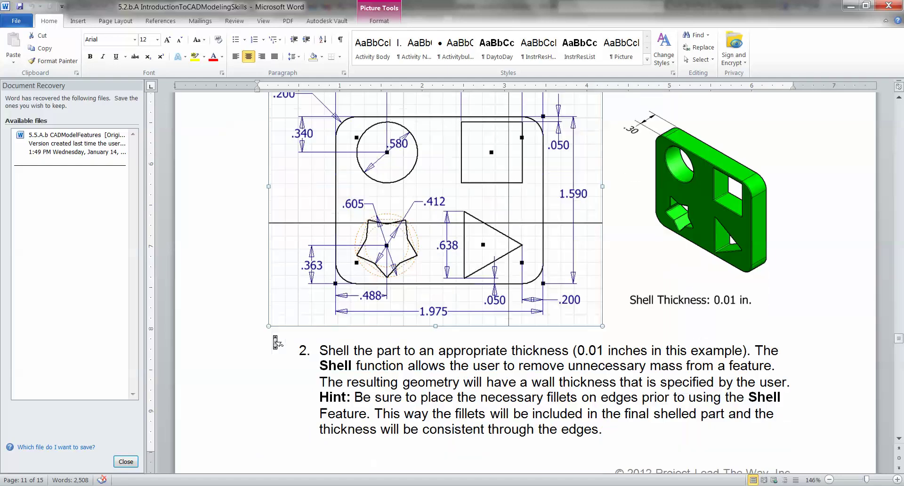
pyautogui.scroll(6, 274, 339)
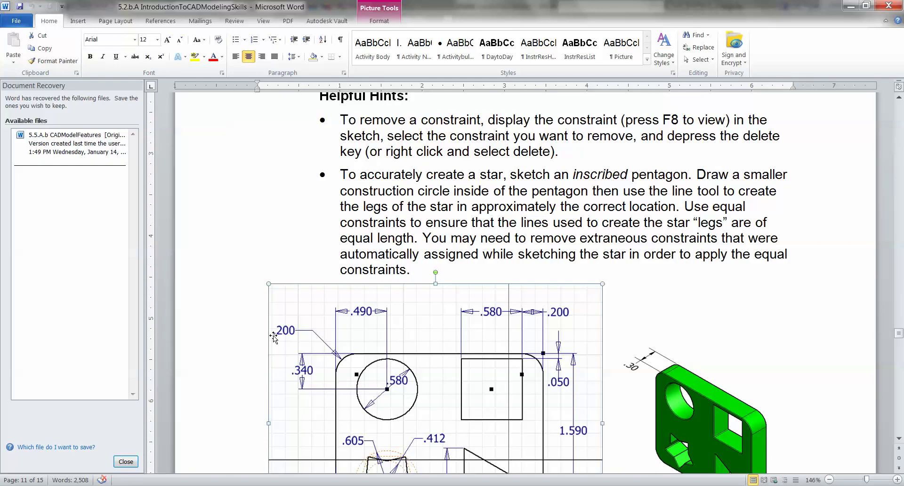
pyautogui.scroll(4, 273, 338)
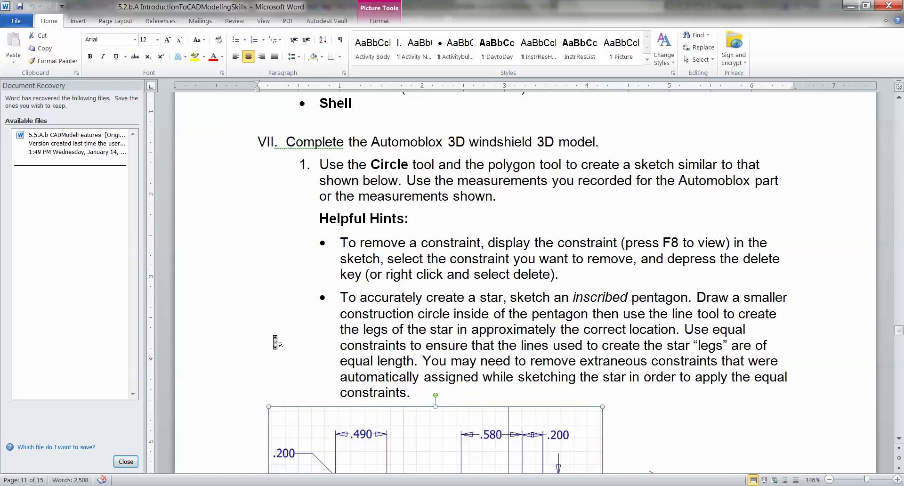
pyautogui.scroll(-5, 276, 342)
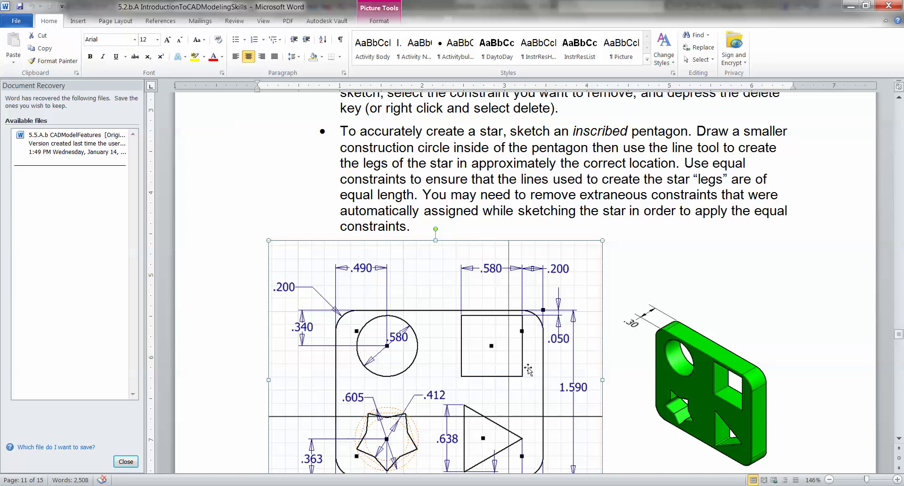
pyautogui.moveTo(281, 485)
pyautogui.click(286, 445)
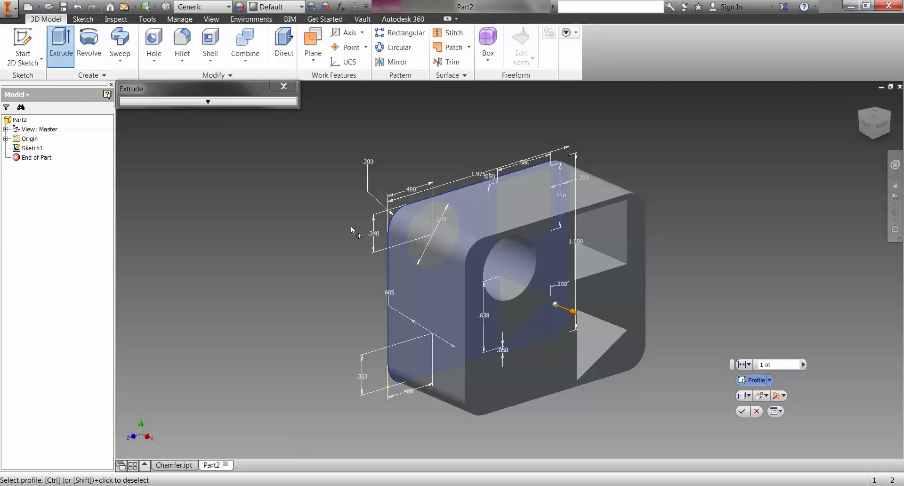
# Cancel the pending extrusion, restart Extrude on the rounded plate profile, and extrude it .30 in
pyautogui.press('.')
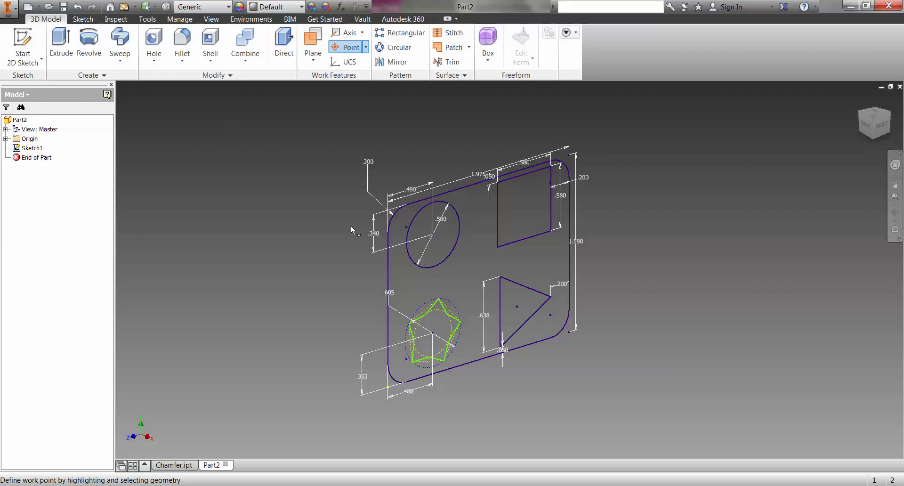
pyautogui.click(61, 43)
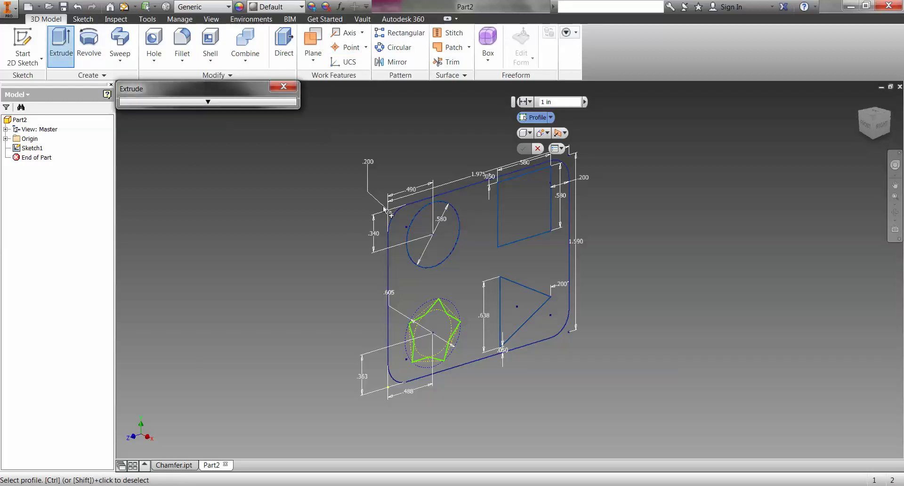
pyautogui.click(394, 222)
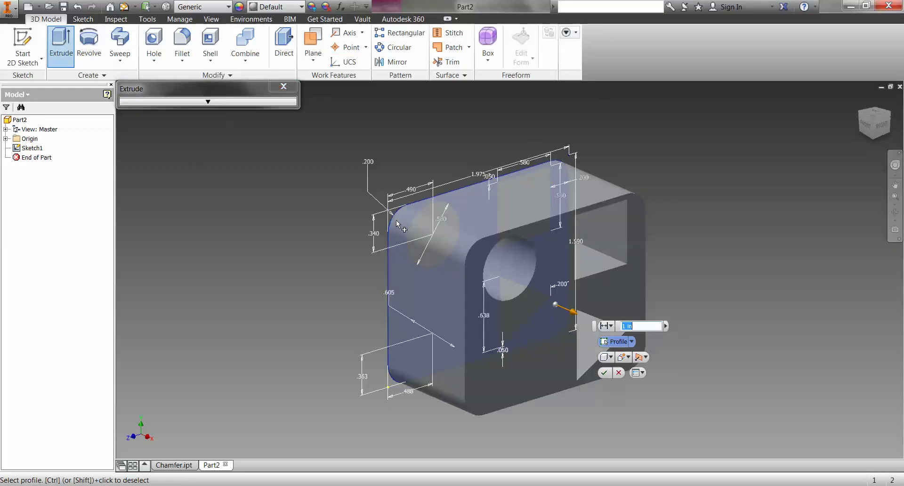
pyautogui.write('.30')
pyautogui.press('Return')
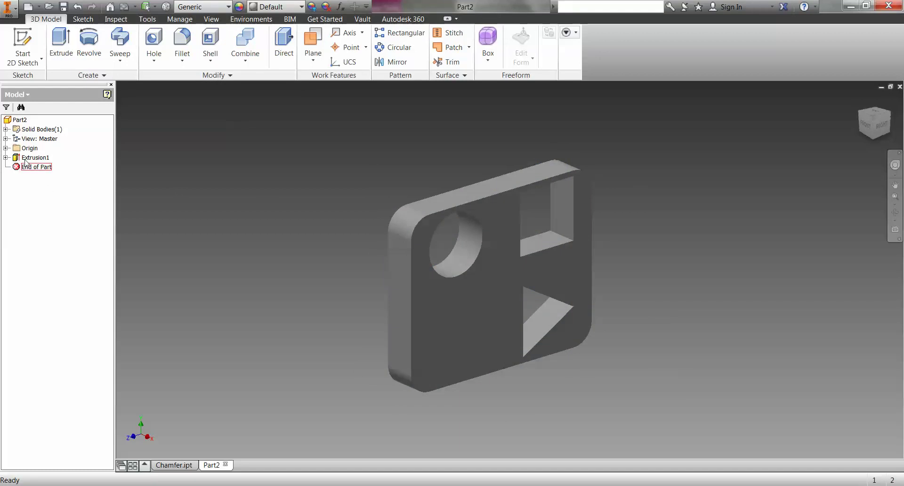
# Share the sketch used by the plate extrusion so its profiles can be reused in another feature
pyautogui.click(6, 157)
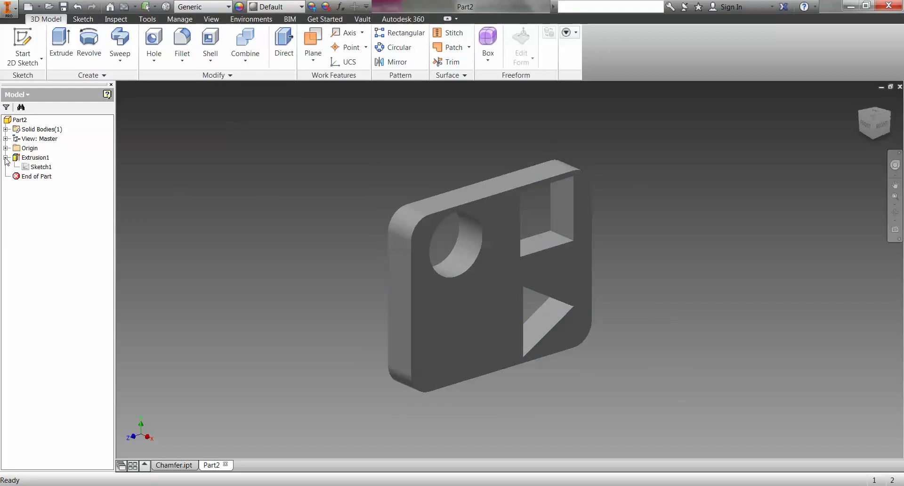
pyautogui.rightClick(40, 166)
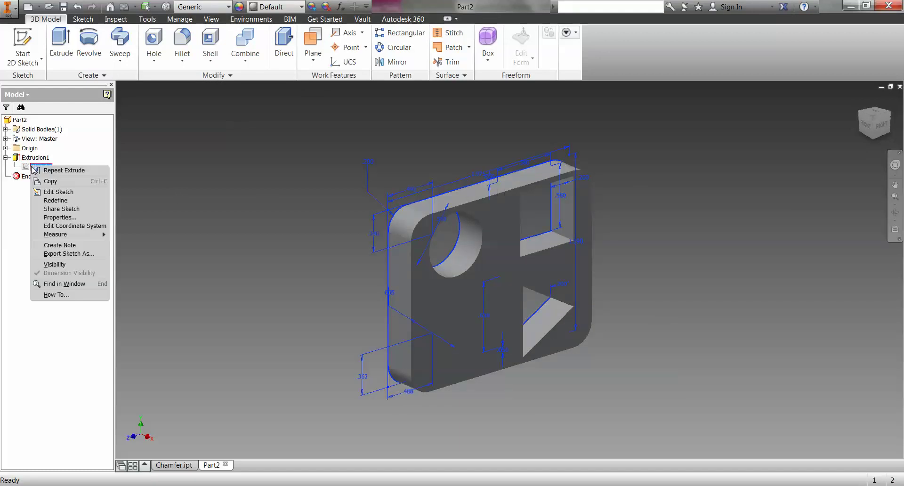
pyautogui.click(47, 201)
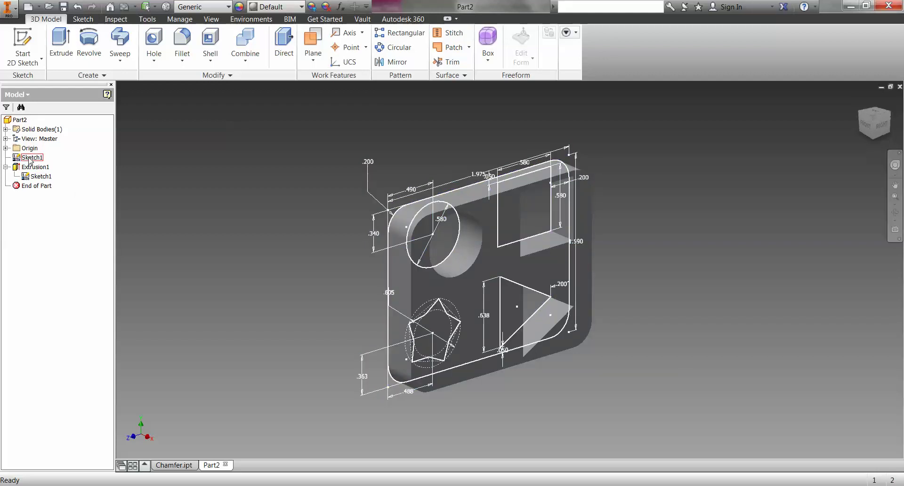
pyautogui.click(61, 44)
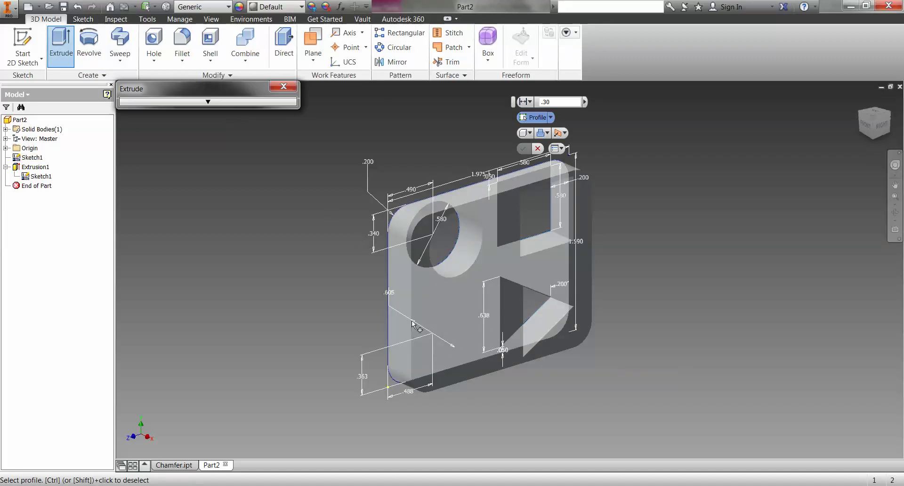
pyautogui.moveTo(874, 124)
pyautogui.mouseDown()
pyautogui.moveTo(891, 128)
pyautogui.moveTo(875, 124)
pyautogui.mouseUp()
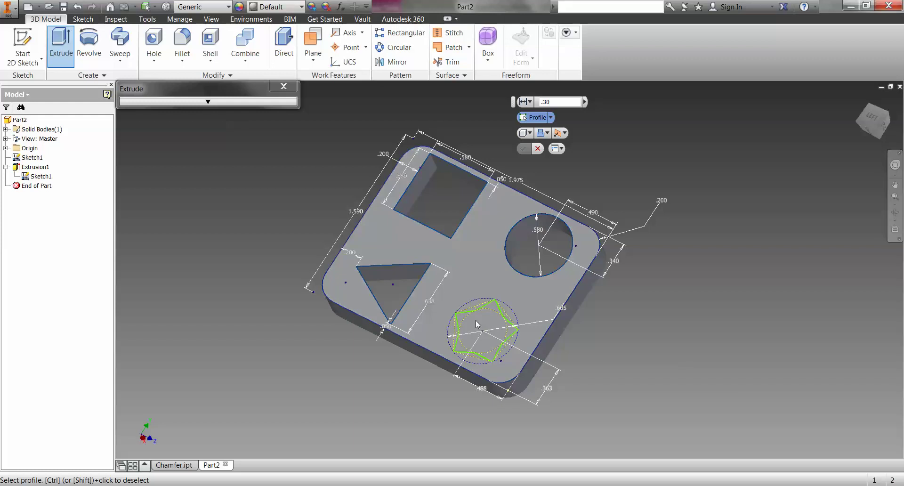
pyautogui.scroll(-8, 480, 325)
pyautogui.scroll(-4, 508, 341)
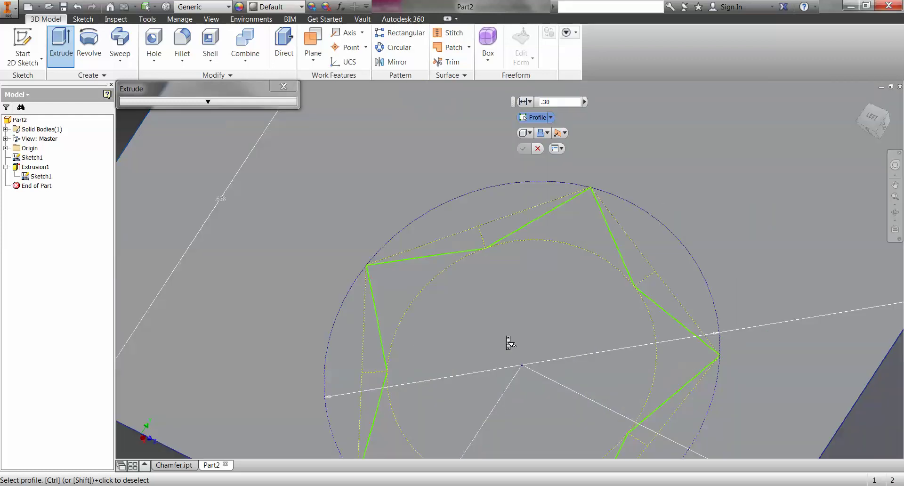
pyautogui.scroll(3, 508, 342)
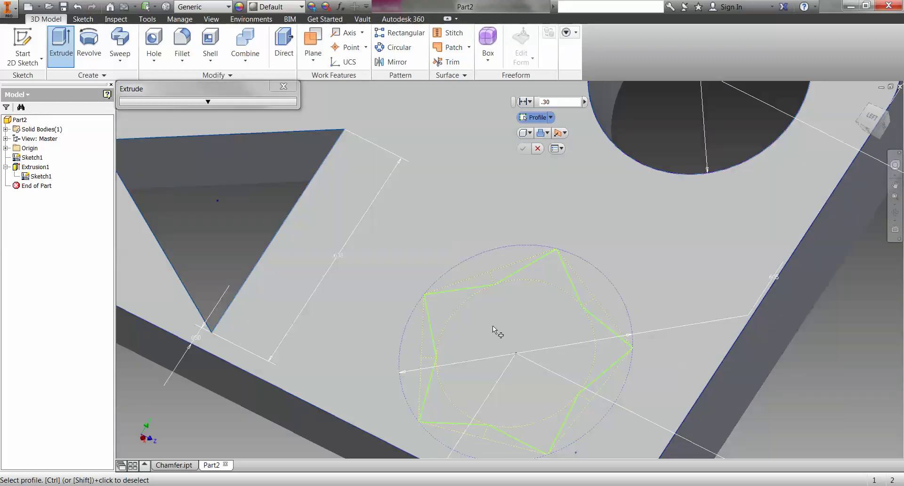
pyautogui.press('Home')
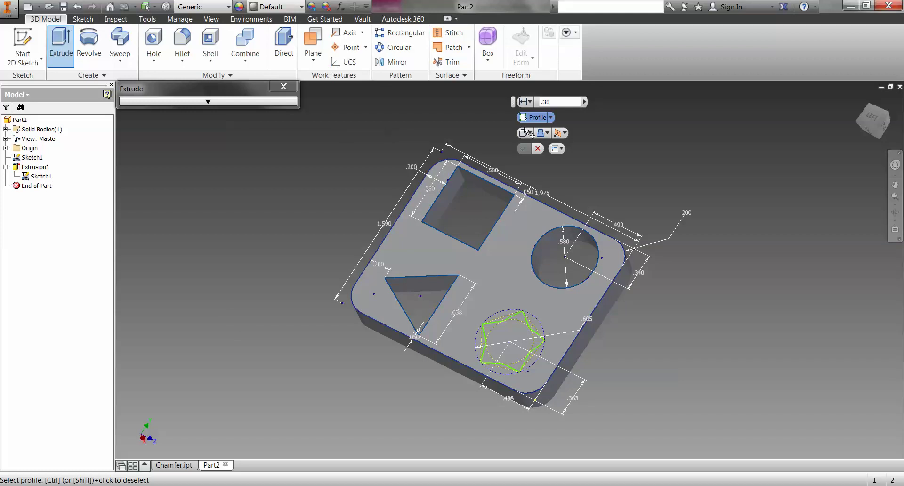
pyautogui.click(283, 86)
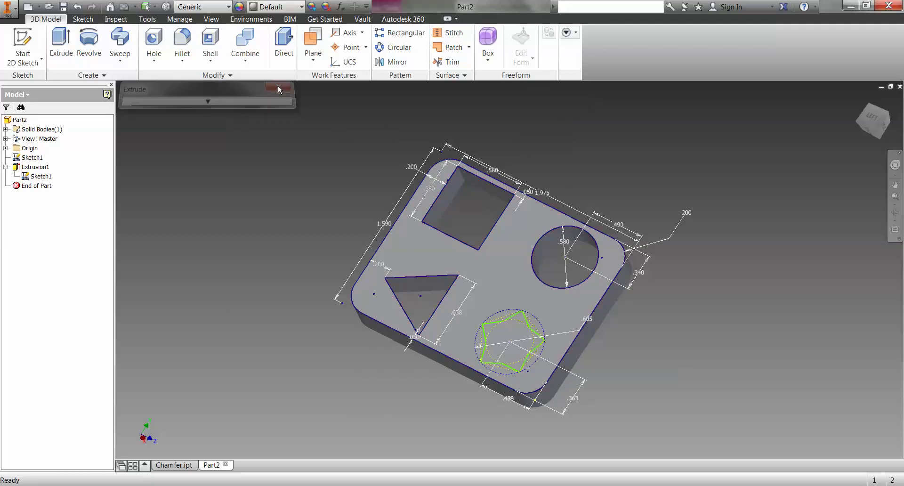
# Reopen the shared sketch for editing and delete all ten solid outline segments of the star
pyautogui.doubleClick(32, 157)
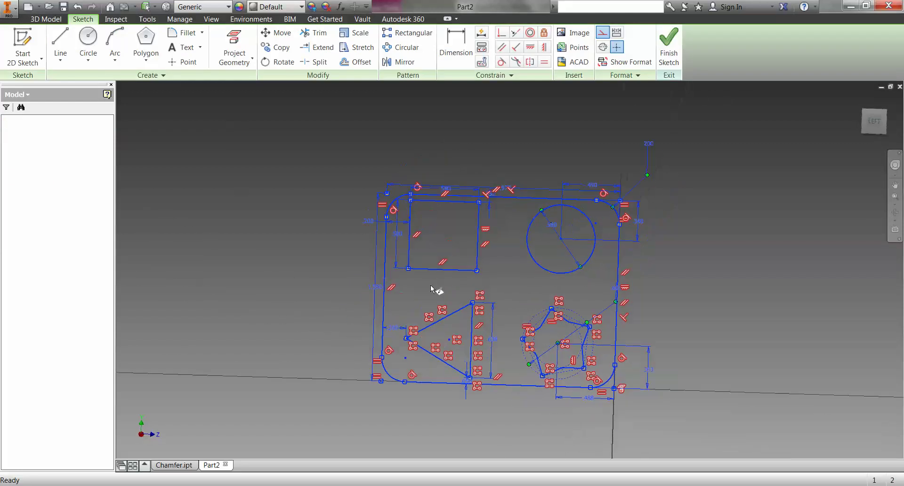
pyautogui.scroll(5, 546, 333)
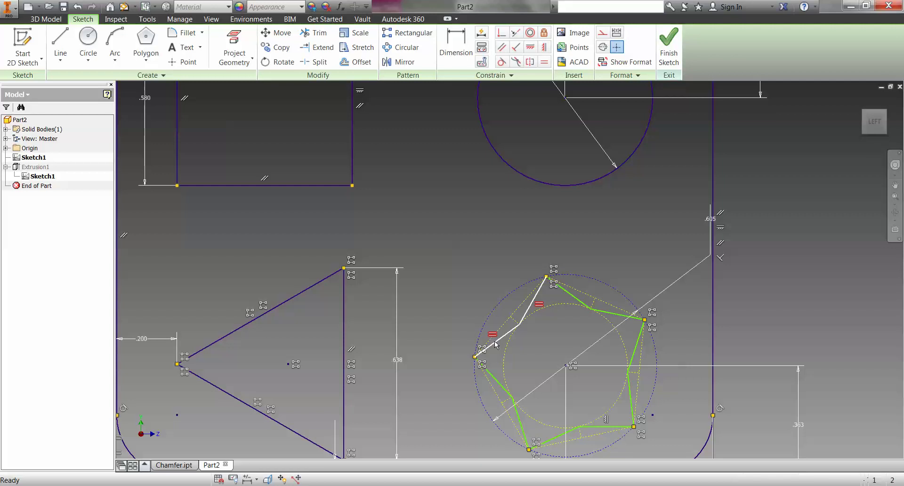
pyautogui.press('Delete')
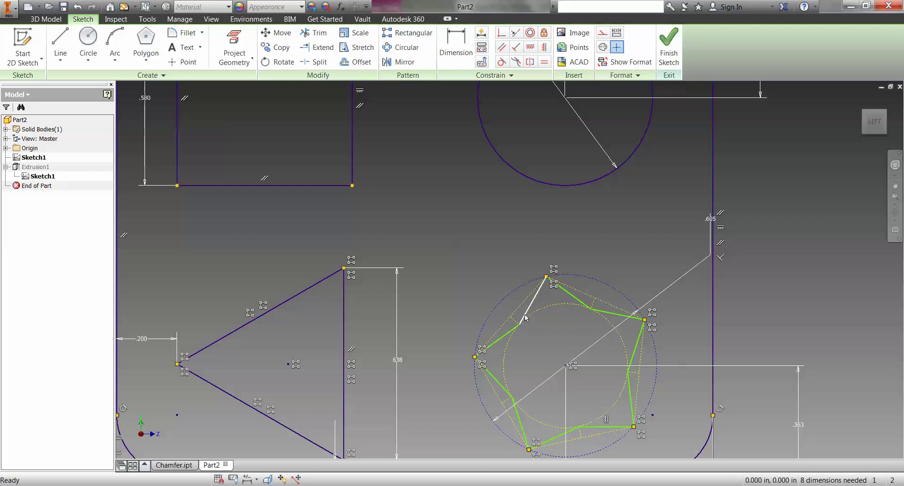
pyautogui.press('Delete')
pyautogui.click(515, 409)
pyautogui.press('Delete')
pyautogui.click(555, 441)
pyautogui.press('Delete')
pyautogui.click(591, 426)
pyautogui.click(625, 376)
pyautogui.press('Delete')
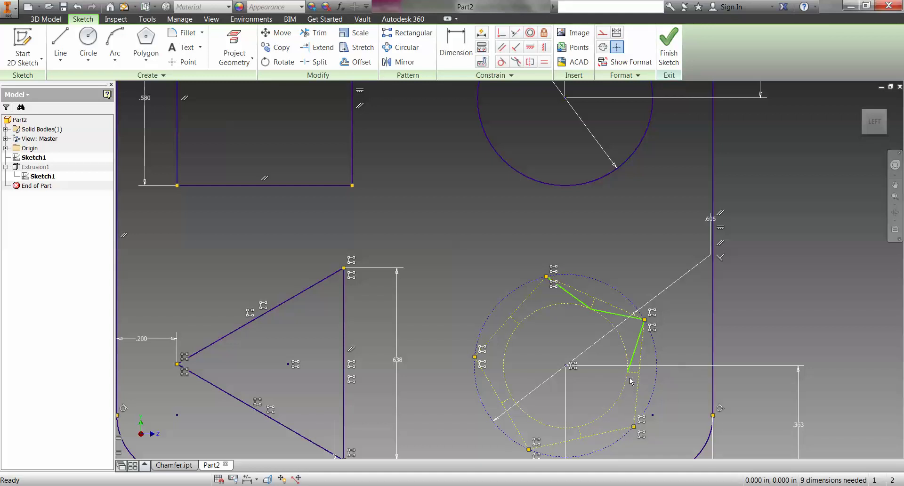
pyautogui.click(631, 363)
pyautogui.press('Delete')
pyautogui.click(618, 315)
pyautogui.press('Delete')
pyautogui.click(574, 302)
pyautogui.press('Delete')
# Draw four star edges with Line from the left tip over the upper tip to the right tip, meeting at the inner-circle notches
pyautogui.click(60, 45)
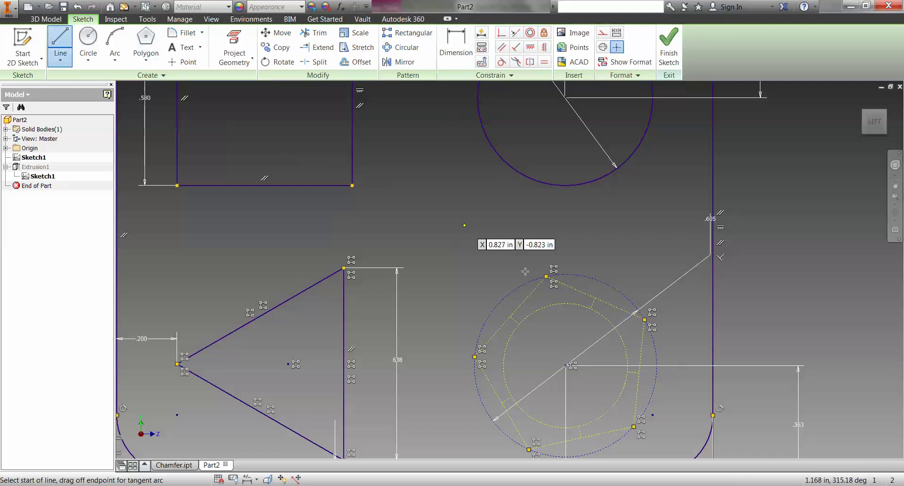
pyautogui.click(474, 356)
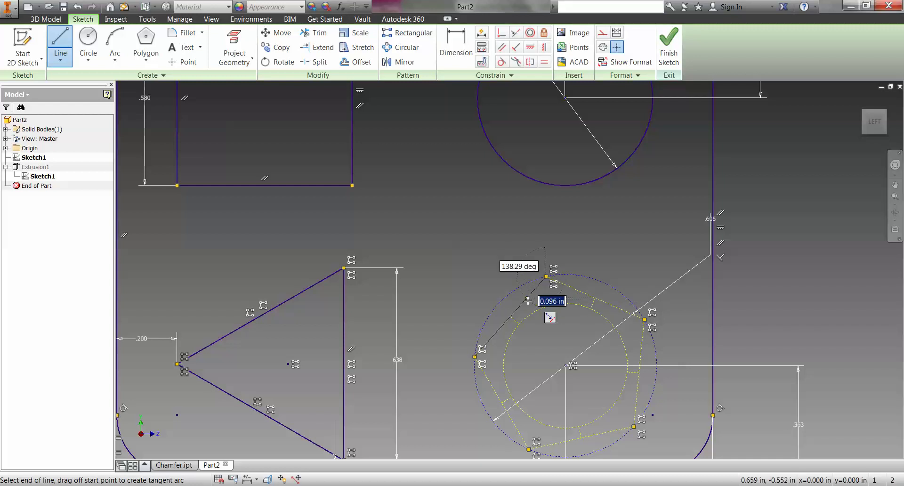
pyautogui.click(519, 324)
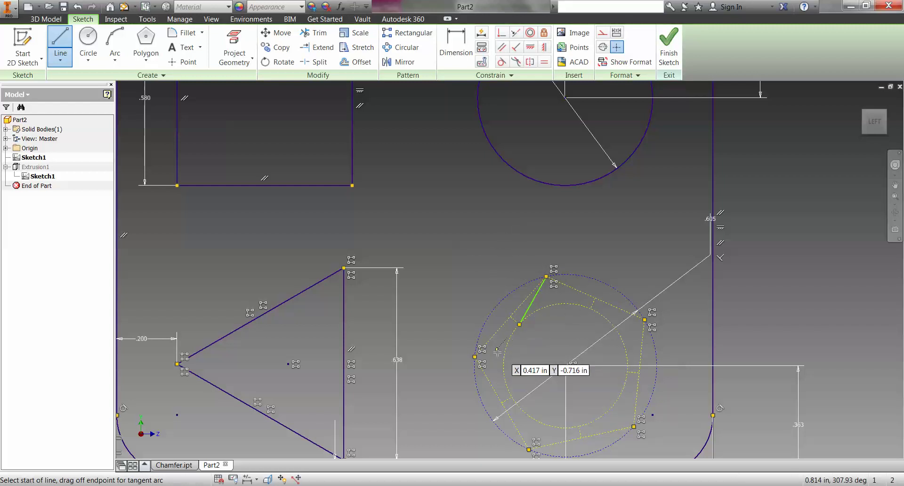
pyautogui.click(475, 356)
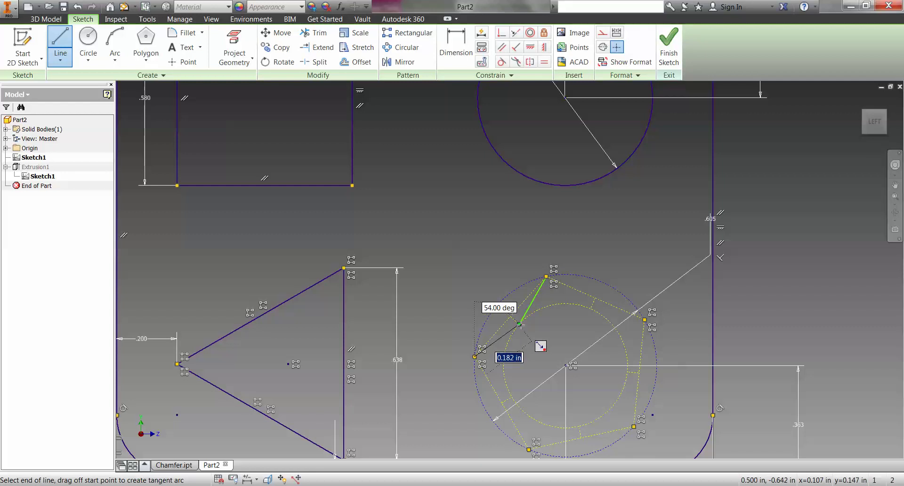
pyautogui.click(520, 324)
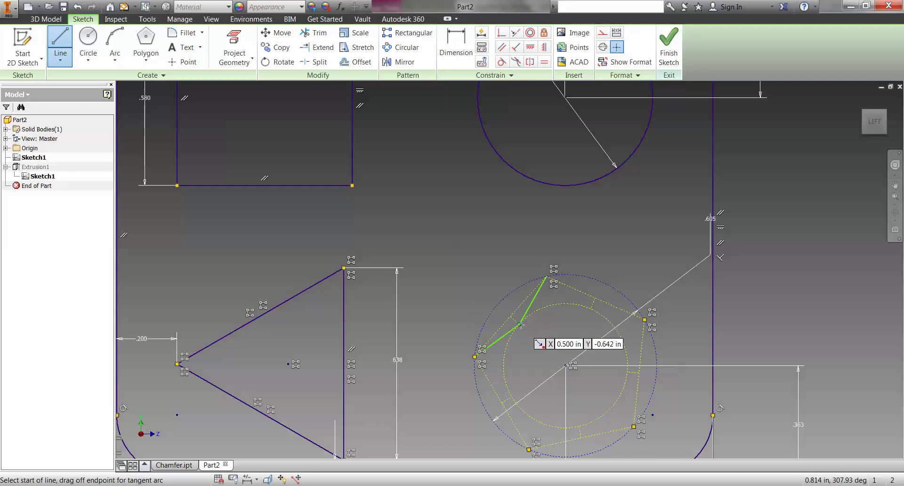
pyautogui.click(546, 277)
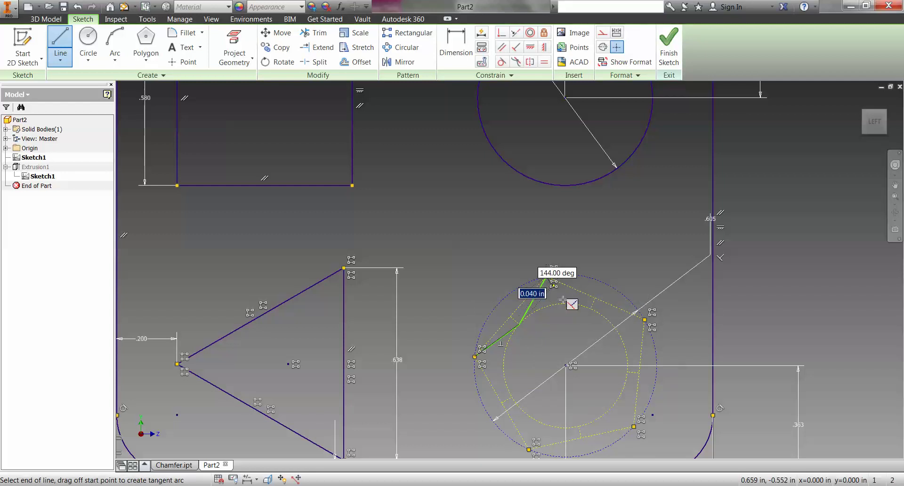
pyautogui.click(590, 308)
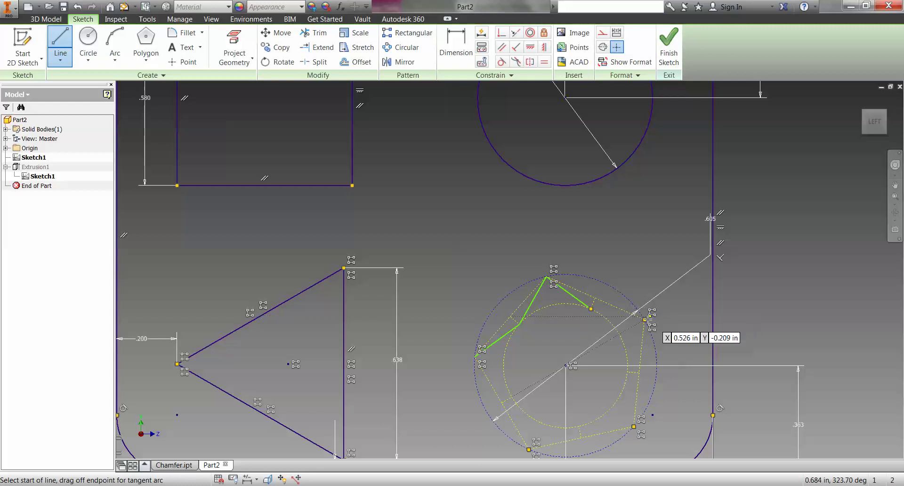
pyautogui.click(645, 319)
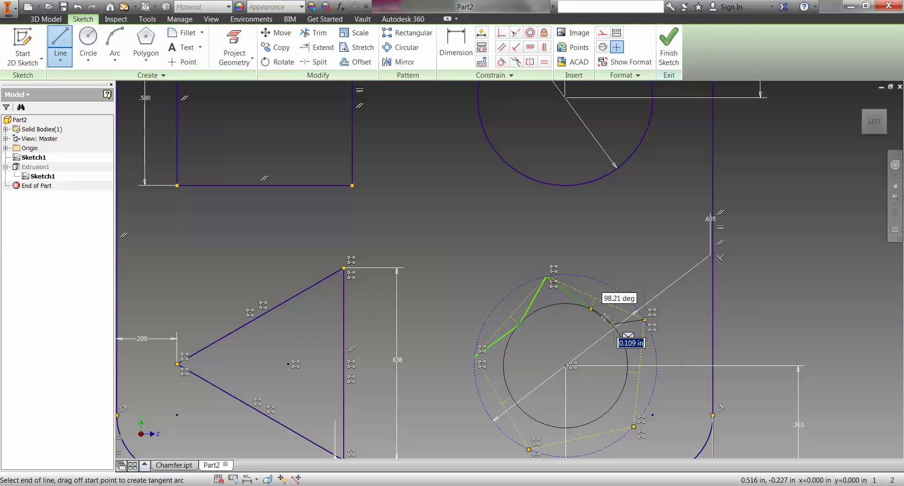
pyautogui.click(590, 309)
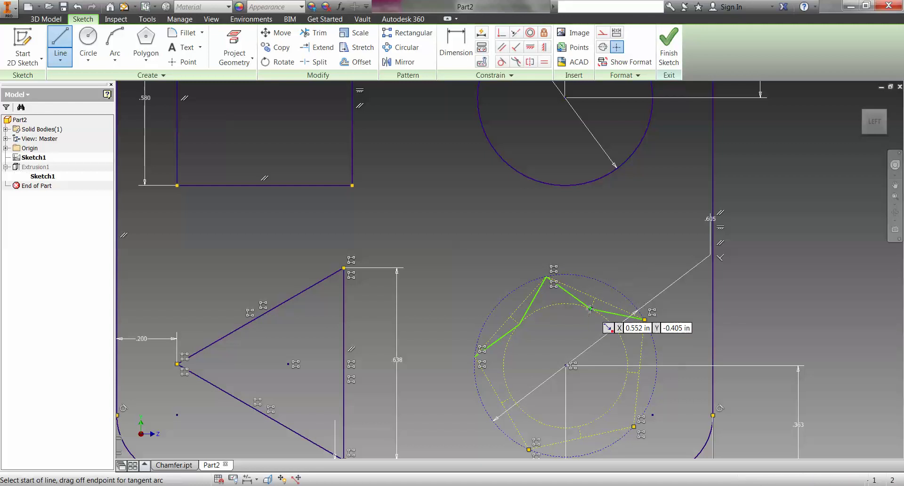
# Draw the remaining six star edges from the right tip around the two lower tips to the left tip, closing the outline
pyautogui.click(644, 320)
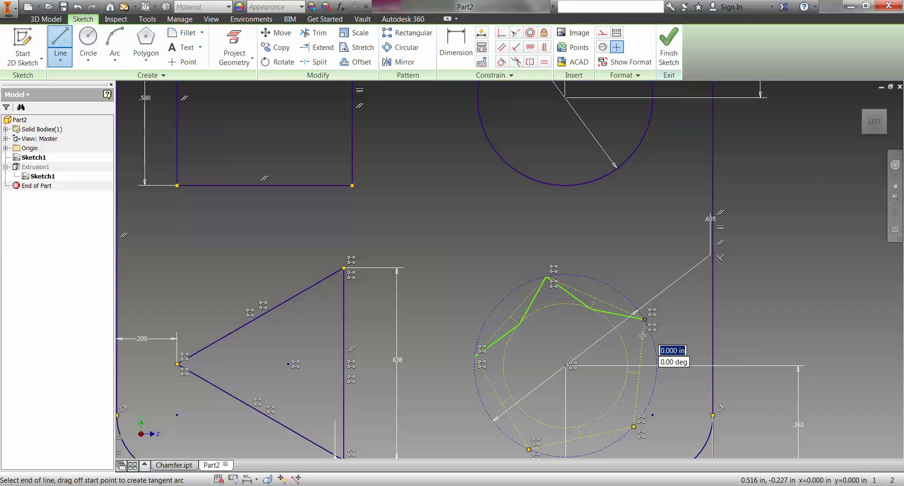
pyautogui.click(627, 372)
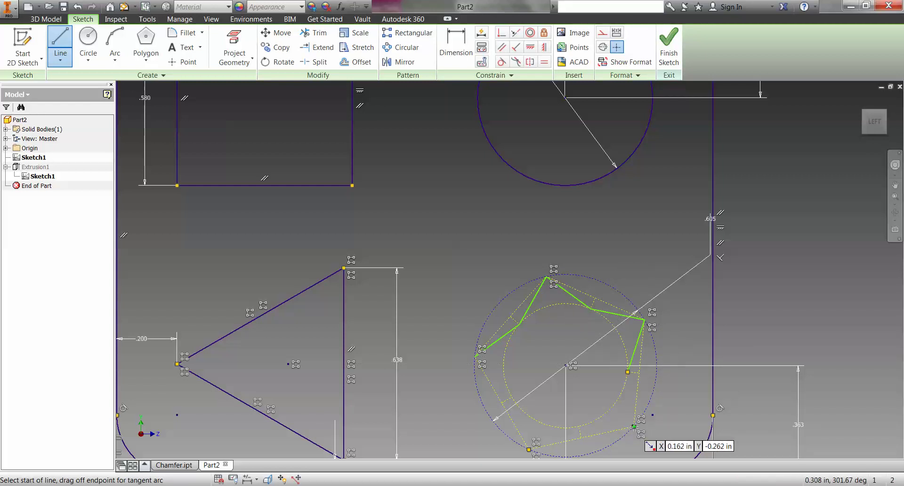
pyautogui.click(628, 371)
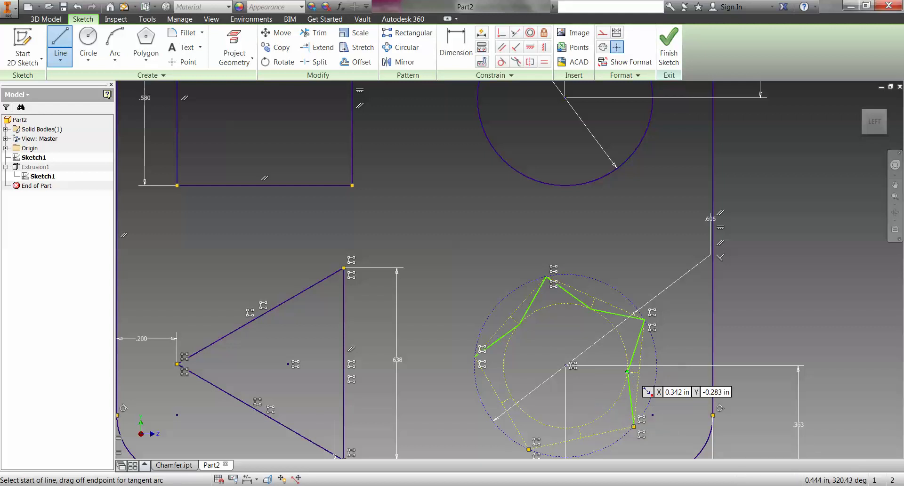
pyautogui.click(579, 426)
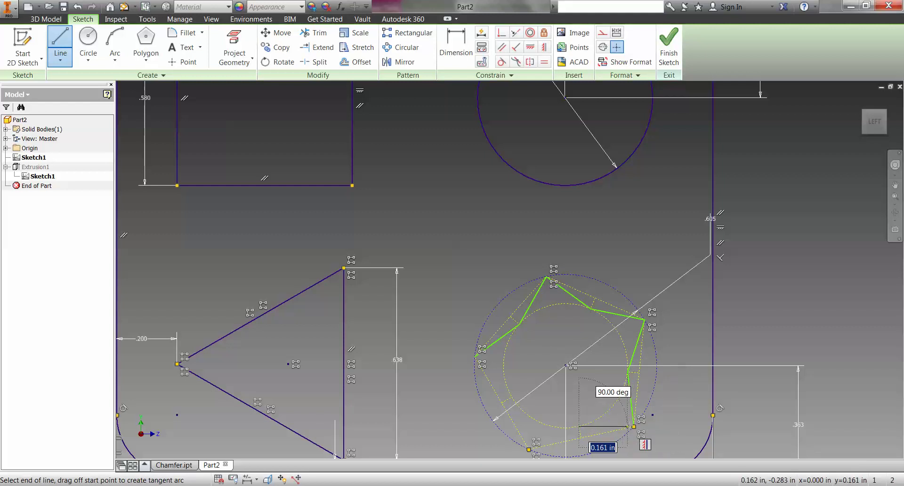
pyautogui.click(634, 426)
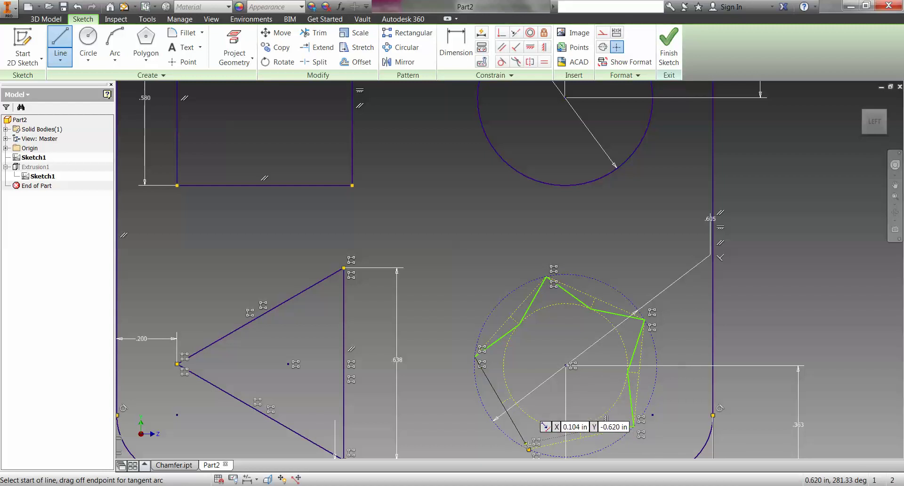
pyautogui.click(528, 449)
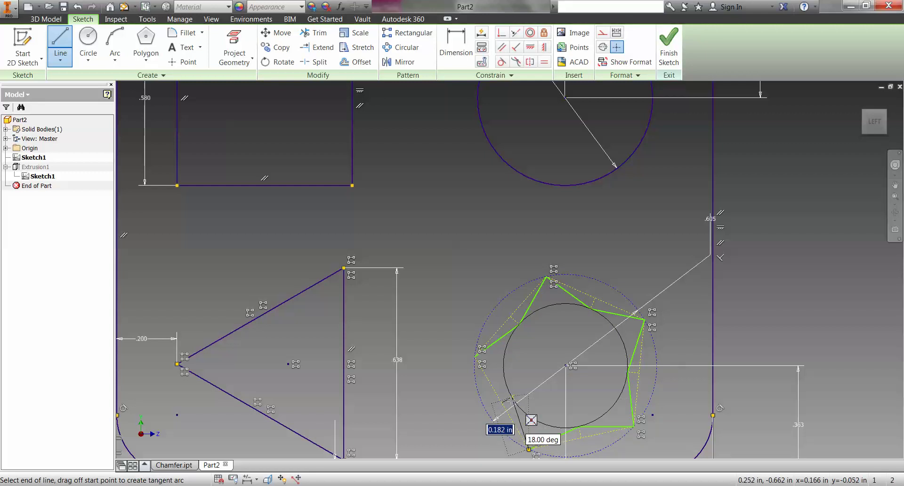
pyautogui.doubleClick(511, 398)
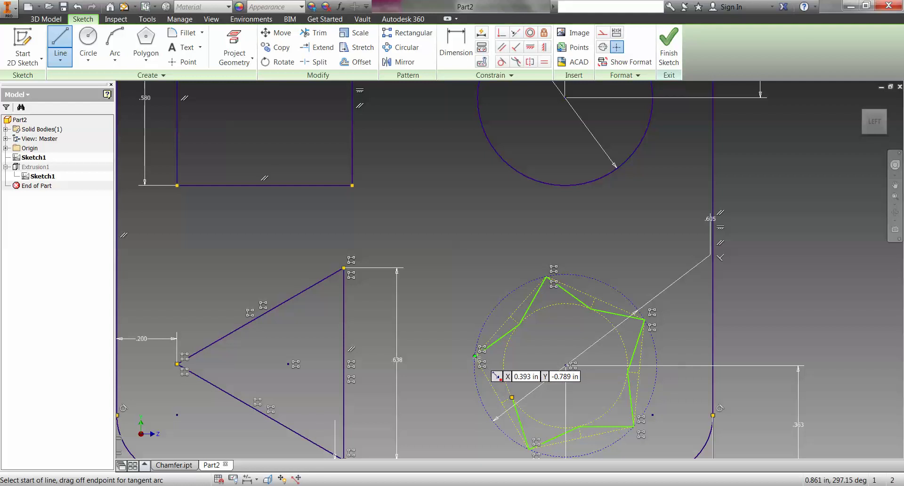
pyautogui.click(475, 356)
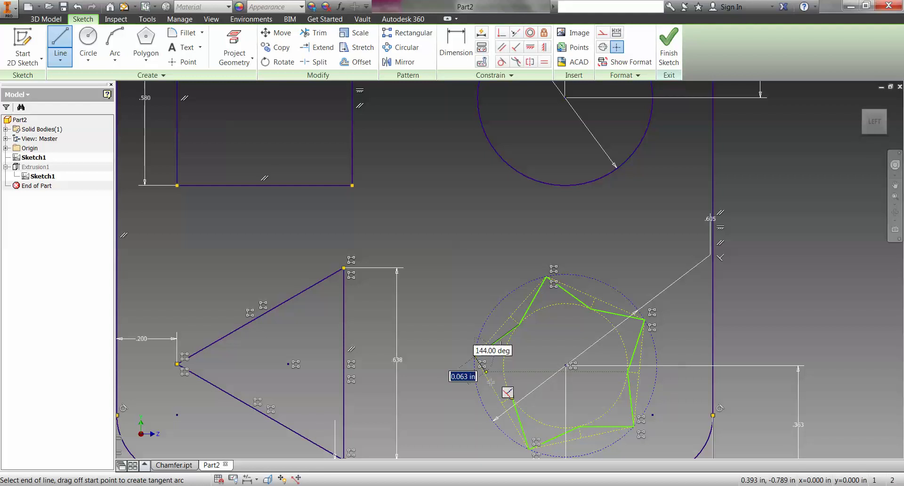
pyautogui.doubleClick(512, 398)
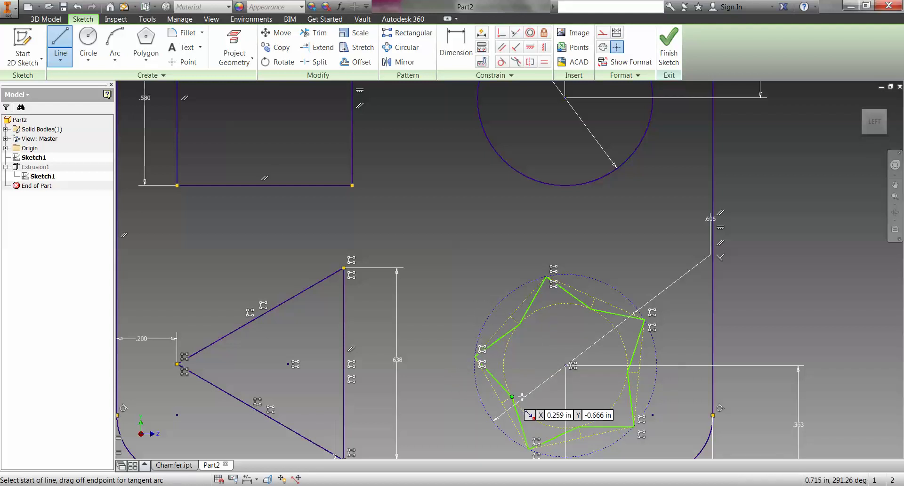
# Finish the sketch and extrude the star profile as a cut through the plate with a distance of .30
pyautogui.click(669, 47)
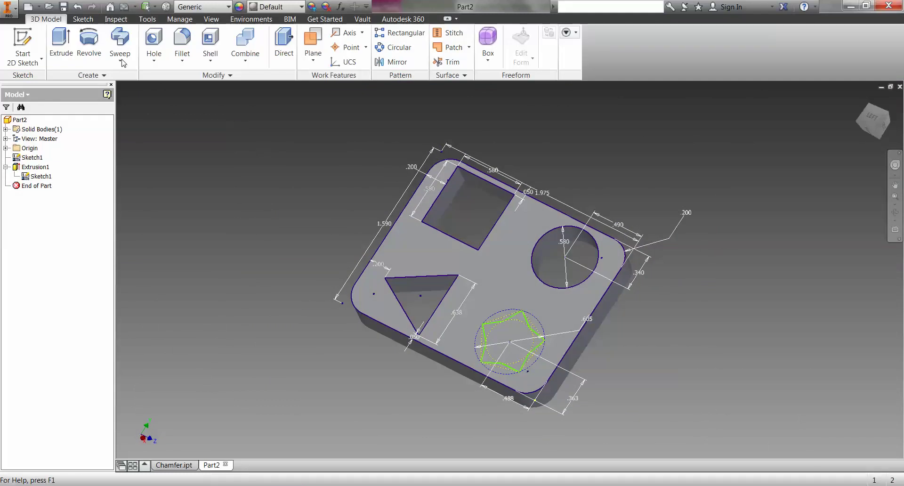
pyautogui.click(70, 38)
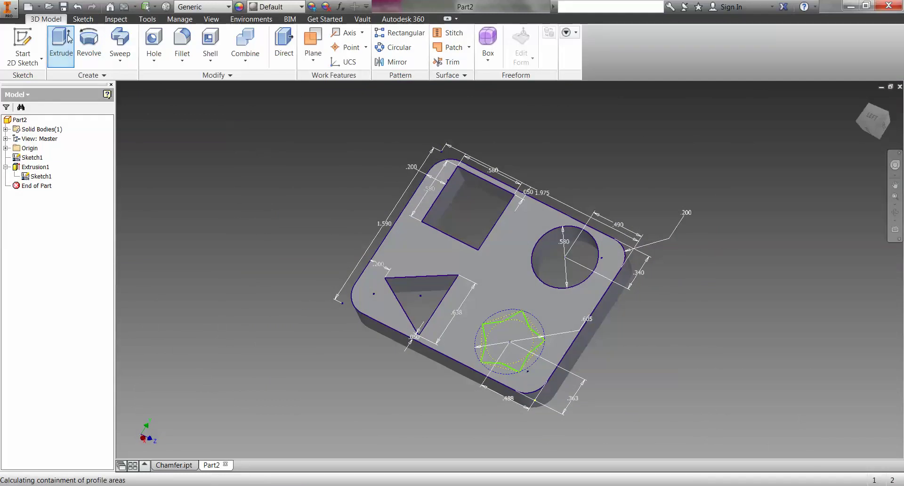
pyautogui.click(508, 332)
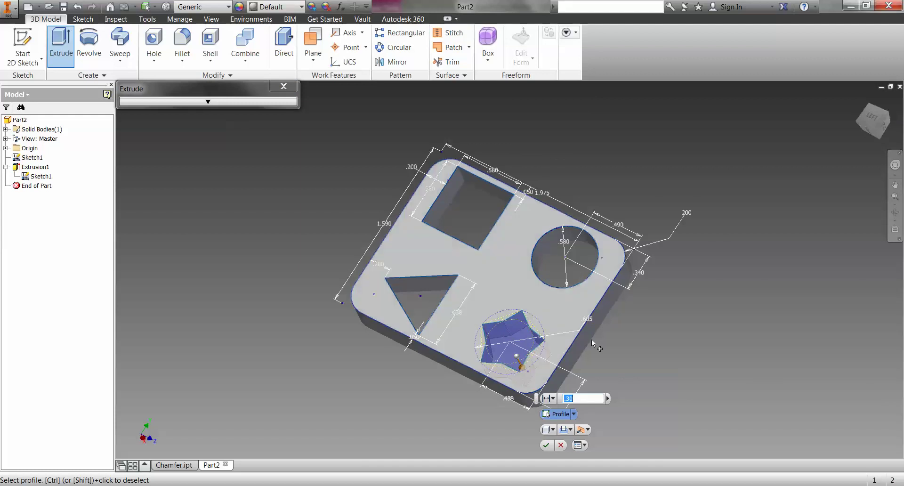
pyautogui.click(209, 101)
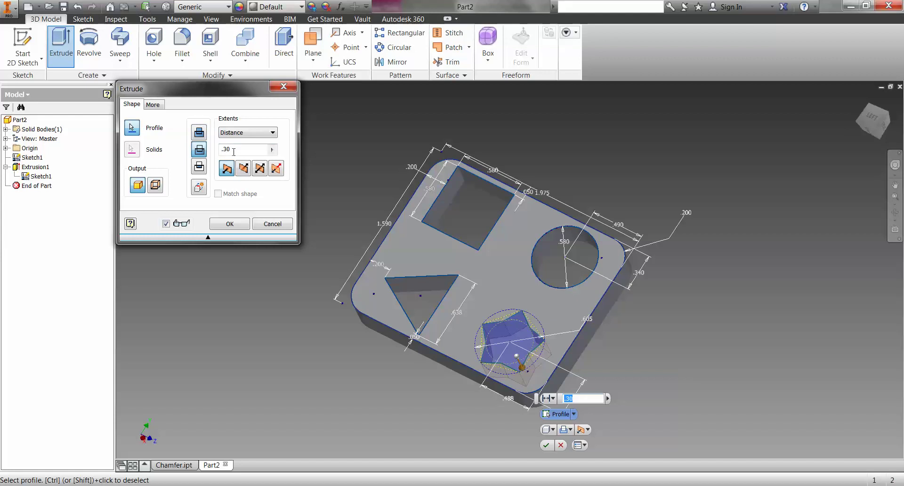
pyautogui.click(229, 223)
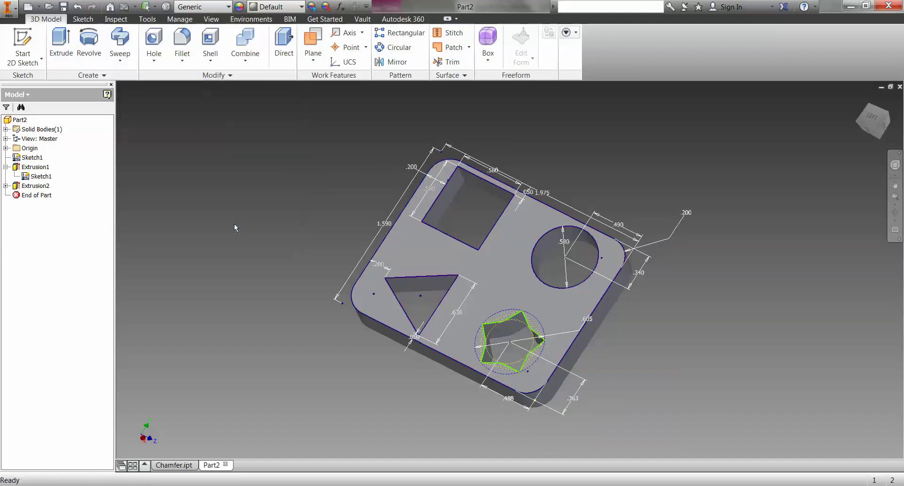
# Hide the shared sketch in the model and turn the plate to show its back face
pyautogui.moveTo(876, 129)
pyautogui.mouseDown()
pyautogui.moveTo(845, 117)
pyautogui.moveTo(858, 121)
pyautogui.mouseUp()
pyautogui.keyDown('shift'); pyautogui.moveTo(471, 269); pyautogui.dragTo(590, 270, button='middle'); pyautogui.keyUp('shift')
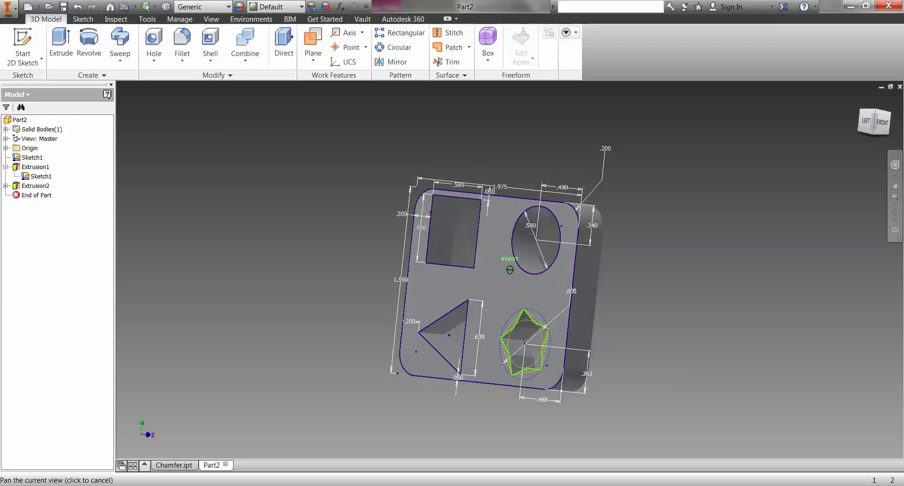
pyautogui.click(22, 158)
pyautogui.rightClick(18, 156)
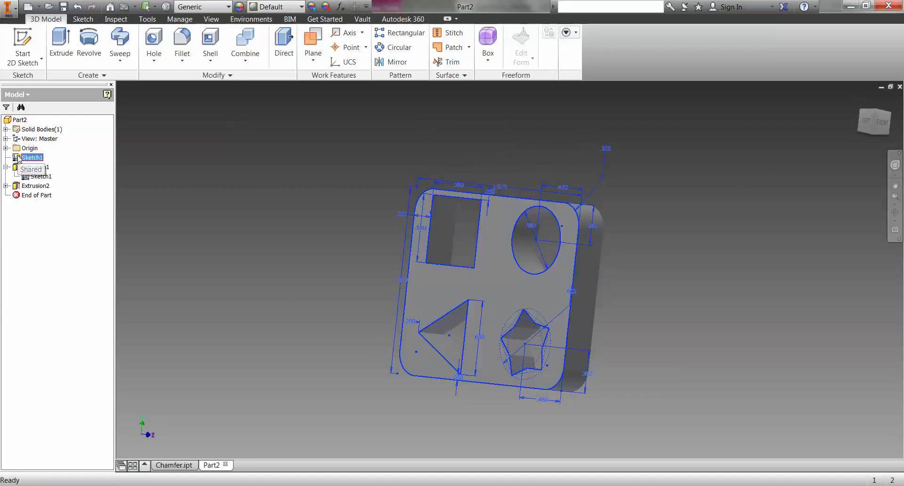
pyautogui.click(36, 245)
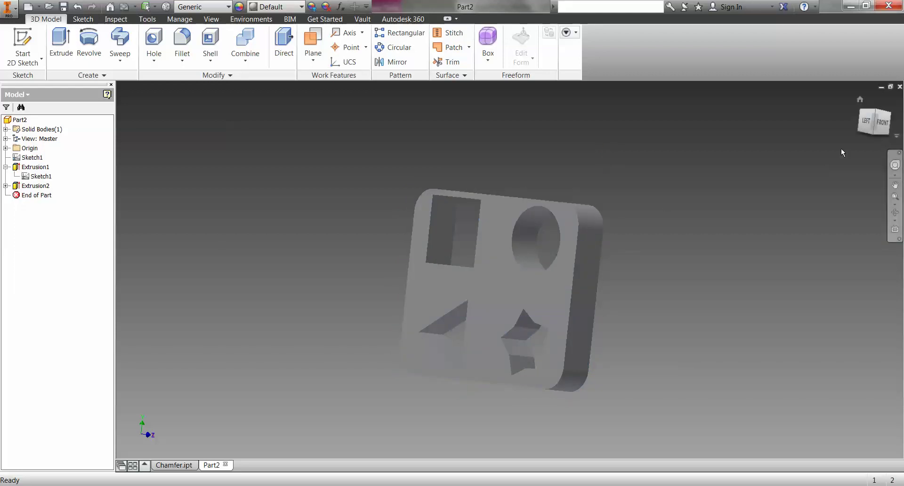
pyautogui.moveTo(871, 117)
pyautogui.mouseDown()
pyautogui.moveTo(819, 120)
pyautogui.moveTo(874, 123)
pyautogui.mouseUp()
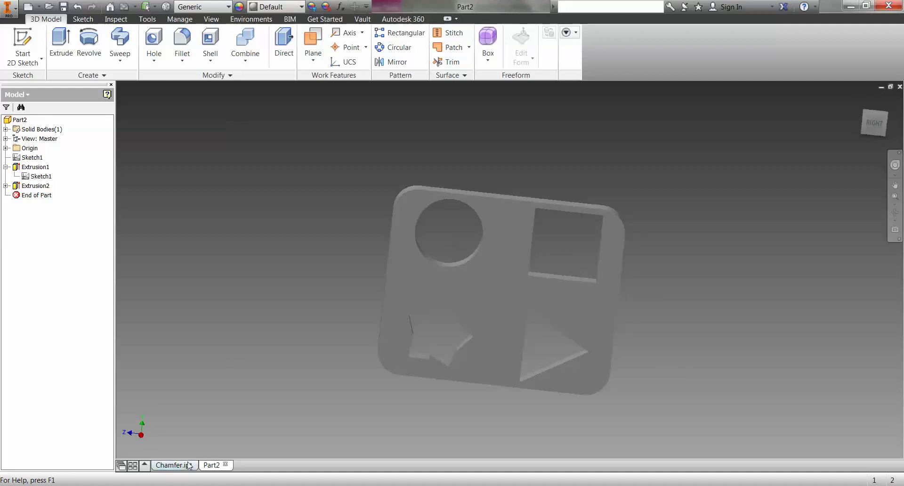
# Switch to the 5.2.b.A IntroductionToCADModelingSkills document in Word and examine the shell instructions and the wheel section that follows
pyautogui.moveTo(247, 484)
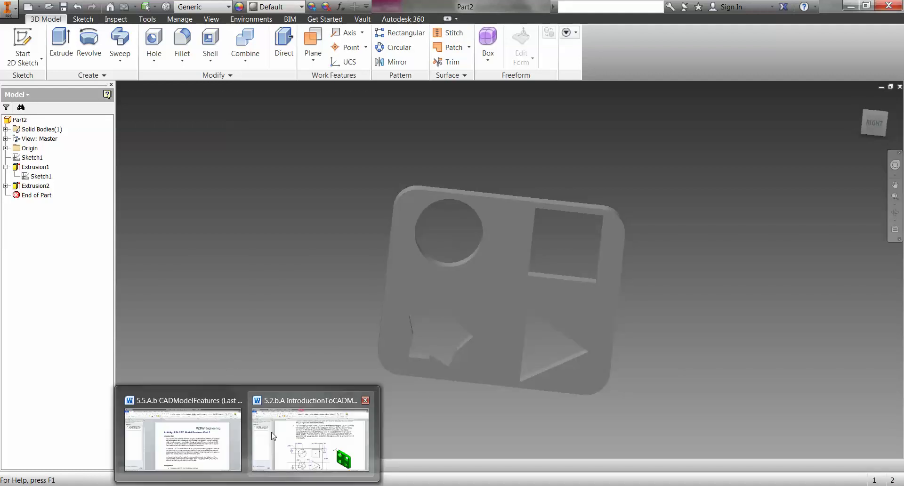
pyautogui.click(280, 433)
pyautogui.scroll(-6, 286, 370)
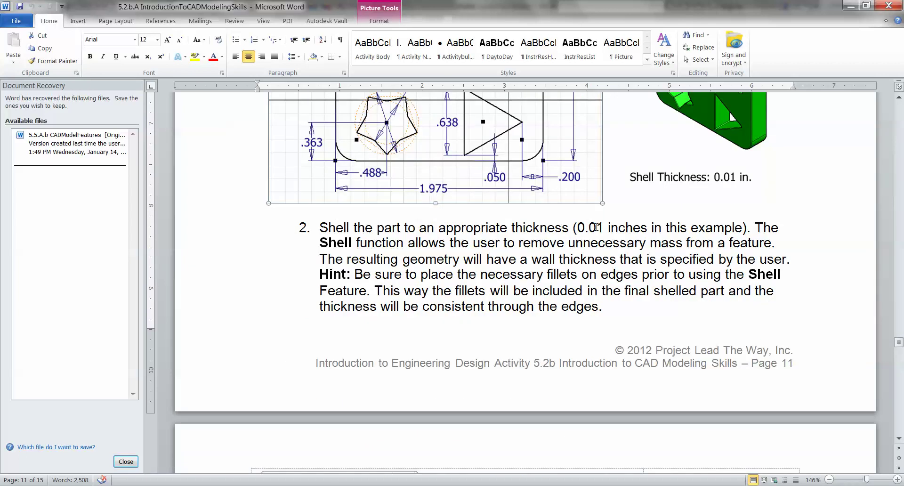
pyautogui.scroll(-7, 357, 281)
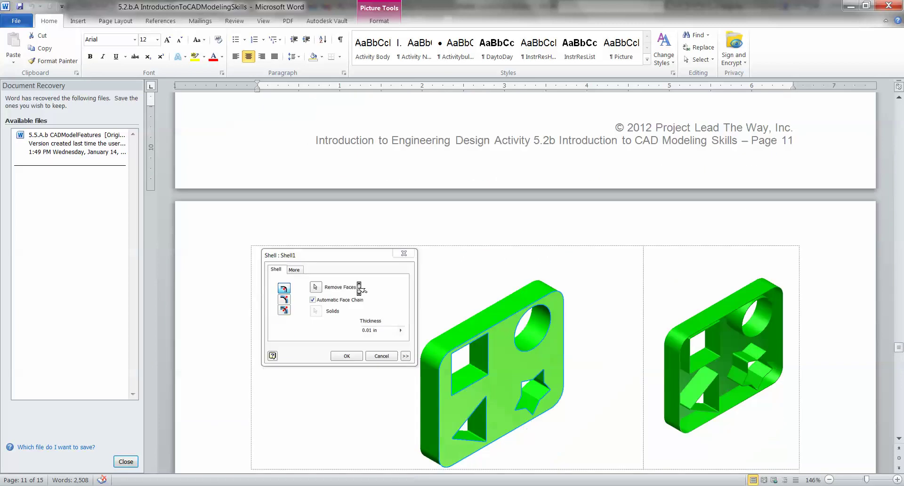
pyautogui.scroll(-1, 361, 288)
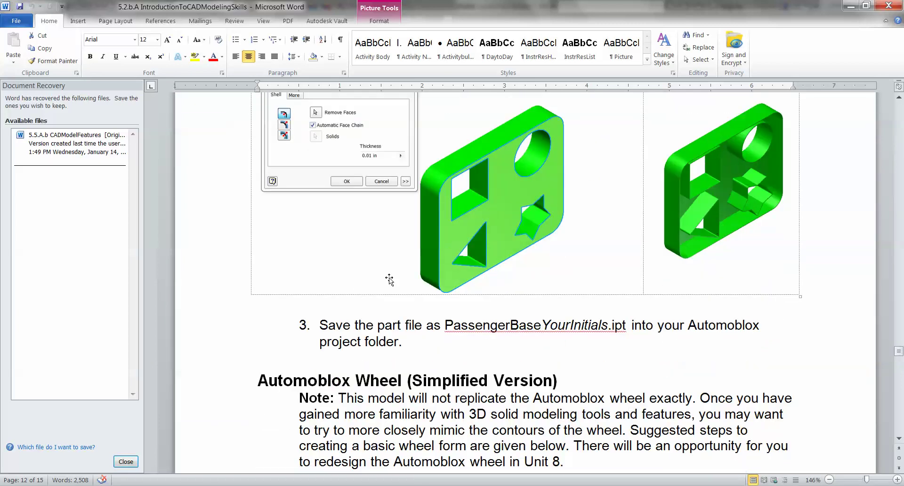
pyautogui.scroll(-7, 389, 280)
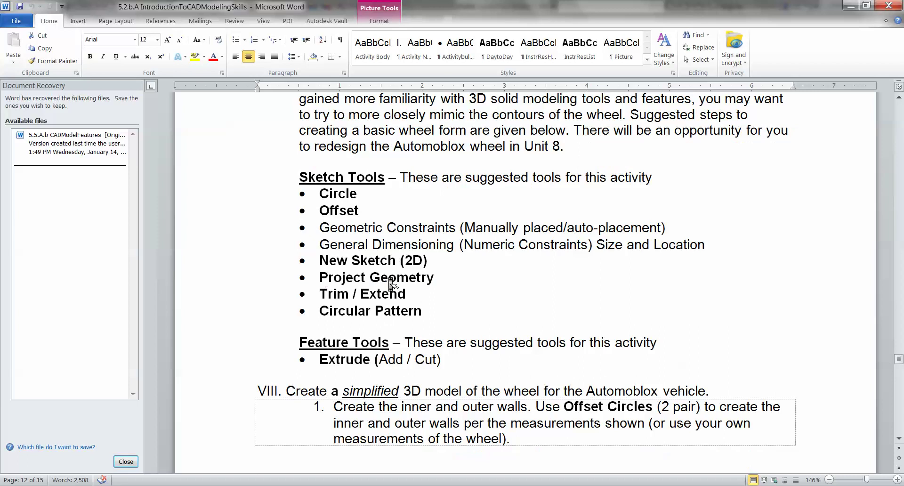
pyautogui.scroll(-6, 389, 281)
pyautogui.scroll(3, 390, 281)
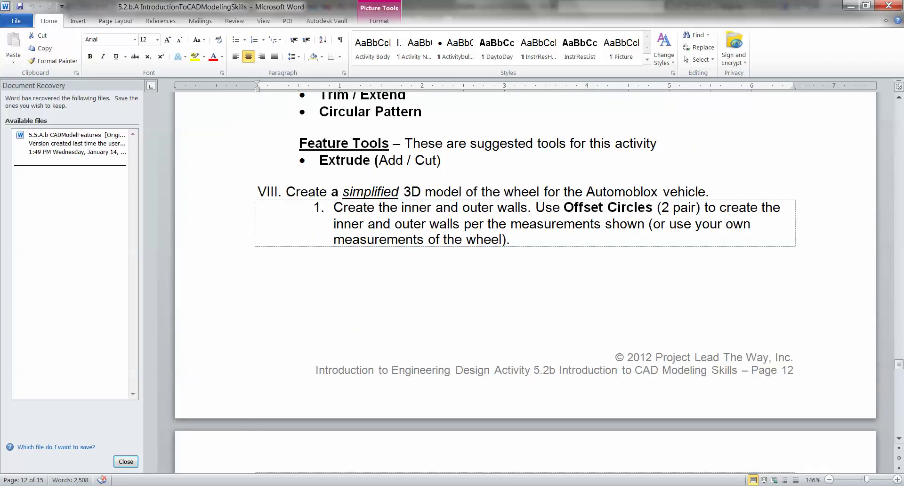
pyautogui.click(290, 445)
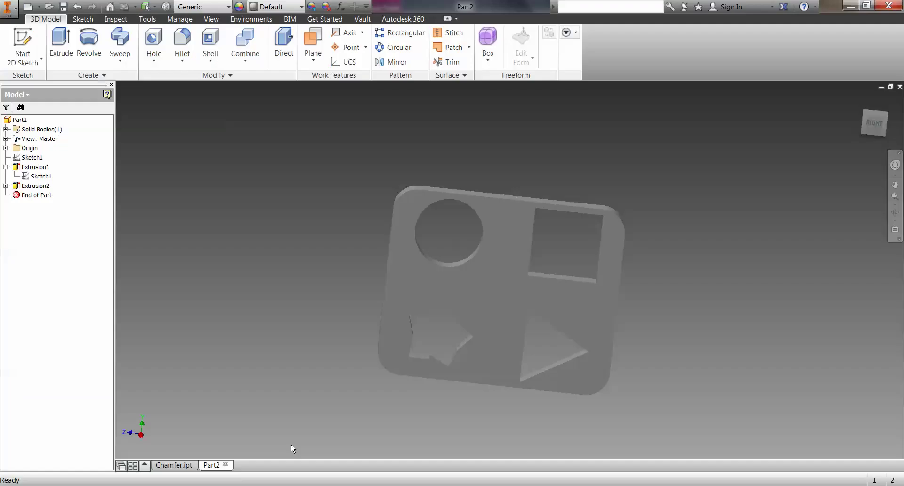
# Shell the plate in Inventor with a thickness of .01, removing its large back face
pyautogui.click(210, 47)
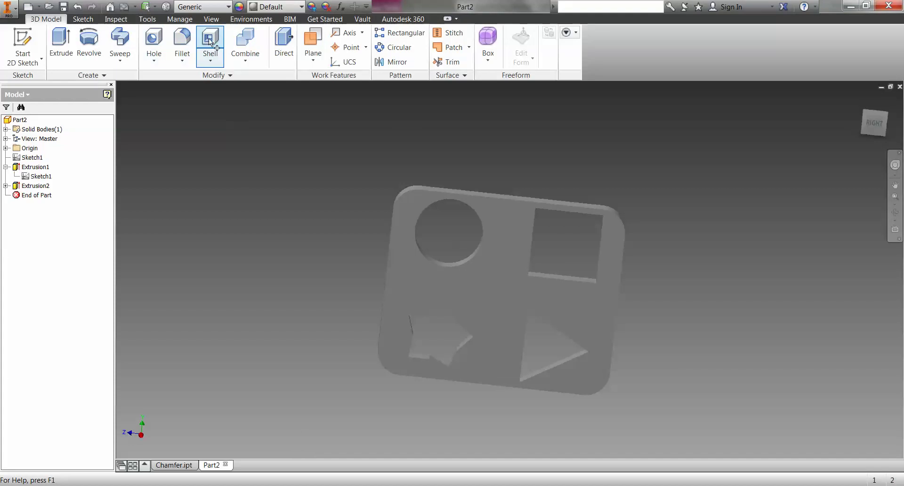
pyautogui.click(399, 271)
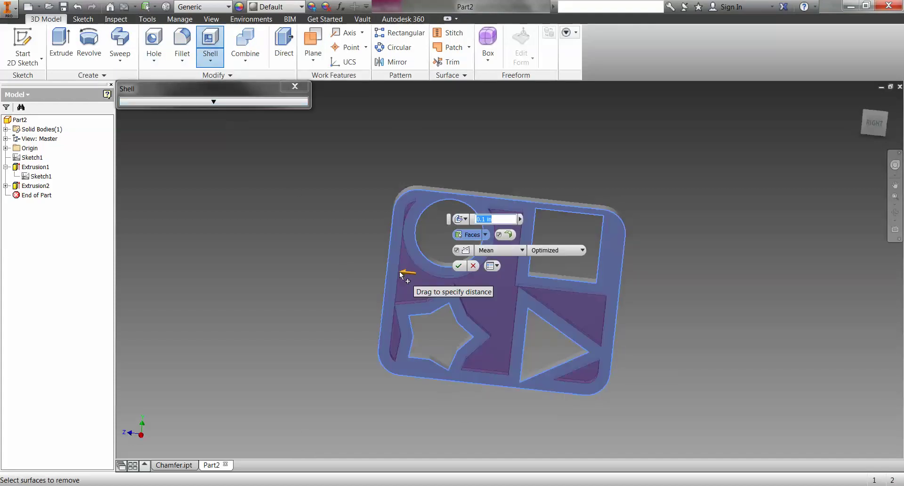
pyautogui.press('BackSpace')
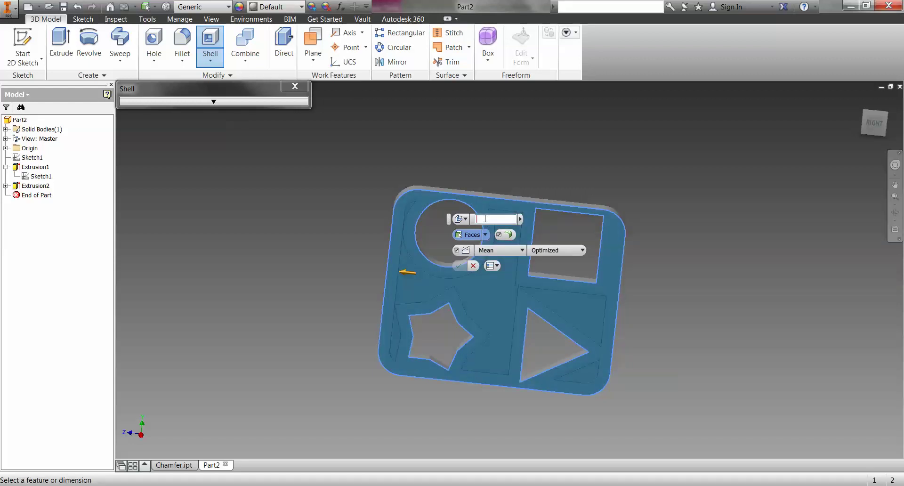
pyautogui.press('Num_Lock')
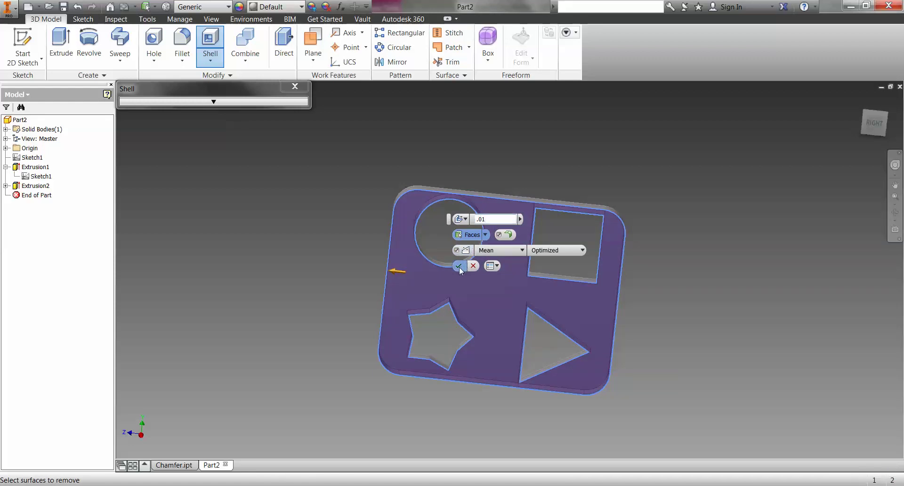
pyautogui.click(459, 268)
pyautogui.moveTo(876, 128)
pyautogui.mouseDown()
pyautogui.moveTo(901, 93)
pyautogui.moveTo(901, 53)
pyautogui.moveTo(766, 55)
pyautogui.mouseUp()
pyautogui.moveTo(765, 56)
pyautogui.keyDown('shift'); pyautogui.mouseDown(button='middle')
pyautogui.moveTo(741, 63)
pyautogui.moveTo(697, 131)
pyautogui.moveTo(701, 122)
pyautogui.moveTo(688, 109)
pyautogui.moveTo(778, 177)
pyautogui.mouseUp(button='middle'); pyautogui.keyUp('shift')
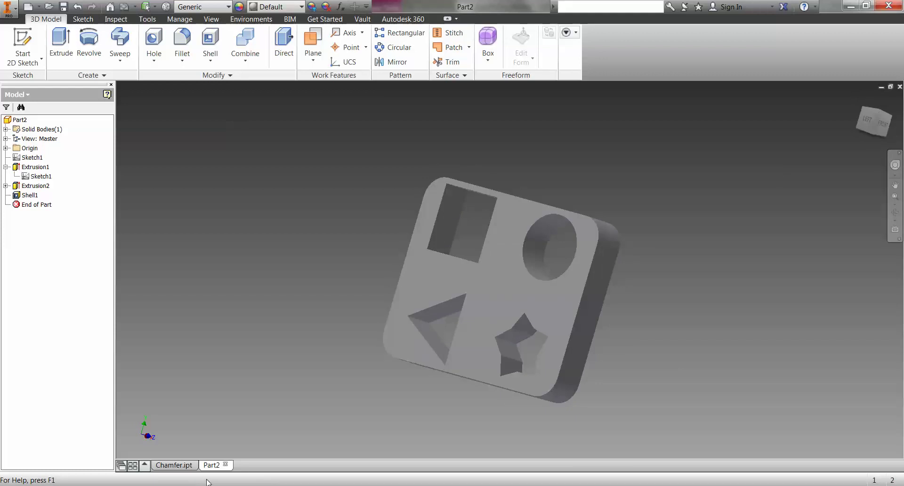
# Switch to the activity document in Word and look up the file name and folder for saving the part
pyautogui.moveTo(245, 484)
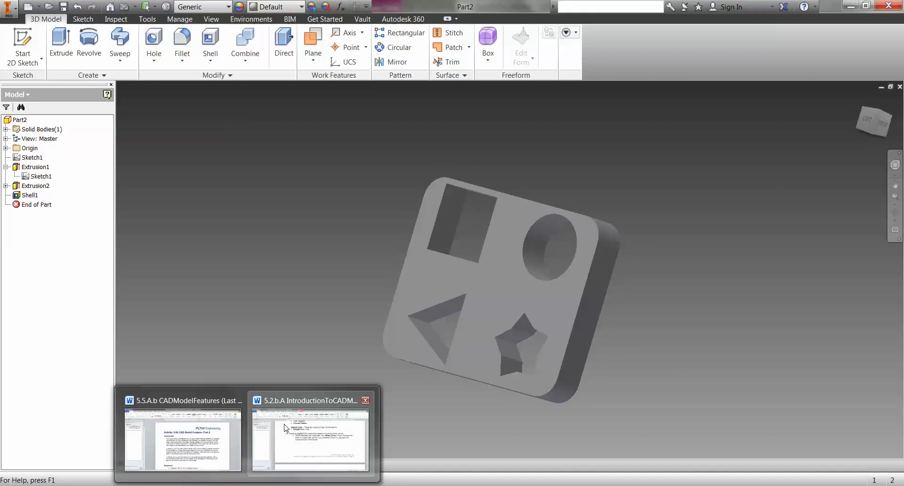
pyautogui.click(283, 422)
pyautogui.scroll(-3, 348, 232)
pyautogui.scroll(4, 348, 235)
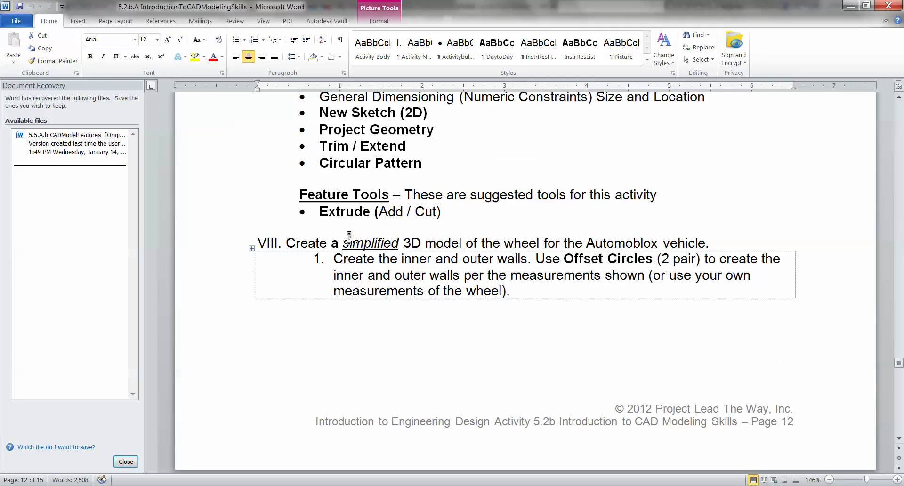
pyautogui.scroll(-8, 349, 236)
pyautogui.scroll(2, 348, 236)
pyautogui.scroll(-5, 349, 237)
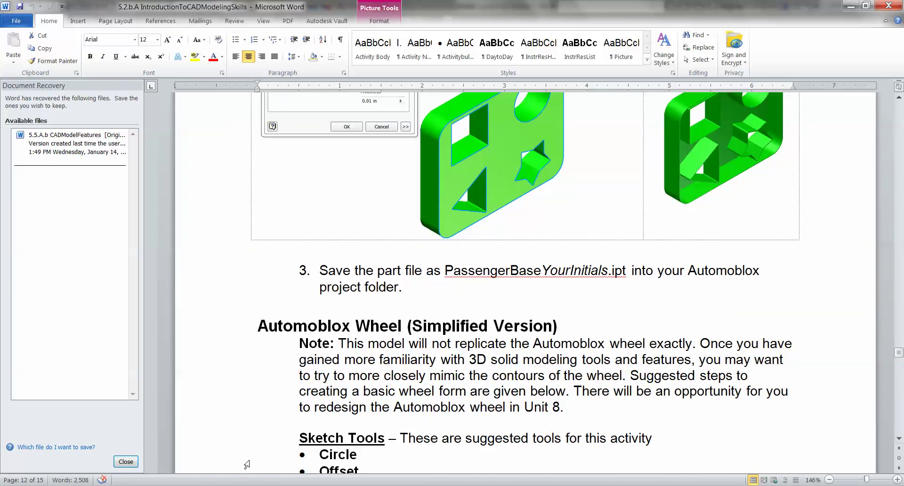
pyautogui.moveTo(282, 484)
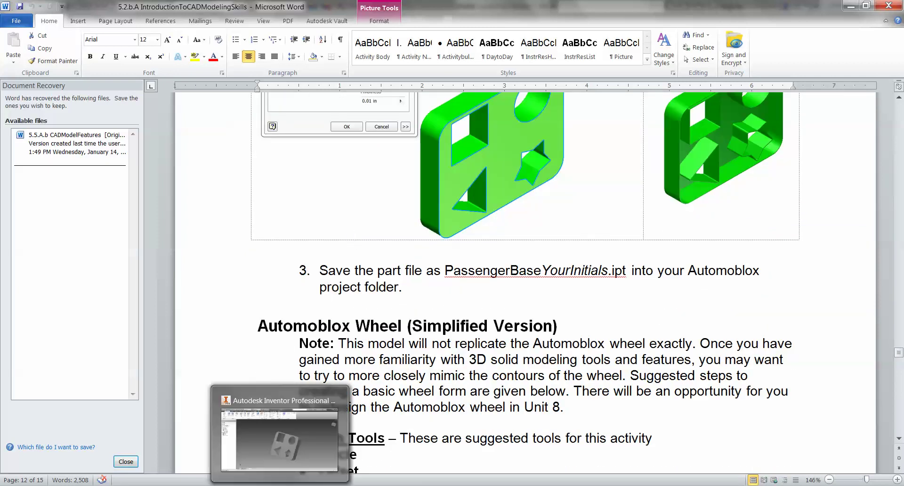
pyautogui.click(274, 440)
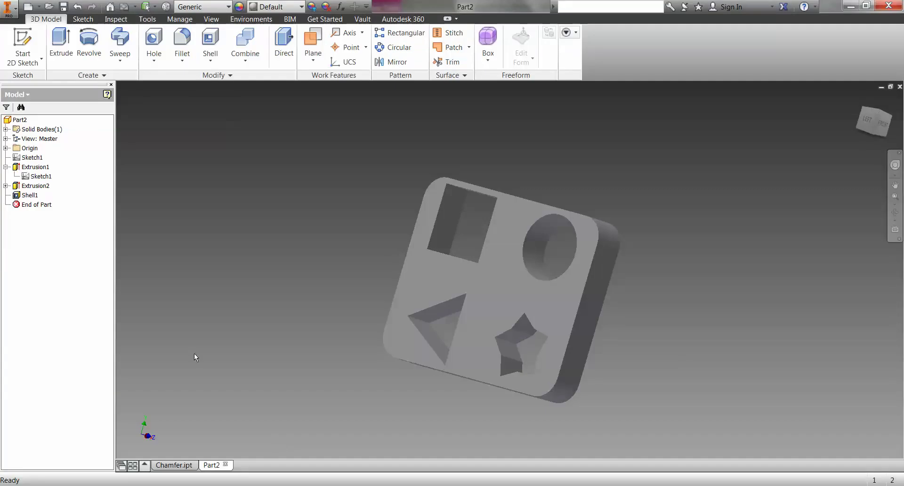
# Save the part as T9 Passenger Base in the 5.2 CAD Modeling Skills folder
pyautogui.click(9, 7)
pyautogui.click(34, 125)
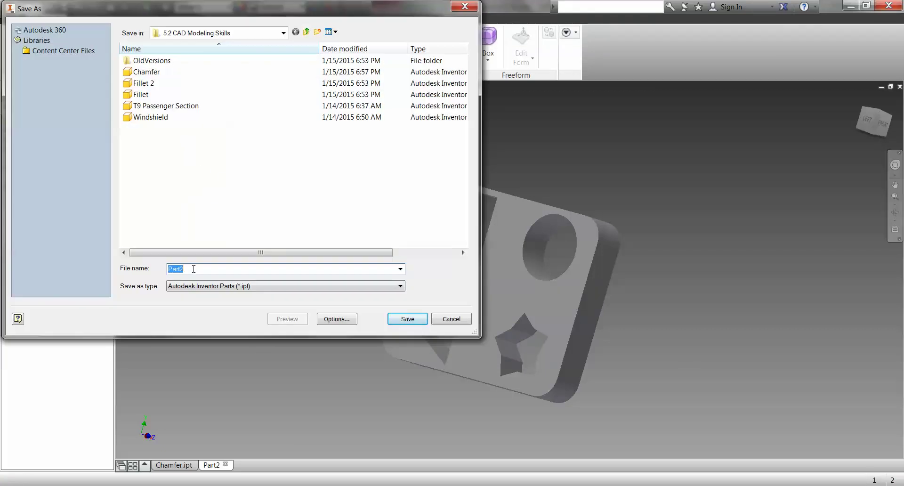
pyautogui.write('T9 Passenger BA')
pyautogui.click(407, 322)
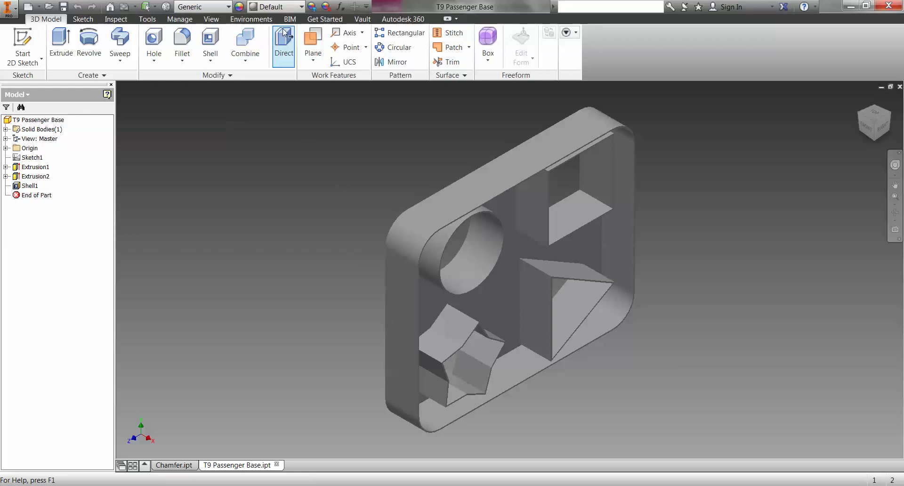
# Apply the Smooth - Dark Sea Green appearance to the whole part and turn the model to inspect its front
pyautogui.click(301, 7)
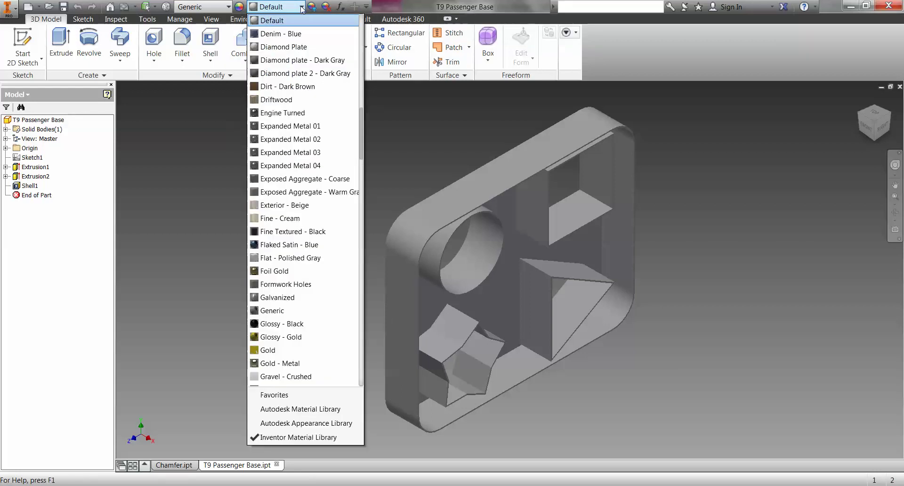
pyautogui.scroll(-5, 282, 282)
pyautogui.scroll(-15, 283, 282)
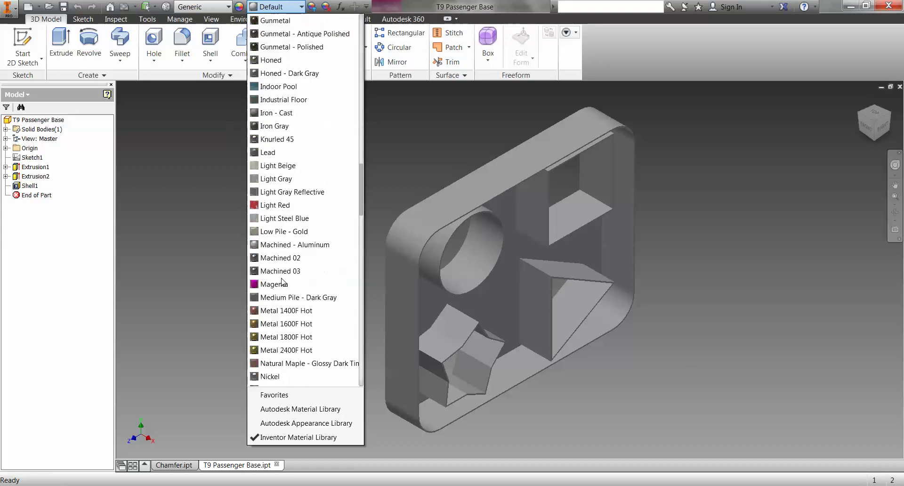
pyautogui.scroll(-9, 283, 281)
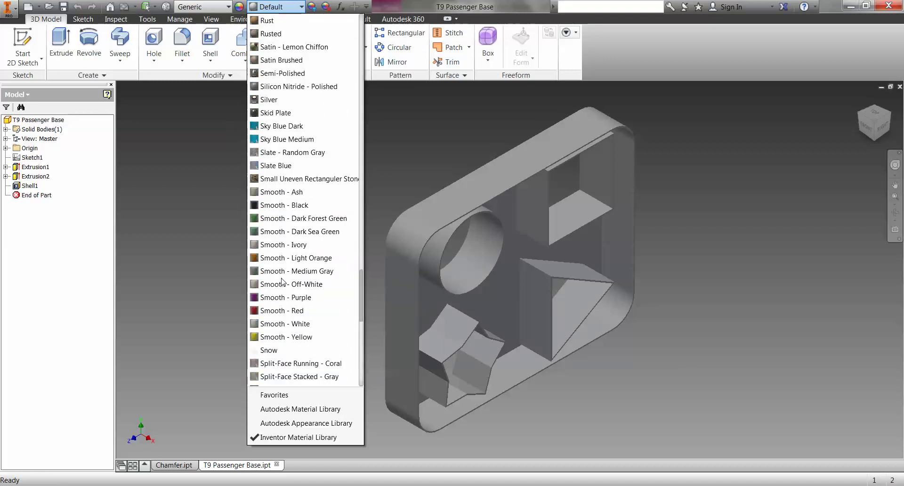
pyautogui.click(278, 231)
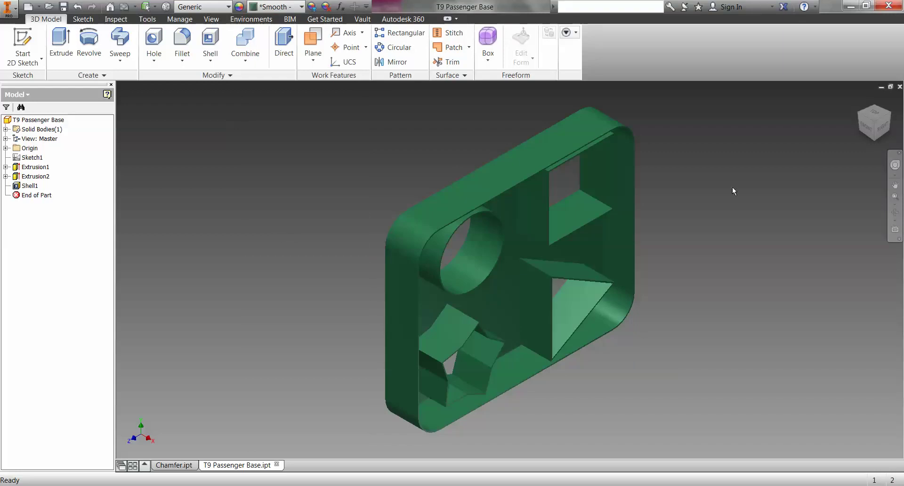
pyautogui.moveTo(878, 121); pyautogui.dragTo(899, 142)
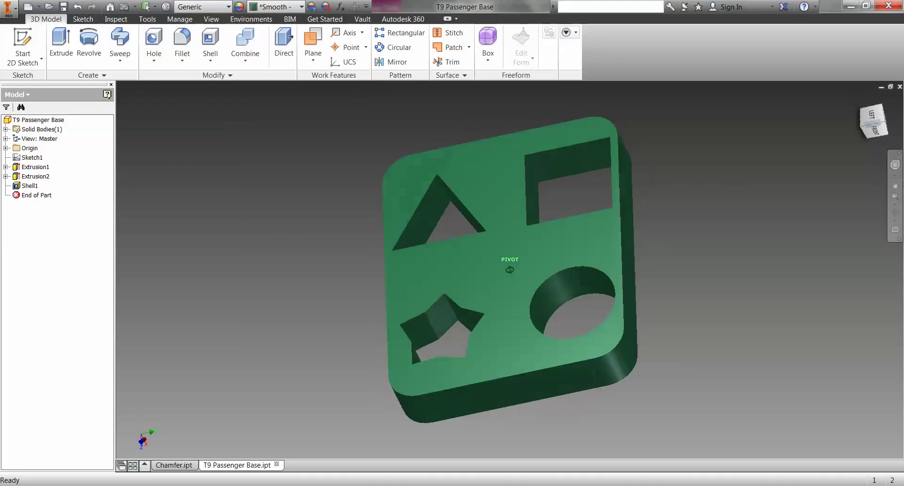